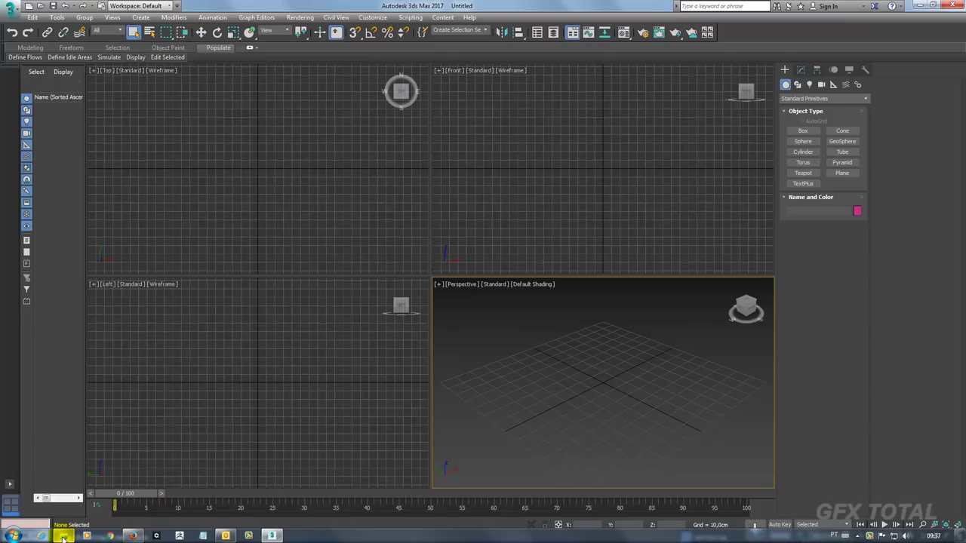
- From the Diving suit folder in Explorer, open the DIVING SUIT 3 helmet photo in Photo Viewer
{"action": "left_click", "coordinate": [65, 537]}
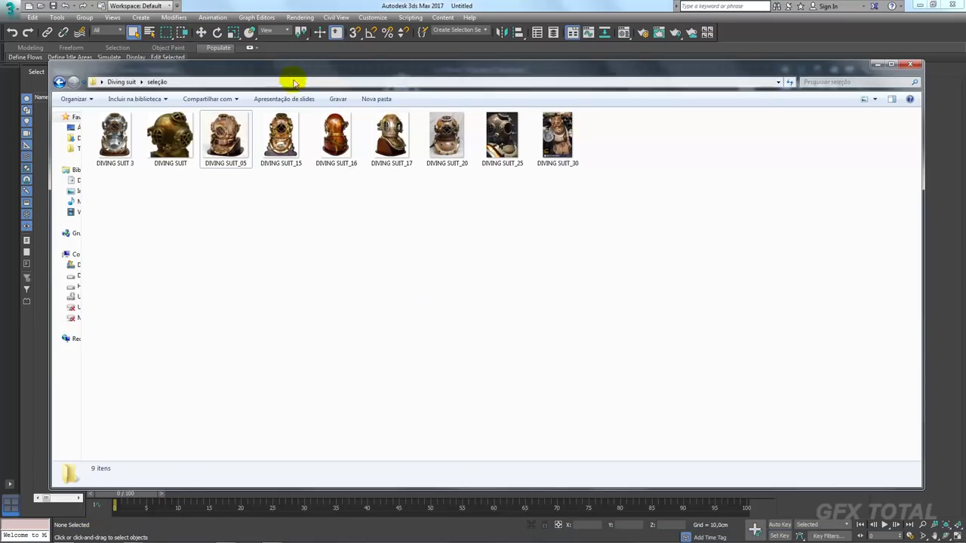
{"action": "left_click_drag", "start_coordinate": [287, 65], "coordinate": [331, 65]}
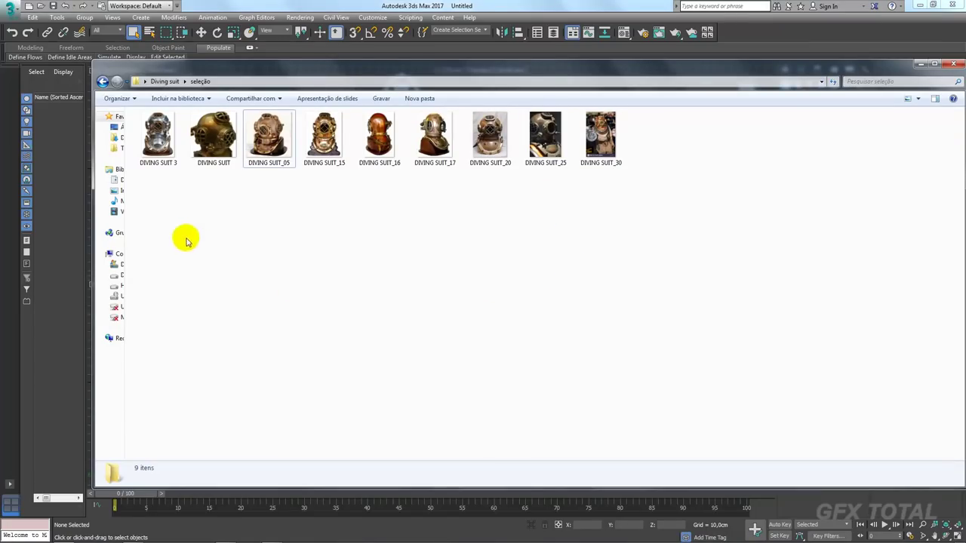
{"action": "double_click", "coordinate": [154, 143]}
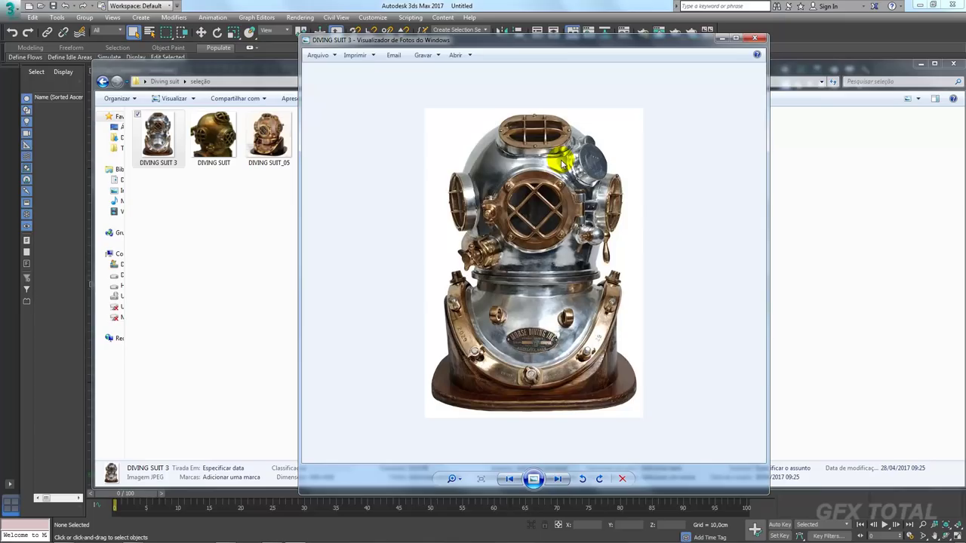
- Browse the helmet photos from DIVING SUIT_05 through _30 and back, ending on the brass DIVING SUIT photo
{"action": "key", "text": "Right"}
{"action": "key", "text": "Right"}
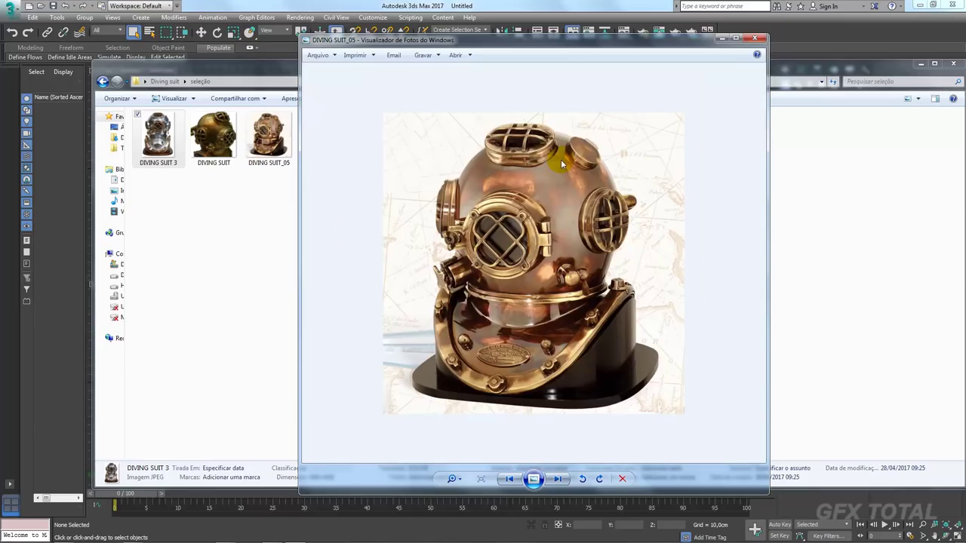
{"action": "key", "text": "Right"}
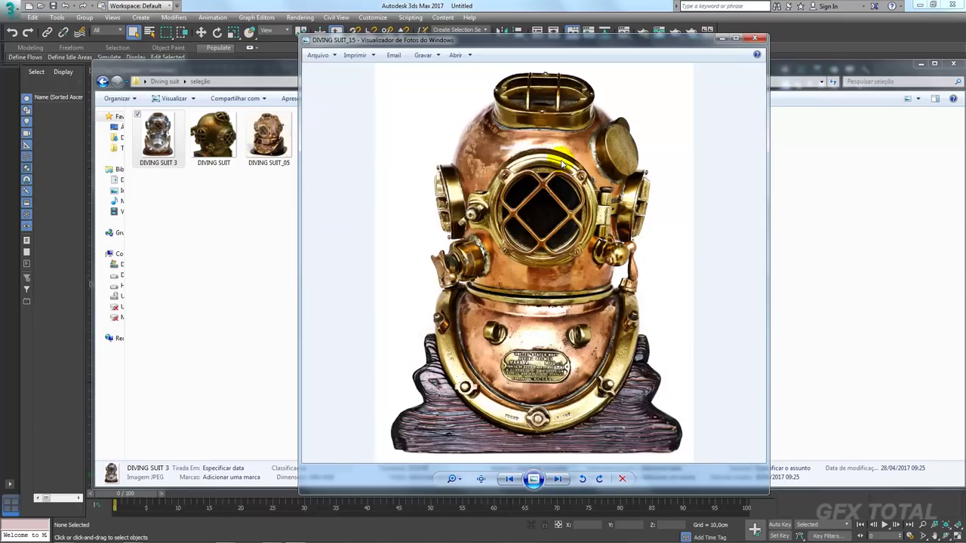
{"action": "key", "text": "Right"}
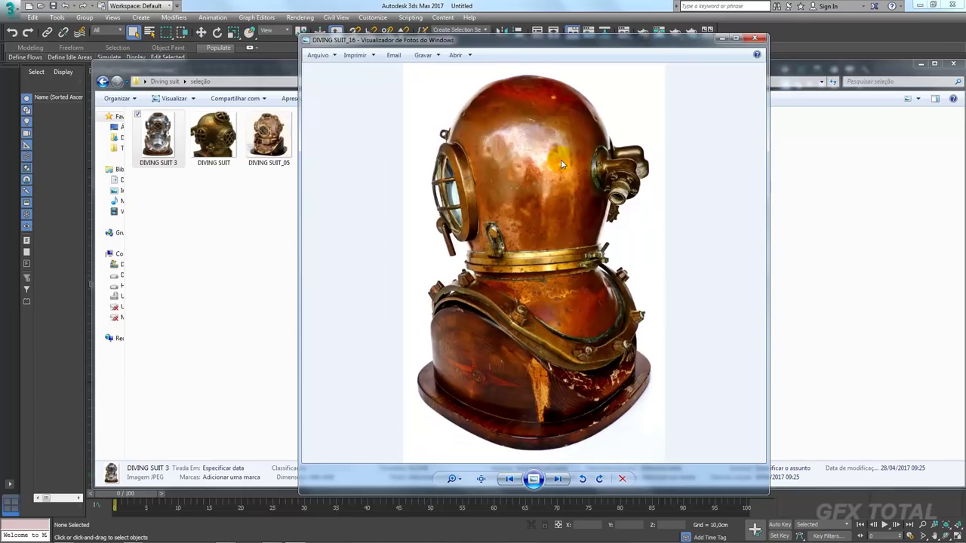
{"action": "key", "text": "Right"}
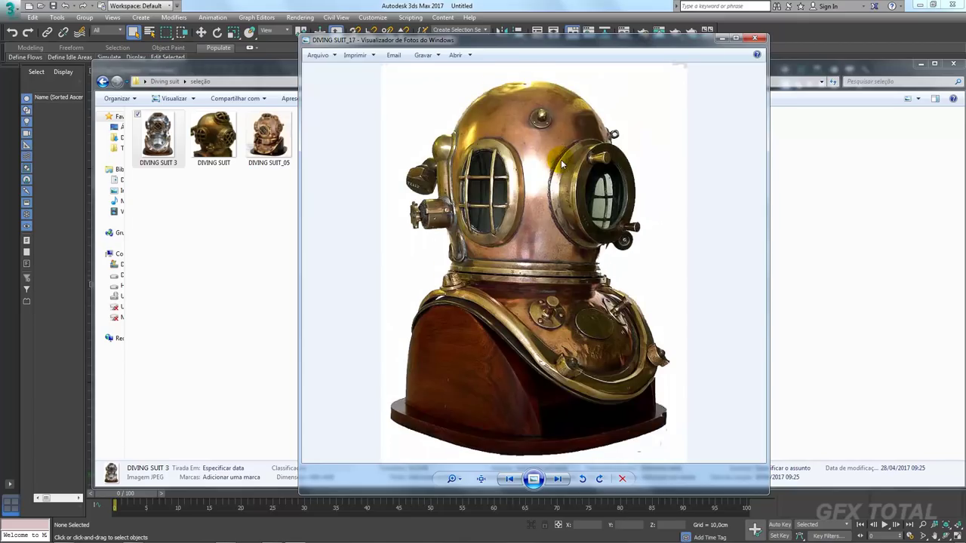
{"action": "key", "text": "Right"}
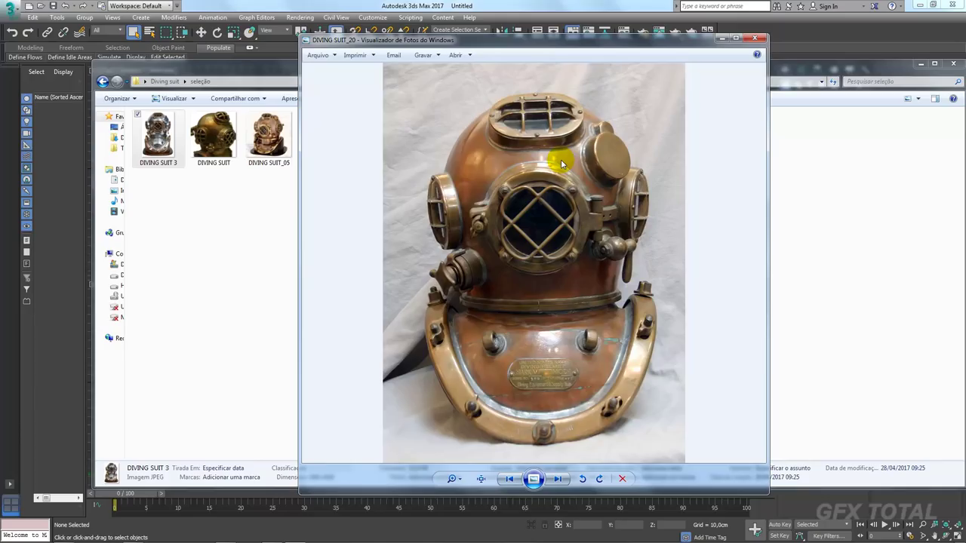
{"action": "key", "text": "Right"}
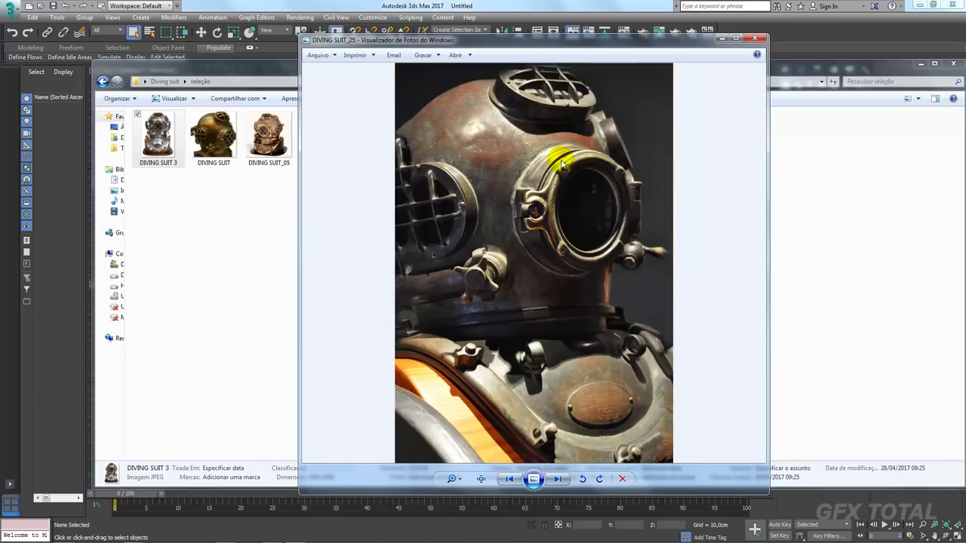
{"action": "key", "text": "Right"}
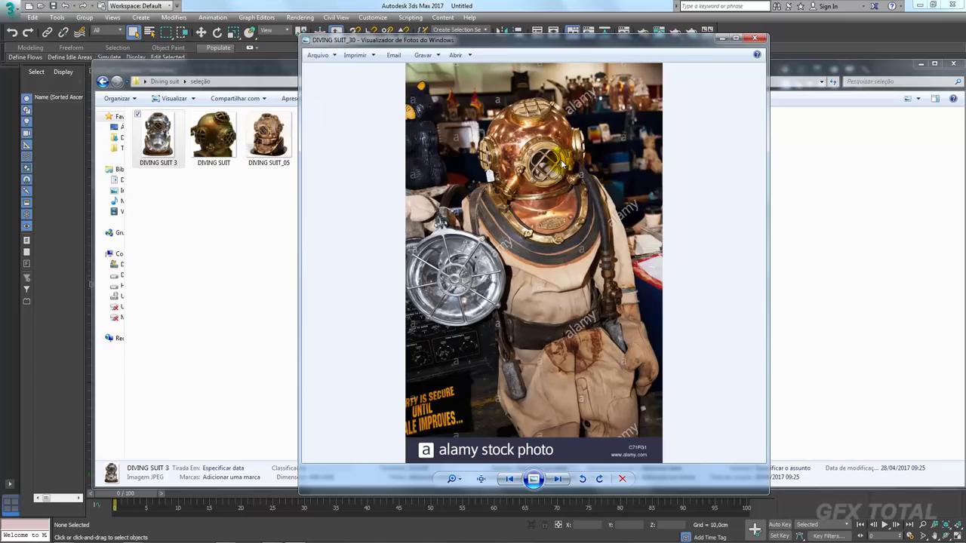
{"action": "key", "text": "Left"}
{"action": "key", "text": "Left"}
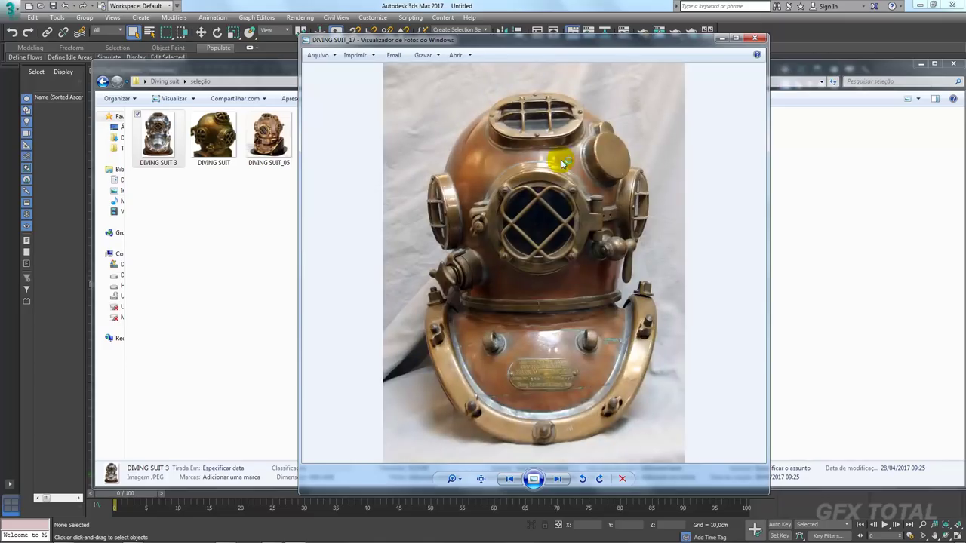
{"action": "key", "text": "Left"}
{"action": "key", "text": "Left"}
{"action": "key", "text": "Left"}
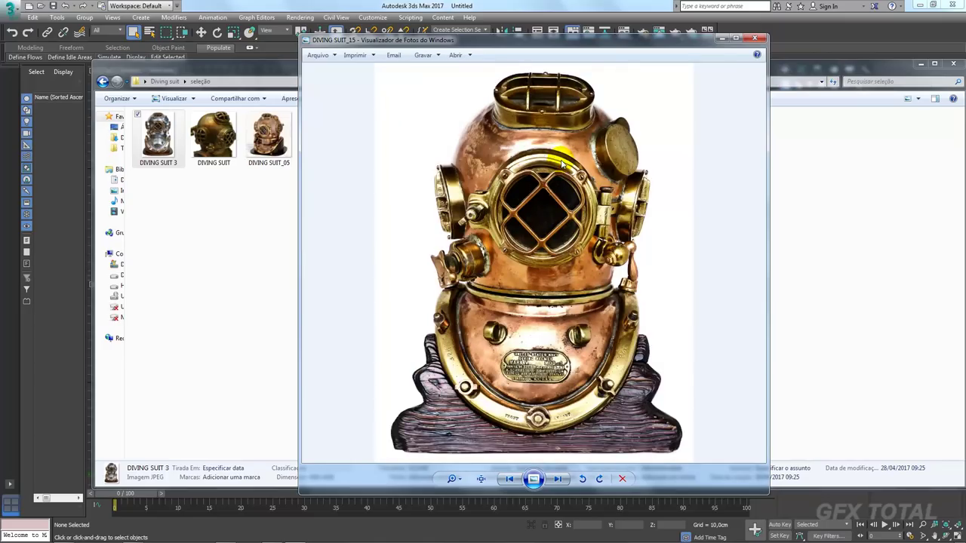
{"action": "key", "text": "Left"}
{"action": "key", "text": "Left"}
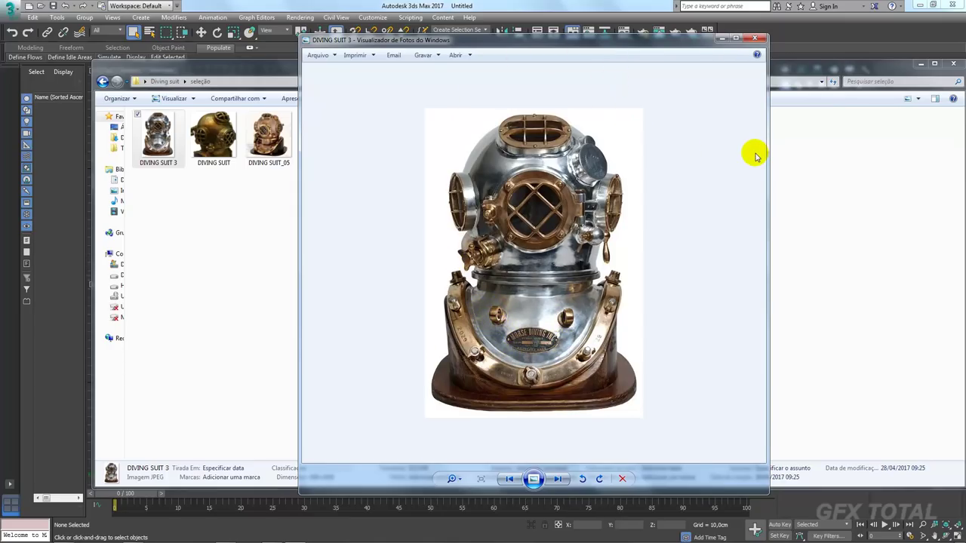
{"action": "key", "text": "Right"}
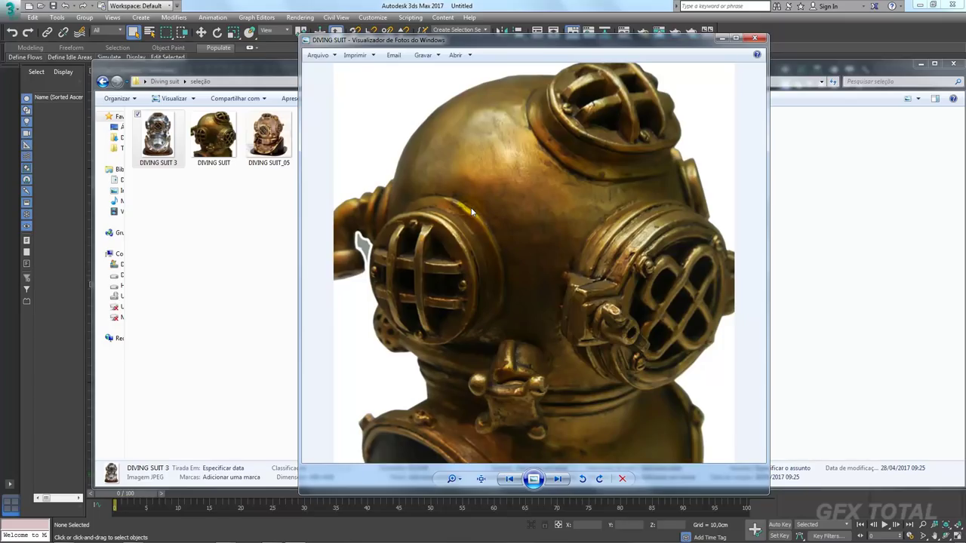
- Scroll through the reference photos to DIVING SUIT_20, the copper-and-brass helmet with a front nameplate
{"action": "scroll", "coordinate": [471, 212], "scroll_direction": "down", "scroll_amount": 1}
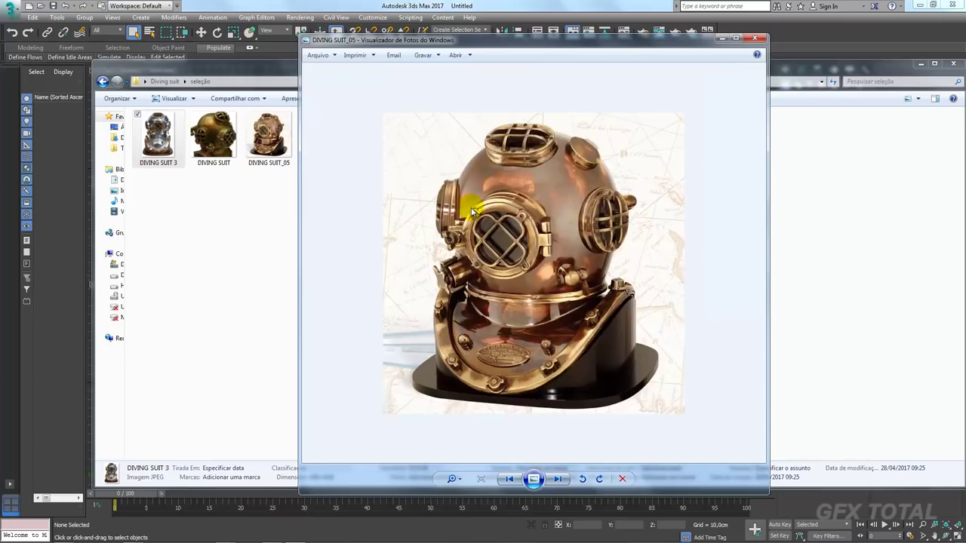
{"action": "scroll", "coordinate": [471, 212], "scroll_direction": "down", "scroll_amount": 1}
{"action": "scroll", "coordinate": [471, 212], "scroll_direction": "down", "scroll_amount": 1}
{"action": "scroll", "coordinate": [471, 212], "scroll_direction": "down", "scroll_amount": 1}
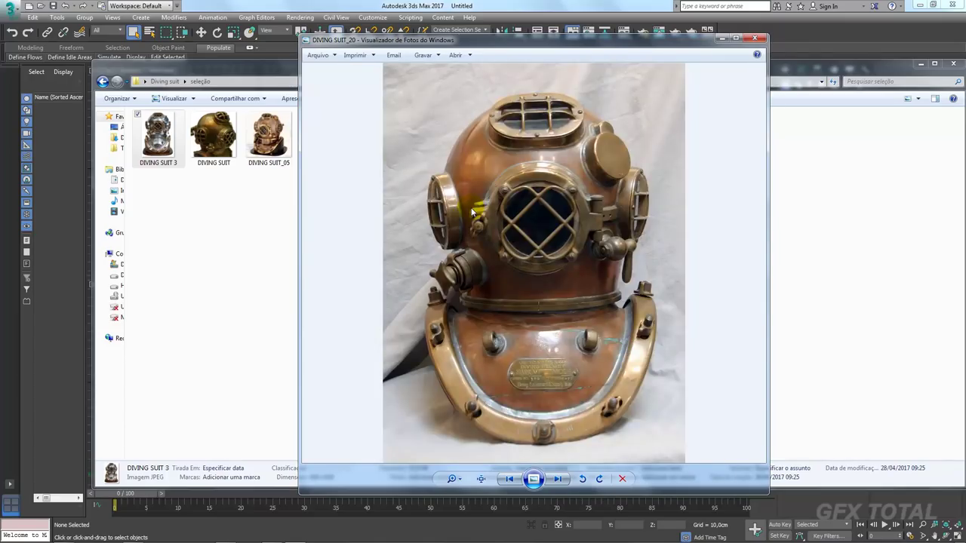
{"action": "scroll", "coordinate": [471, 212], "scroll_direction": "down", "scroll_amount": 1}
{"action": "scroll", "coordinate": [471, 212], "scroll_direction": "down", "scroll_amount": 1}
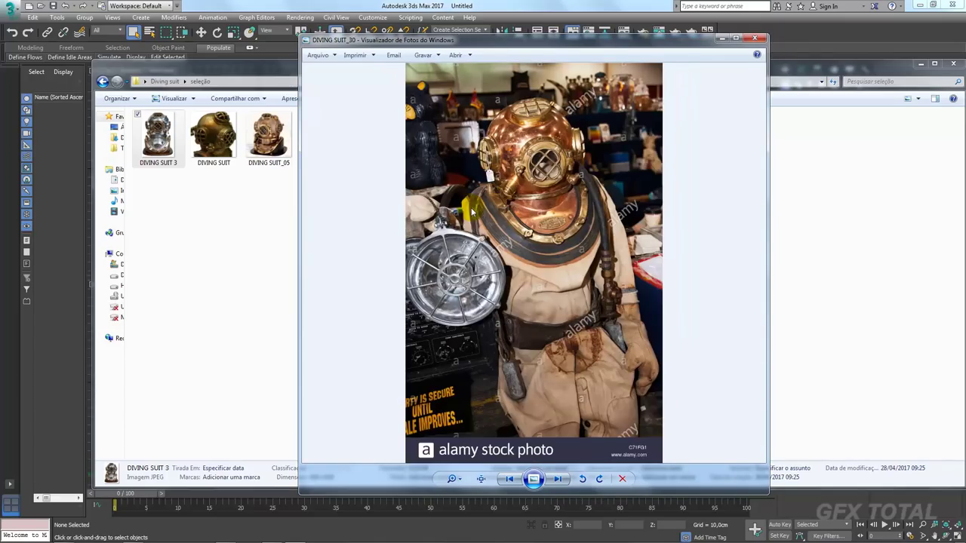
{"action": "scroll", "coordinate": [471, 212], "scroll_direction": "up", "scroll_amount": 2}
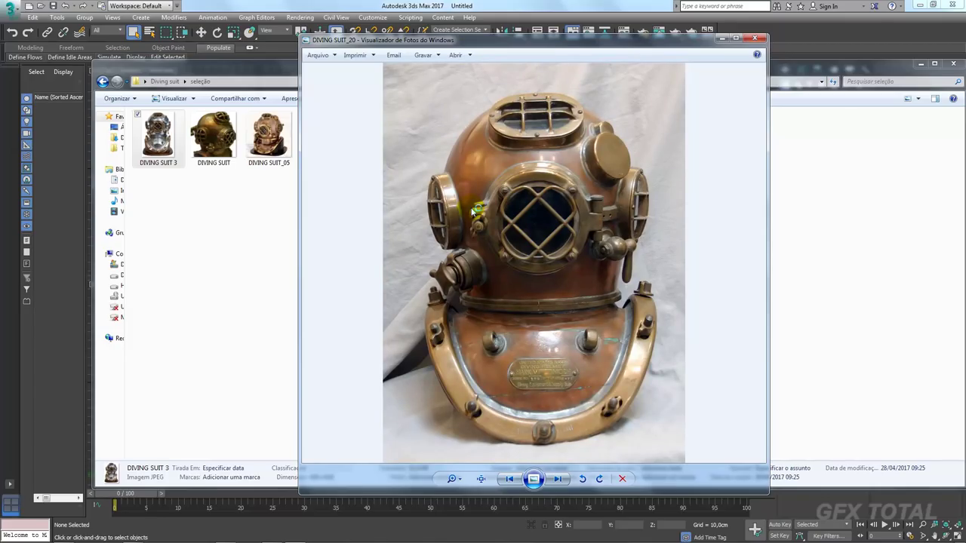
{"action": "scroll", "coordinate": [471, 212], "scroll_direction": "down", "scroll_amount": 1}
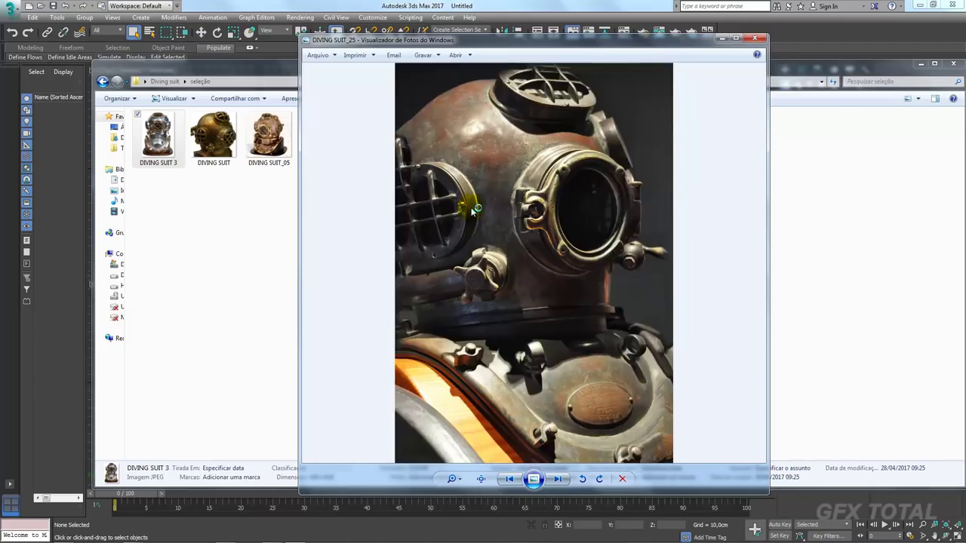
{"action": "scroll", "coordinate": [471, 212], "scroll_direction": "up", "scroll_amount": 1}
{"action": "scroll", "coordinate": [471, 212], "scroll_direction": "up", "scroll_amount": 1}
{"action": "scroll", "coordinate": [471, 212], "scroll_direction": "down", "scroll_amount": 2}
{"action": "scroll", "coordinate": [471, 212], "scroll_direction": "up", "scroll_amount": 1}
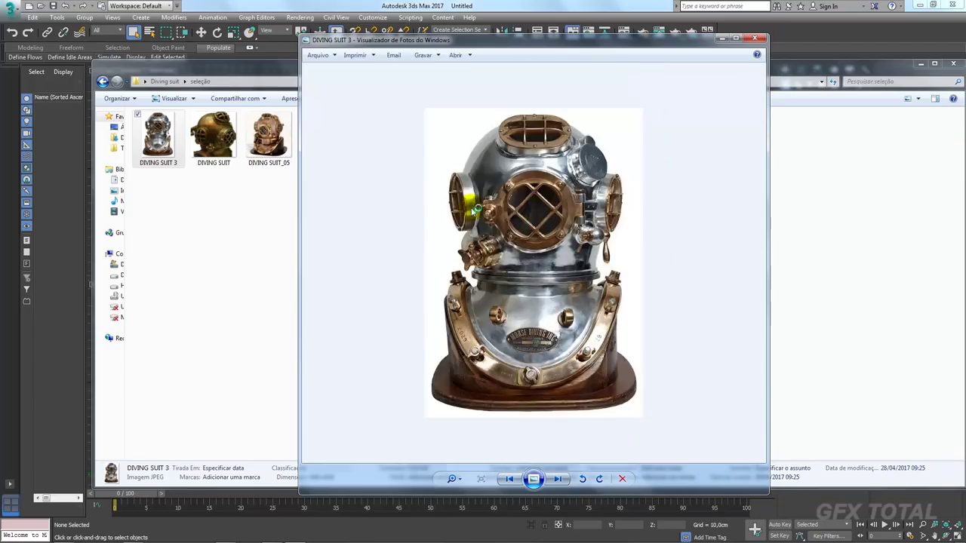
{"action": "scroll", "coordinate": [471, 212], "scroll_direction": "up", "scroll_amount": 1}
{"action": "scroll", "coordinate": [471, 213], "scroll_direction": "up", "scroll_amount": 1}
{"action": "scroll", "coordinate": [471, 212], "scroll_direction": "up", "scroll_amount": 1}
{"action": "scroll", "coordinate": [471, 212], "scroll_direction": "up", "scroll_amount": 1}
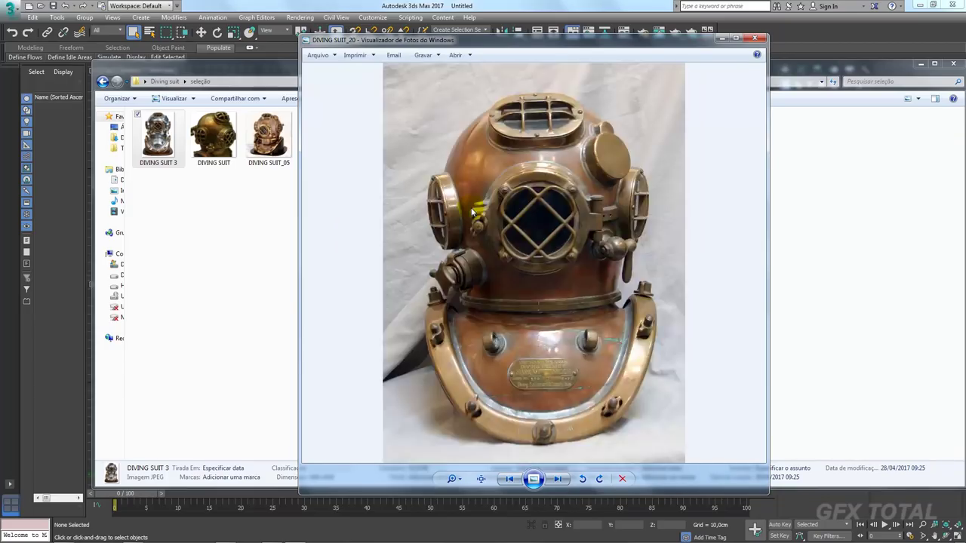
{"action": "scroll", "coordinate": [471, 212], "scroll_direction": "up", "scroll_amount": 1}
{"action": "scroll", "coordinate": [471, 212], "scroll_direction": "up", "scroll_amount": 1}
{"action": "scroll", "coordinate": [471, 212], "scroll_direction": "up", "scroll_amount": 1}
{"action": "scroll", "coordinate": [471, 212], "scroll_direction": "down", "scroll_amount": 1}
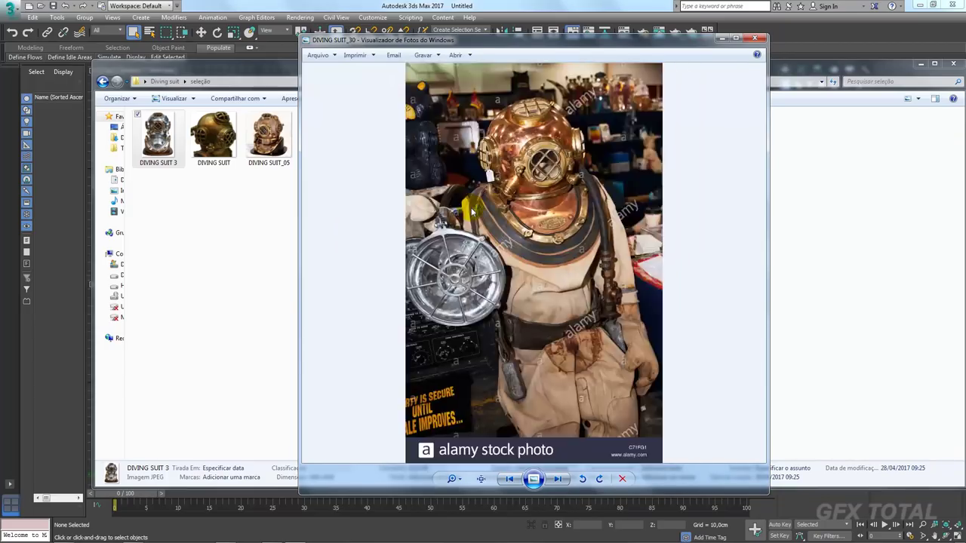
{"action": "scroll", "coordinate": [471, 212], "scroll_direction": "down", "scroll_amount": 1}
{"action": "scroll", "coordinate": [471, 212], "scroll_direction": "down", "scroll_amount": 1}
{"action": "scroll", "coordinate": [471, 212], "scroll_direction": "down", "scroll_amount": 1}
{"action": "scroll", "coordinate": [471, 212], "scroll_direction": "down", "scroll_amount": 1}
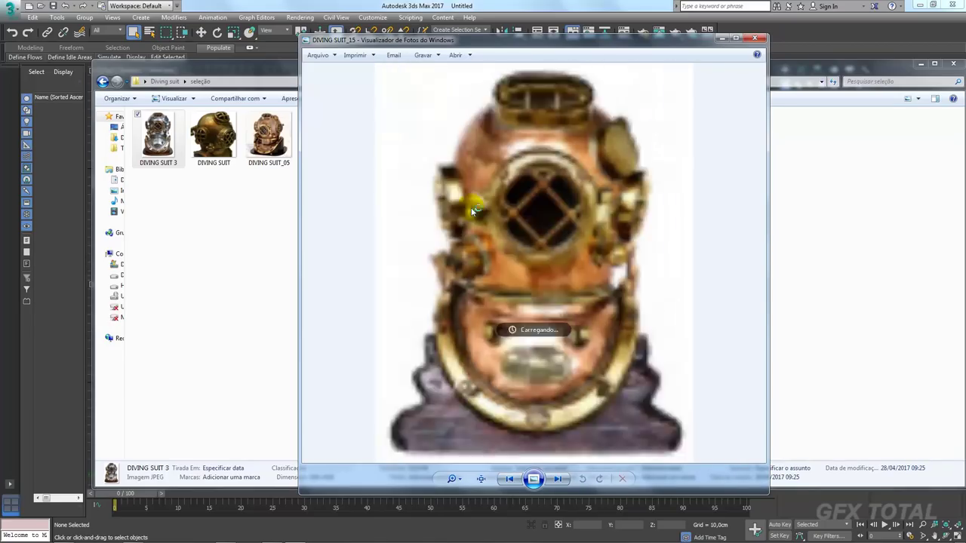
{"action": "scroll", "coordinate": [471, 212], "scroll_direction": "down", "scroll_amount": 1}
{"action": "scroll", "coordinate": [471, 212], "scroll_direction": "up", "scroll_amount": 1}
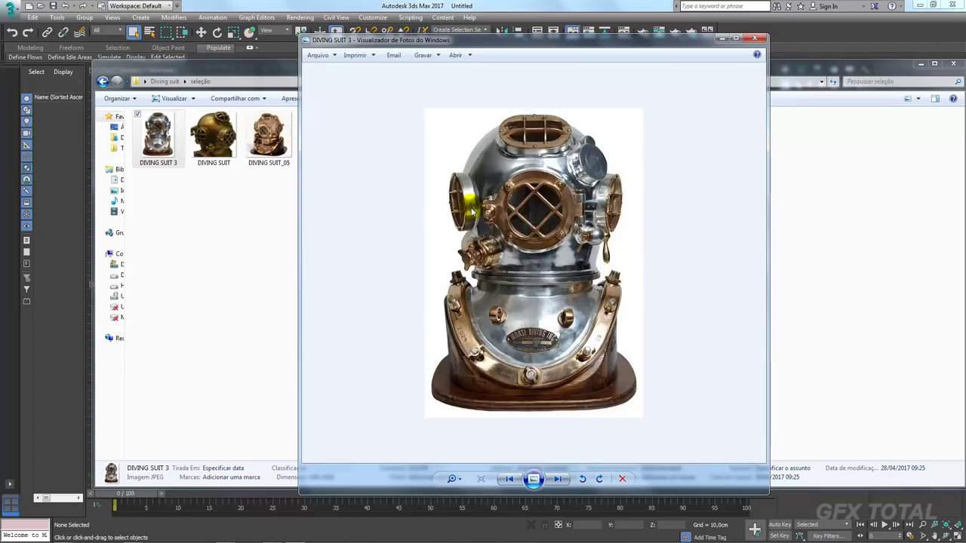
{"action": "scroll", "coordinate": [471, 212], "scroll_direction": "down", "scroll_amount": 1}
{"action": "scroll", "coordinate": [471, 212], "scroll_direction": "down", "scroll_amount": 1}
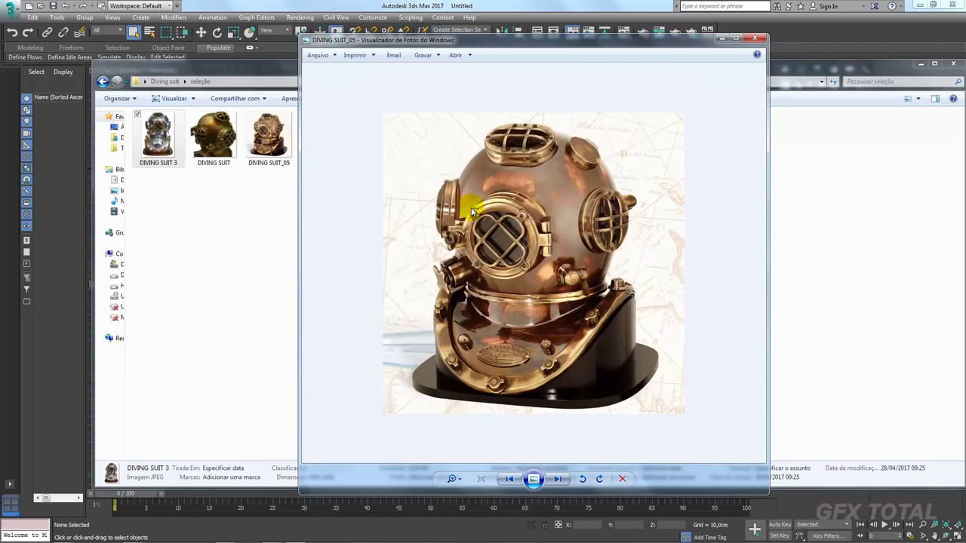
{"action": "scroll", "coordinate": [471, 213], "scroll_direction": "down", "scroll_amount": 1}
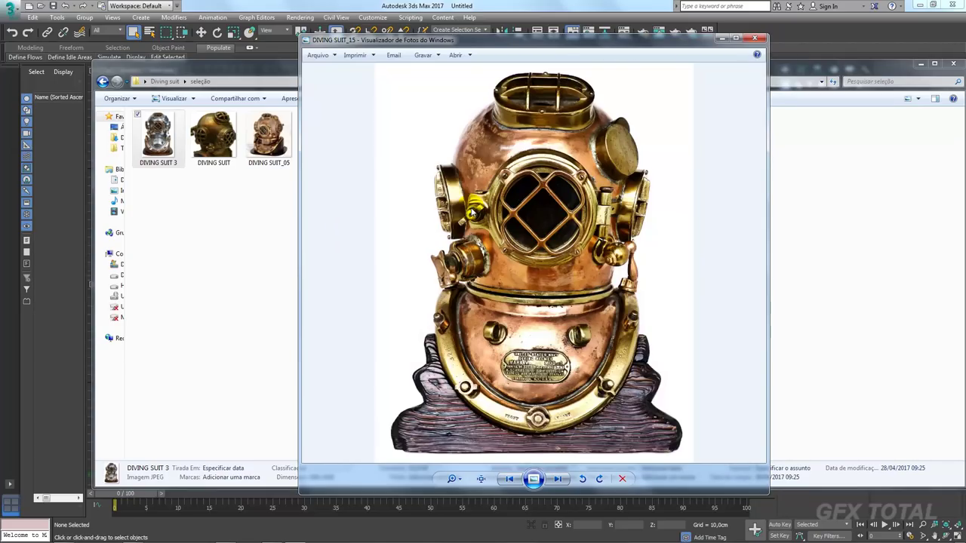
{"action": "scroll", "coordinate": [471, 213], "scroll_direction": "down", "scroll_amount": 1}
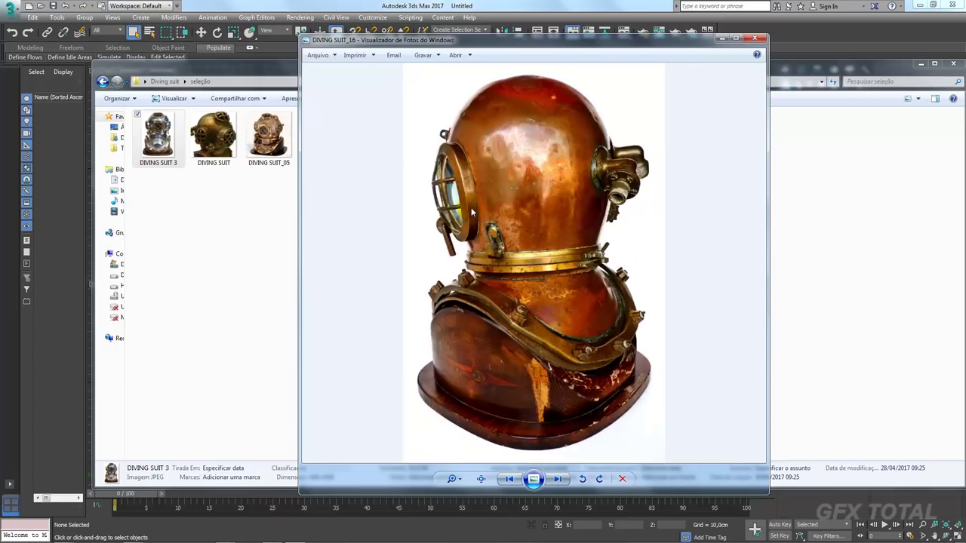
{"action": "scroll", "coordinate": [471, 212], "scroll_direction": "down", "scroll_amount": 1}
{"action": "scroll", "coordinate": [471, 212], "scroll_direction": "up", "scroll_amount": 1}
{"action": "scroll", "coordinate": [471, 212], "scroll_direction": "down", "scroll_amount": 1}
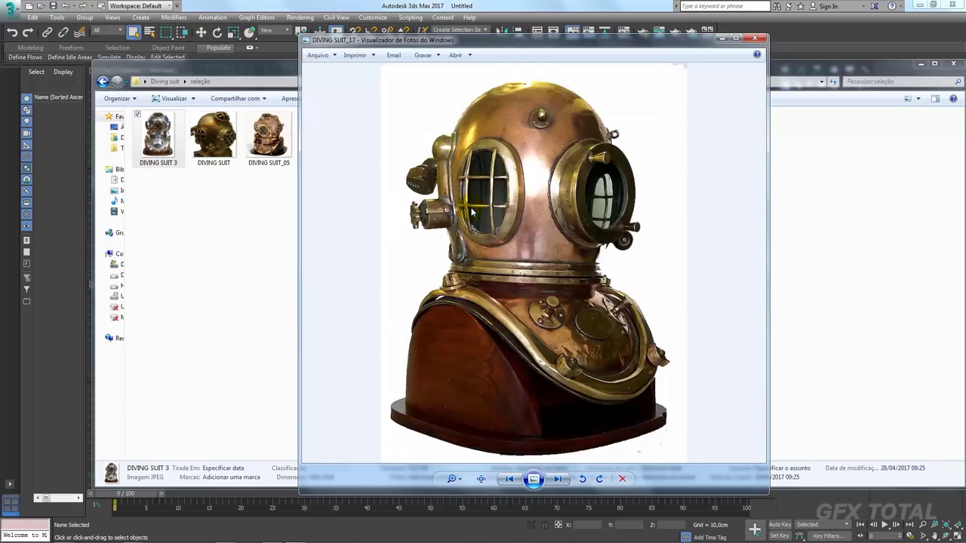
{"action": "scroll", "coordinate": [471, 212], "scroll_direction": "down", "scroll_amount": 3}
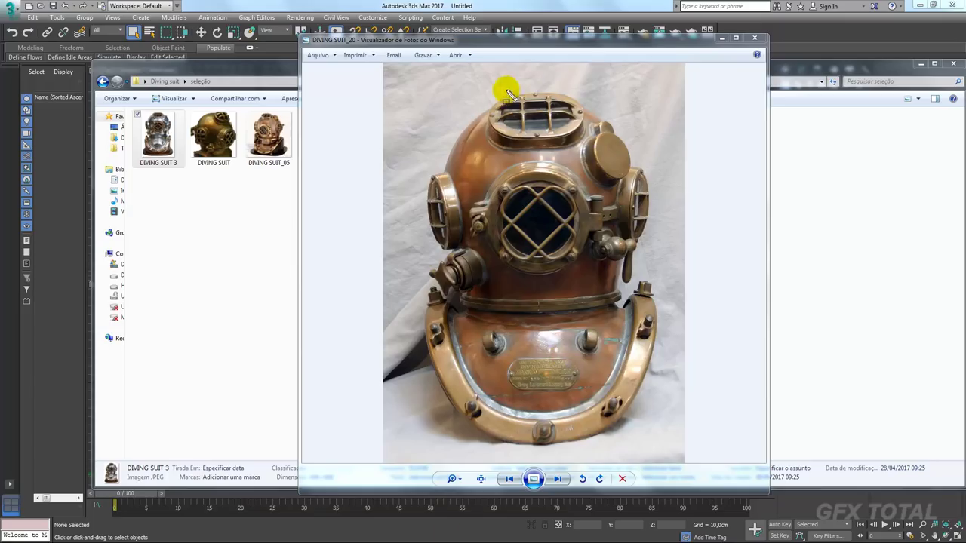
- Study the helmet photo, then put the references away to show the empty 3ds Max scene
{"action": "left_click", "coordinate": [440, 97]}
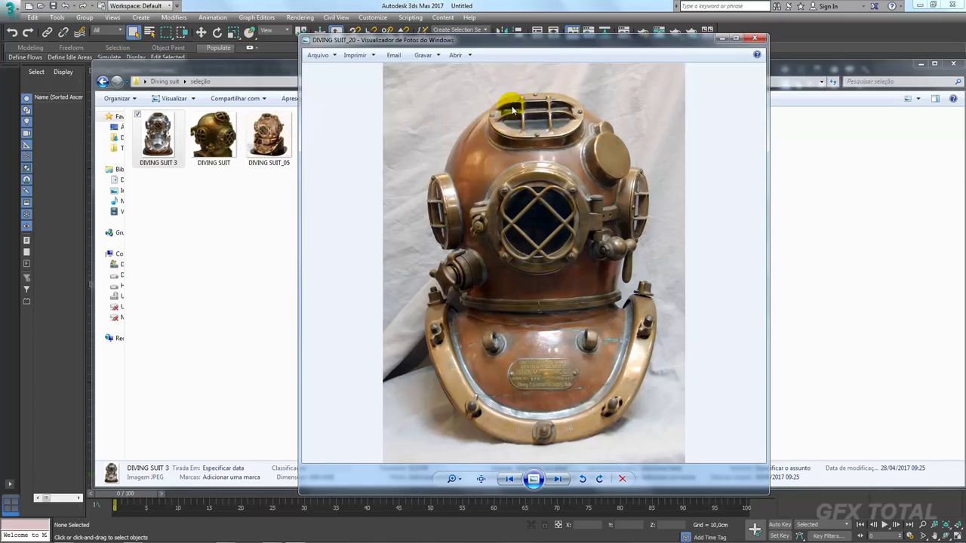
{"action": "left_click", "coordinate": [543, 6]}
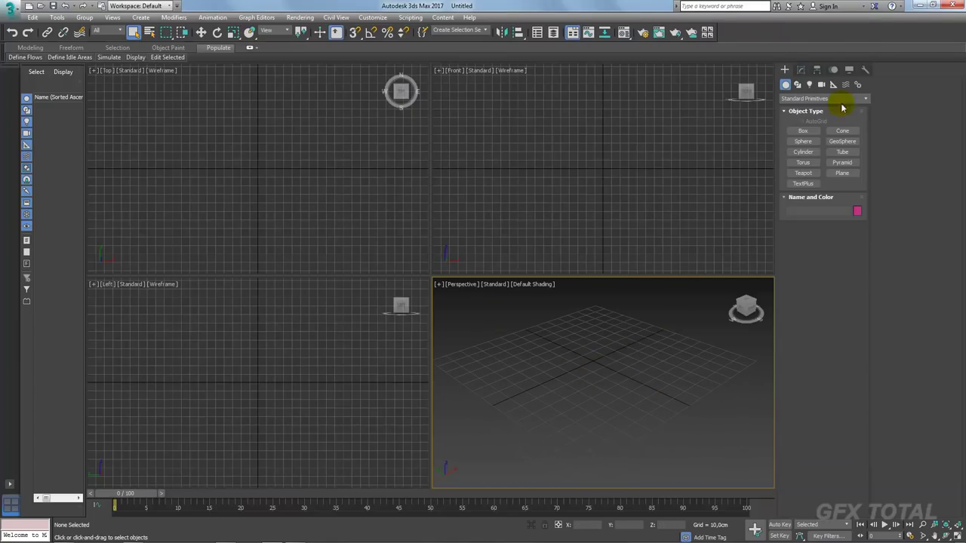
- Create a sphere at the grid origin and raise it to about 52 cm on Z
{"action": "left_click", "coordinate": [804, 142]}
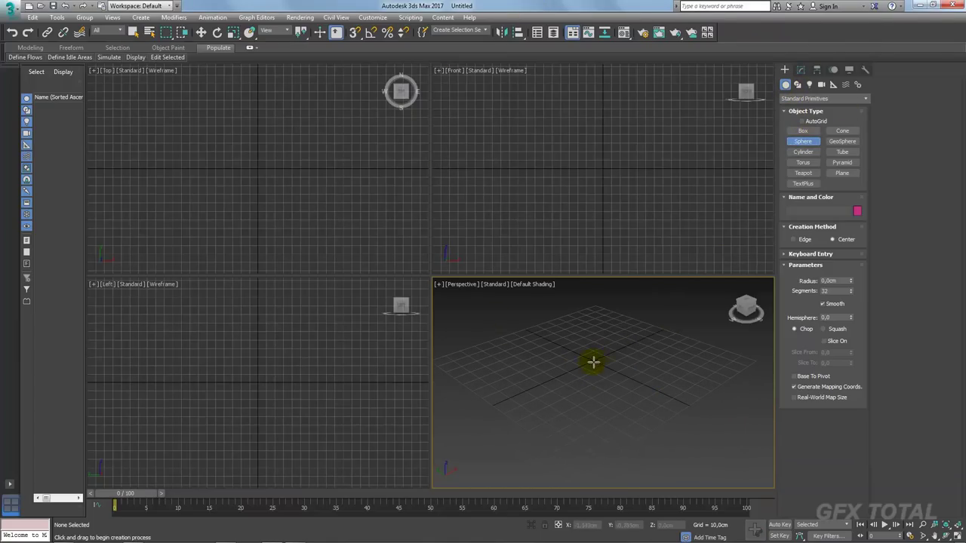
{"action": "left_click_drag", "start_coordinate": [594, 363], "coordinate": [632, 381]}
{"action": "key", "text": "w"}
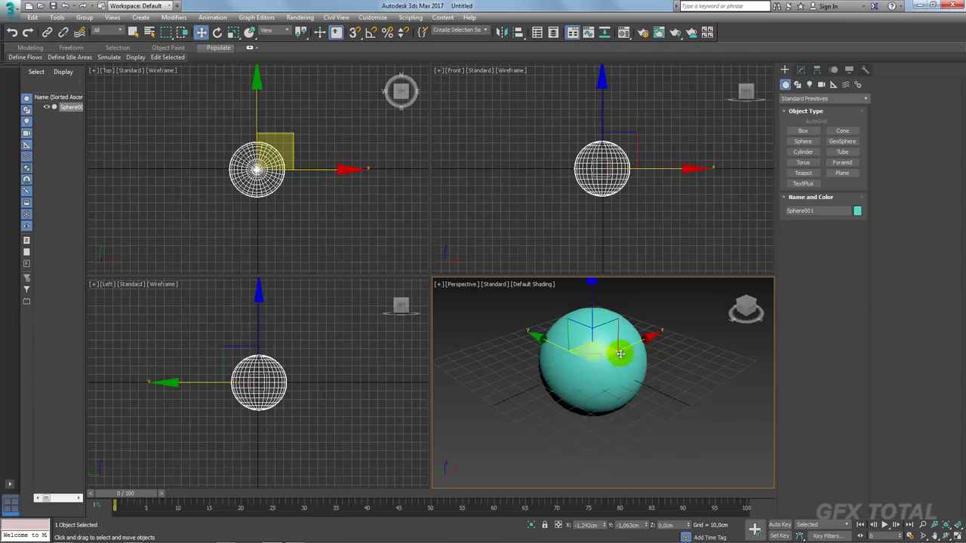
{"action": "left_click_drag", "start_coordinate": [587, 324], "coordinate": [593, 274]}
{"action": "middle_click_drag", "start_coordinate": [593, 274], "coordinate": [641, 388], "text": "alt"}
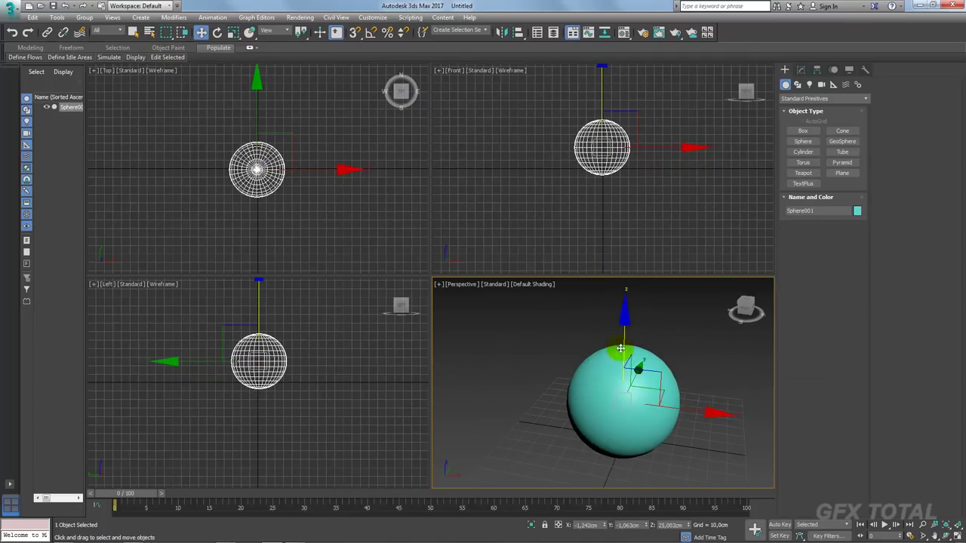
{"action": "left_click_drag", "start_coordinate": [620, 348], "coordinate": [624, 302]}
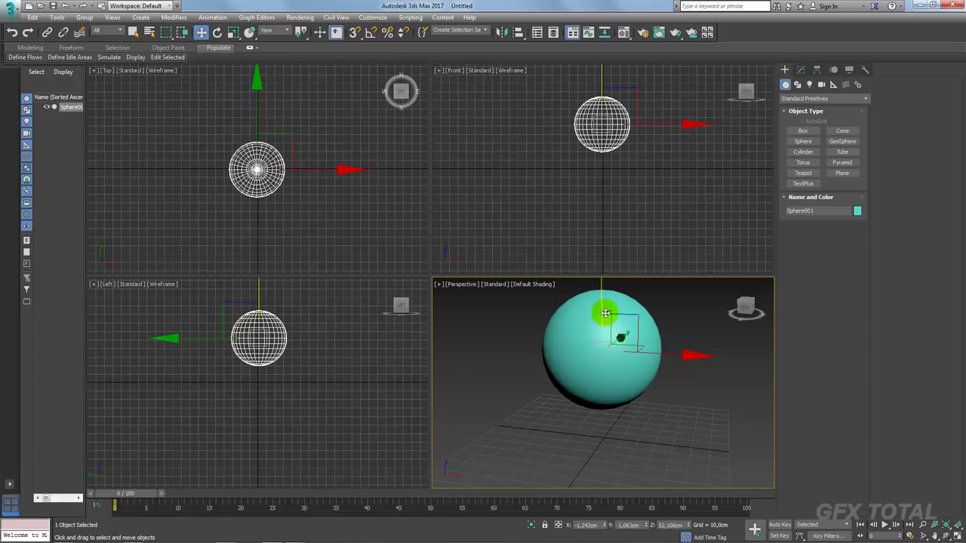
{"action": "left_click", "coordinate": [10, 8]}
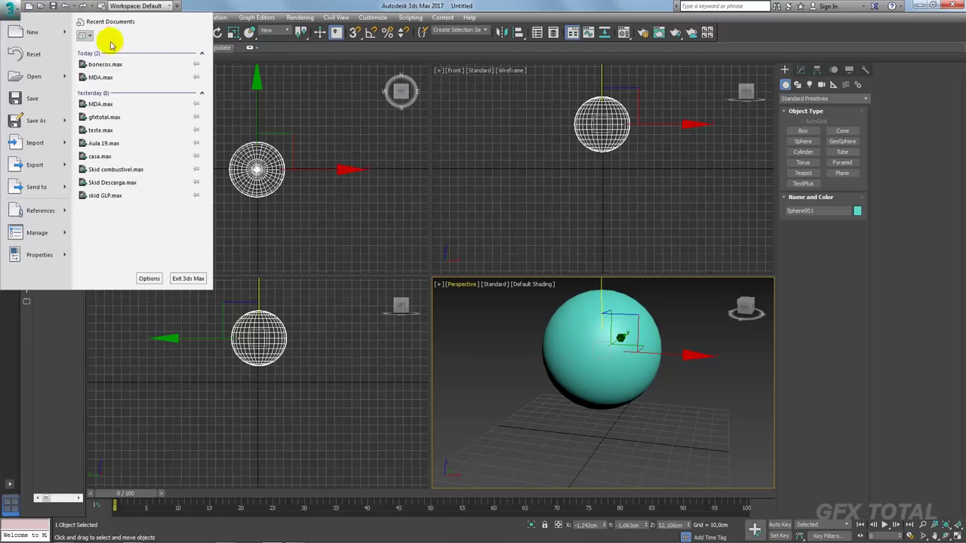
- Import Diving suit\busto.obj as a single mesh, without its materials
{"action": "left_click", "coordinate": [34, 142]}
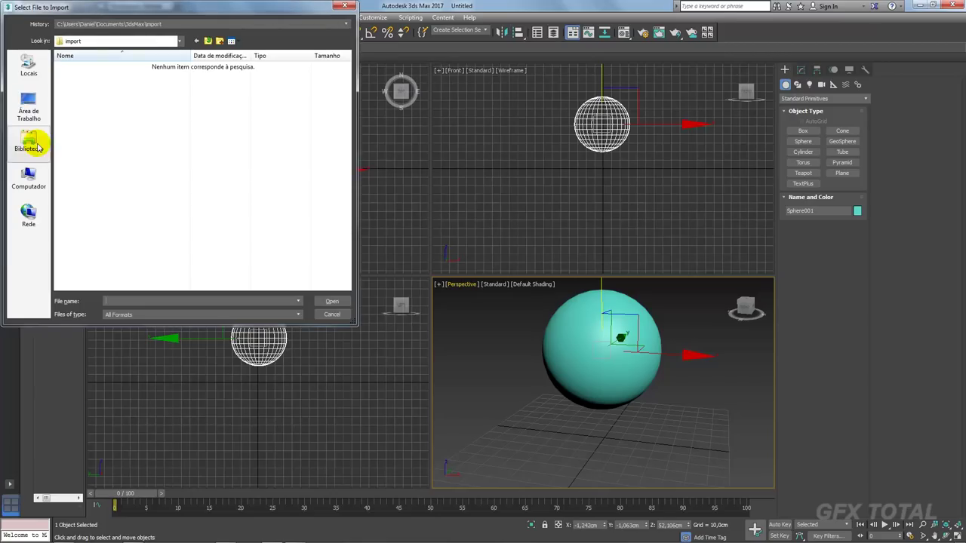
{"action": "left_click", "coordinate": [28, 105]}
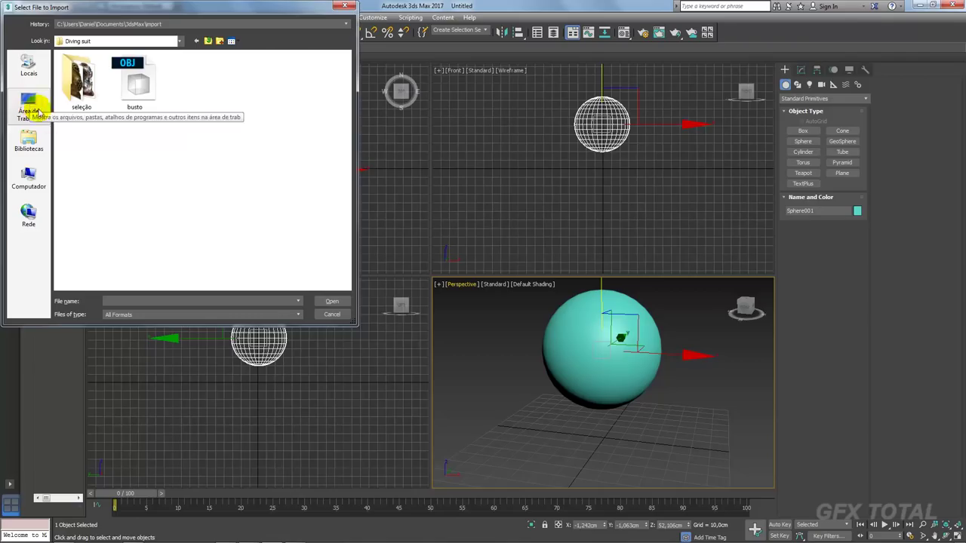
{"action": "left_click", "coordinate": [145, 78]}
{"action": "left_click", "coordinate": [333, 301]}
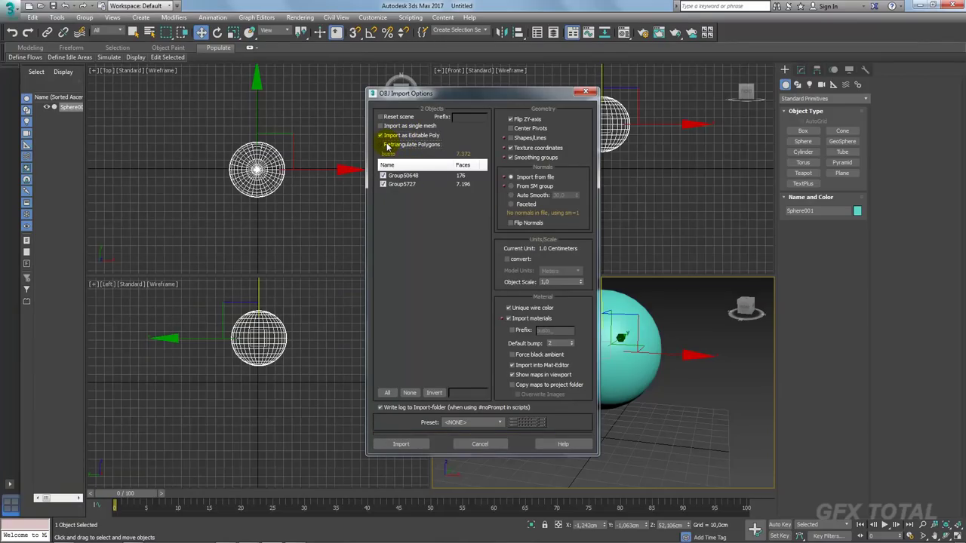
{"action": "left_click", "coordinate": [396, 127]}
{"action": "left_click", "coordinate": [516, 320]}
{"action": "left_click", "coordinate": [401, 444]}
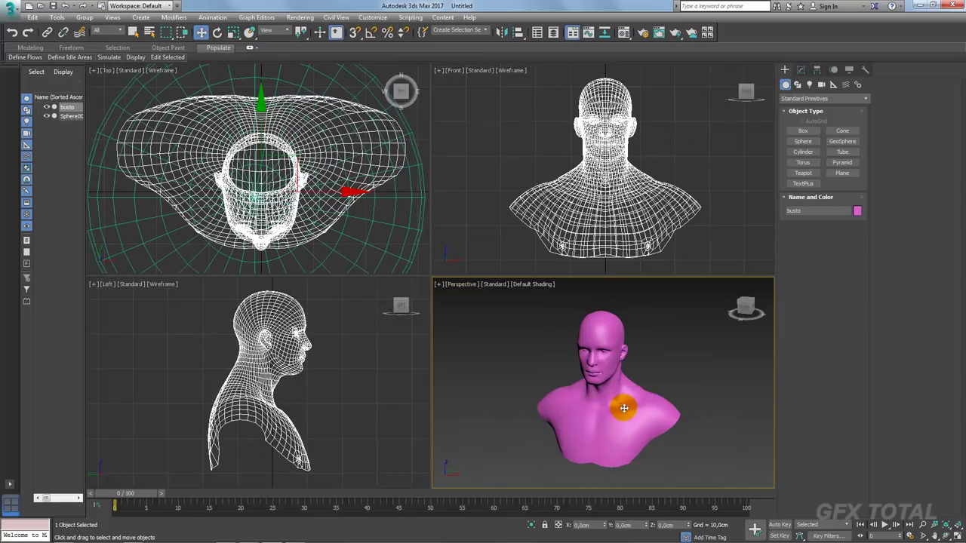
- Lower the bust and move the sphere up onto its head
{"action": "mouse_move", "coordinate": [625, 410]}
{"action": "middle_mouse_down", "text": "alt"}
{"action": "mouse_move", "coordinate": [567, 410]}
{"action": "mouse_move", "coordinate": [627, 418]}
{"action": "mouse_move", "coordinate": [626, 445]}
{"action": "mouse_move", "coordinate": [614, 345]}
{"action": "mouse_move", "coordinate": [628, 334]}
{"action": "middle_mouse_up", "text": "alt"}
{"action": "mouse_move", "coordinate": [619, 314]}
{"action": "left_mouse_down"}
{"action": "mouse_move", "coordinate": [604, 360]}
{"action": "mouse_move", "coordinate": [613, 323]}
{"action": "mouse_move", "coordinate": [608, 394]}
{"action": "mouse_move", "coordinate": [609, 380]}
{"action": "left_mouse_up"}
{"action": "left_click", "coordinate": [608, 375]}
{"action": "scroll", "coordinate": [609, 375], "scroll_direction": "up", "scroll_amount": 4}
{"action": "left_click_drag", "start_coordinate": [609, 339], "coordinate": [607, 294]}
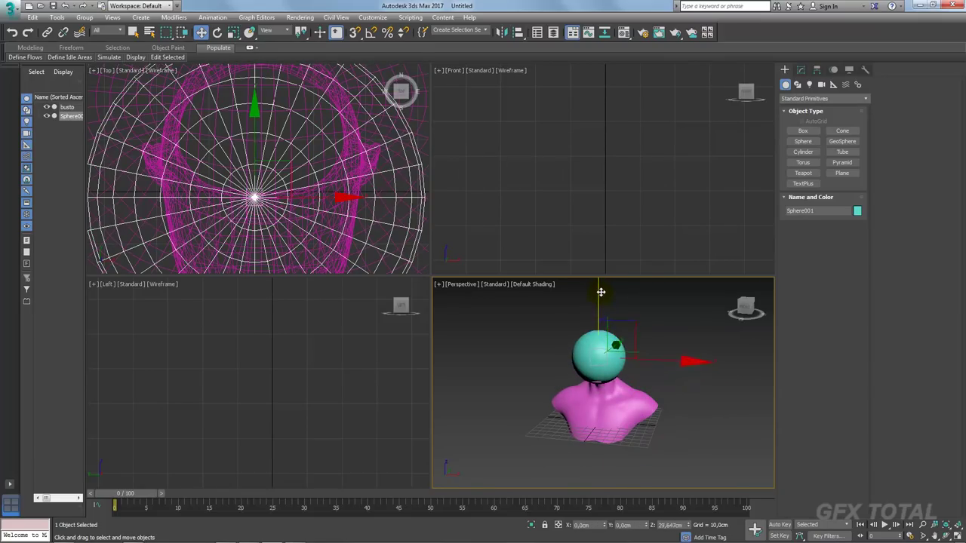
- Maximize the Perspective view and set the bust's object colour to grey
{"action": "left_click", "coordinate": [957, 530]}
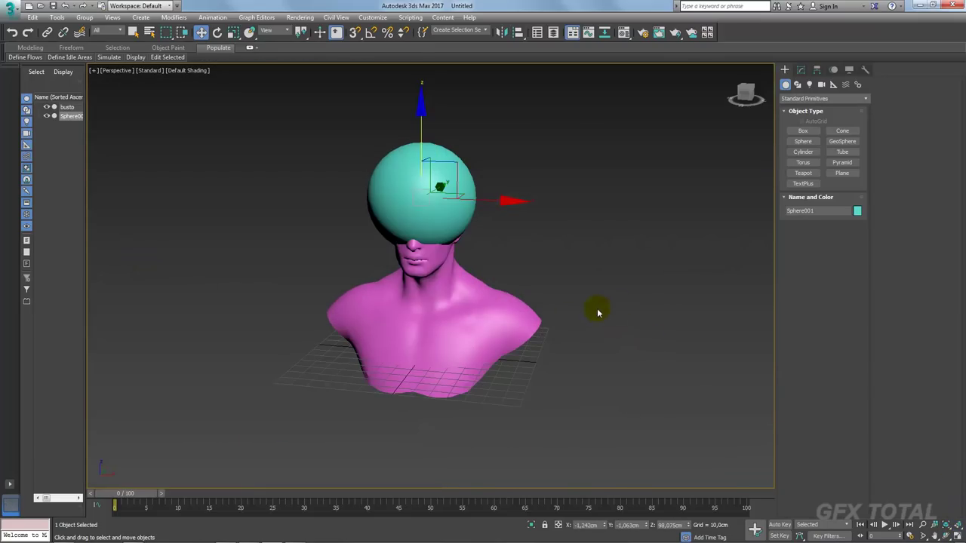
{"action": "left_click", "coordinate": [444, 348]}
{"action": "left_click", "coordinate": [857, 212]}
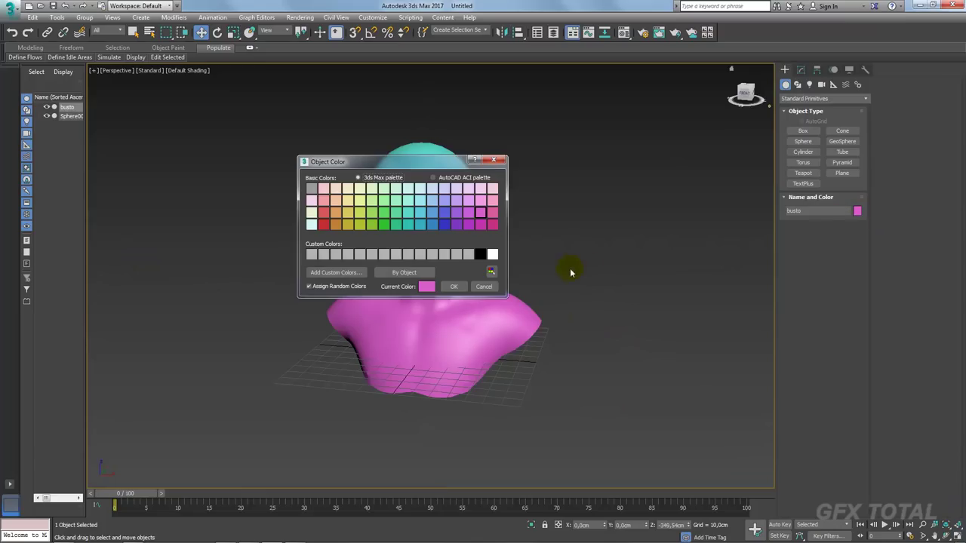
{"action": "left_click", "coordinate": [470, 254]}
{"action": "left_click", "coordinate": [457, 287]}
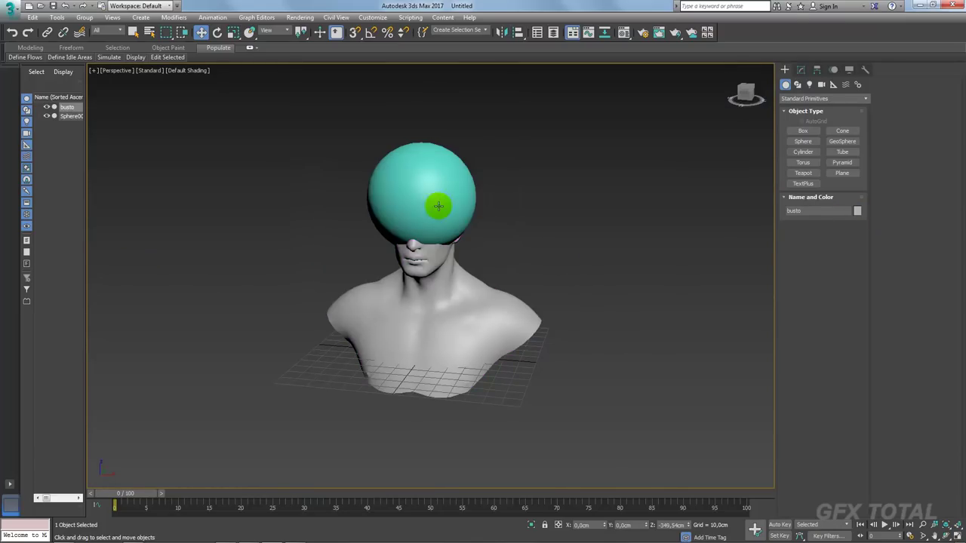
- Check the reference, then enlarge and centre the sphere over the head, with Edged Faces on
{"action": "left_click", "coordinate": [431, 205]}
{"action": "scroll", "coordinate": [511, 233], "scroll_direction": "up", "scroll_amount": 2}
{"action": "mouse_move", "coordinate": [526, 265]}
{"action": "middle_mouse_down", "text": "alt"}
{"action": "mouse_move", "coordinate": [433, 261]}
{"action": "mouse_move", "coordinate": [494, 249]}
{"action": "mouse_move", "coordinate": [517, 269]}
{"action": "middle_mouse_up", "text": "alt"}
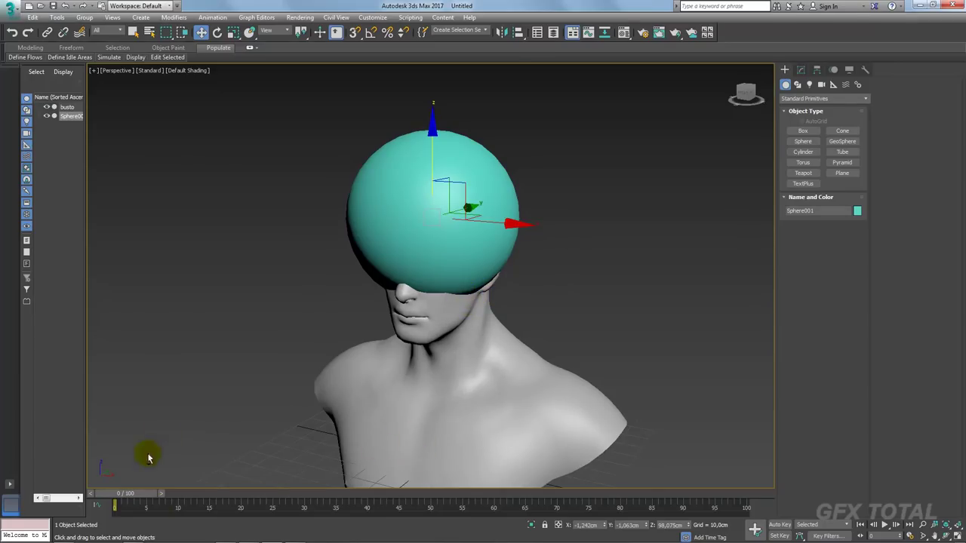
{"action": "key", "text": "alt+Tab"}
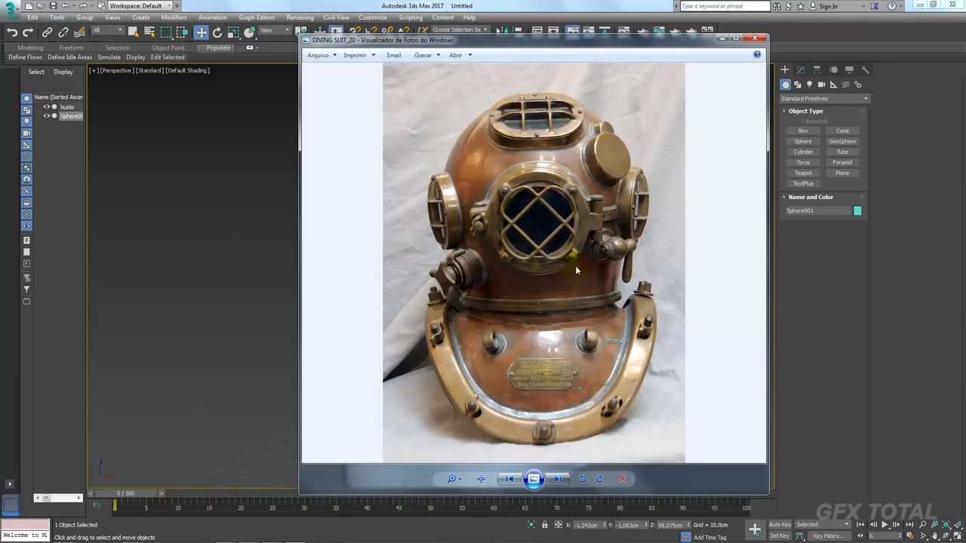
{"action": "key", "text": "alt+Tab"}
{"action": "key", "text": "r"}
{"action": "left_click_drag", "start_coordinate": [436, 211], "coordinate": [436, 177]}
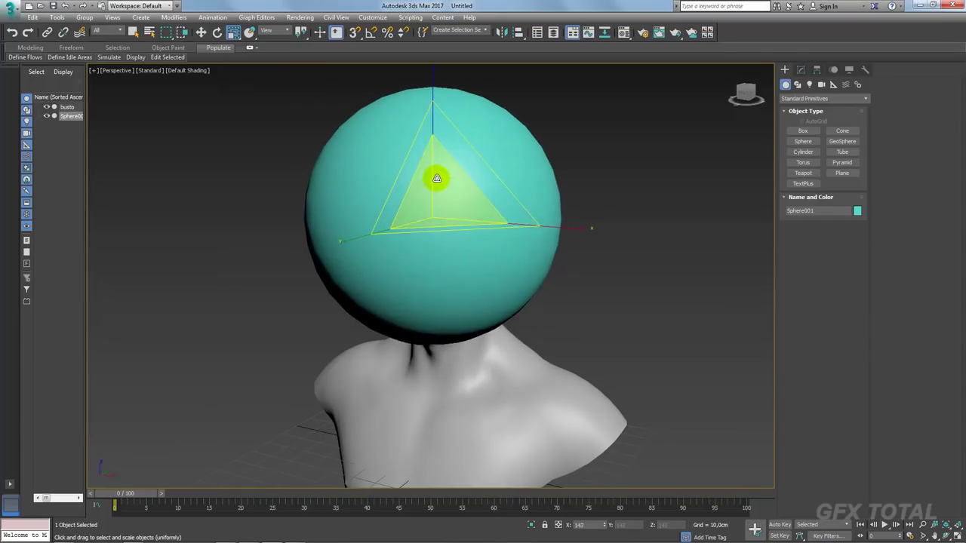
{"action": "key", "text": "F4"}
{"action": "mouse_move", "coordinate": [431, 181]}
{"action": "middle_mouse_down", "text": "alt"}
{"action": "mouse_move", "coordinate": [490, 244]}
{"action": "mouse_move", "coordinate": [429, 233]}
{"action": "middle_mouse_up", "text": "alt"}
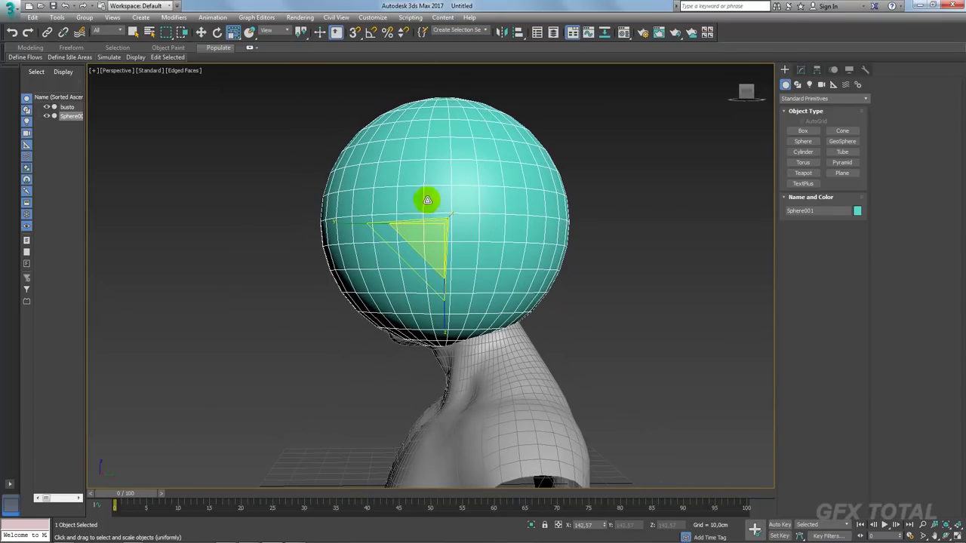
{"action": "key", "text": "w"}
{"action": "mouse_move", "coordinate": [478, 187]}
{"action": "left_mouse_down"}
{"action": "mouse_move", "coordinate": [502, 215]}
{"action": "mouse_move", "coordinate": [492, 212]}
{"action": "left_mouse_up"}
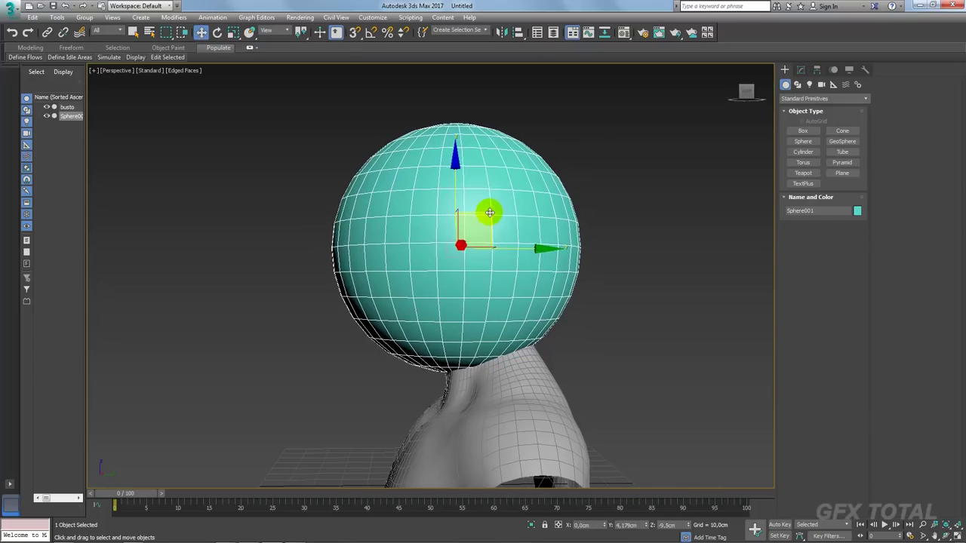
{"action": "key", "text": "r"}
- Orbit around the sphere and bust to check the helmet fit from front and top
{"action": "mouse_move", "coordinate": [459, 234]}
{"action": "middle_mouse_down", "text": "alt"}
{"action": "mouse_move", "coordinate": [440, 270]}
{"action": "mouse_move", "coordinate": [503, 276]}
{"action": "mouse_move", "coordinate": [511, 252]}
{"action": "mouse_move", "coordinate": [539, 254]}
{"action": "middle_mouse_up", "text": "alt"}
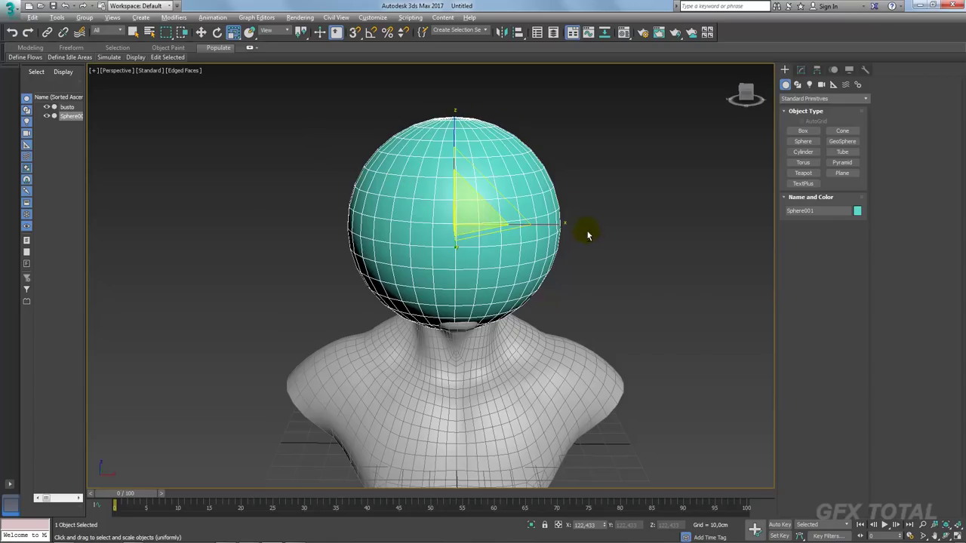
{"action": "mouse_move", "coordinate": [588, 235]}
{"action": "middle_mouse_down", "text": "alt"}
{"action": "mouse_move", "coordinate": [566, 211]}
{"action": "mouse_move", "coordinate": [543, 237]}
{"action": "mouse_move", "coordinate": [566, 216]}
{"action": "mouse_move", "coordinate": [508, 172]}
{"action": "mouse_move", "coordinate": [492, 209]}
{"action": "middle_mouse_up", "text": "alt"}
{"action": "scroll", "coordinate": [471, 218], "scroll_direction": "up", "scroll_amount": 2}
{"action": "scroll", "coordinate": [436, 193], "scroll_direction": "up", "scroll_amount": 3}
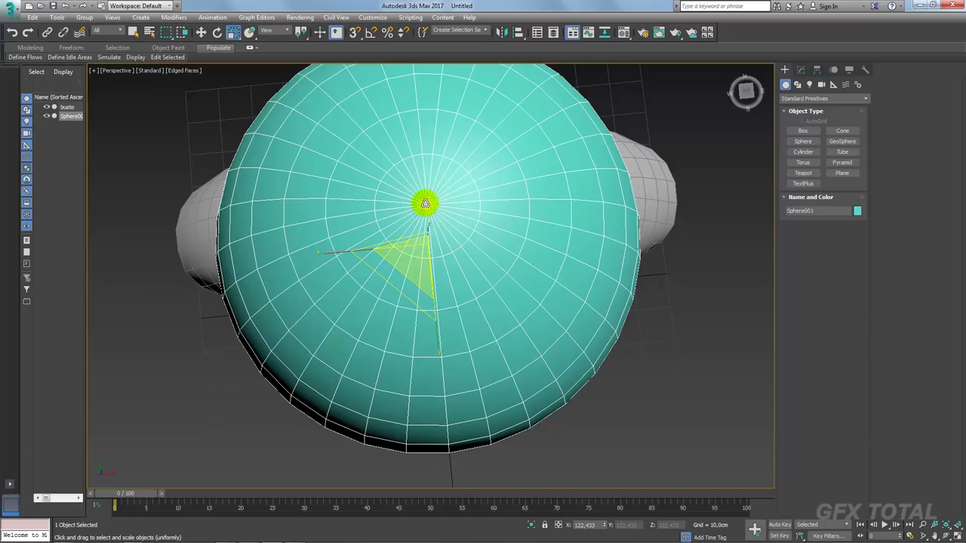
{"action": "scroll", "coordinate": [425, 204], "scroll_direction": "down", "scroll_amount": 3}
{"action": "scroll", "coordinate": [444, 198], "scroll_direction": "down", "scroll_amount": 3}
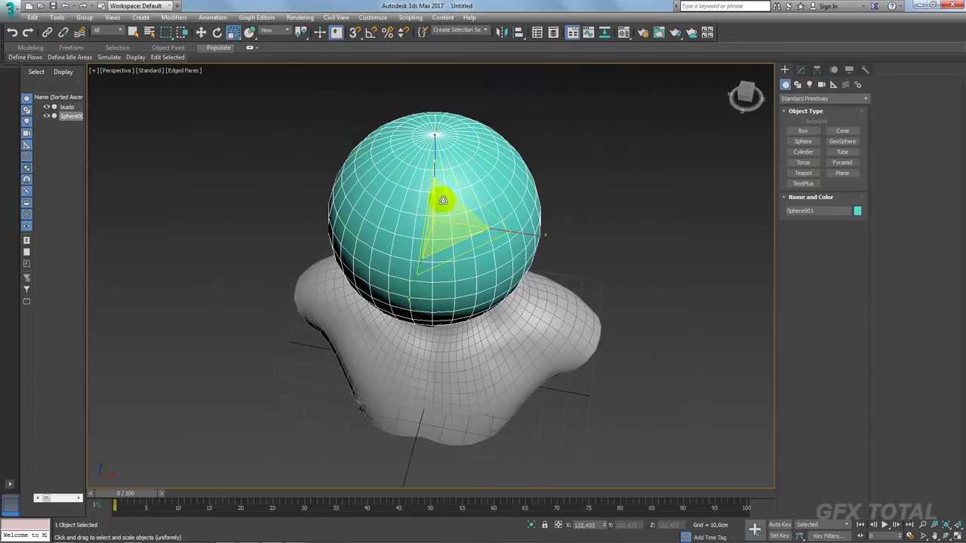
{"action": "middle_click_drag", "start_coordinate": [442, 198], "coordinate": [461, 207], "text": "alt"}
{"action": "mouse_move", "coordinate": [491, 139]}
{"action": "middle_mouse_down", "text": "alt"}
{"action": "mouse_move", "coordinate": [464, 146]}
{"action": "mouse_move", "coordinate": [422, 199]}
{"action": "middle_mouse_up", "text": "alt"}
{"action": "scroll", "coordinate": [452, 215], "scroll_direction": "up", "scroll_amount": 3}
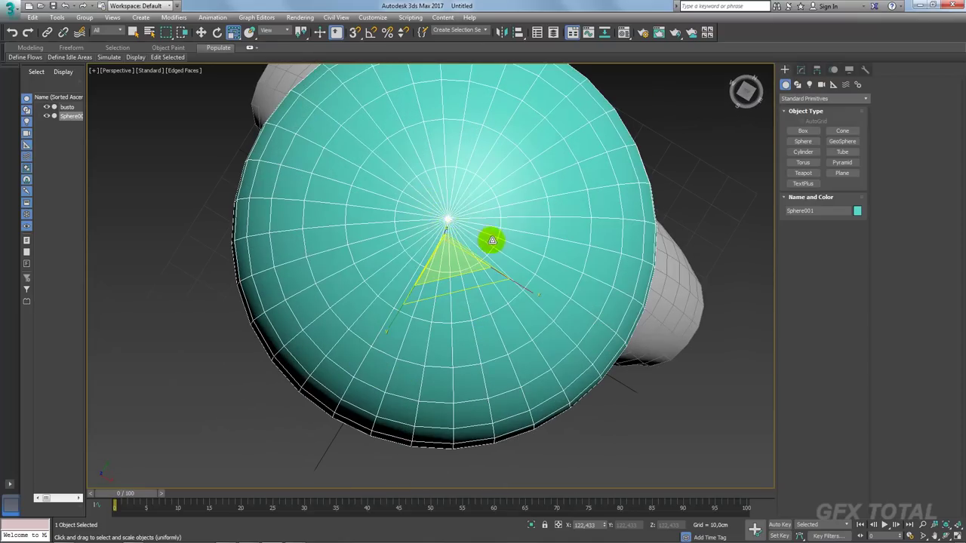
{"action": "scroll", "coordinate": [494, 237], "scroll_direction": "down", "scroll_amount": 3}
{"action": "mouse_move", "coordinate": [539, 153]}
{"action": "middle_mouse_down", "text": "alt"}
{"action": "mouse_move", "coordinate": [547, 211]}
{"action": "mouse_move", "coordinate": [571, 205]}
{"action": "middle_mouse_up", "text": "alt"}
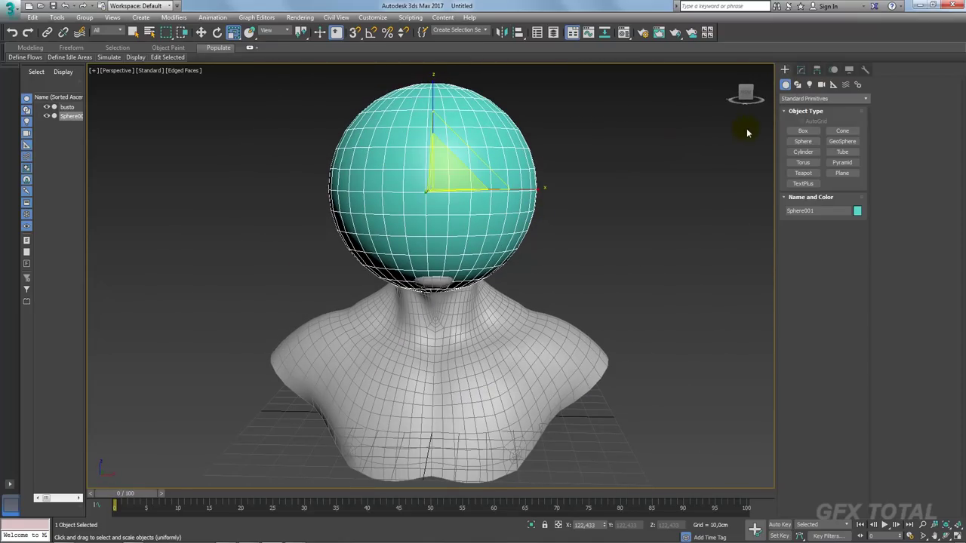
- Create a box about 61,5 × 61,5 × 59,4 cm to the right of the bust
{"action": "left_click", "coordinate": [804, 131]}
{"action": "mouse_move", "coordinate": [619, 315]}
{"action": "middle_mouse_down"}
{"action": "mouse_move", "coordinate": [528, 302]}
{"action": "mouse_move", "coordinate": [524, 339]}
{"action": "middle_mouse_up"}
{"action": "left_click_drag", "start_coordinate": [519, 351], "coordinate": [642, 412]}
{"action": "left_click", "coordinate": [600, 260]}
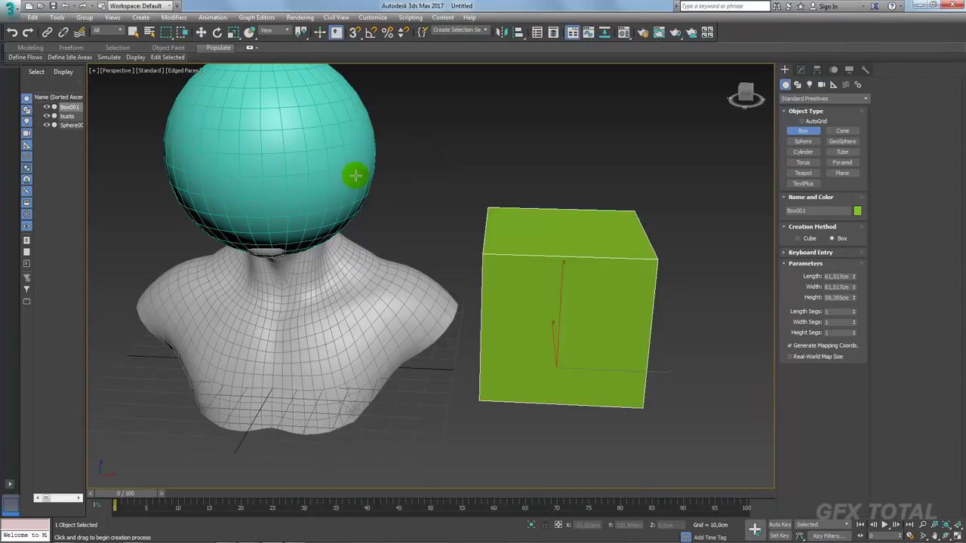
- Add a TurboSmooth modifier to Box001 from the Modify panel's Modifier List
{"action": "scroll", "coordinate": [436, 214], "scroll_direction": "down", "scroll_amount": 1}
{"action": "scroll", "coordinate": [438, 219], "scroll_direction": "down", "scroll_amount": 1}
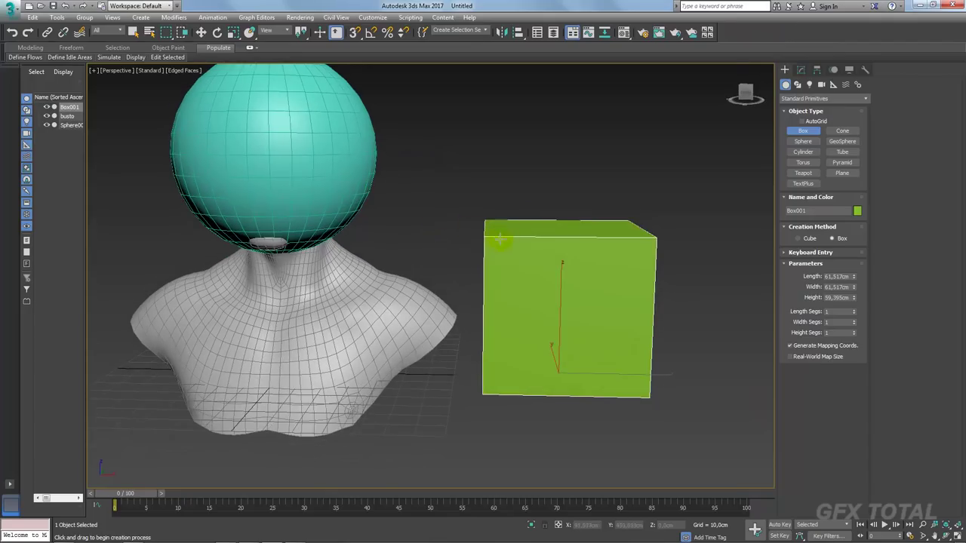
{"action": "scroll", "coordinate": [520, 263], "scroll_direction": "down", "scroll_amount": 1}
{"action": "scroll", "coordinate": [518, 267], "scroll_direction": "down", "scroll_amount": 1}
{"action": "middle_click_drag", "start_coordinate": [518, 267], "coordinate": [543, 274], "text": "alt"}
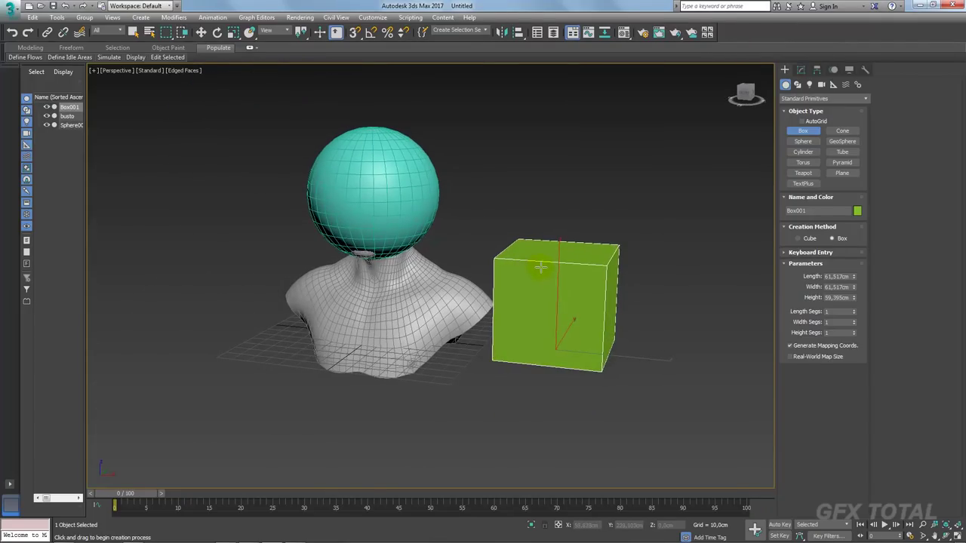
{"action": "scroll", "coordinate": [544, 274], "scroll_direction": "up", "scroll_amount": 1}
{"action": "scroll", "coordinate": [481, 230], "scroll_direction": "up", "scroll_amount": 2}
{"action": "key", "text": "r"}
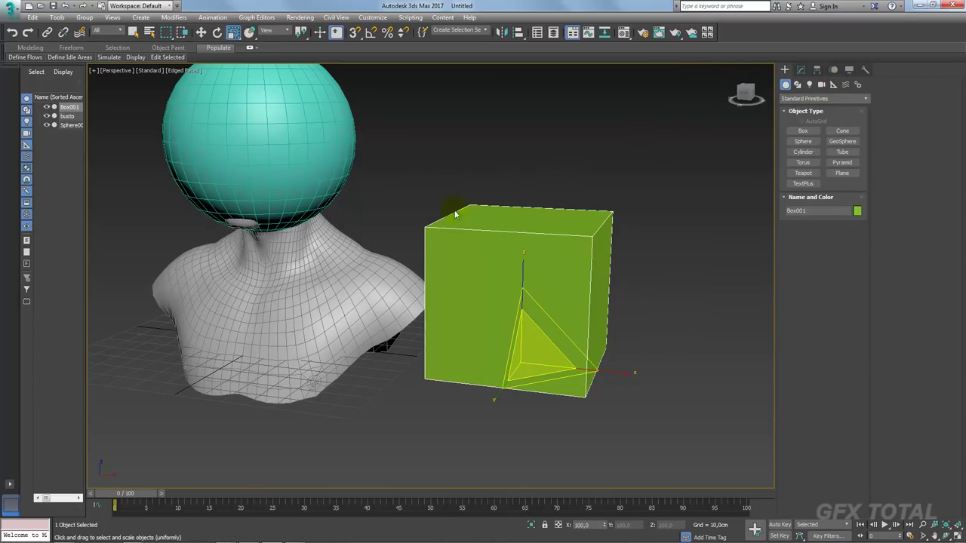
{"action": "left_click", "coordinate": [800, 70]}
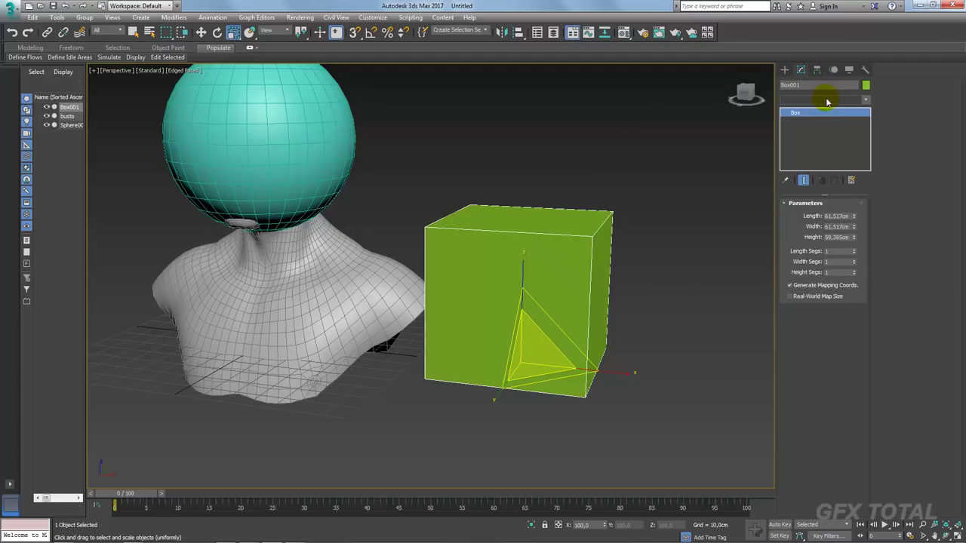
{"action": "left_click", "coordinate": [825, 99]}
{"action": "left_click_drag", "start_coordinate": [870, 156], "coordinate": [890, 395]}
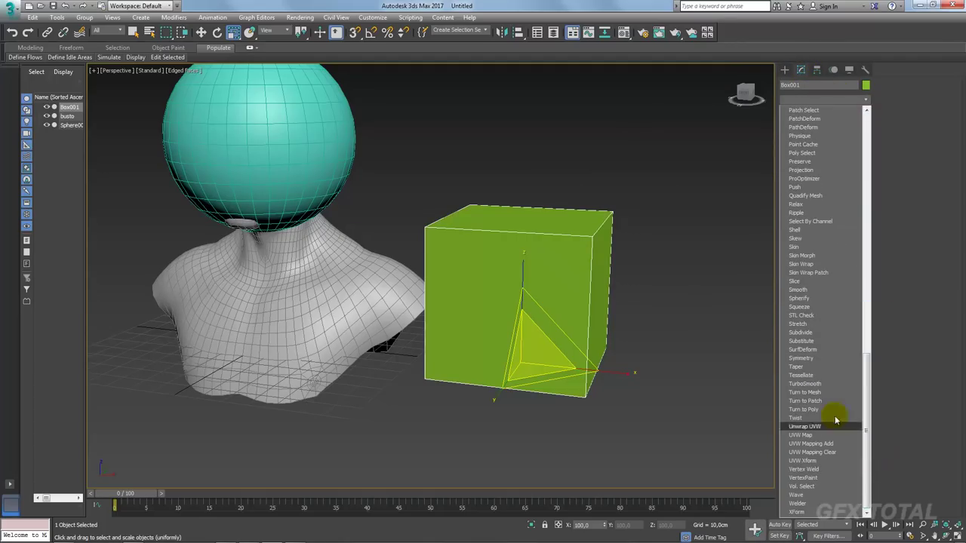
{"action": "left_click", "coordinate": [846, 377]}
- Raise TurboSmooth Iterations to 4, turning the box into a smooth ball
{"action": "mouse_move", "coordinate": [659, 312]}
{"action": "middle_mouse_down", "text": "alt"}
{"action": "mouse_move", "coordinate": [556, 284]}
{"action": "mouse_move", "coordinate": [599, 254]}
{"action": "mouse_move", "coordinate": [664, 302]}
{"action": "mouse_move", "coordinate": [619, 281]}
{"action": "mouse_move", "coordinate": [558, 290]}
{"action": "middle_mouse_up", "text": "alt"}
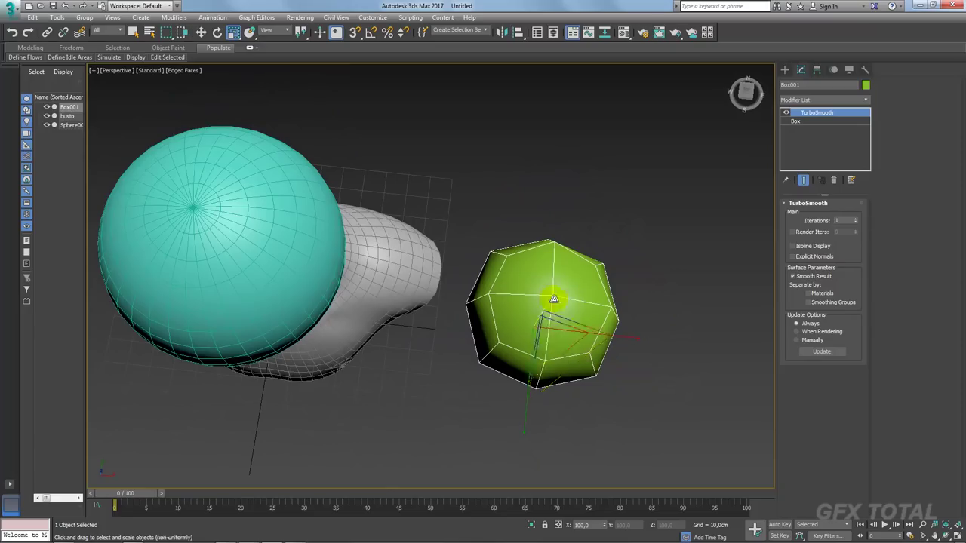
{"action": "left_click", "coordinate": [855, 218]}
{"action": "left_click", "coordinate": [855, 218]}
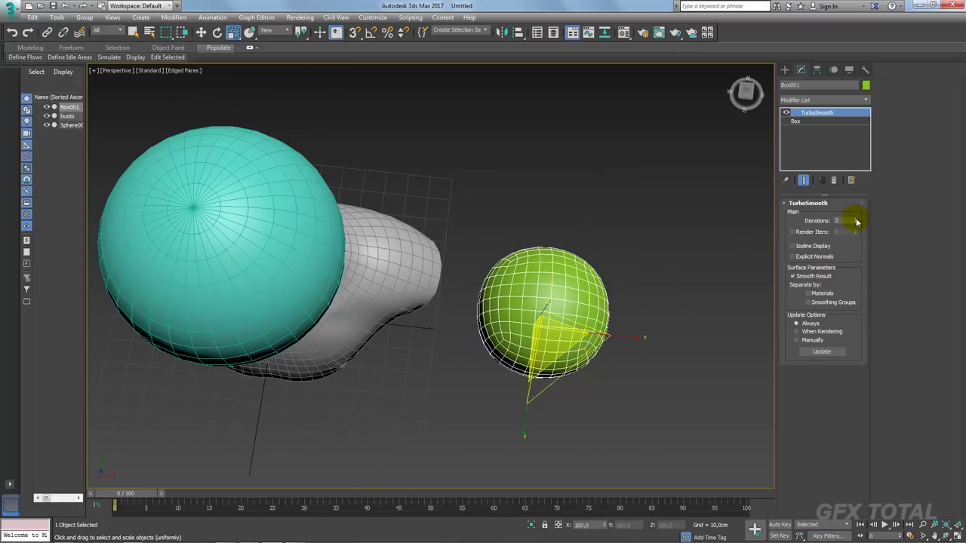
{"action": "left_click", "coordinate": [855, 218]}
{"action": "mouse_move", "coordinate": [587, 284]}
{"action": "middle_mouse_down", "text": "alt"}
{"action": "mouse_move", "coordinate": [540, 307]}
{"action": "mouse_move", "coordinate": [579, 309]}
{"action": "middle_mouse_up", "text": "alt"}
{"action": "scroll", "coordinate": [405, 280], "scroll_direction": "up", "scroll_amount": 2}
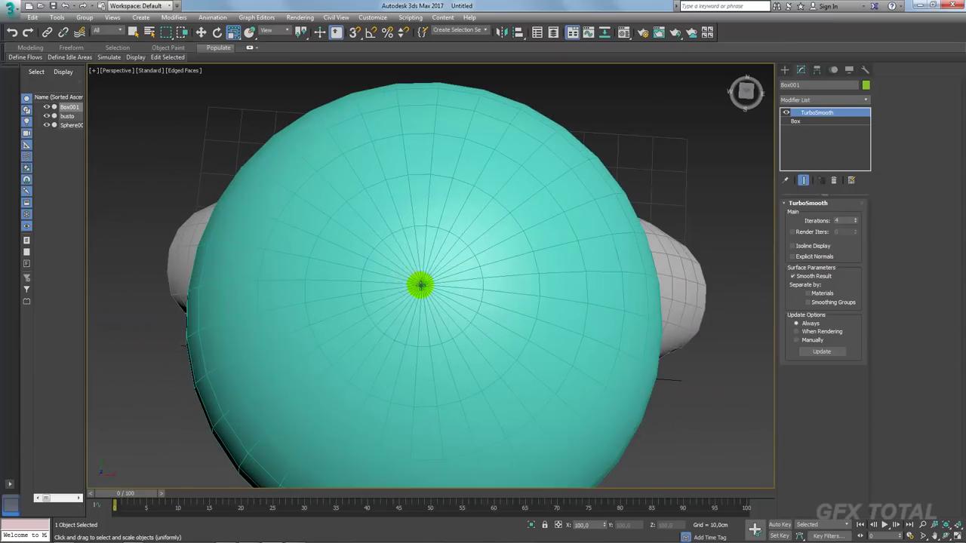
{"action": "scroll", "coordinate": [420, 282], "scroll_direction": "down", "scroll_amount": 8}
{"action": "middle_click_drag", "start_coordinate": [582, 295], "coordinate": [571, 239], "text": "alt"}
{"action": "scroll", "coordinate": [566, 289], "scroll_direction": "up", "scroll_amount": 6}
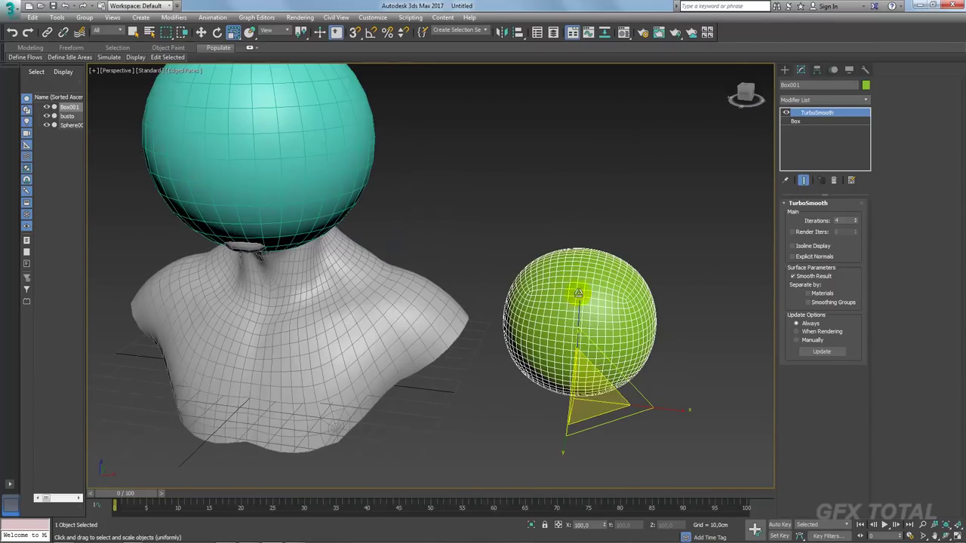
{"action": "middle_click_drag", "start_coordinate": [578, 293], "coordinate": [593, 274], "text": "alt"}
- Align the smoothed green Box001 sphere to the teal Sphere001
{"action": "key", "text": "w"}
{"action": "key", "text": "alt+a"}
{"action": "left_click", "coordinate": [334, 182]}
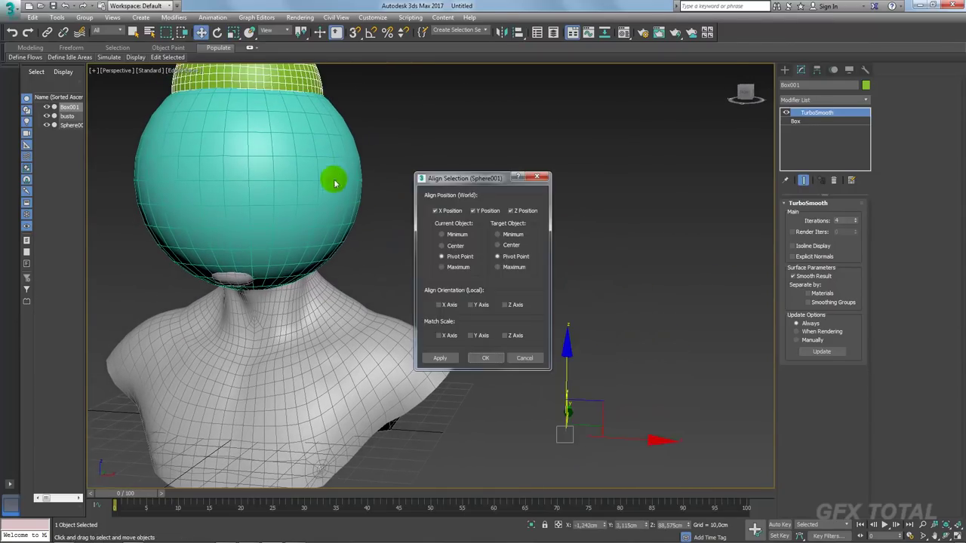
{"action": "left_click", "coordinate": [486, 358]}
{"action": "mouse_move", "coordinate": [490, 363]}
{"action": "middle_mouse_down", "text": "alt"}
{"action": "mouse_move", "coordinate": [455, 261]}
{"action": "mouse_move", "coordinate": [371, 224]}
{"action": "middle_mouse_up", "text": "alt"}
- Scale and move the green sphere so it fills the teal sphere on the neck
{"action": "key", "text": "r"}
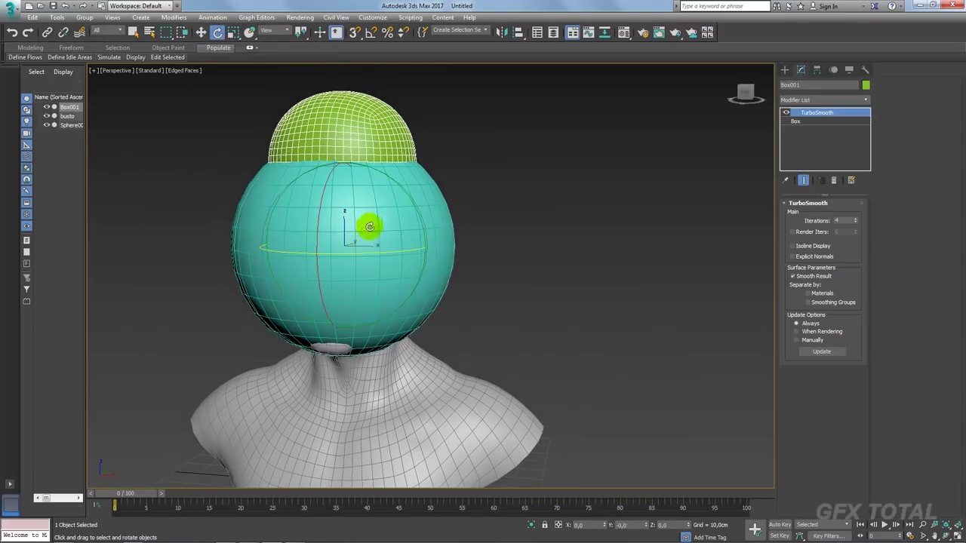
{"action": "mouse_move", "coordinate": [345, 231]}
{"action": "left_mouse_down"}
{"action": "mouse_move", "coordinate": [348, 210]}
{"action": "mouse_move", "coordinate": [355, 291]}
{"action": "left_mouse_up"}
{"action": "key", "text": "w"}
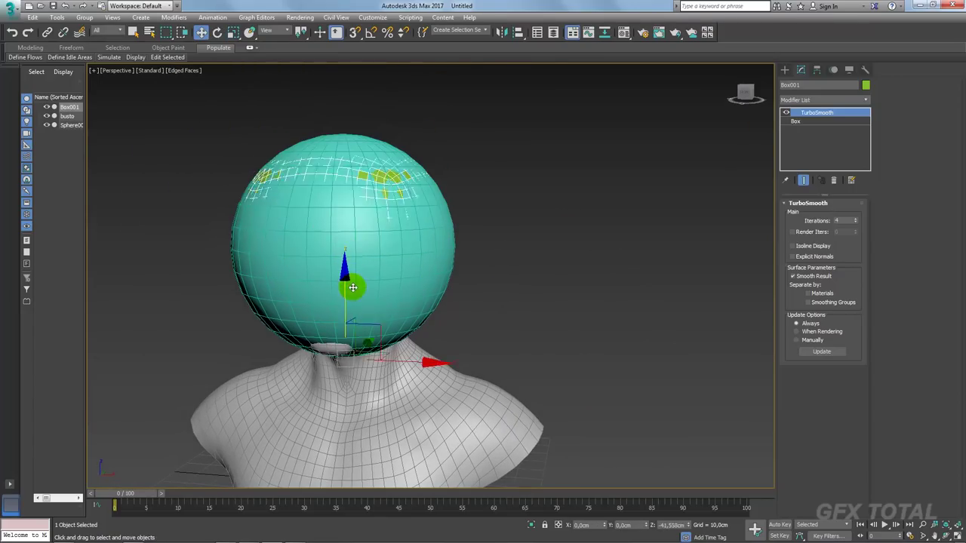
{"action": "key", "text": "e"}
{"action": "key", "text": "r"}
{"action": "left_click_drag", "start_coordinate": [349, 348], "coordinate": [347, 347]}
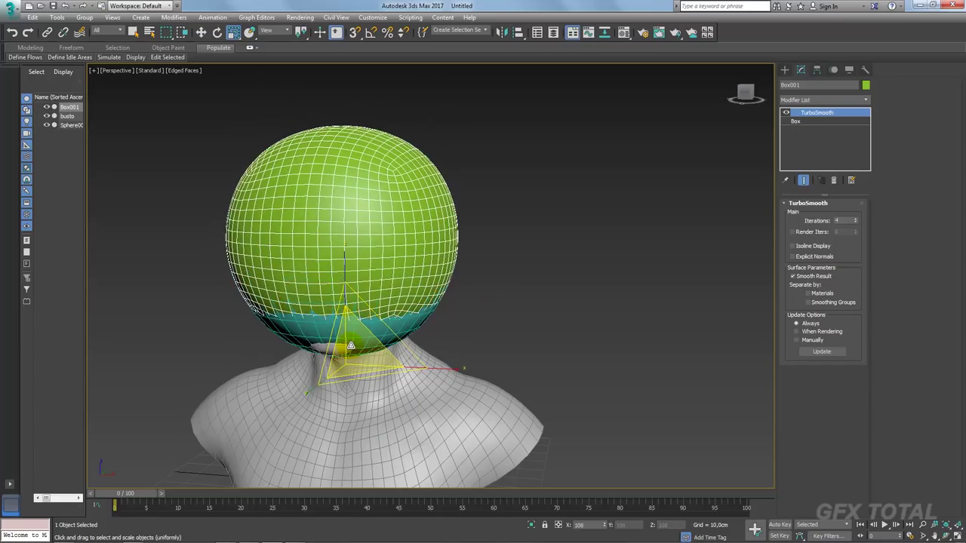
{"action": "key", "text": "w"}
{"action": "left_click_drag", "start_coordinate": [345, 281], "coordinate": [345, 273]}
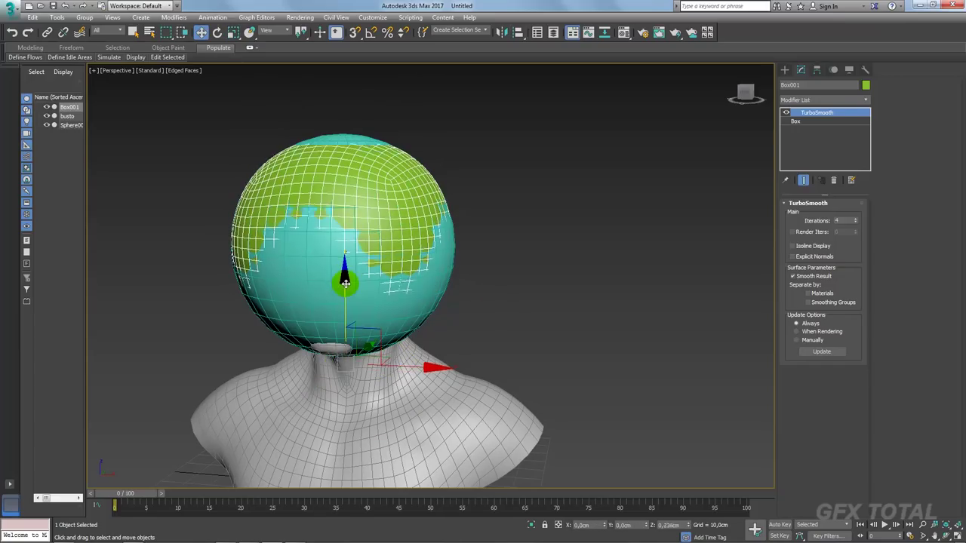
- Delete Sphere001 and compare the green shell with the diving helmet reference photo
{"action": "left_click", "coordinate": [344, 282]}
{"action": "key", "text": "Delete"}
{"action": "left_click", "coordinate": [380, 184]}
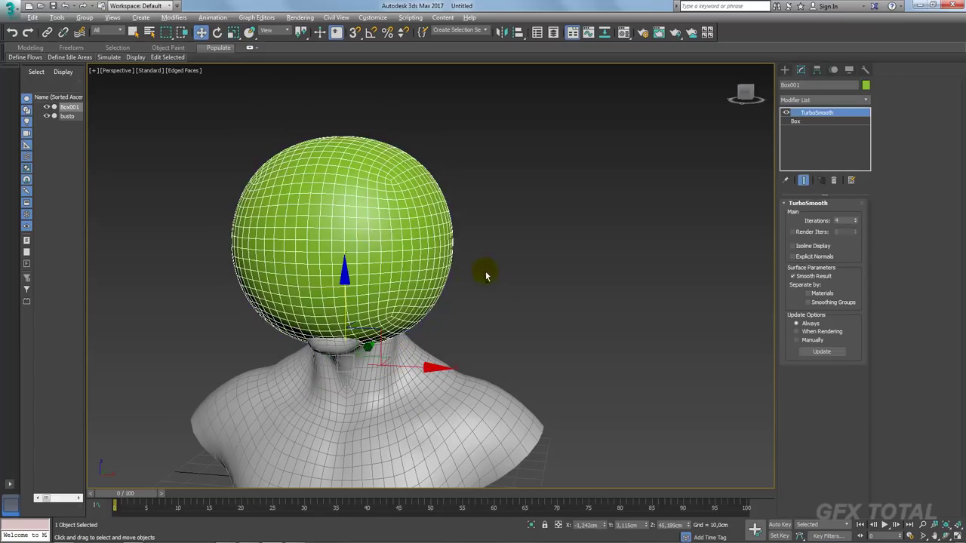
{"action": "mouse_move", "coordinate": [492, 274]}
{"action": "middle_mouse_down", "text": "alt"}
{"action": "mouse_move", "coordinate": [406, 274]}
{"action": "mouse_move", "coordinate": [495, 259]}
{"action": "middle_mouse_up", "text": "alt"}
{"action": "key", "text": "alt+Tab"}
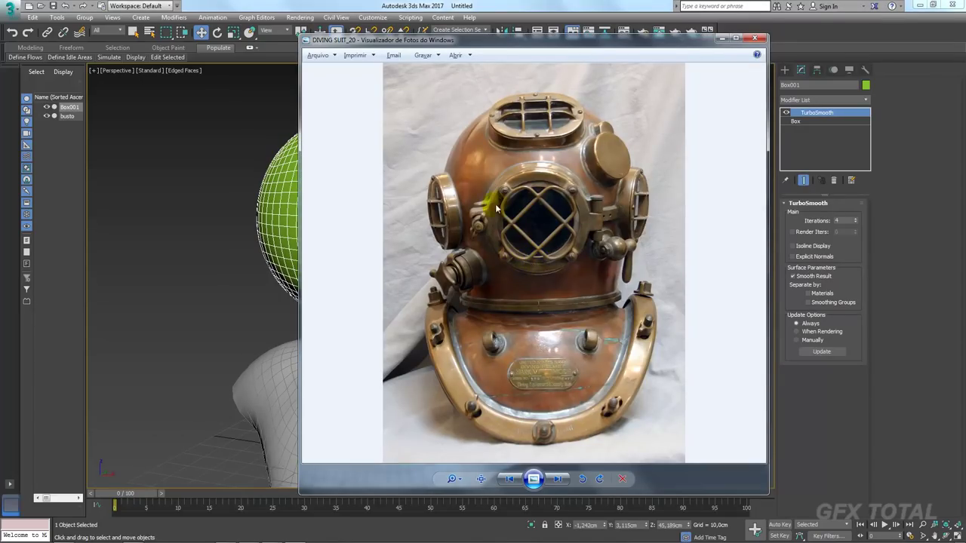
{"action": "key", "text": "alt+Tab"}
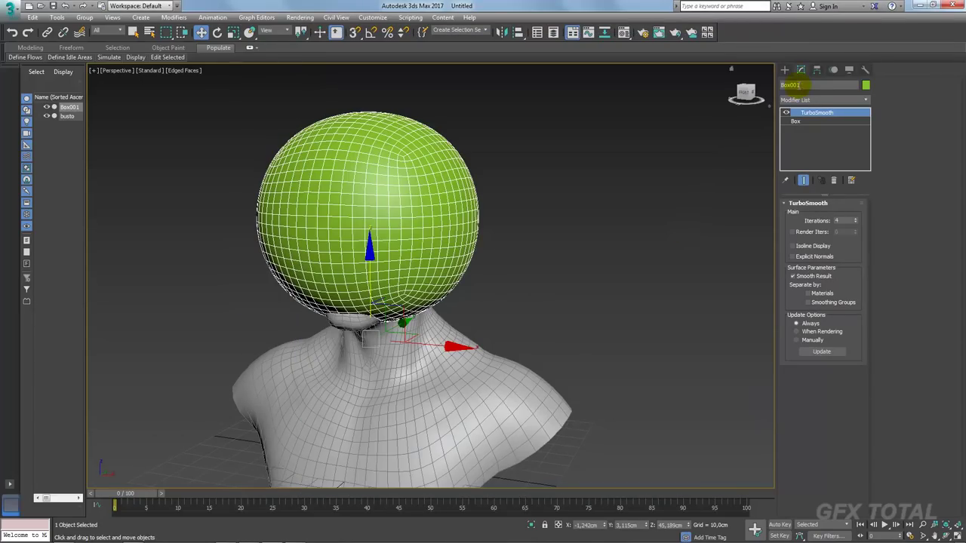
{"action": "left_click", "coordinate": [785, 70]}
- Create a cylinder beside the bust and turn it 90° onto its side with angle snap
{"action": "left_click", "coordinate": [803, 152]}
{"action": "middle_click_drag", "start_coordinate": [672, 302], "coordinate": [633, 370], "text": "alt"}
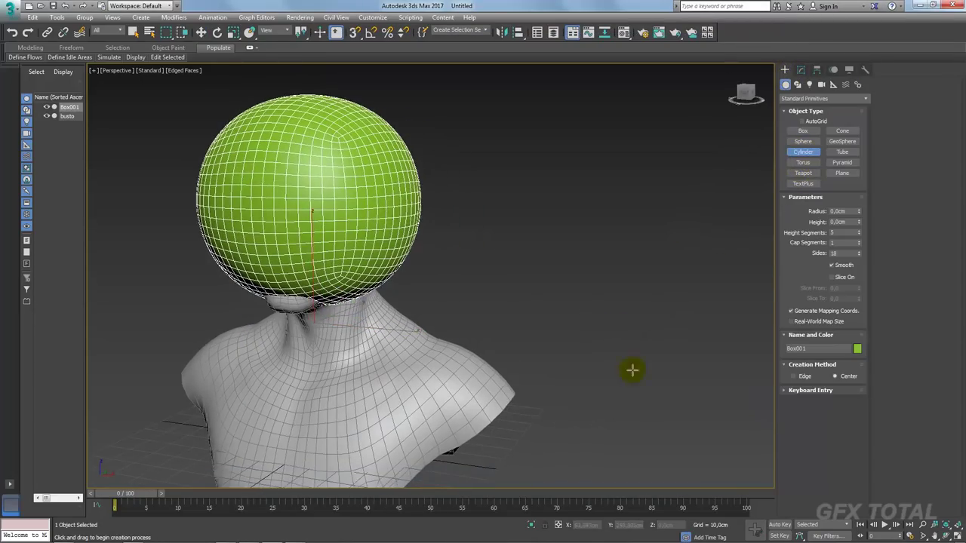
{"action": "left_click_drag", "start_coordinate": [644, 411], "coordinate": [658, 419]}
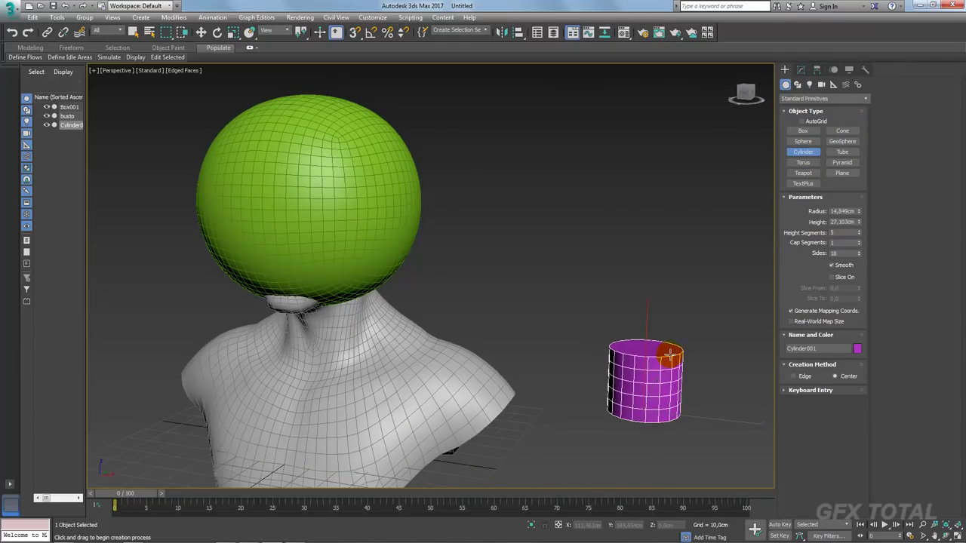
{"action": "scroll", "coordinate": [664, 353], "scroll_direction": "down", "scroll_amount": 6}
{"action": "scroll", "coordinate": [634, 340], "scroll_direction": "up", "scroll_amount": 4}
{"action": "key", "text": "e"}
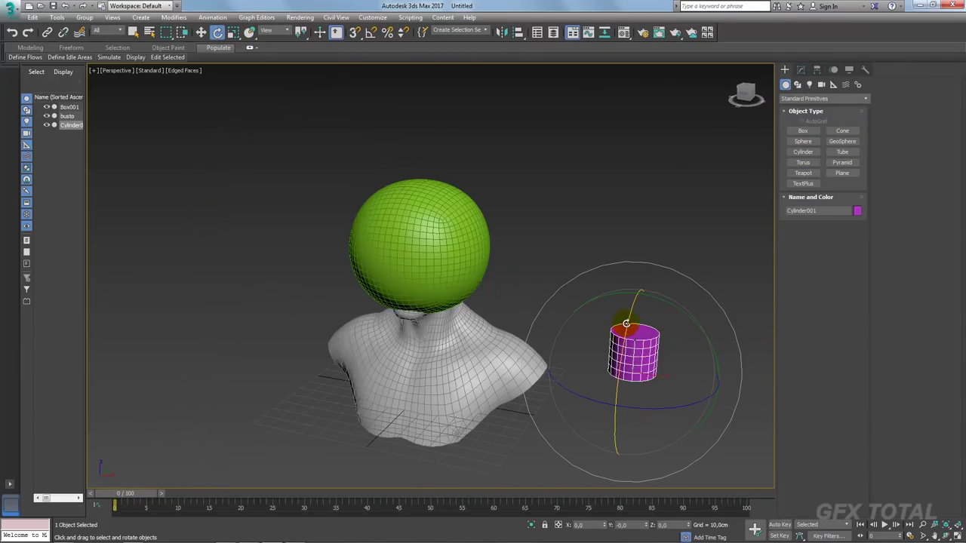
{"action": "mouse_move", "coordinate": [627, 324]}
{"action": "left_mouse_down"}
{"action": "mouse_move", "coordinate": [620, 381]}
{"action": "mouse_move", "coordinate": [625, 367]}
{"action": "left_mouse_up"}
{"action": "key", "text": "a"}
- Align the cylinder to the centre of the green Box001 sphere
{"action": "key", "text": "w"}
{"action": "key", "text": "alt+a"}
{"action": "left_click", "coordinate": [468, 305]}
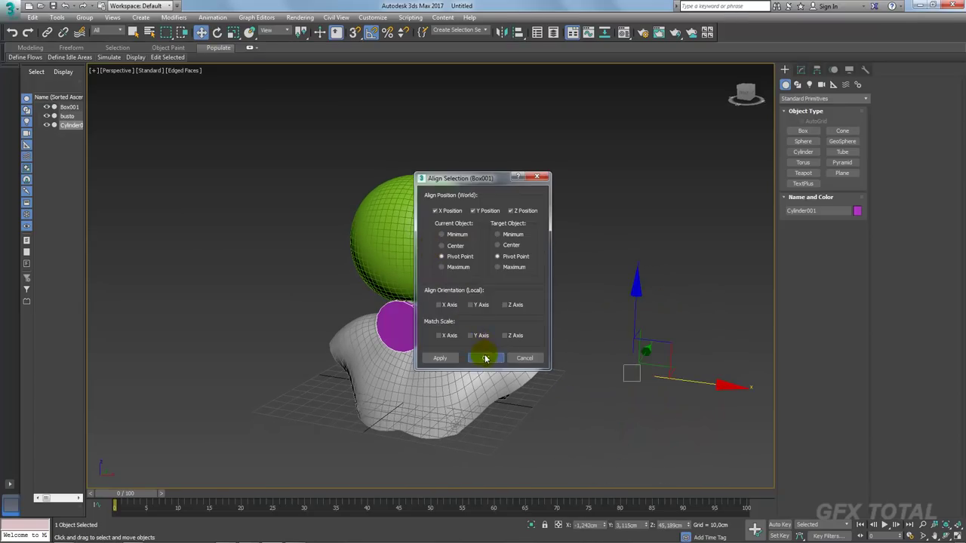
{"action": "left_click", "coordinate": [485, 359]}
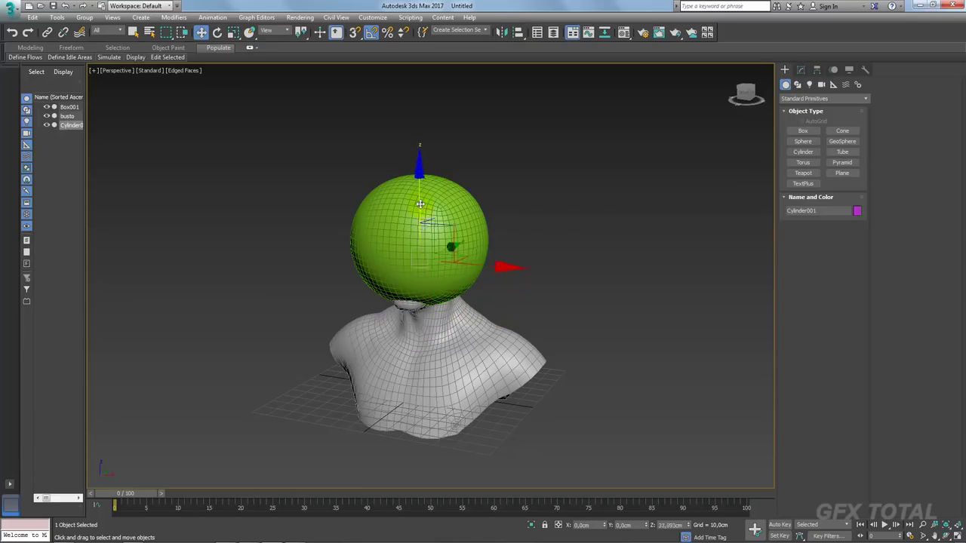
{"action": "middle_click_drag", "start_coordinate": [483, 241], "coordinate": [470, 337], "text": "alt"}
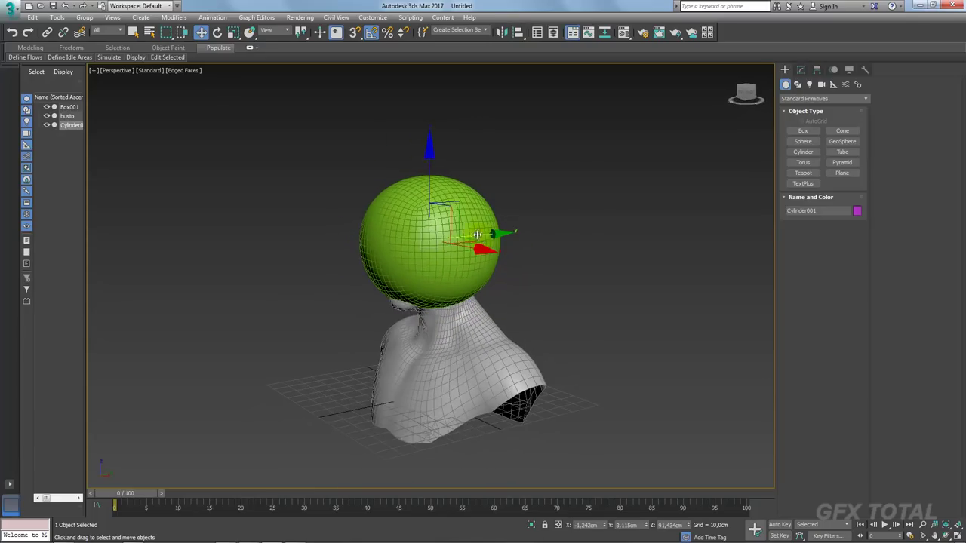
{"action": "key", "text": "alt+a"}
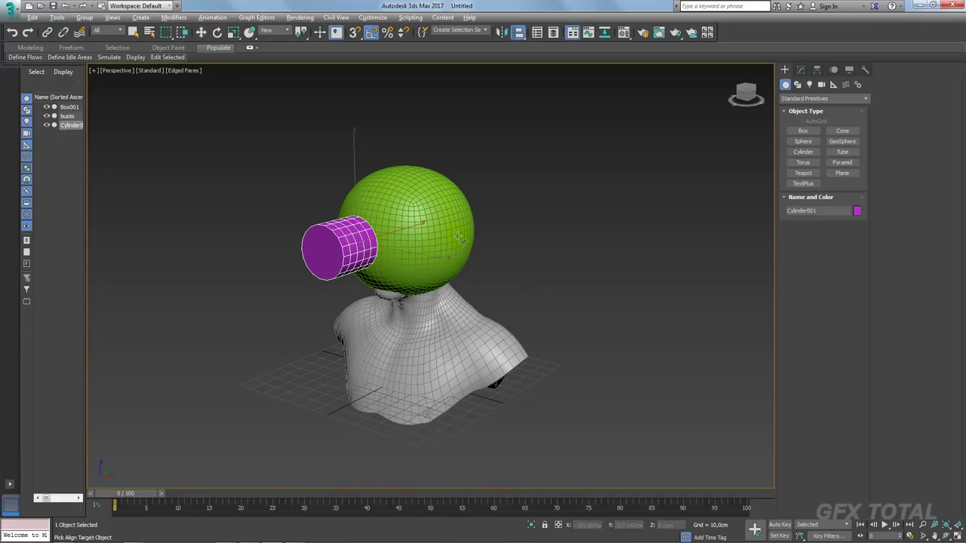
{"action": "left_click", "coordinate": [446, 235]}
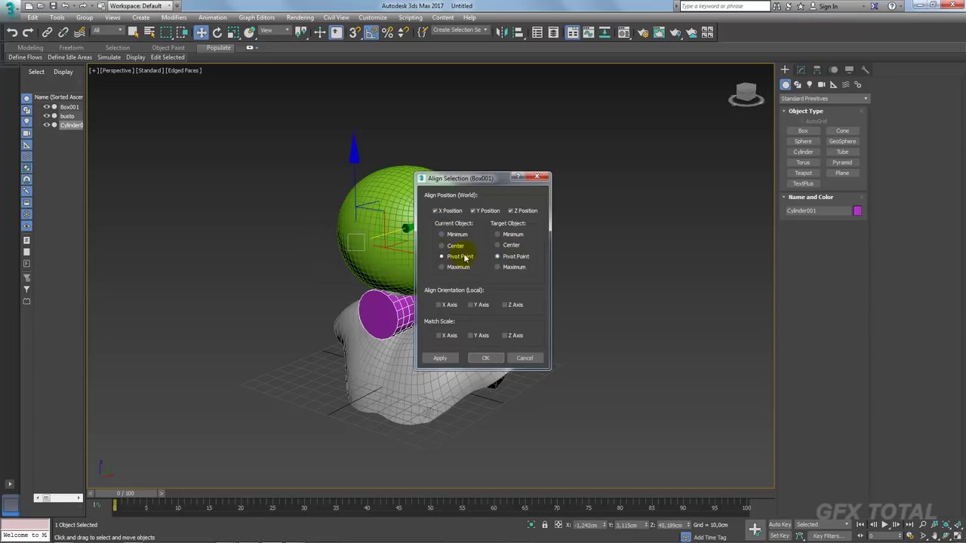
{"action": "left_click", "coordinate": [510, 247]}
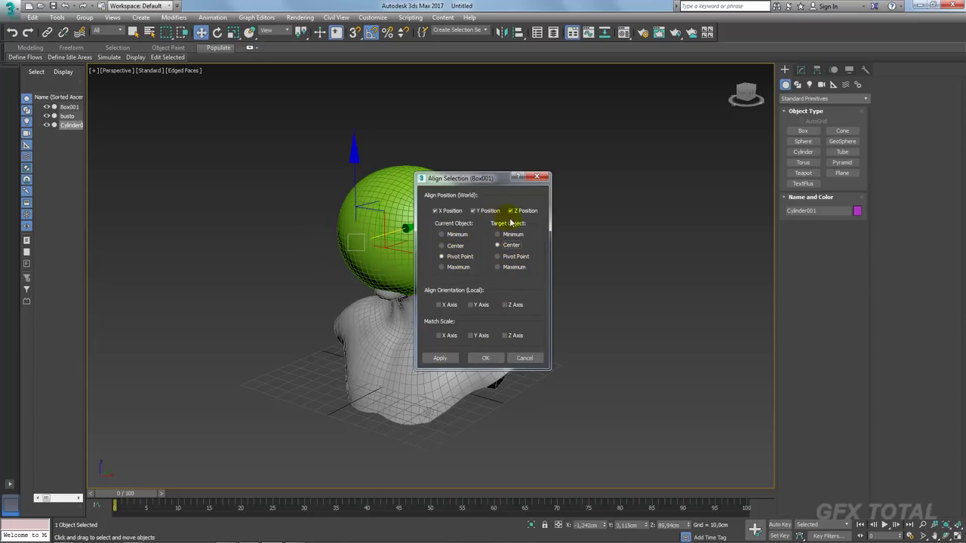
{"action": "left_click", "coordinate": [494, 356]}
- Move the cylinder along Y so it juts out the front of the sphere
{"action": "middle_click_drag", "start_coordinate": [496, 348], "coordinate": [471, 254], "text": "alt"}
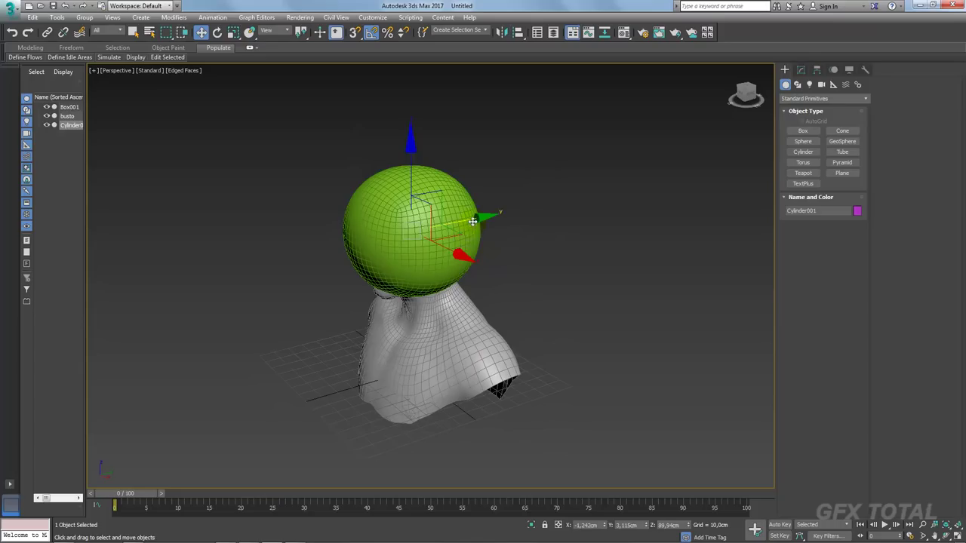
{"action": "left_click_drag", "start_coordinate": [473, 221], "coordinate": [359, 236]}
{"action": "mouse_move", "coordinate": [359, 236]}
{"action": "middle_mouse_down", "text": "alt"}
{"action": "mouse_move", "coordinate": [518, 295]}
{"action": "mouse_move", "coordinate": [487, 263]}
{"action": "mouse_move", "coordinate": [460, 253]}
{"action": "middle_mouse_up", "text": "alt"}
{"action": "scroll", "coordinate": [516, 296], "scroll_direction": "up", "scroll_amount": 3}
{"action": "left_click", "coordinate": [801, 70]}
- Reduce the cylinder to 1 height segment, slide it outward, and flatten it into a thin disc
{"action": "middle_click_drag", "start_coordinate": [573, 253], "coordinate": [598, 249], "text": "alt"}
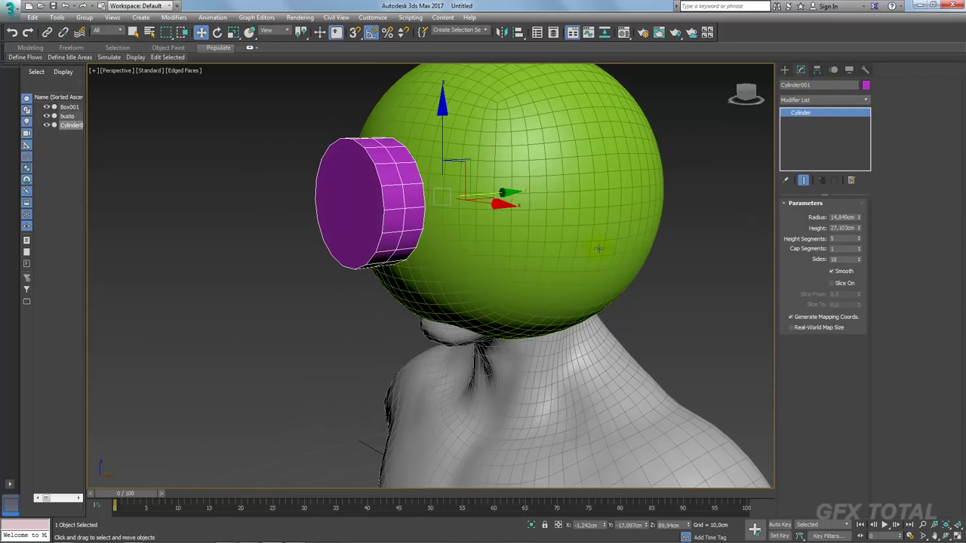
{"action": "right_click", "coordinate": [861, 238]}
{"action": "middle_click_drag", "start_coordinate": [483, 227], "coordinate": [502, 194], "text": "alt"}
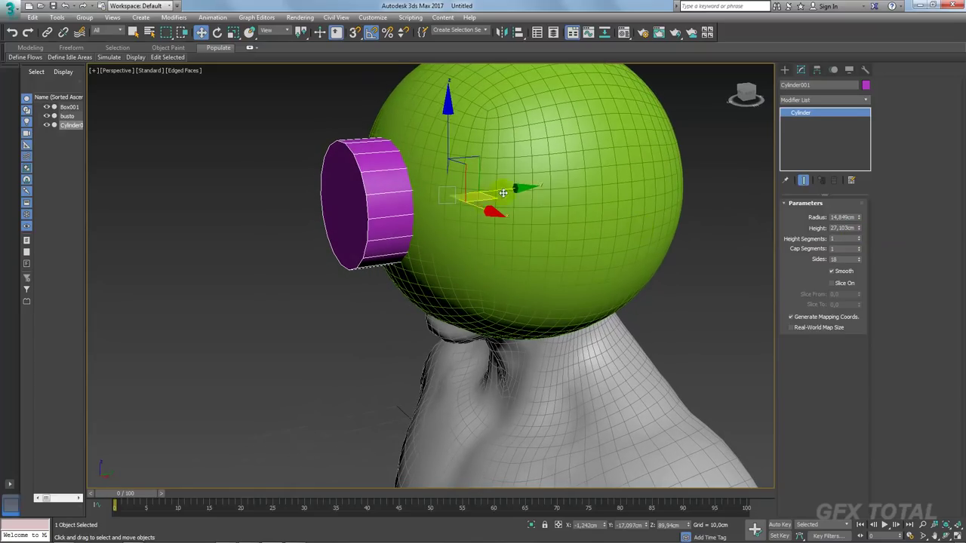
{"action": "left_click_drag", "start_coordinate": [508, 189], "coordinate": [451, 195]}
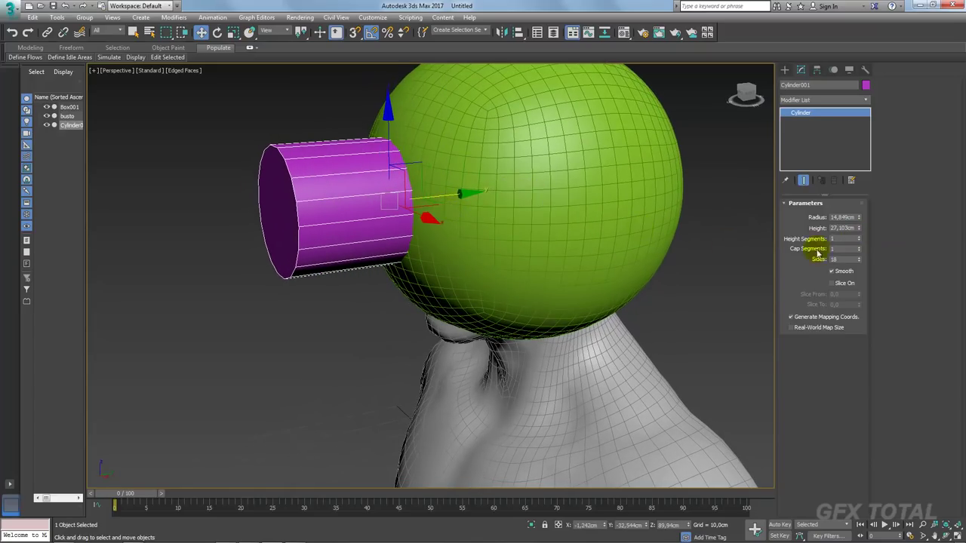
{"action": "mouse_move", "coordinate": [860, 219]}
{"action": "left_mouse_down"}
{"action": "mouse_move", "coordinate": [858, 209]}
{"action": "mouse_move", "coordinate": [859, 262]}
{"action": "left_mouse_up"}
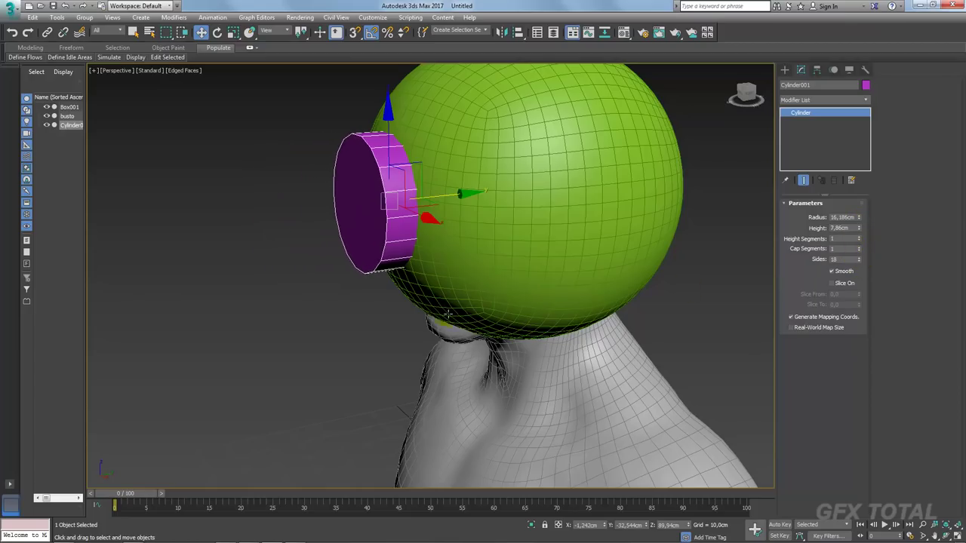
{"action": "mouse_move", "coordinate": [679, 287]}
{"action": "middle_mouse_down", "text": "alt"}
{"action": "mouse_move", "coordinate": [518, 302]}
{"action": "mouse_move", "coordinate": [569, 320]}
{"action": "middle_mouse_up", "text": "alt"}
{"action": "key", "text": "alt+Tab"}
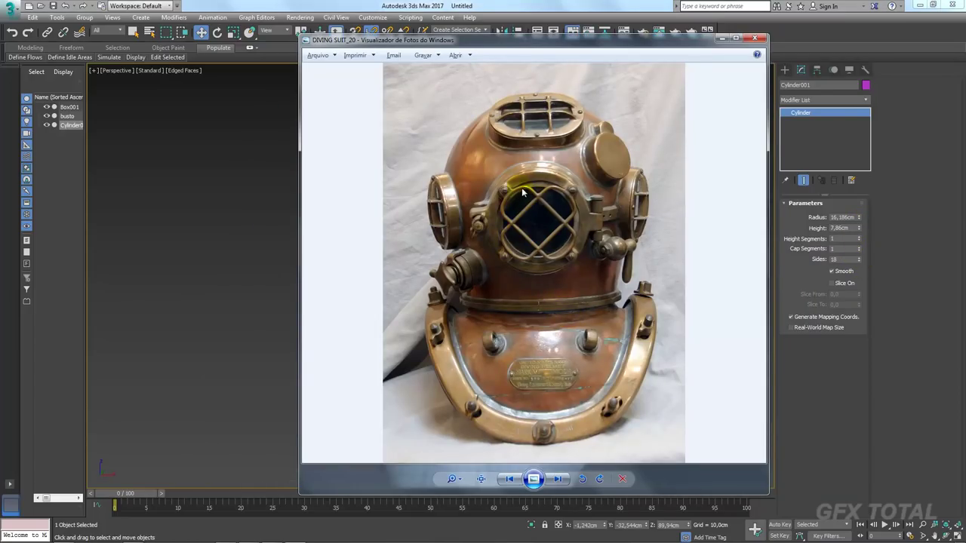
{"action": "key", "text": "alt+Tab"}
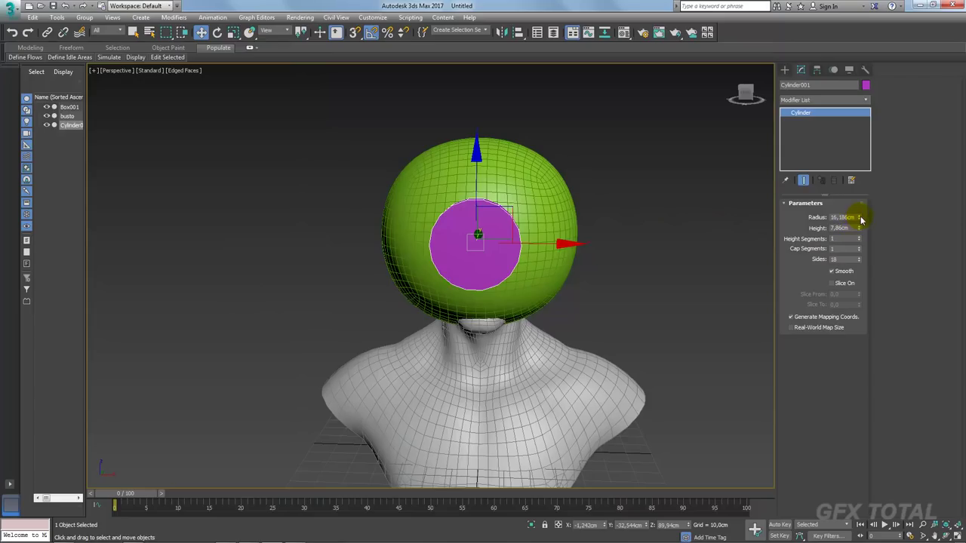
- Enlarge the porthole radius to 17.157 cm, checking it against the reference photo
{"action": "left_click_drag", "start_coordinate": [862, 218], "coordinate": [861, 211]}
{"action": "middle_click_drag", "start_coordinate": [684, 233], "coordinate": [498, 151], "text": "alt"}
{"action": "key", "text": "alt+Tab"}
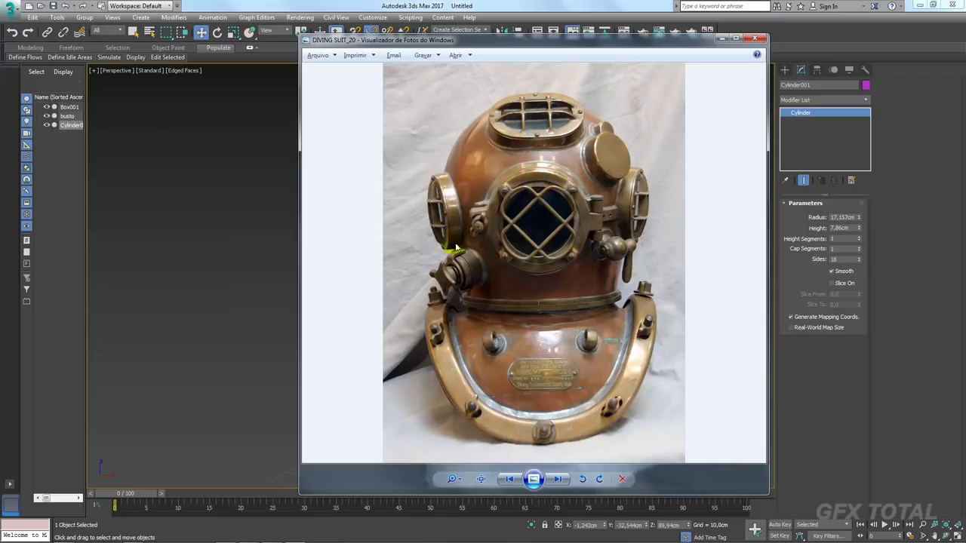
{"action": "key", "text": "alt+Tab"}
{"action": "middle_click_drag", "start_coordinate": [641, 225], "coordinate": [547, 326], "text": "alt"}
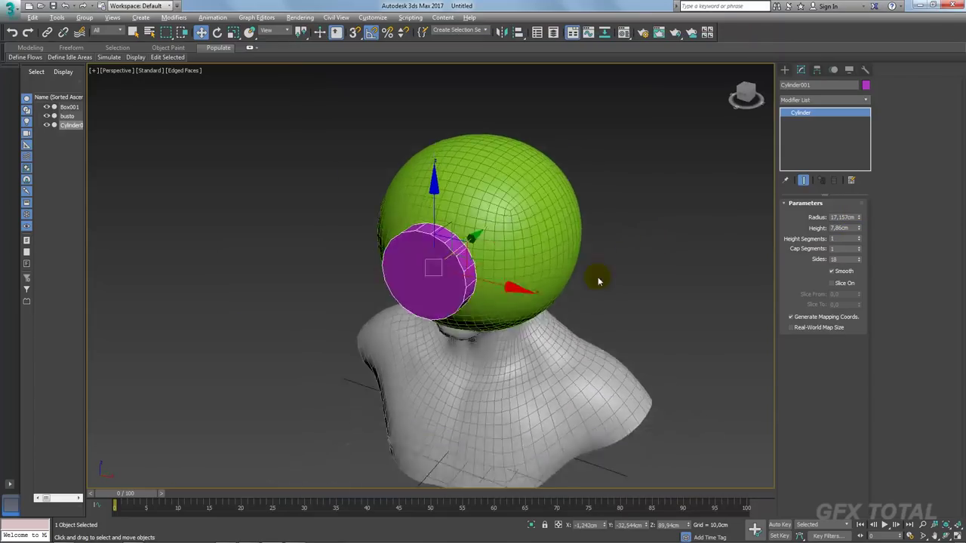
- With Affect Pivot Only, align the cylinder's pivot to Box001's pivot point
{"action": "left_click", "coordinate": [817, 69]}
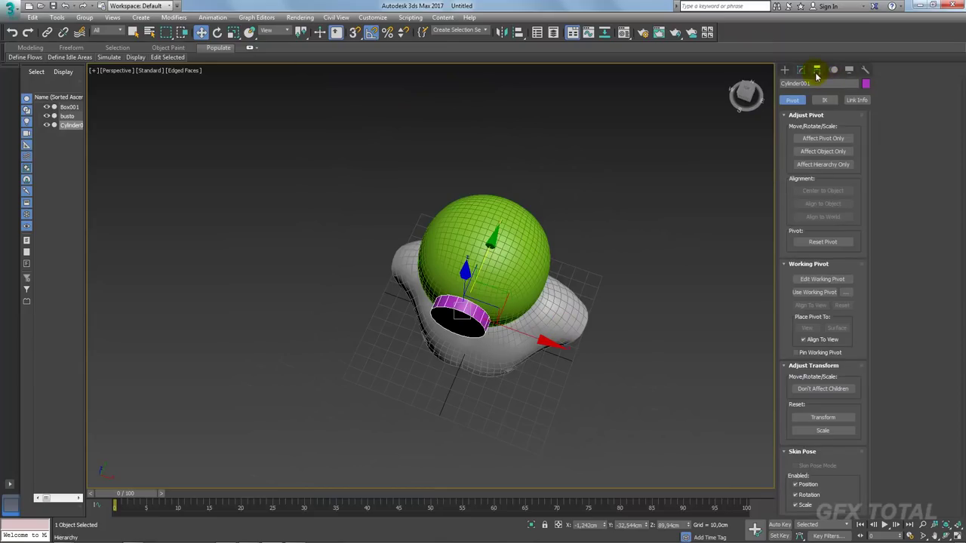
{"action": "left_click", "coordinate": [823, 140]}
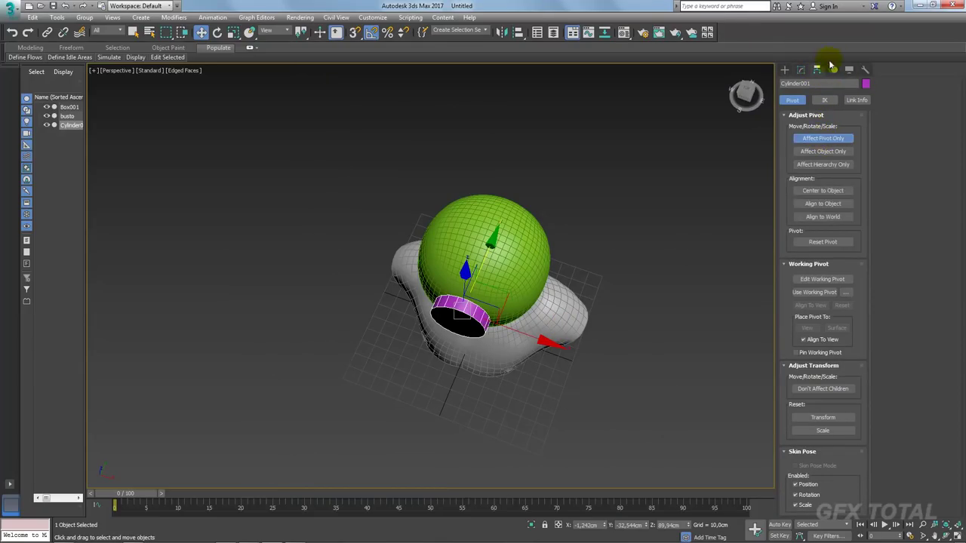
{"action": "left_click", "coordinate": [519, 252]}
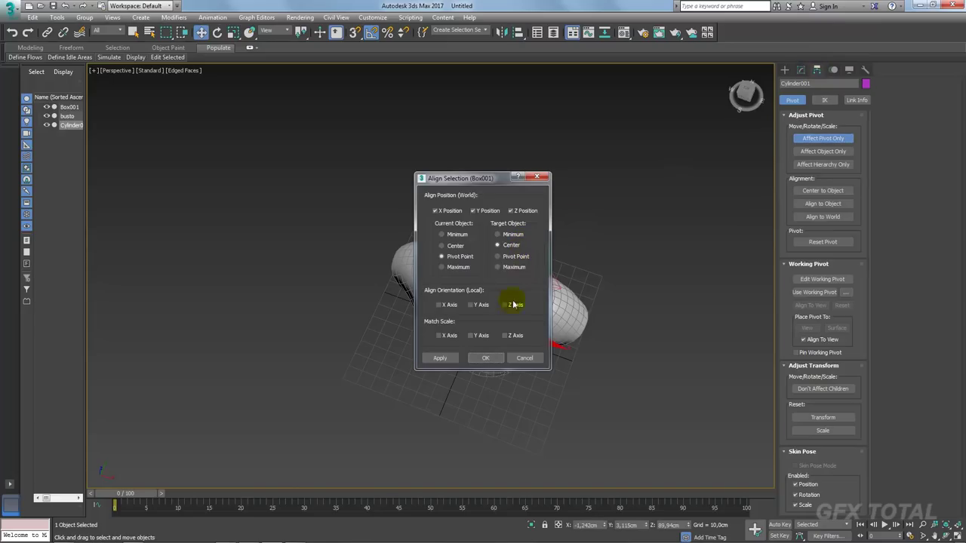
{"action": "left_click_drag", "start_coordinate": [468, 179], "coordinate": [623, 157]}
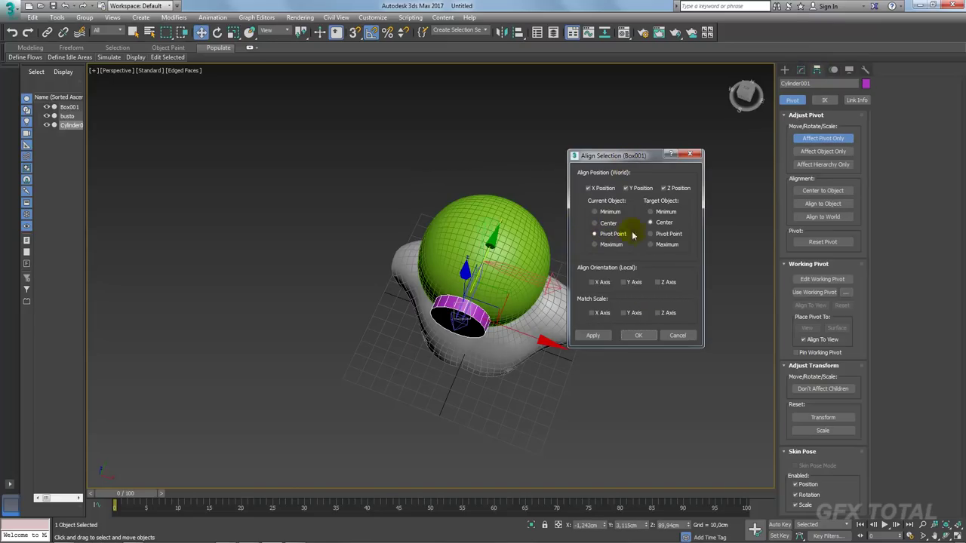
{"action": "left_click", "coordinate": [651, 235]}
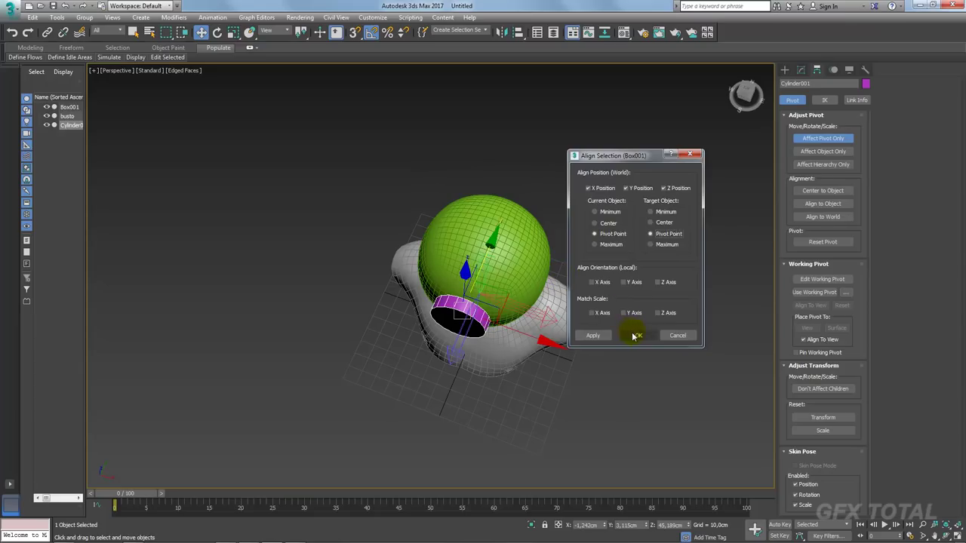
{"action": "left_click", "coordinate": [636, 336]}
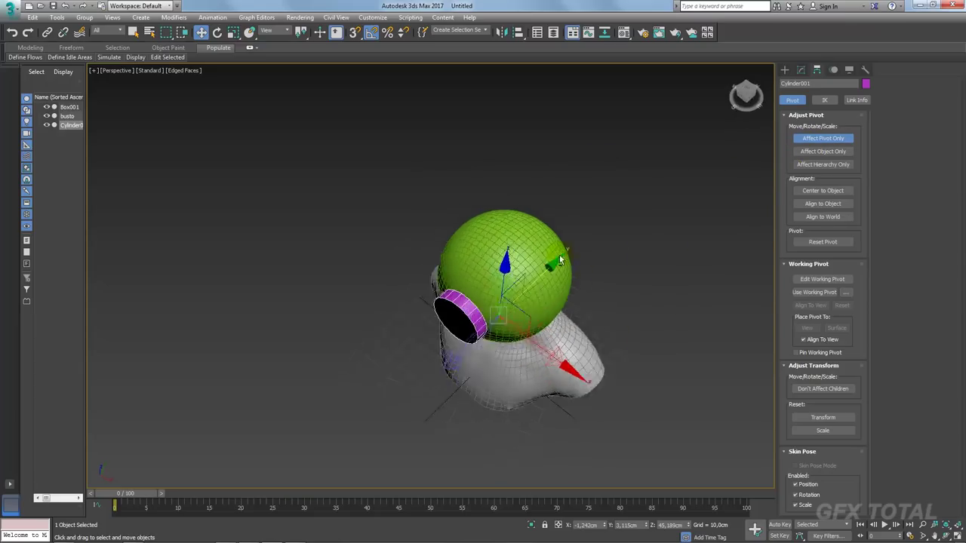
{"action": "middle_click_drag", "start_coordinate": [710, 206], "coordinate": [520, 209], "text": "alt"}
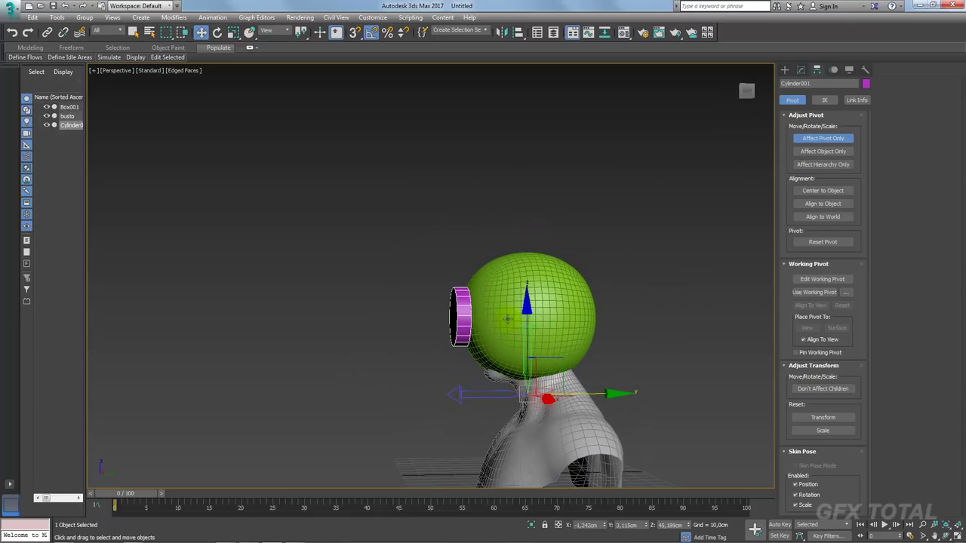
- Shift-rotate the porthole around its pivot to clone Cylinder002 onto the helmet's side
{"action": "middle_click_drag", "start_coordinate": [507, 319], "coordinate": [539, 231], "text": "alt"}
{"action": "left_click", "coordinate": [823, 138]}
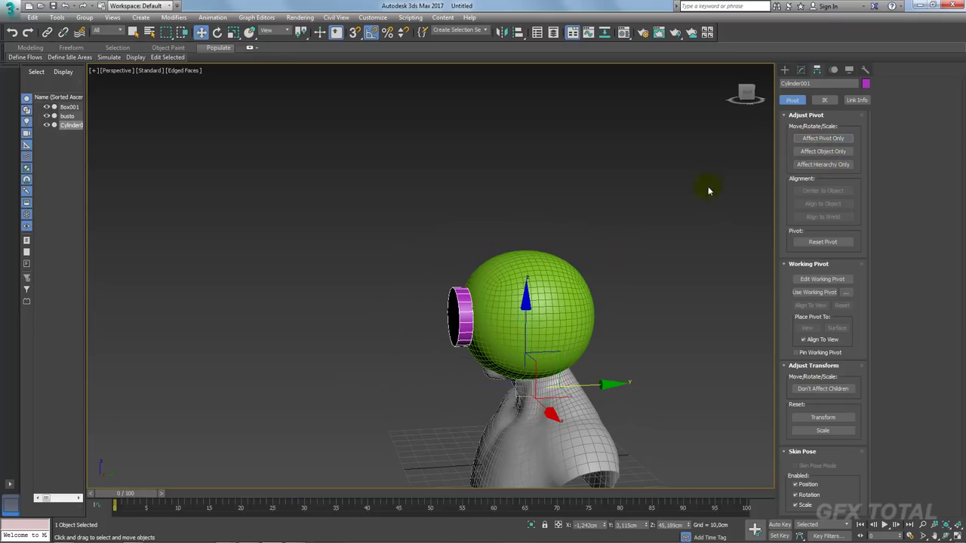
{"action": "key", "text": "e"}
{"action": "middle_click_drag", "start_coordinate": [707, 187], "coordinate": [488, 326], "text": "alt"}
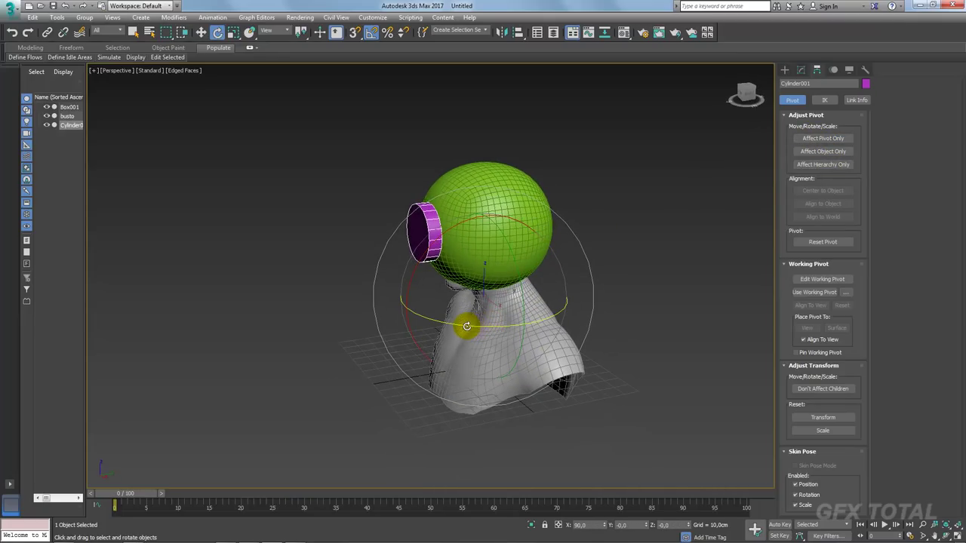
{"action": "left_click_drag", "start_coordinate": [468, 326], "coordinate": [505, 330], "text": "shift"}
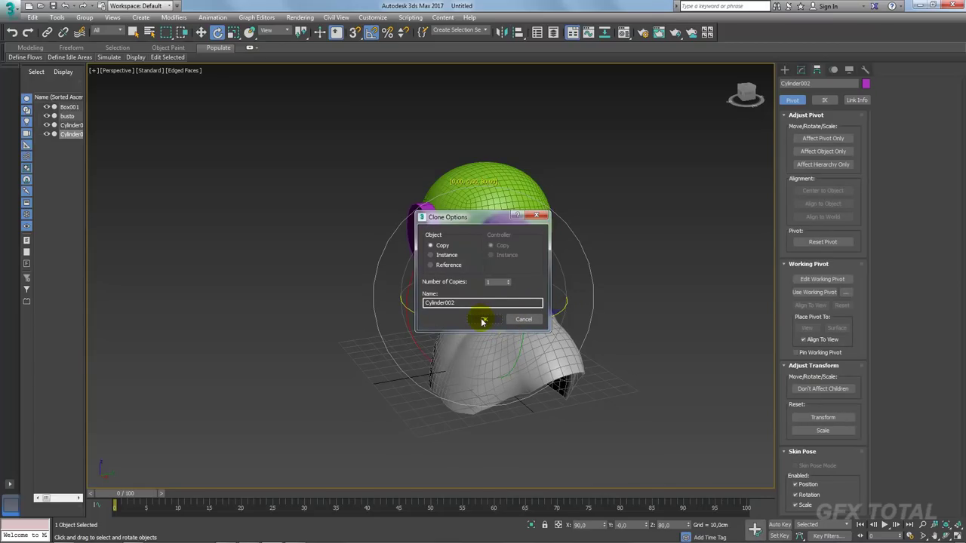
{"action": "left_click", "coordinate": [483, 322]}
{"action": "middle_click_drag", "start_coordinate": [483, 322], "coordinate": [583, 257], "text": "alt"}
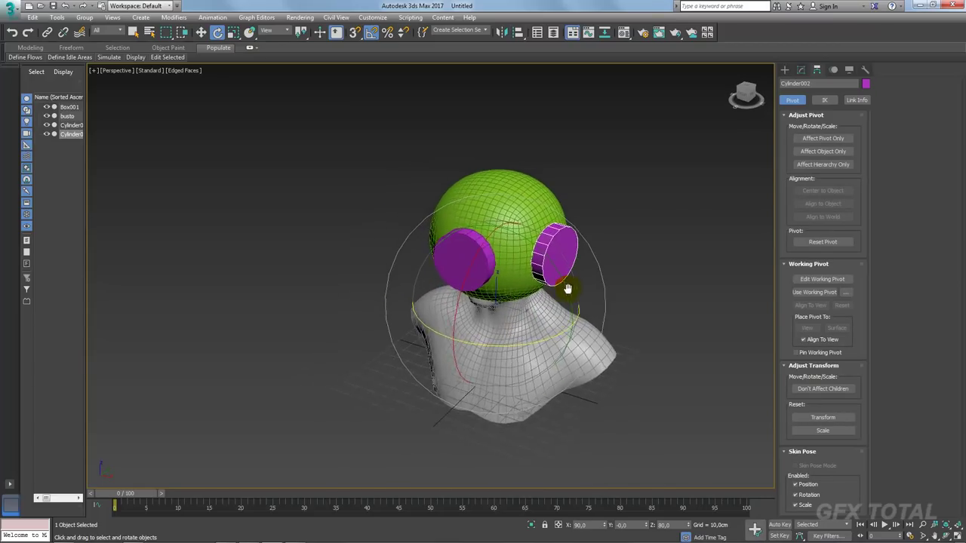
{"action": "scroll", "coordinate": [583, 257], "scroll_direction": "up", "scroll_amount": 3}
{"action": "key", "text": "alt+Tab"}
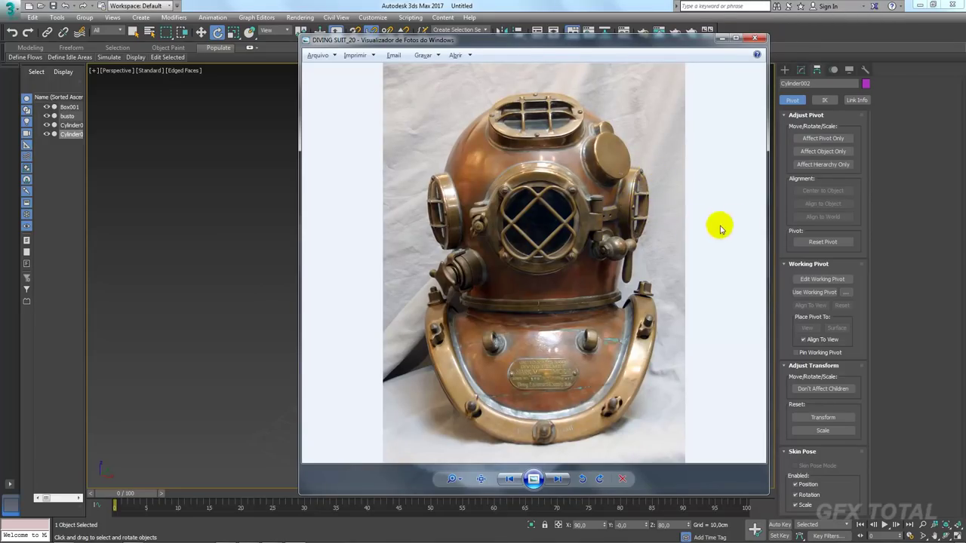
{"action": "key", "text": "alt+Tab"}
- Reduce the side porthole's radius to 14.24 cm
{"action": "left_click", "coordinate": [801, 70]}
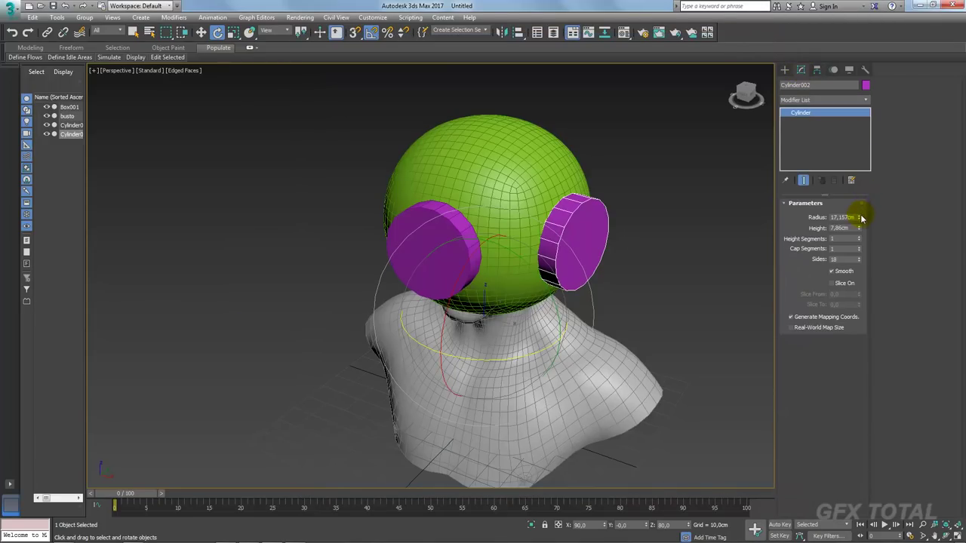
{"action": "left_click_drag", "start_coordinate": [860, 218], "coordinate": [855, 224]}
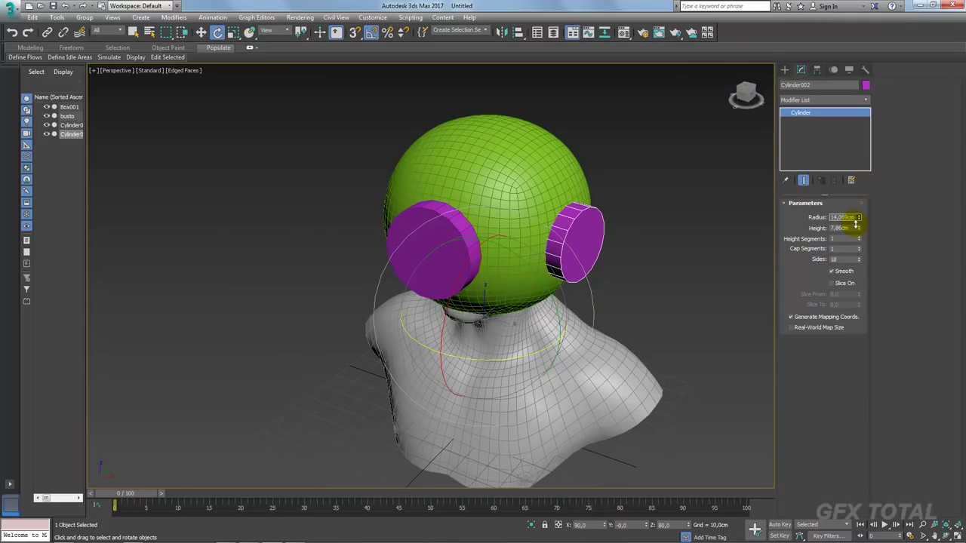
{"action": "mouse_move", "coordinate": [740, 226]}
{"action": "middle_mouse_down", "text": "alt"}
{"action": "mouse_move", "coordinate": [675, 237]}
{"action": "mouse_move", "coordinate": [669, 255]}
{"action": "mouse_move", "coordinate": [586, 280]}
{"action": "middle_mouse_up", "text": "alt"}
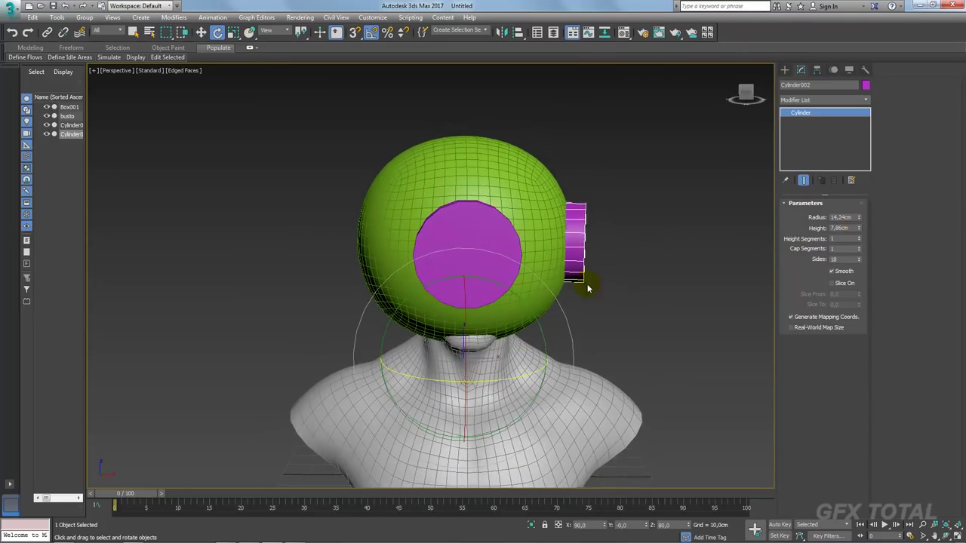
{"action": "key", "text": "alt+Tab"}
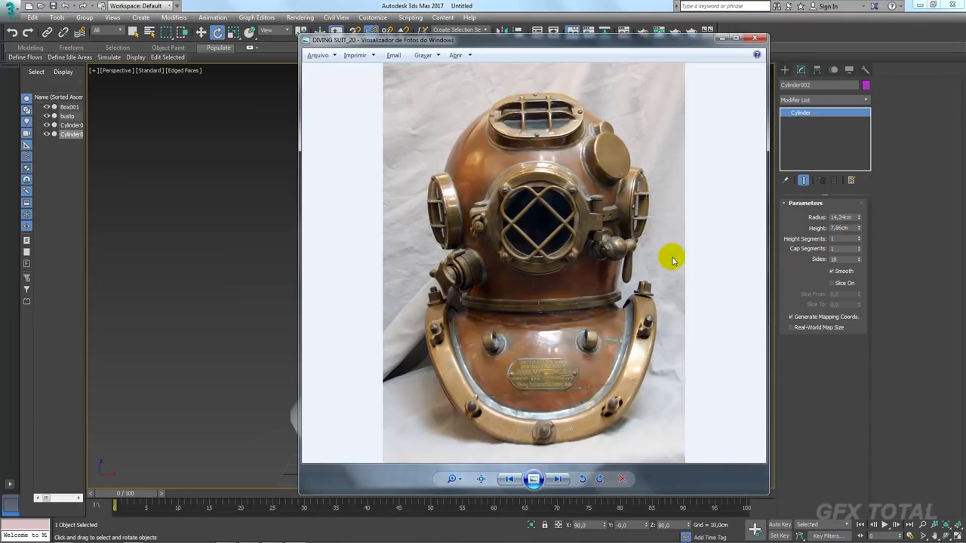
{"action": "key", "text": "alt+Tab"}
{"action": "mouse_move", "coordinate": [636, 265]}
{"action": "middle_mouse_down", "text": "alt"}
{"action": "mouse_move", "coordinate": [619, 276]}
{"action": "mouse_move", "coordinate": [653, 287]}
{"action": "mouse_move", "coordinate": [638, 264]}
{"action": "middle_mouse_up", "text": "alt"}
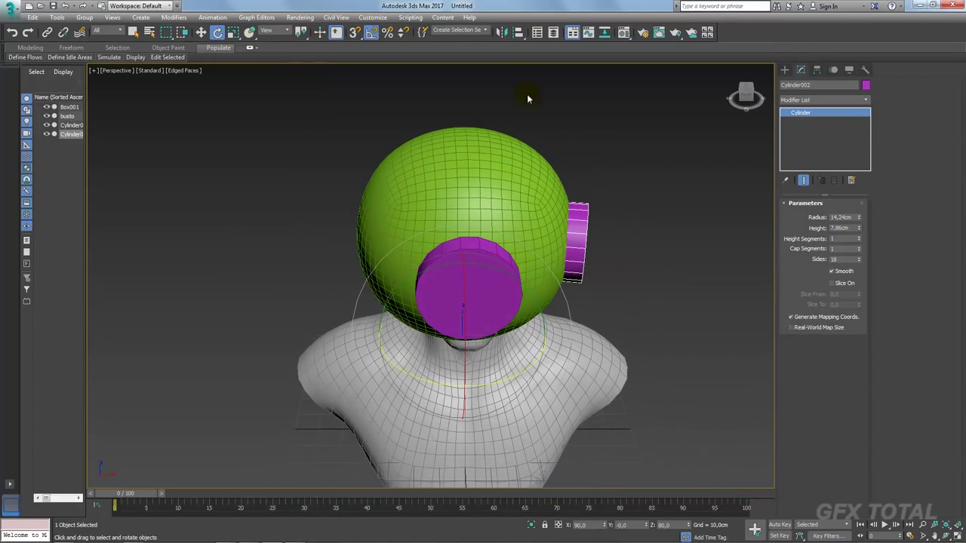
- Mirror a copy of the side porthole onto the opposite side of the helmet
{"action": "left_click", "coordinate": [501, 33]}
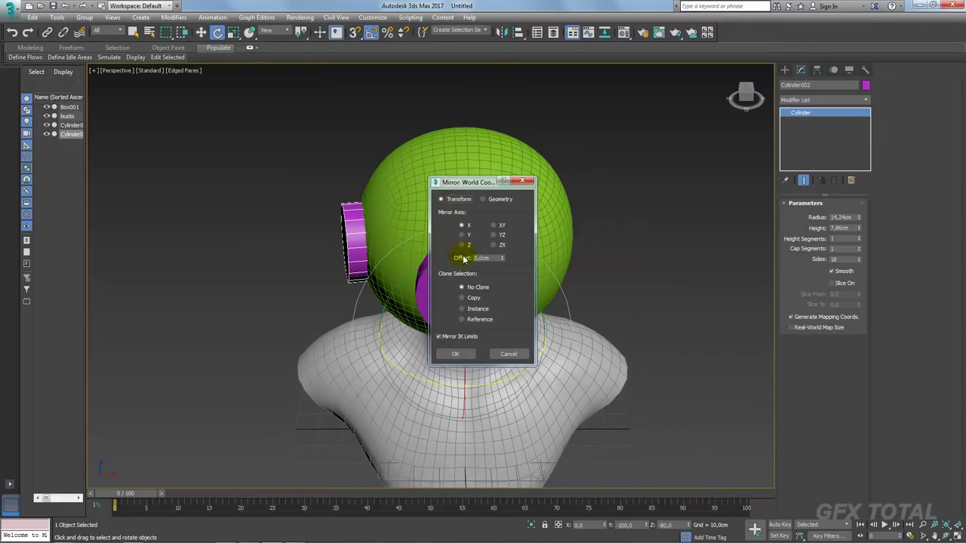
{"action": "left_click", "coordinate": [463, 299]}
{"action": "left_click", "coordinate": [455, 354]}
{"action": "mouse_move", "coordinate": [609, 248]}
{"action": "middle_mouse_down", "text": "alt"}
{"action": "mouse_move", "coordinate": [572, 274]}
{"action": "mouse_move", "coordinate": [618, 282]}
{"action": "middle_mouse_up", "text": "alt"}
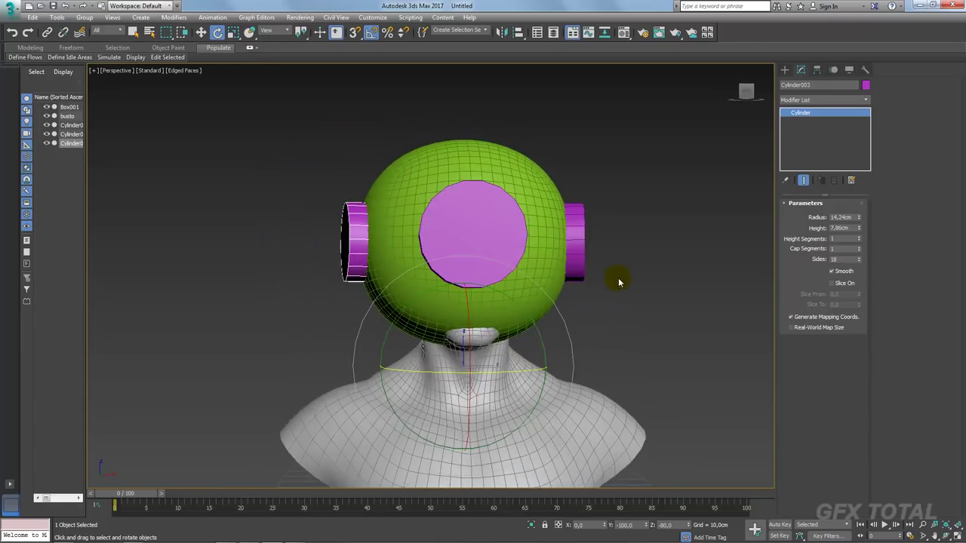
{"action": "key", "text": "alt+Tab"}
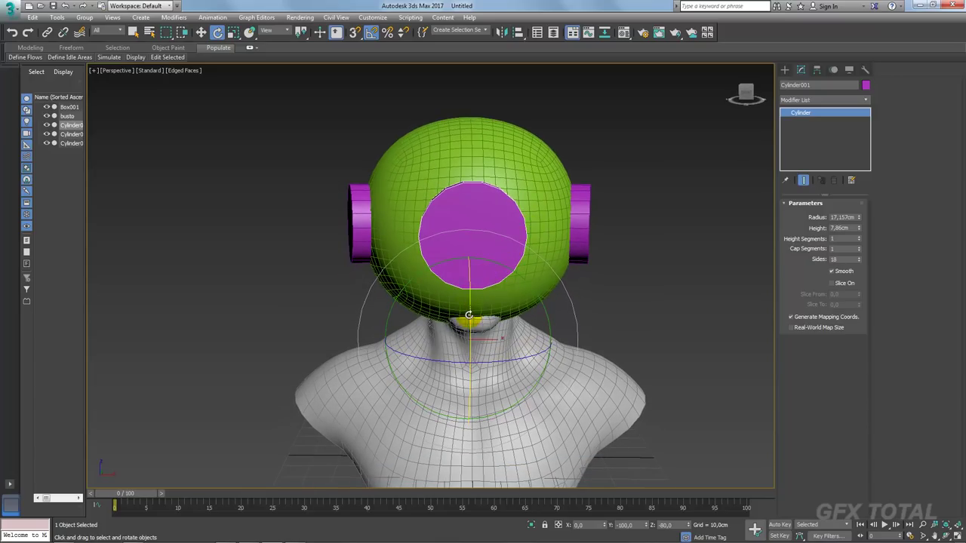
- Tilt the front porthole 25° on X, checking its position in wireframe view
{"action": "left_click_drag", "start_coordinate": [469, 316], "coordinate": [470, 288]}
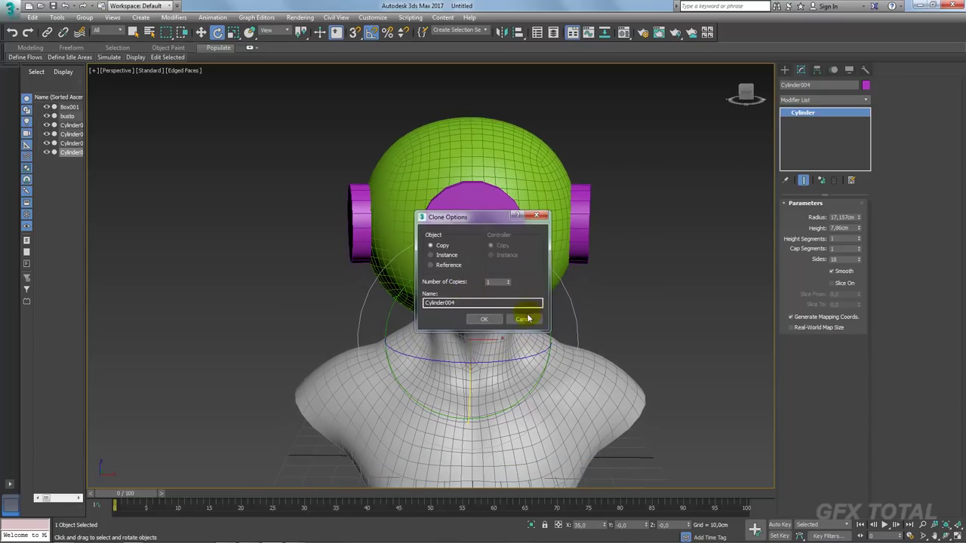
{"action": "left_click", "coordinate": [526, 317]}
{"action": "middle_click_drag", "start_coordinate": [619, 302], "coordinate": [515, 289], "text": "alt"}
{"action": "mouse_move", "coordinate": [493, 307]}
{"action": "left_mouse_down"}
{"action": "mouse_move", "coordinate": [477, 315]}
{"action": "mouse_move", "coordinate": [527, 270]}
{"action": "mouse_move", "coordinate": [562, 268]}
{"action": "left_mouse_up"}
{"action": "key", "text": "F3"}
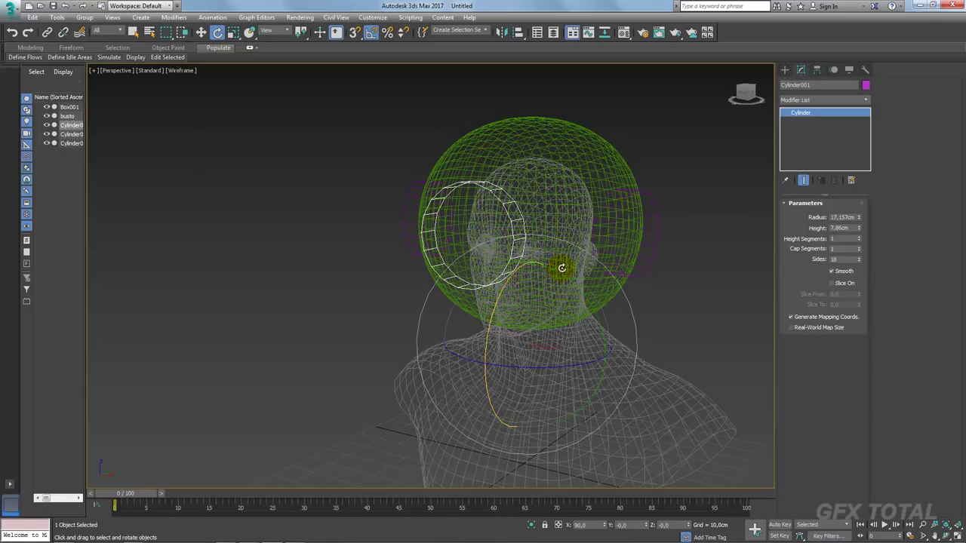
{"action": "key", "text": "F3"}
{"action": "scroll", "coordinate": [578, 277], "scroll_direction": "up", "scroll_amount": 3}
{"action": "scroll", "coordinate": [576, 280], "scroll_direction": "down", "scroll_amount": 3}
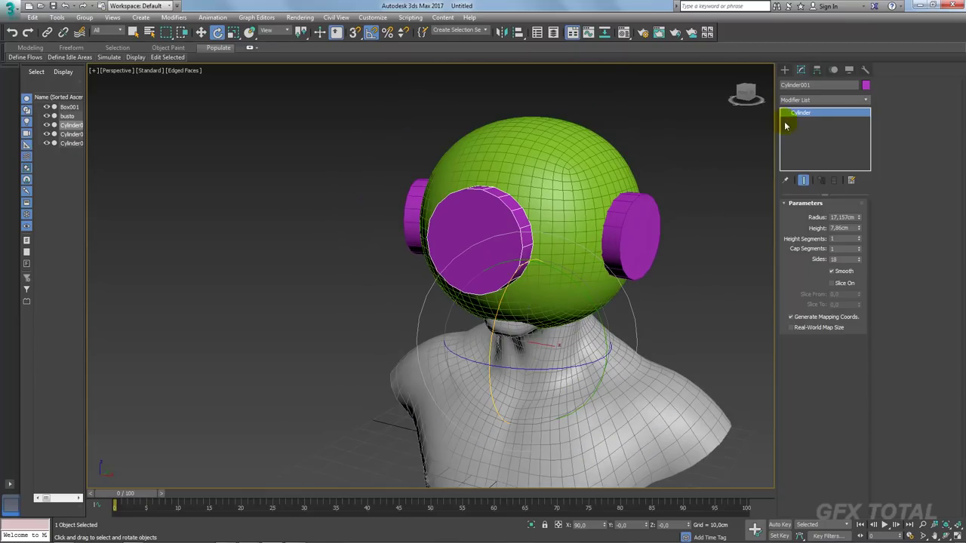
{"action": "left_click", "coordinate": [817, 70]}
{"action": "left_click", "coordinate": [823, 138]}
- Align the front porthole's pivot to the centre of the green helmet shell
{"action": "key", "text": "alt+a"}
{"action": "left_click", "coordinate": [576, 221]}
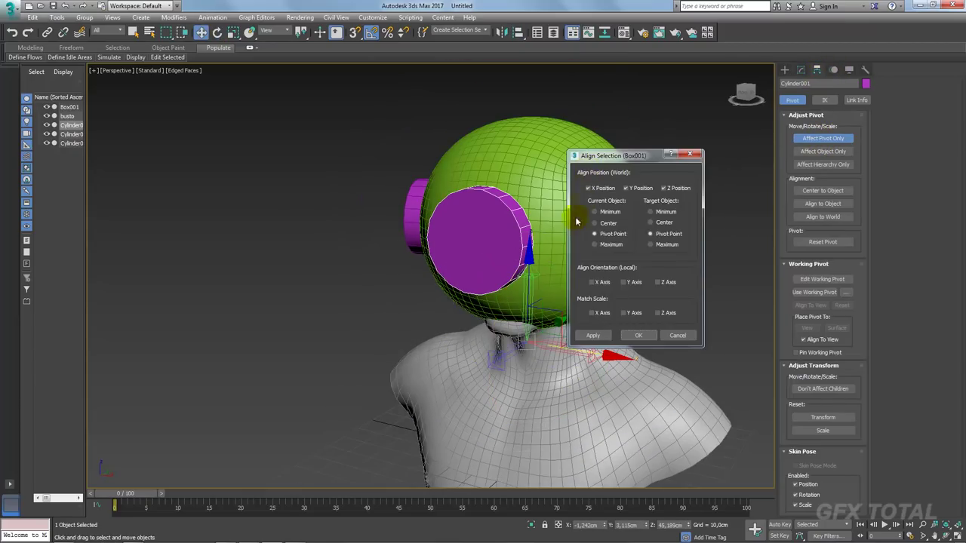
{"action": "left_click", "coordinate": [664, 225]}
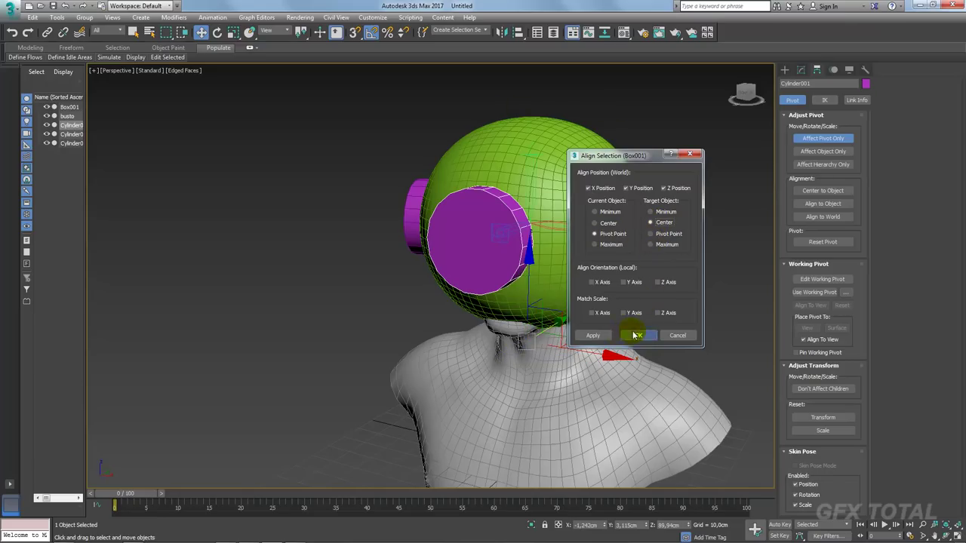
{"action": "left_click", "coordinate": [636, 335]}
{"action": "left_click", "coordinate": [823, 138]}
{"action": "middle_click_drag", "start_coordinate": [529, 226], "coordinate": [496, 242], "text": "alt"}
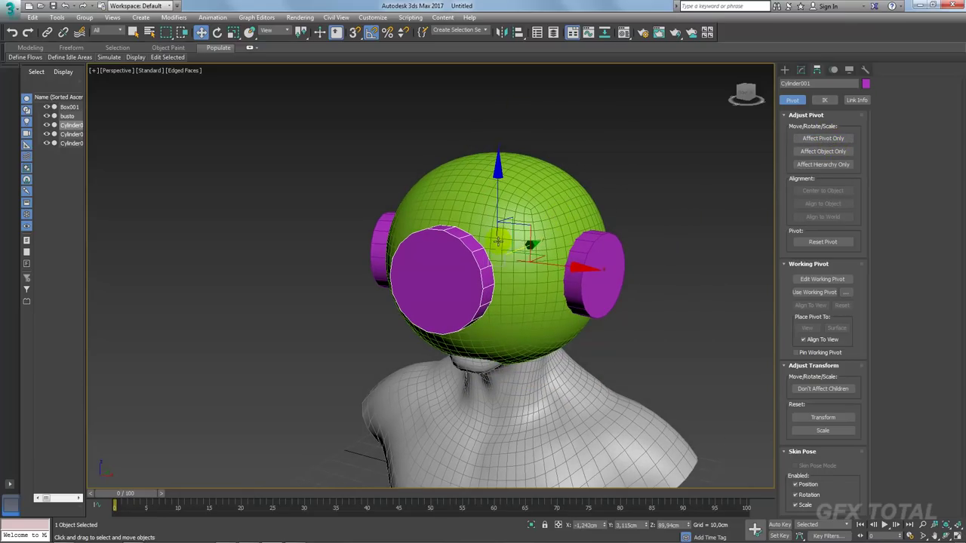
- Rotate-clone the front porthole cylinder up onto the top of the helmet
{"action": "key", "text": "e"}
{"action": "left_click_drag", "start_coordinate": [459, 235], "coordinate": [473, 205]}
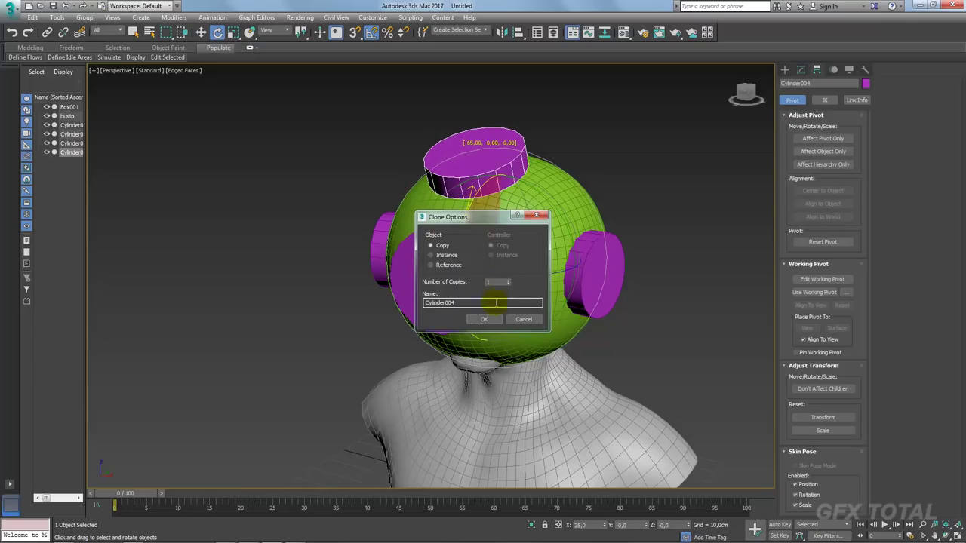
{"action": "left_click", "coordinate": [494, 321]}
{"action": "middle_click_drag", "start_coordinate": [514, 276], "coordinate": [561, 287], "text": "alt"}
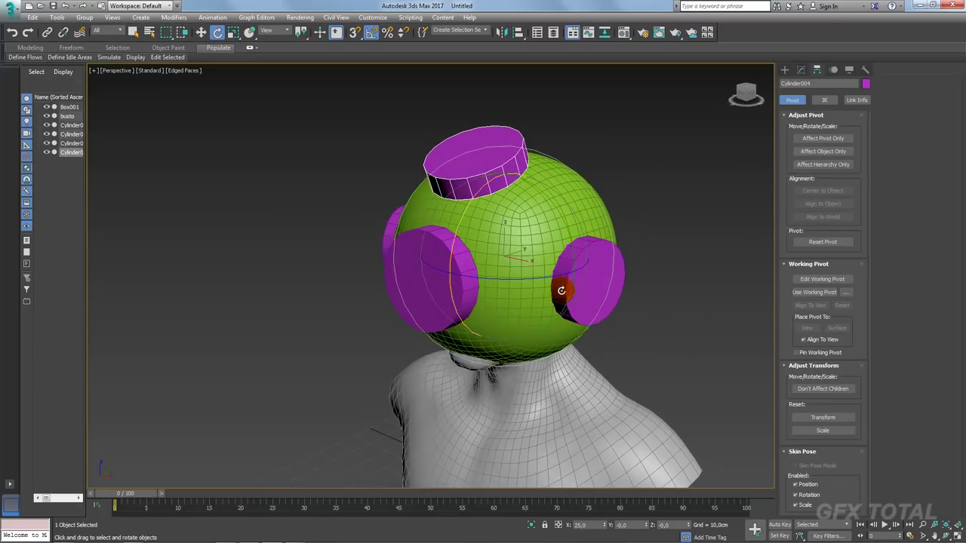
{"action": "key", "text": "alt+Tab"}
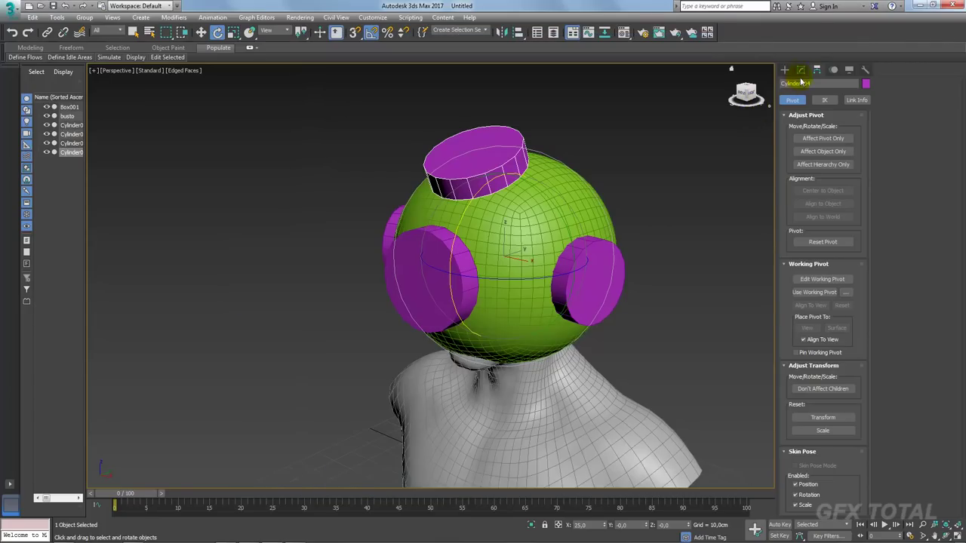
- Shrink the top cylinder Cylinder004's radius to 14.755 cm
{"action": "left_click", "coordinate": [801, 69]}
{"action": "left_click_drag", "start_coordinate": [860, 218], "coordinate": [858, 226]}
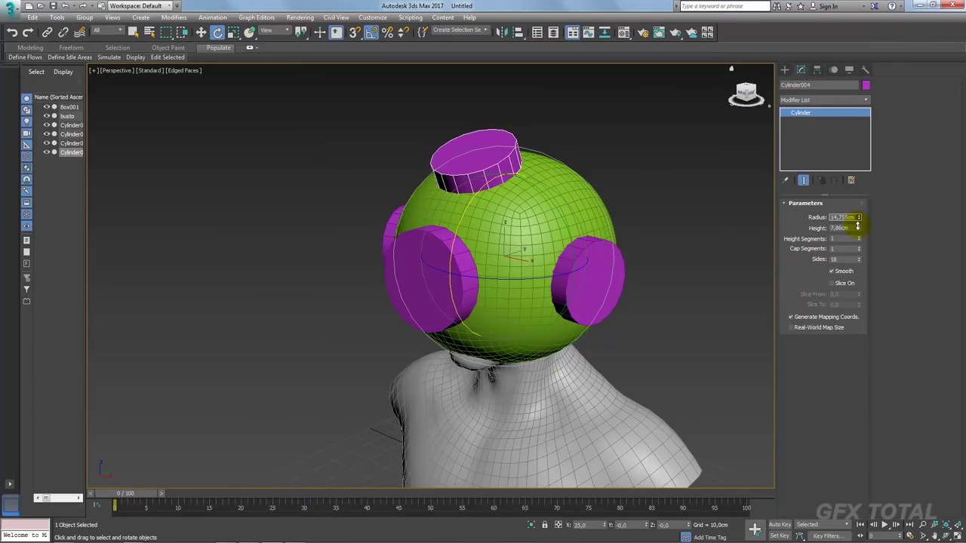
{"action": "middle_click_drag", "start_coordinate": [619, 230], "coordinate": [578, 261], "text": "alt"}
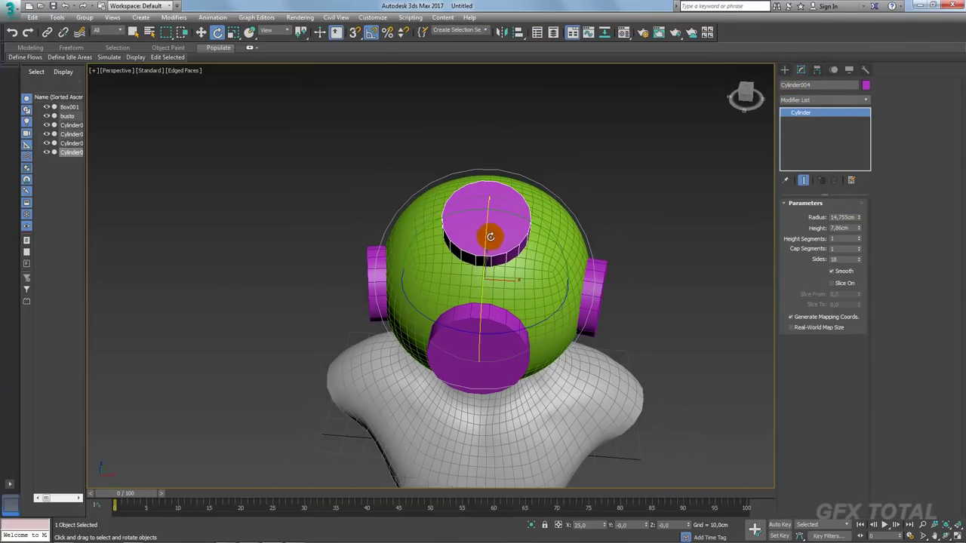
{"action": "scroll", "coordinate": [490, 237], "scroll_direction": "up", "scroll_amount": 2}
{"action": "mouse_move", "coordinate": [496, 226]}
{"action": "middle_mouse_down", "text": "alt"}
{"action": "mouse_move", "coordinate": [501, 249]}
{"action": "mouse_move", "coordinate": [511, 220]}
{"action": "middle_mouse_up", "text": "alt"}
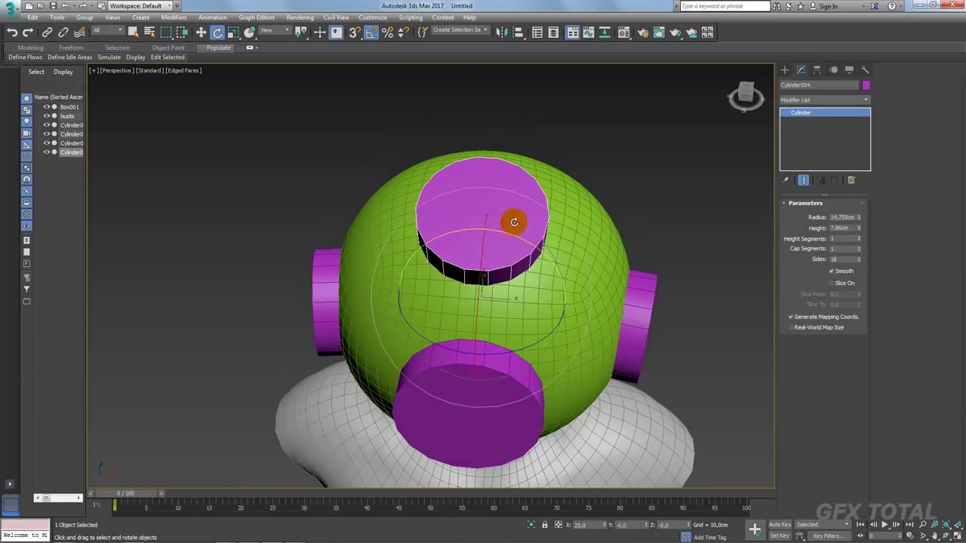
- Add Edit Poly to Cylinder004 and shift its 18 top-cap vertices left so it leans
{"action": "left_click", "coordinate": [866, 101]}
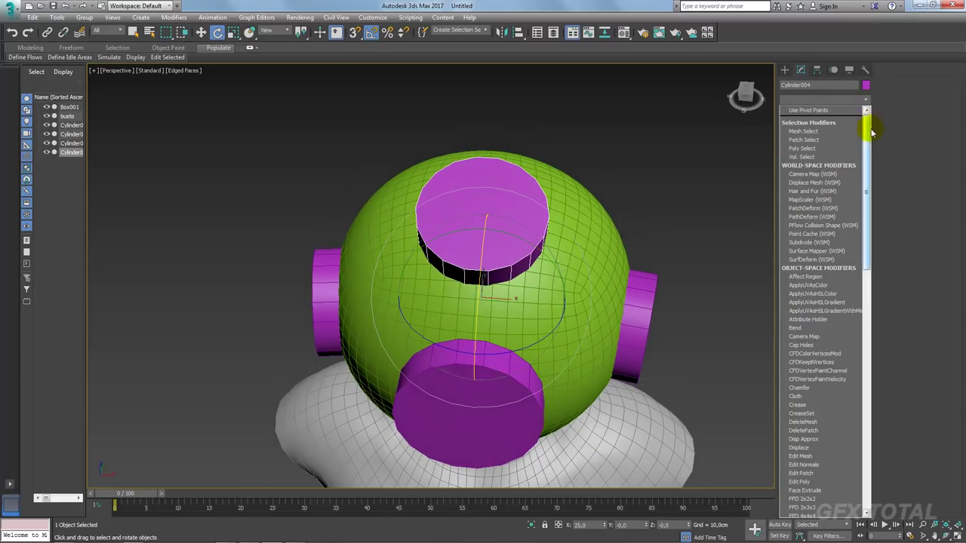
{"action": "left_click", "coordinate": [800, 482]}
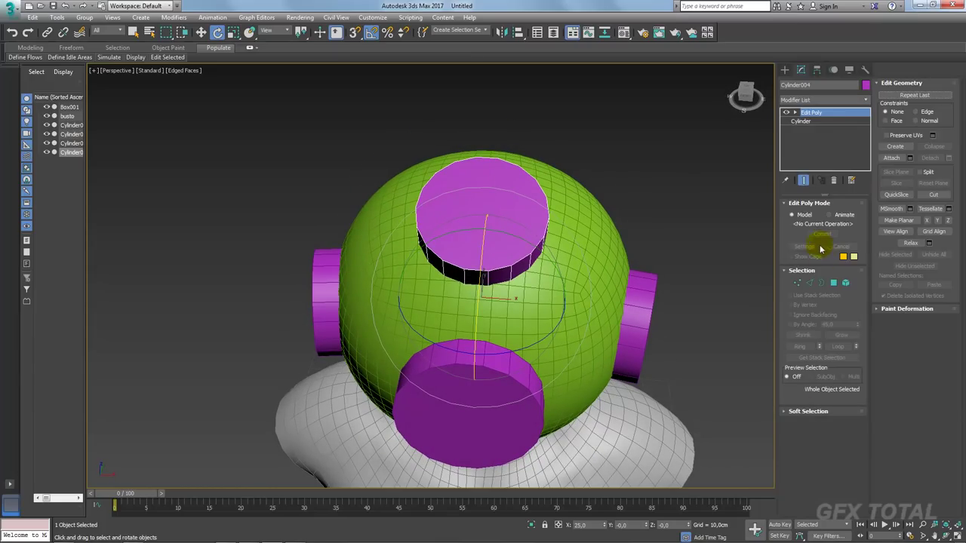
{"action": "left_click", "coordinate": [798, 284]}
{"action": "middle_click_drag", "start_coordinate": [314, 135], "coordinate": [316, 135], "text": "alt"}
{"action": "left_click_drag", "start_coordinate": [319, 130], "coordinate": [482, 313]}
{"action": "key", "text": "w"}
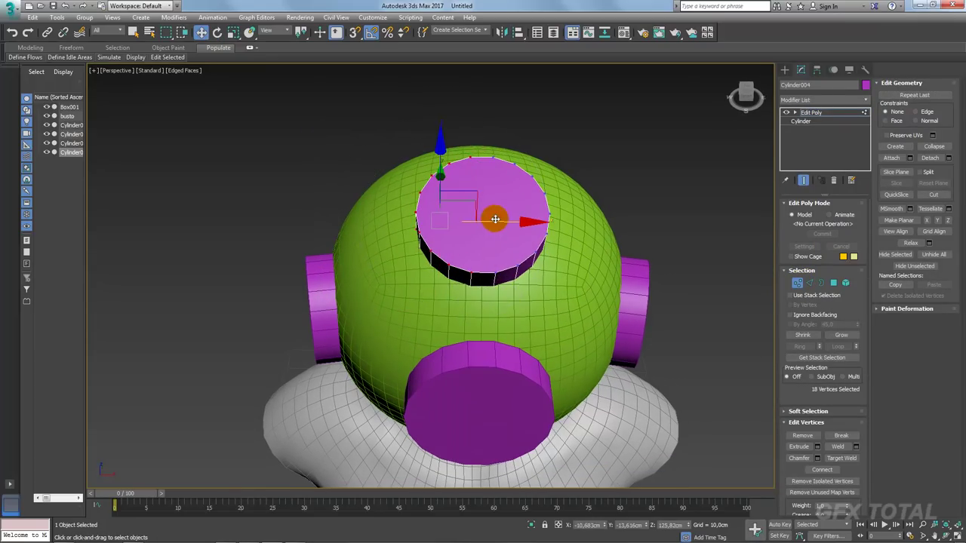
{"action": "left_click_drag", "start_coordinate": [496, 219], "coordinate": [484, 231]}
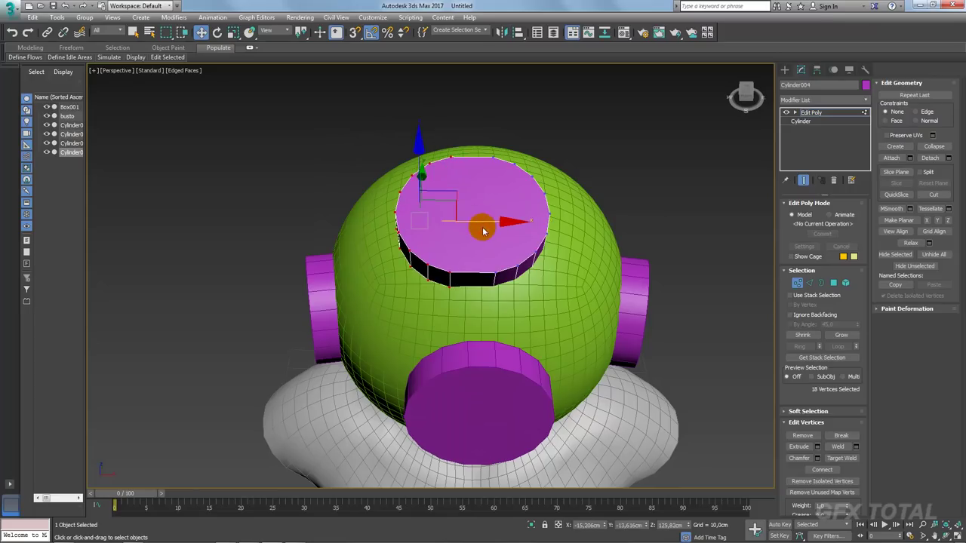
{"action": "middle_click_drag", "start_coordinate": [442, 264], "coordinate": [455, 219], "text": "alt"}
{"action": "left_click_drag", "start_coordinate": [484, 220], "coordinate": [484, 223]}
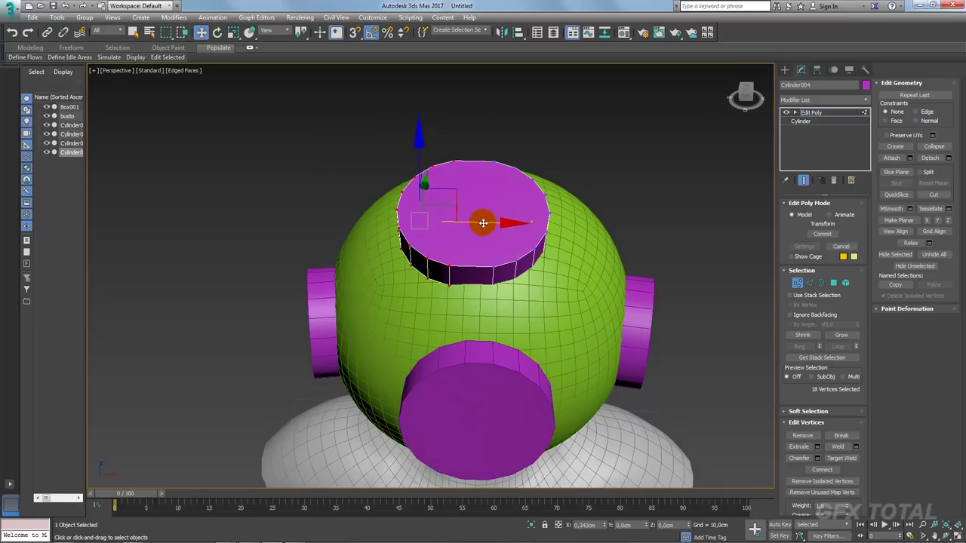
{"action": "left_click", "coordinate": [811, 112]}
- Add a Symmetry modifier on X with Flip to the top cylinder
{"action": "left_click", "coordinate": [864, 101]}
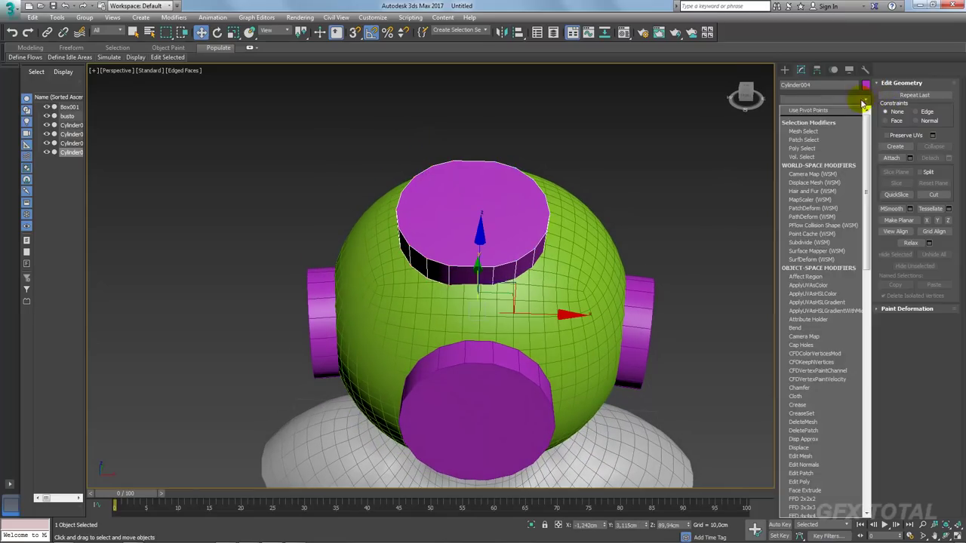
{"action": "left_click_drag", "start_coordinate": [865, 129], "coordinate": [865, 430]}
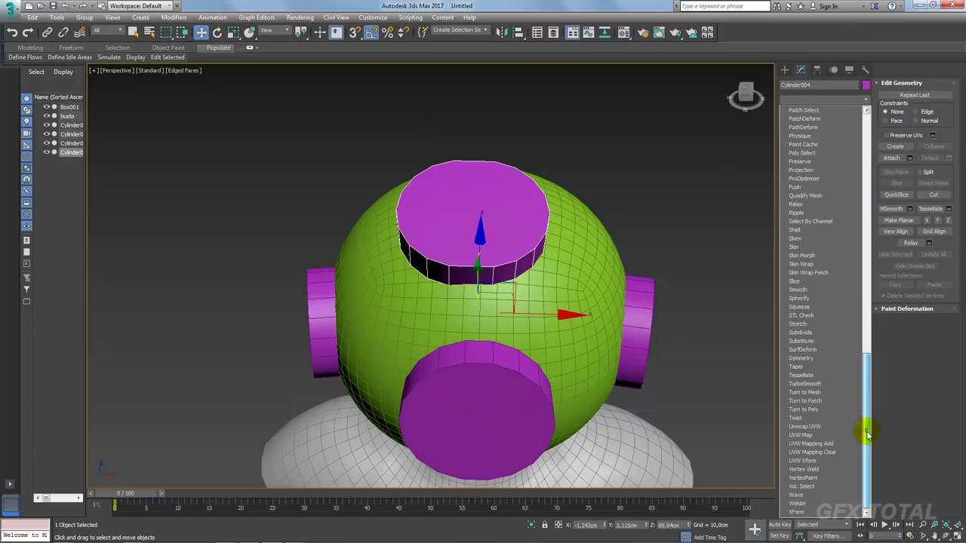
{"action": "left_click", "coordinate": [802, 358]}
{"action": "left_click", "coordinate": [805, 234]}
{"action": "mouse_move", "coordinate": [740, 233]}
{"action": "middle_mouse_down", "text": "alt"}
{"action": "mouse_move", "coordinate": [686, 237]}
{"action": "mouse_move", "coordinate": [669, 221]}
{"action": "mouse_move", "coordinate": [784, 155]}
{"action": "middle_mouse_up", "text": "alt"}
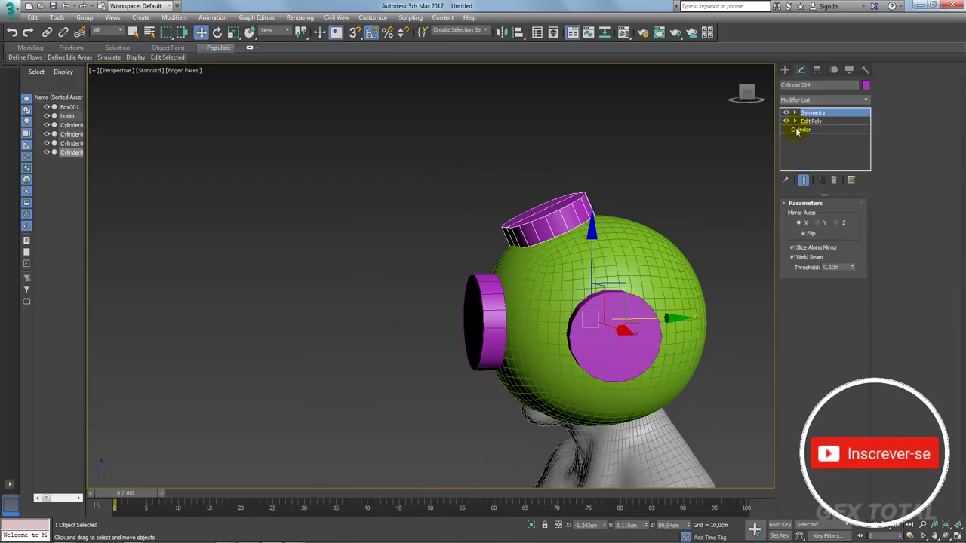
- Raise the cylinder height to 13.283 cm and sink it into the helmet along its Local axis
{"action": "left_click", "coordinate": [798, 131]}
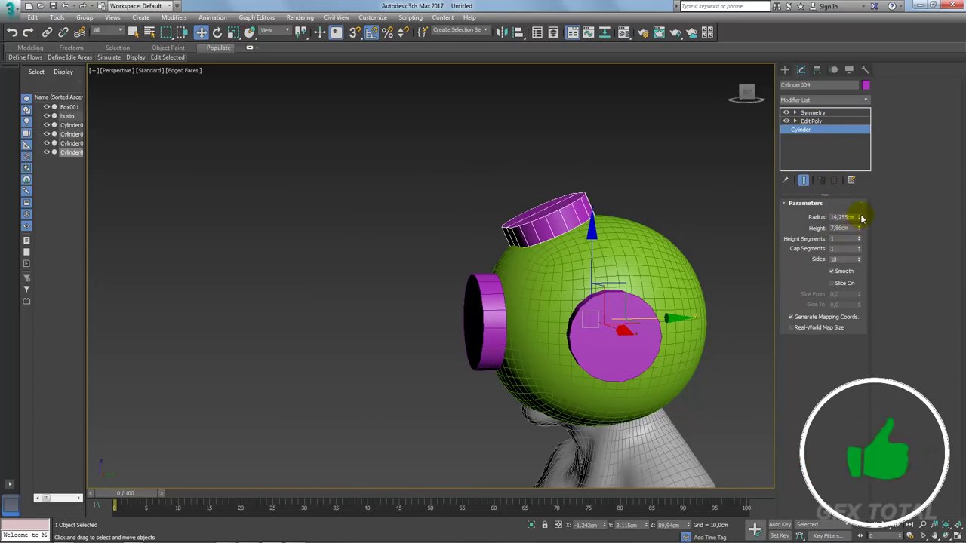
{"action": "left_click_drag", "start_coordinate": [861, 228], "coordinate": [852, 189]}
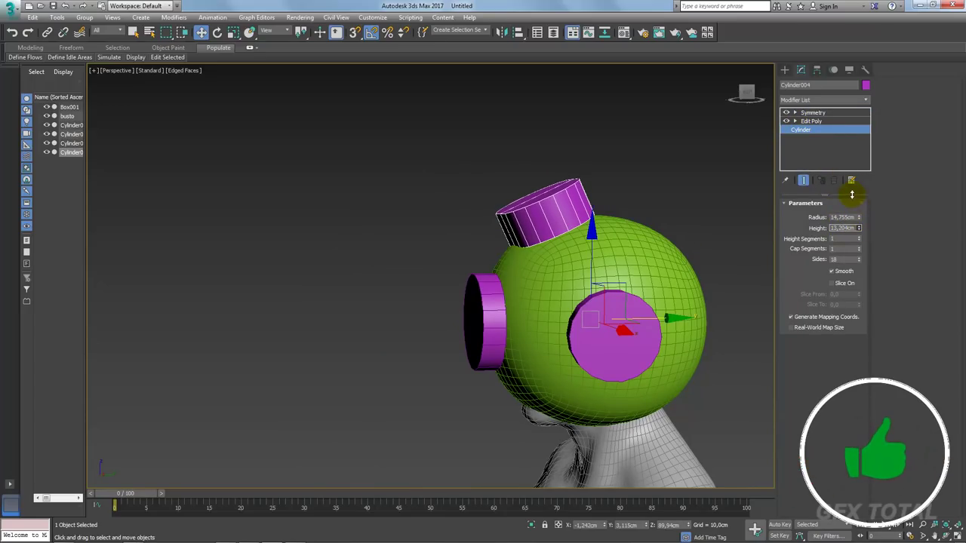
{"action": "left_click", "coordinate": [269, 32]}
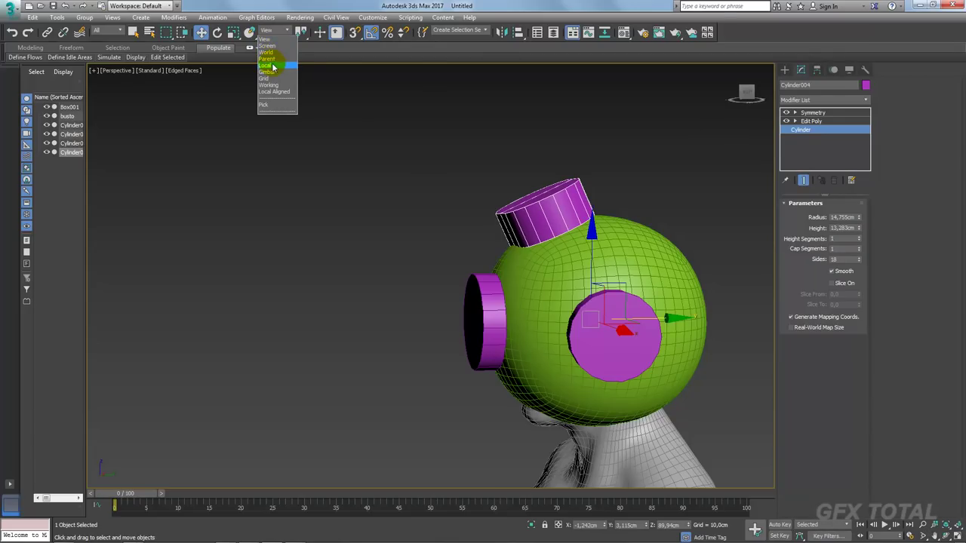
{"action": "left_click", "coordinate": [273, 67]}
{"action": "left_click_drag", "start_coordinate": [563, 248], "coordinate": [566, 263]}
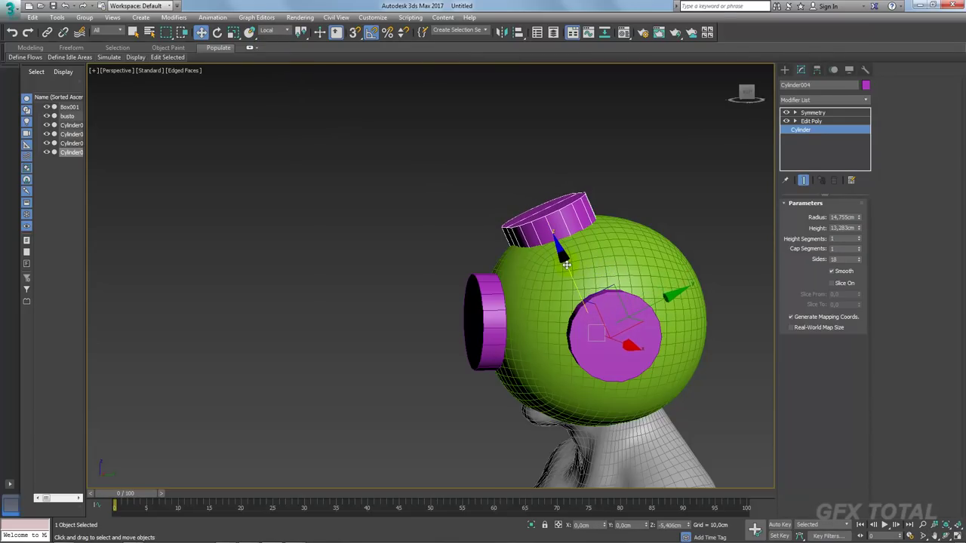
- Return to the top of the modifier stack, deselect, and compare with the reference photo
{"action": "left_click", "coordinate": [811, 122]}
{"action": "left_click", "coordinate": [813, 112]}
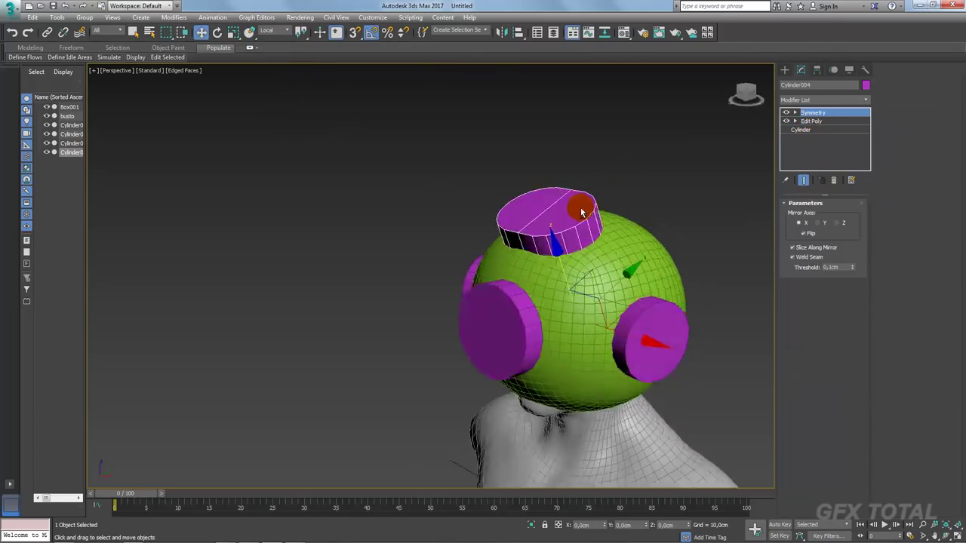
{"action": "middle_click_drag", "start_coordinate": [755, 227], "coordinate": [679, 188], "text": "alt"}
{"action": "left_click", "coordinate": [680, 188]}
{"action": "mouse_move", "coordinate": [628, 167]}
{"action": "middle_mouse_down", "text": "alt"}
{"action": "mouse_move", "coordinate": [604, 201]}
{"action": "mouse_move", "coordinate": [682, 269]}
{"action": "middle_mouse_up", "text": "alt"}
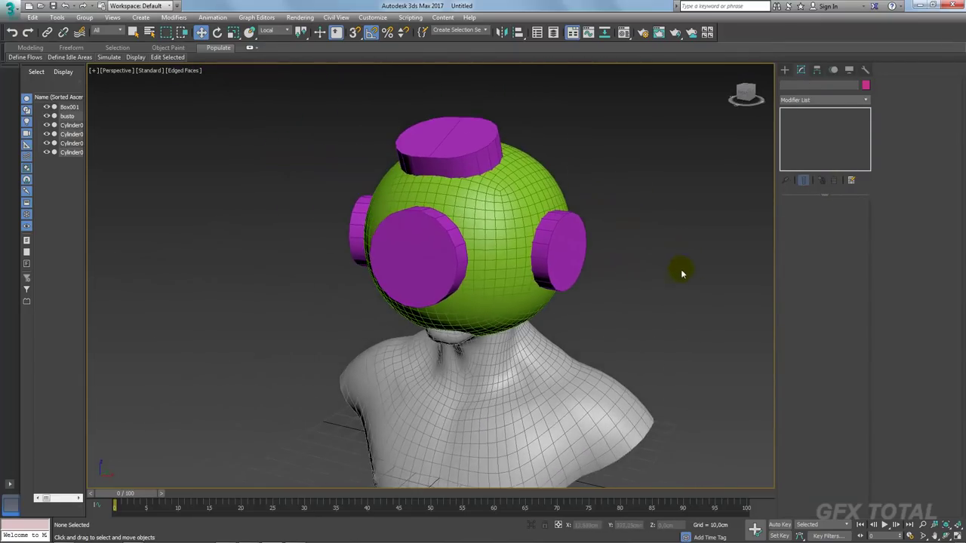
{"action": "key", "text": "alt+Tab"}
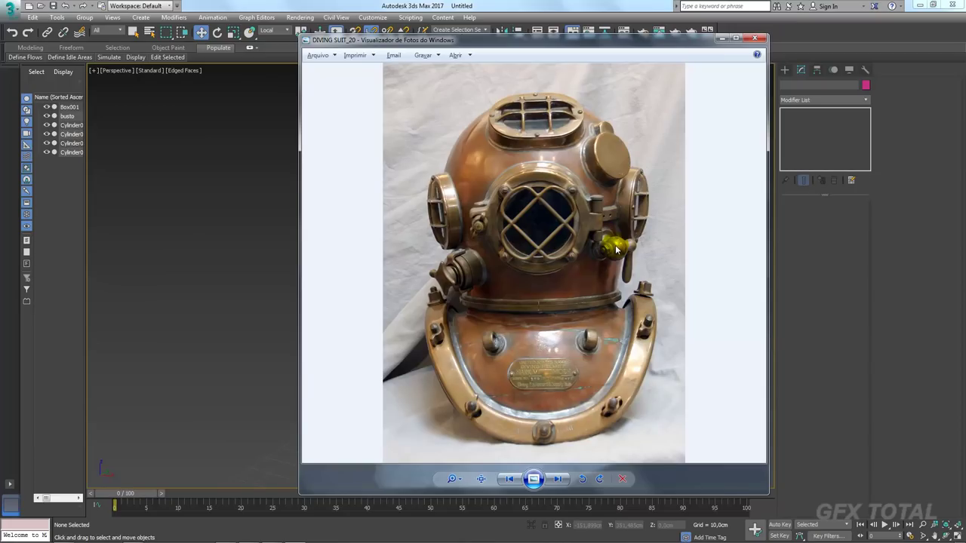
{"action": "key", "text": "alt+Tab"}
{"action": "left_click", "coordinate": [422, 261]}
- Rotate-clone the front cylinder down-left around the sphere and shrink its radius to 6.005 cm
{"action": "mouse_move", "coordinate": [423, 260]}
{"action": "middle_mouse_down", "text": "alt"}
{"action": "mouse_move", "coordinate": [470, 273]}
{"action": "mouse_move", "coordinate": [478, 302]}
{"action": "mouse_move", "coordinate": [488, 242]}
{"action": "middle_mouse_up", "text": "alt"}
{"action": "key", "text": "e"}
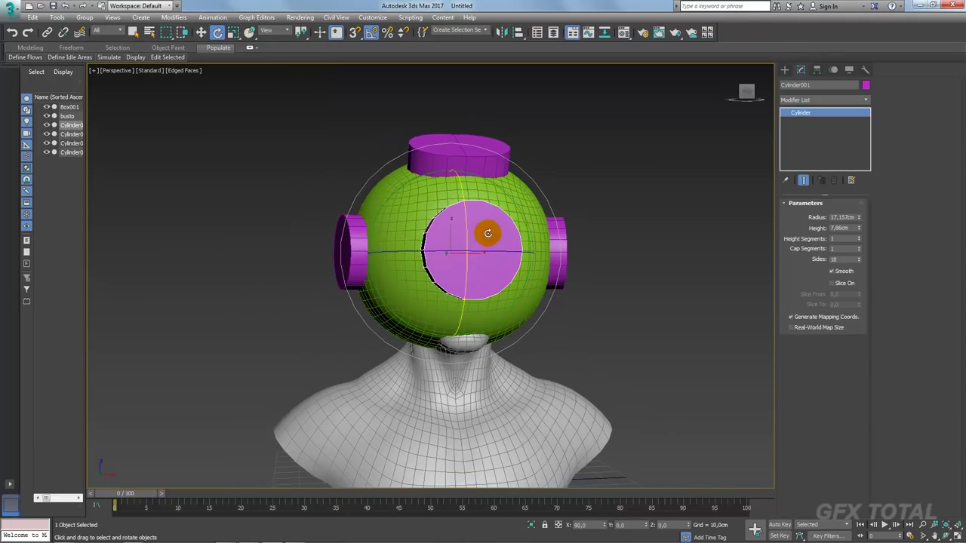
{"action": "left_click_drag", "start_coordinate": [487, 233], "coordinate": [455, 194], "text": "shift"}
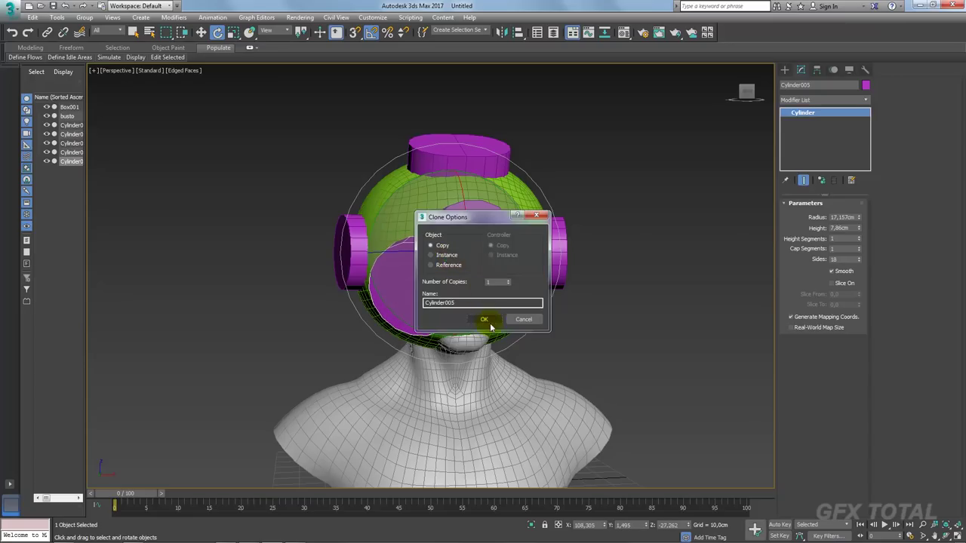
{"action": "left_click", "coordinate": [484, 319]}
{"action": "left_click_drag", "start_coordinate": [862, 217], "coordinate": [856, 249]}
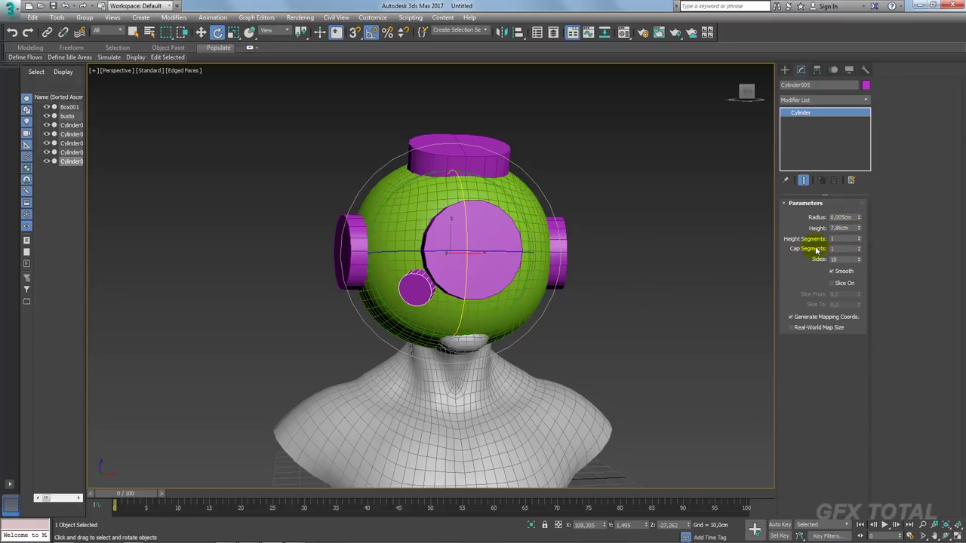
- Fine-tune the small cylinders' rotation around the sphere, checking placement against the reference photo
{"action": "left_click_drag", "start_coordinate": [440, 277], "coordinate": [430, 285]}
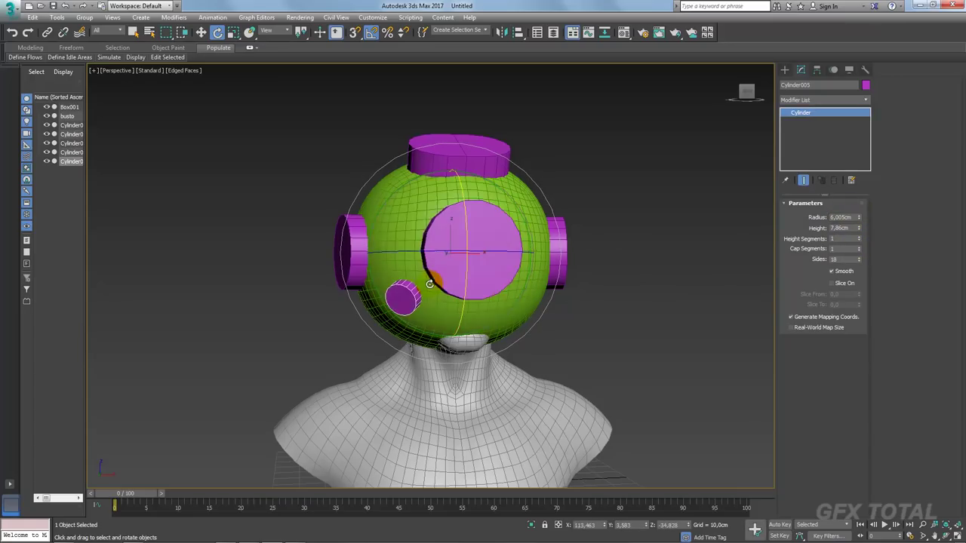
{"action": "key", "text": "alt+Tab"}
{"action": "key", "text": "alt+Tab"}
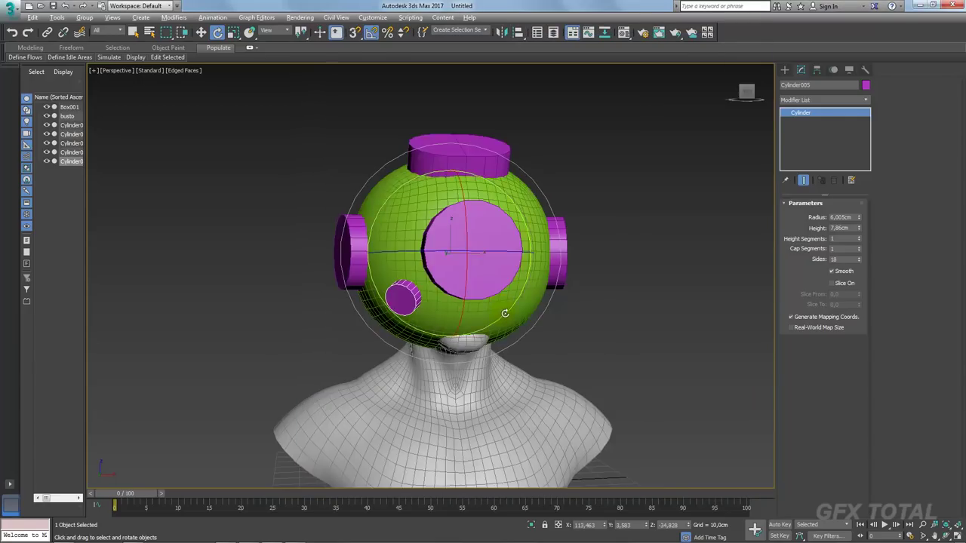
{"action": "left_click_drag", "start_coordinate": [428, 288], "coordinate": [430, 289]}
{"action": "middle_click_drag", "start_coordinate": [430, 289], "coordinate": [423, 269], "text": "alt"}
{"action": "left_click_drag", "start_coordinate": [436, 293], "coordinate": [483, 283]}
{"action": "key", "text": "alt+Tab"}
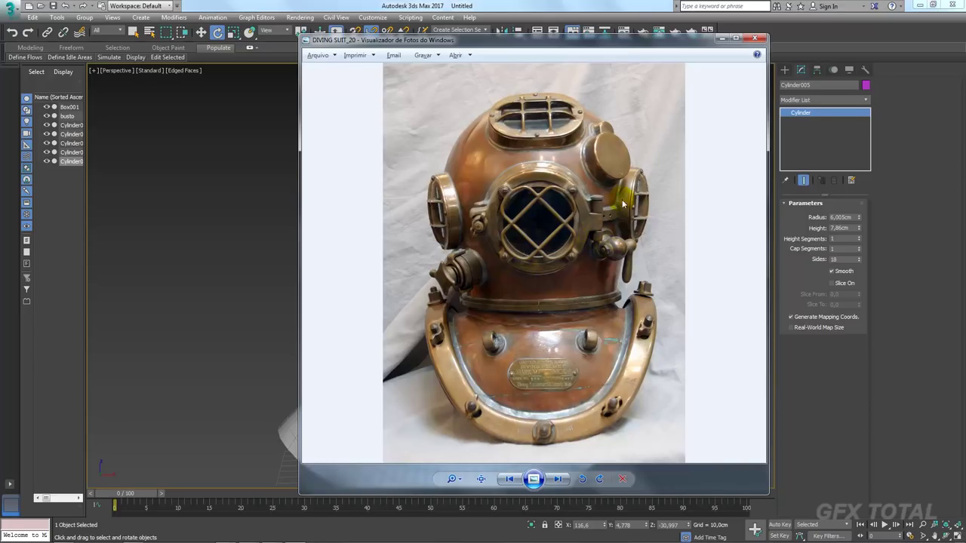
{"action": "key", "text": "alt+Tab"}
{"action": "left_click_drag", "start_coordinate": [662, 231], "coordinate": [610, 252]}
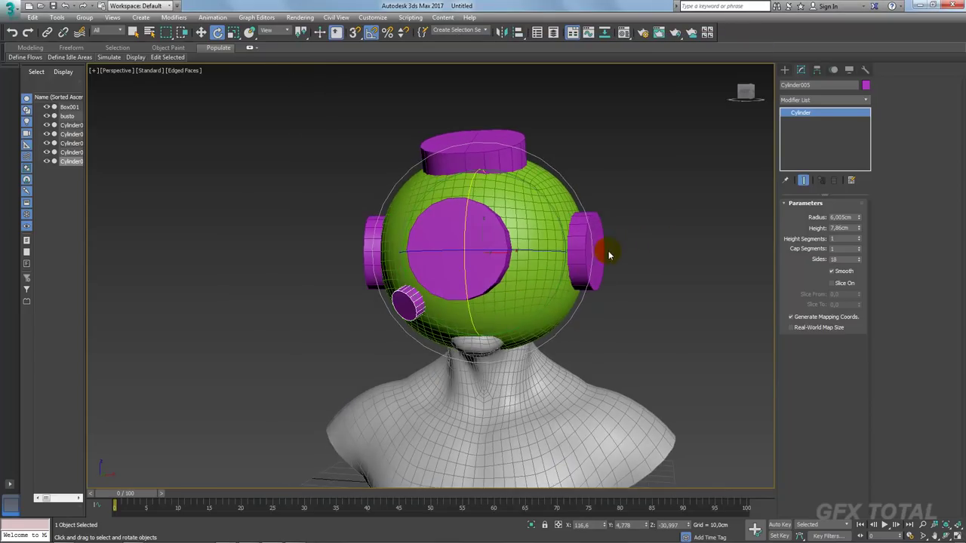
{"action": "key", "text": "alt+Tab"}
{"action": "key", "text": "alt+Tab"}
- Rotate-clone the small porthole cylinder to a second spot on the helmet's lower front
{"action": "left_click_drag", "start_coordinate": [502, 288], "coordinate": [533, 300], "text": "shift"}
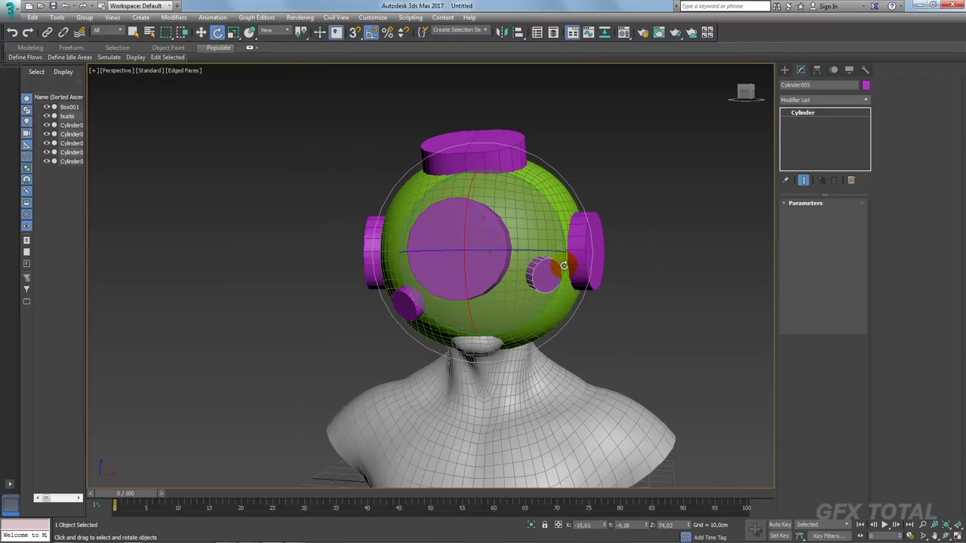
{"action": "left_click", "coordinate": [484, 319]}
{"action": "key", "text": "alt+Tab"}
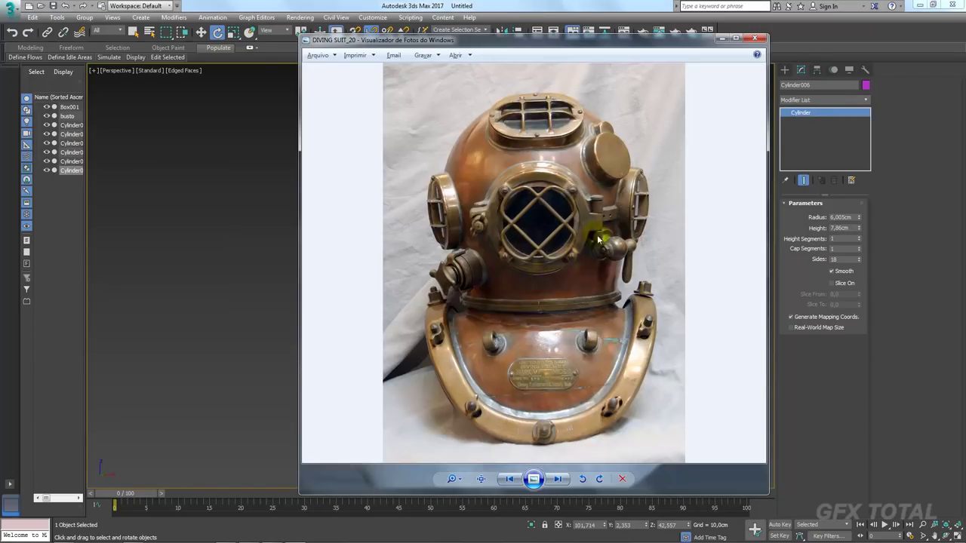
{"action": "key", "text": "alt+Tab"}
{"action": "key", "text": "alt+Tab"}
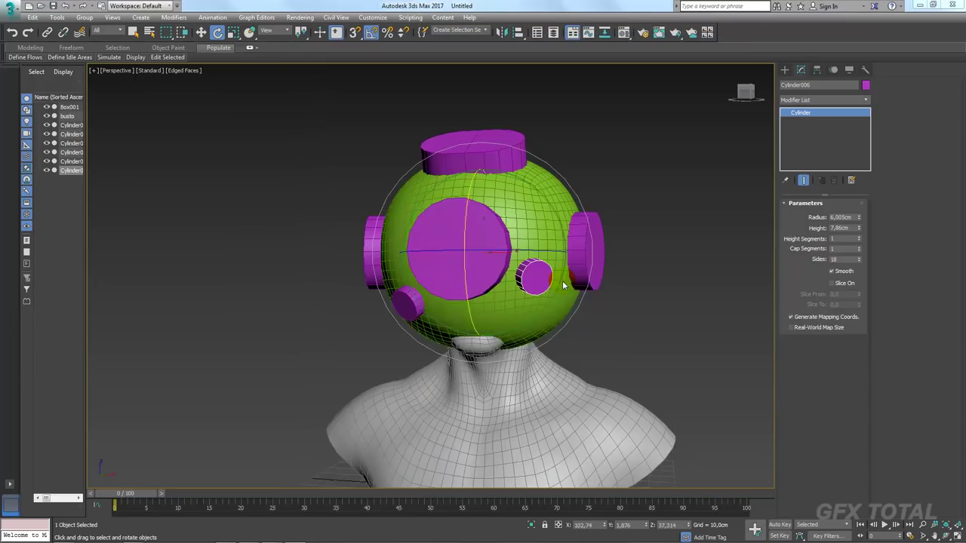
{"action": "key", "text": "alt+Tab"}
{"action": "mouse_move", "coordinate": [565, 280]}
{"action": "middle_mouse_down", "text": "alt"}
{"action": "mouse_move", "coordinate": [551, 289]}
{"action": "mouse_move", "coordinate": [479, 276]}
{"action": "mouse_move", "coordinate": [578, 293]}
{"action": "mouse_move", "coordinate": [595, 335]}
{"action": "mouse_move", "coordinate": [551, 289]}
{"action": "mouse_move", "coordinate": [589, 317]}
{"action": "mouse_move", "coordinate": [634, 319]}
{"action": "mouse_move", "coordinate": [600, 259]}
{"action": "middle_mouse_up", "text": "alt"}
{"action": "scroll", "coordinate": [636, 321], "scroll_direction": "up", "scroll_amount": 2}
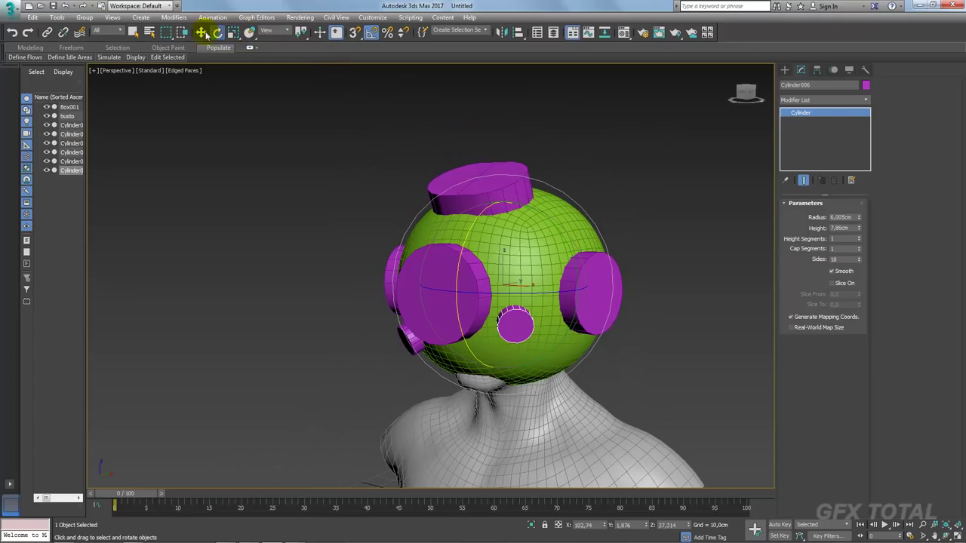
- Select the helmet sphere and orbit to a front view, comparing it with the reference photo
{"action": "left_click", "coordinate": [203, 32]}
{"action": "left_click", "coordinate": [551, 233]}
{"action": "mouse_move", "coordinate": [647, 237]}
{"action": "middle_mouse_down", "text": "alt"}
{"action": "mouse_move", "coordinate": [626, 209]}
{"action": "mouse_move", "coordinate": [646, 134]}
{"action": "mouse_move", "coordinate": [506, 234]}
{"action": "middle_mouse_up", "text": "alt"}
{"action": "key", "text": "alt+Tab"}
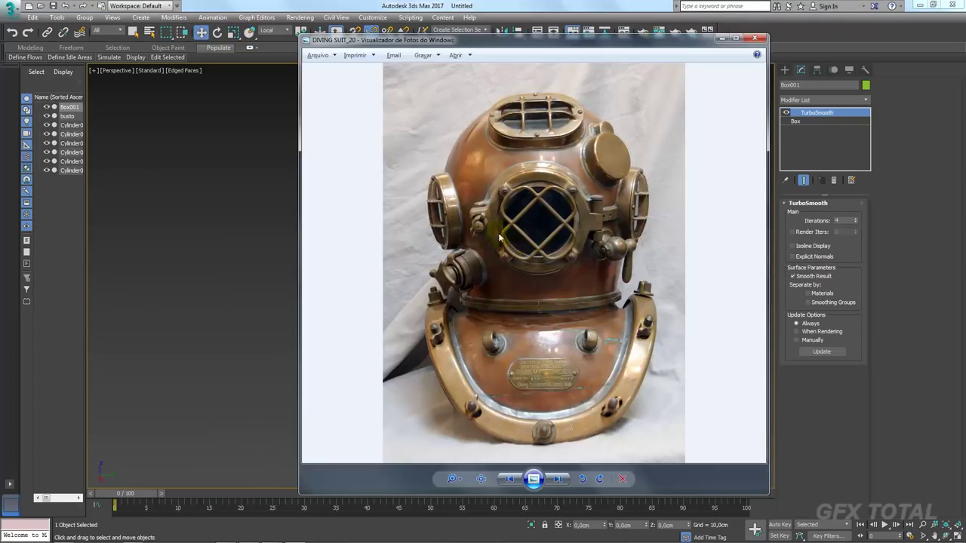
{"action": "key", "text": "alt+Tab"}
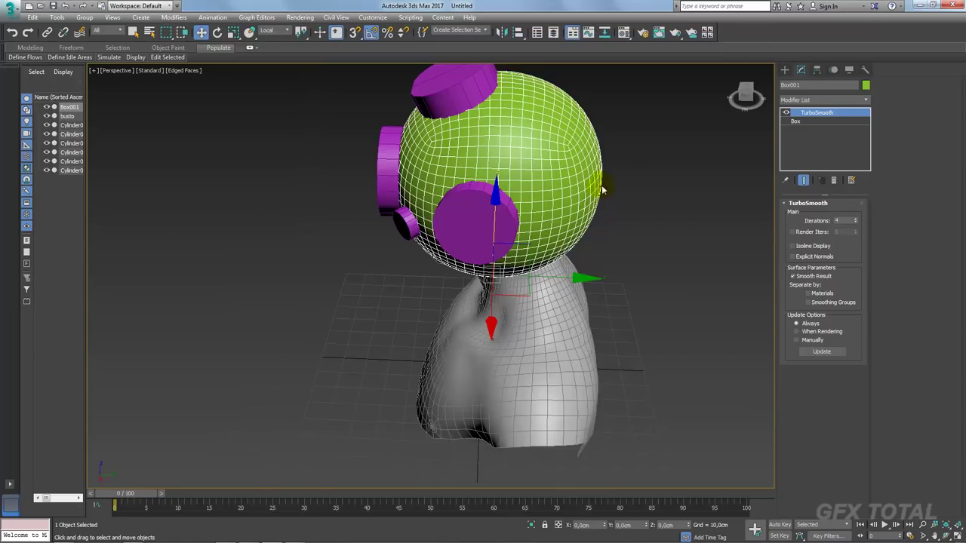
{"action": "mouse_move", "coordinate": [601, 185]}
{"action": "middle_mouse_down", "text": "alt"}
{"action": "mouse_move", "coordinate": [641, 183]}
{"action": "mouse_move", "coordinate": [645, 300]}
{"action": "middle_mouse_up", "text": "alt"}
{"action": "key", "text": "alt+Tab"}
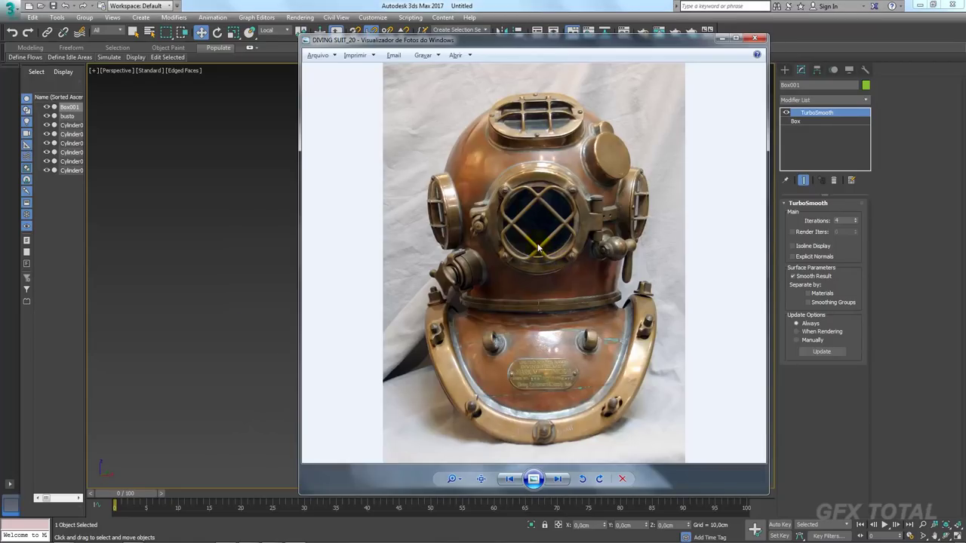
{"action": "key", "text": "alt+Tab"}
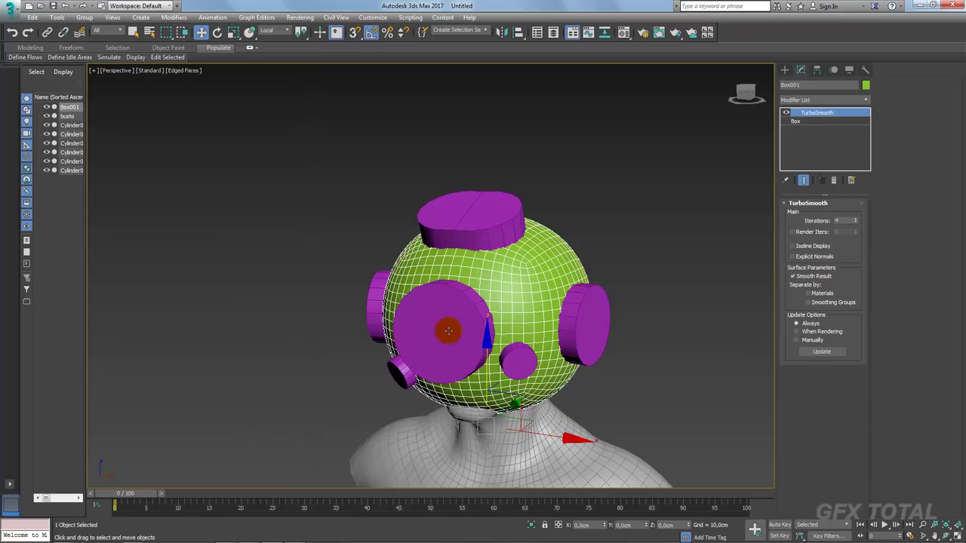
{"action": "mouse_move", "coordinate": [507, 347]}
{"action": "middle_mouse_down", "text": "alt"}
{"action": "mouse_move", "coordinate": [533, 388]}
{"action": "mouse_move", "coordinate": [518, 337]}
{"action": "middle_mouse_up", "text": "alt"}
- Rotate-clone the small cylinder higher on the sphere and enlarge its radius to about 9 cm
{"action": "left_click", "coordinate": [542, 360]}
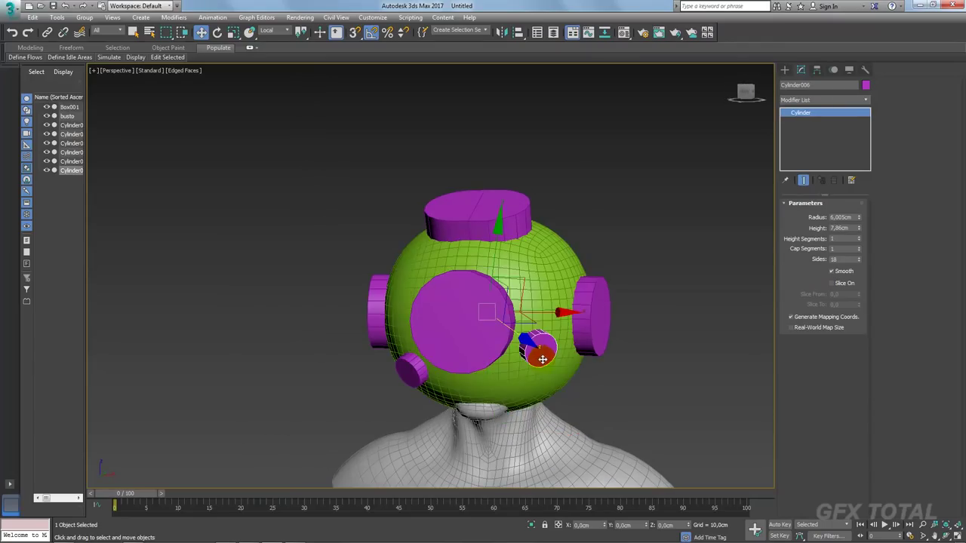
{"action": "key", "text": "alt+Tab"}
{"action": "key", "text": "alt+Tab"}
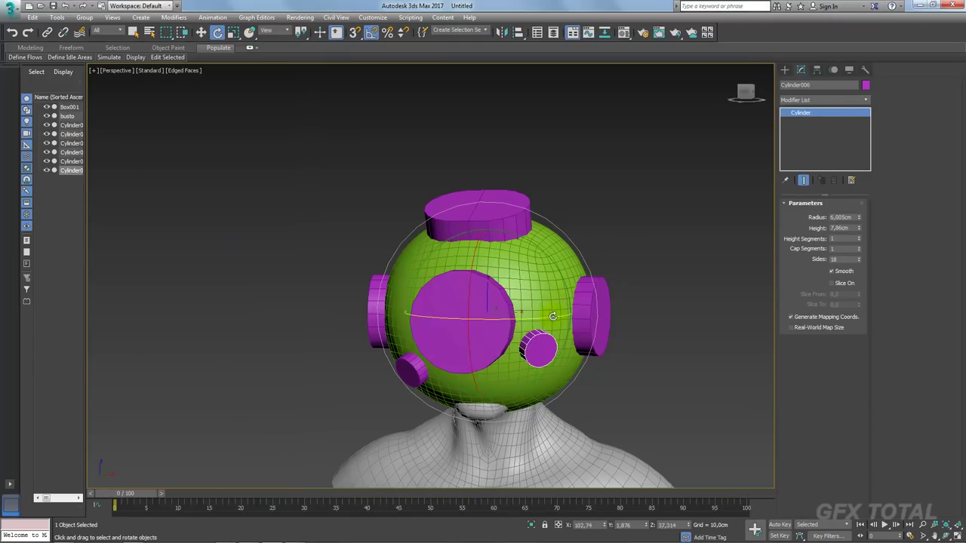
{"action": "key", "text": "e"}
{"action": "left_click_drag", "start_coordinate": [512, 261], "coordinate": [516, 246], "text": "shift"}
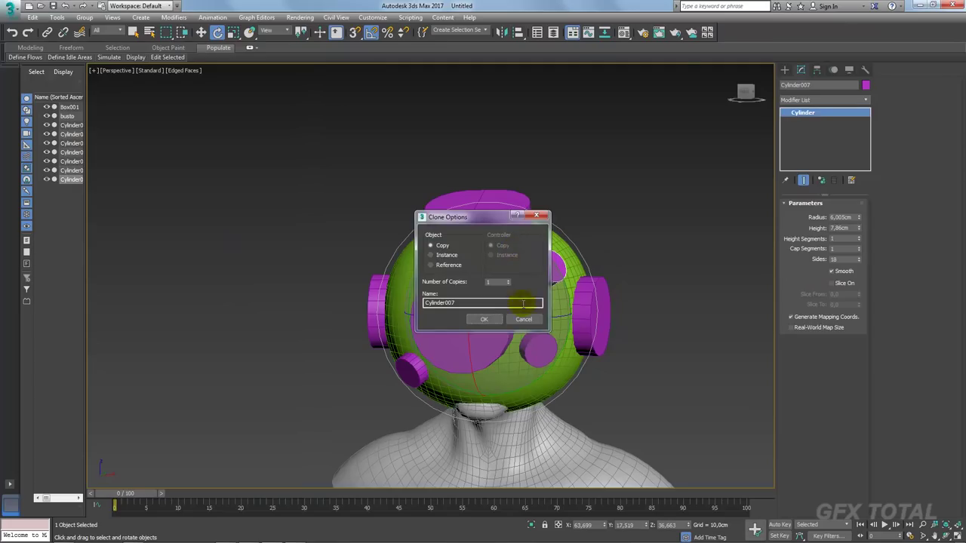
{"action": "left_click", "coordinate": [491, 320]}
{"action": "left_click_drag", "start_coordinate": [859, 219], "coordinate": [860, 190]}
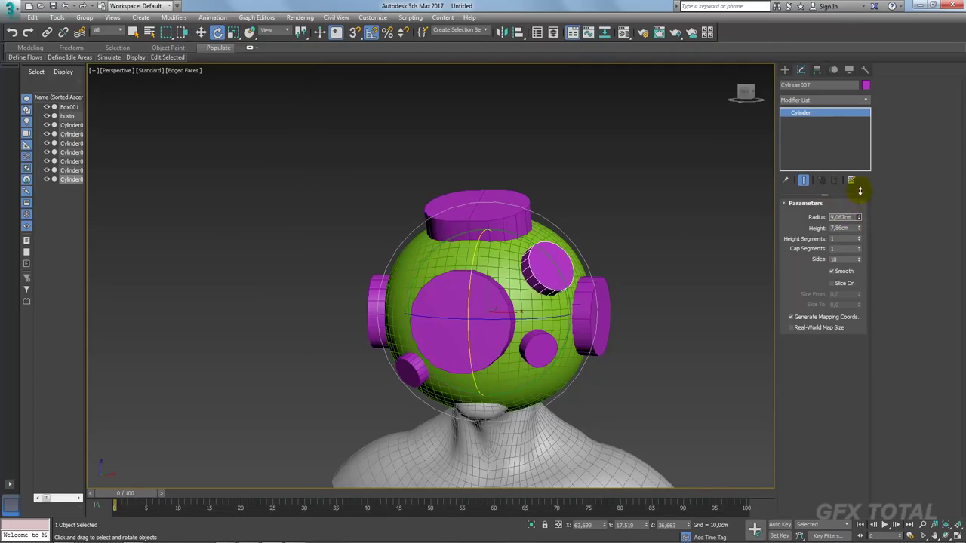
- Rotate another cylinder clone across the sphere and shrink its radius to 4.987 cm
{"action": "key", "text": "alt+Tab"}
{"action": "key", "text": "alt+Tab"}
{"action": "middle_click_drag", "start_coordinate": [630, 237], "coordinate": [549, 262], "text": "alt"}
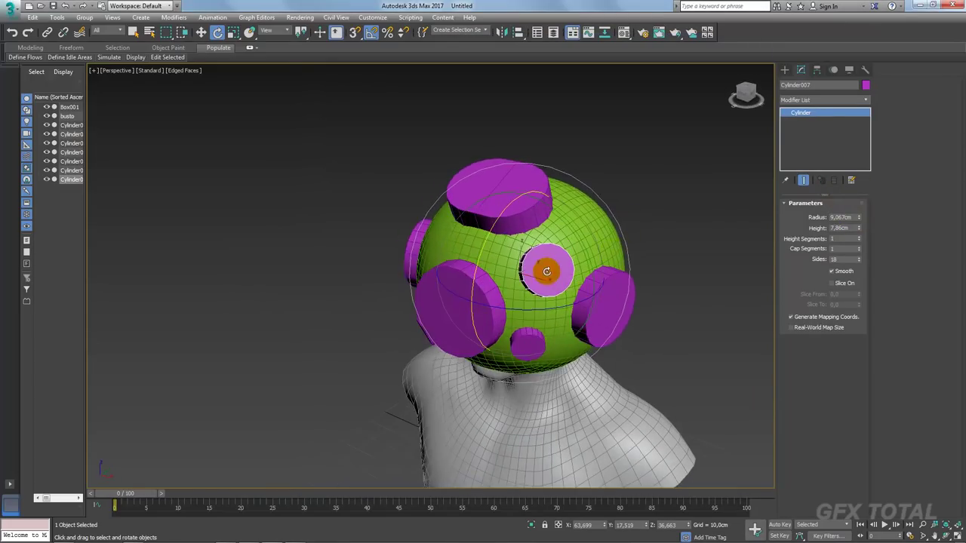
{"action": "left_click_drag", "start_coordinate": [550, 262], "coordinate": [547, 271], "text": "shift"}
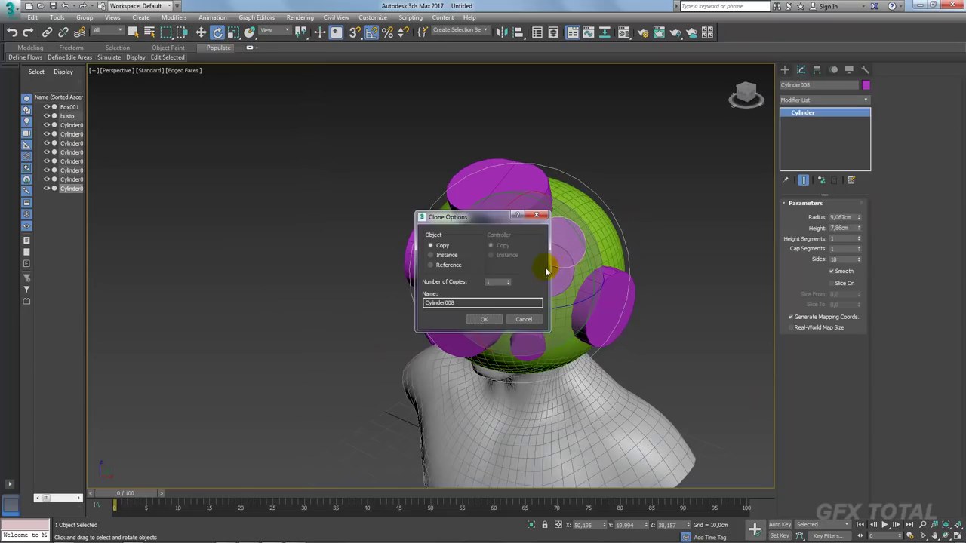
{"action": "left_click", "coordinate": [483, 320]}
{"action": "left_click_drag", "start_coordinate": [858, 217], "coordinate": [861, 224]}
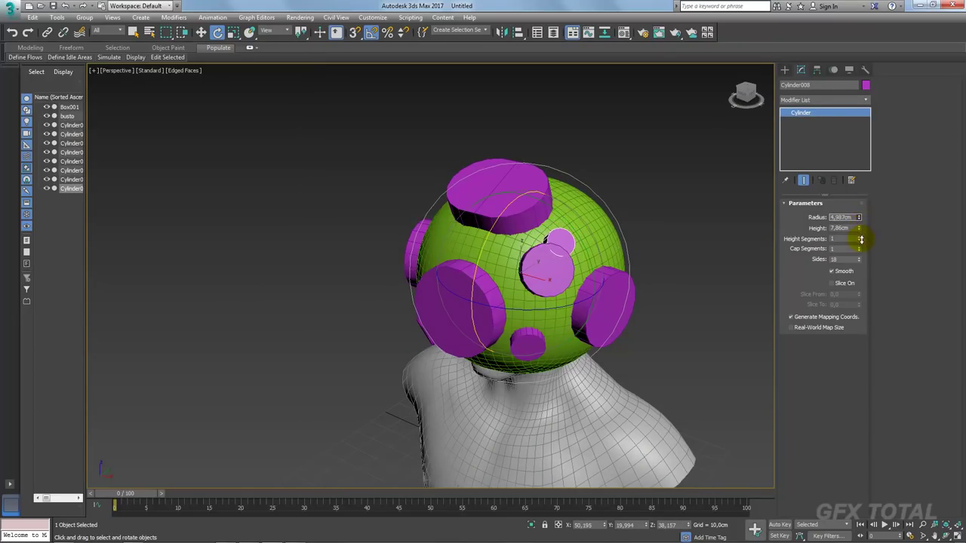
{"action": "mouse_move", "coordinate": [572, 246]}
{"action": "middle_mouse_down", "text": "alt"}
{"action": "mouse_move", "coordinate": [634, 246]}
{"action": "mouse_move", "coordinate": [608, 224]}
{"action": "mouse_move", "coordinate": [574, 219]}
{"action": "middle_mouse_up", "text": "alt"}
- Select both new cylinders and rotate them about the helmet's centre onto the upper front
{"action": "key", "text": "alt+Tab"}
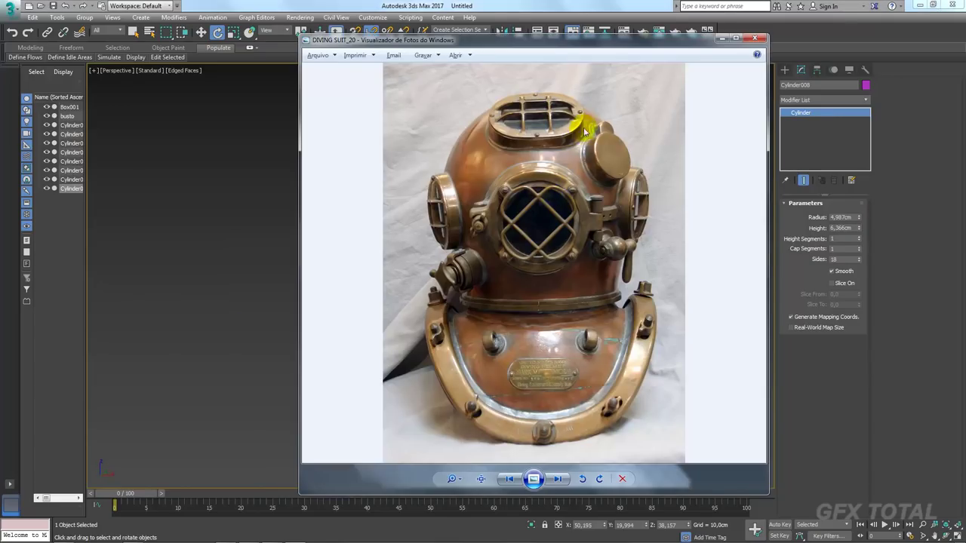
{"action": "key", "text": "alt+Tab"}
{"action": "middle_click_drag", "start_coordinate": [632, 250], "coordinate": [556, 267], "text": "alt"}
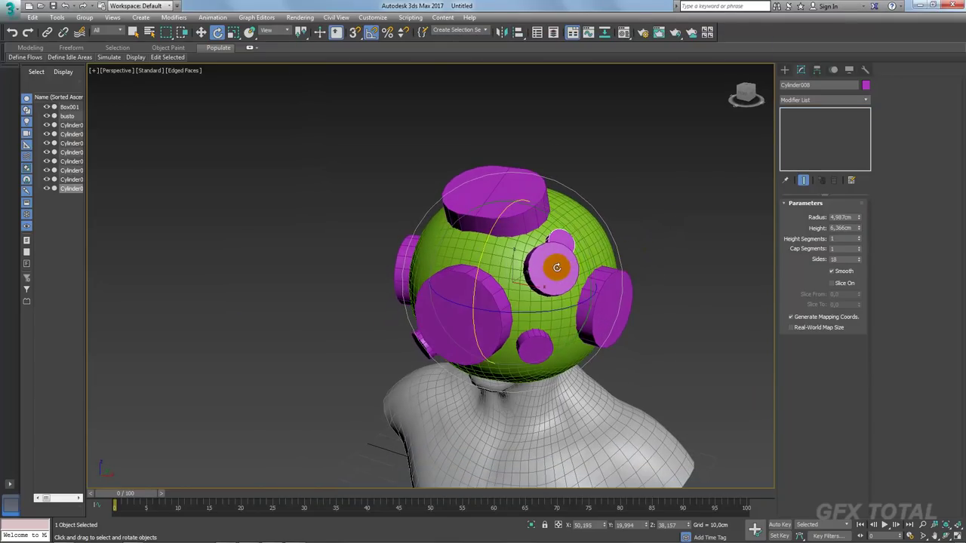
{"action": "left_click", "coordinate": [576, 268], "text": "ctrl"}
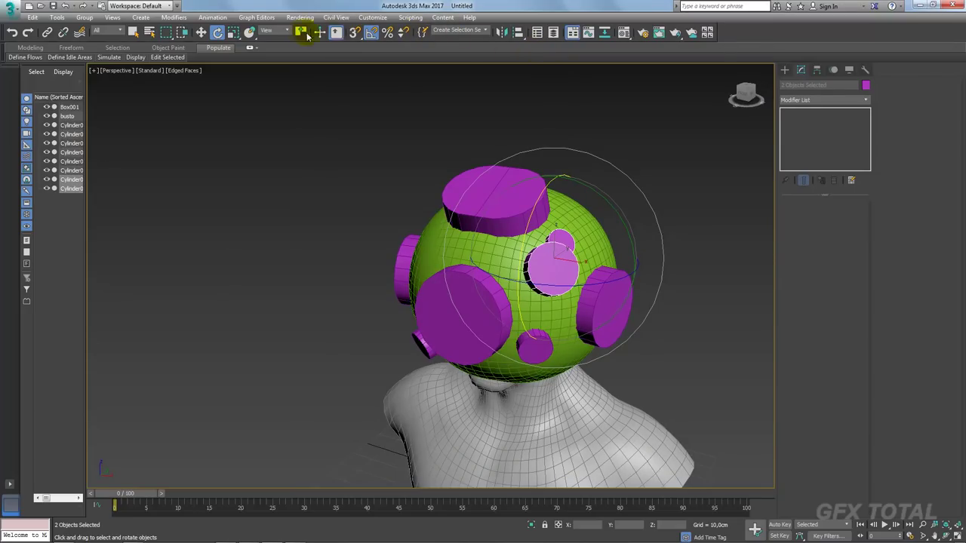
{"action": "left_click_drag", "start_coordinate": [308, 35], "coordinate": [300, 80]}
{"action": "left_click_drag", "start_coordinate": [305, 35], "coordinate": [301, 78]}
{"action": "left_click_drag", "start_coordinate": [561, 242], "coordinate": [542, 249]}
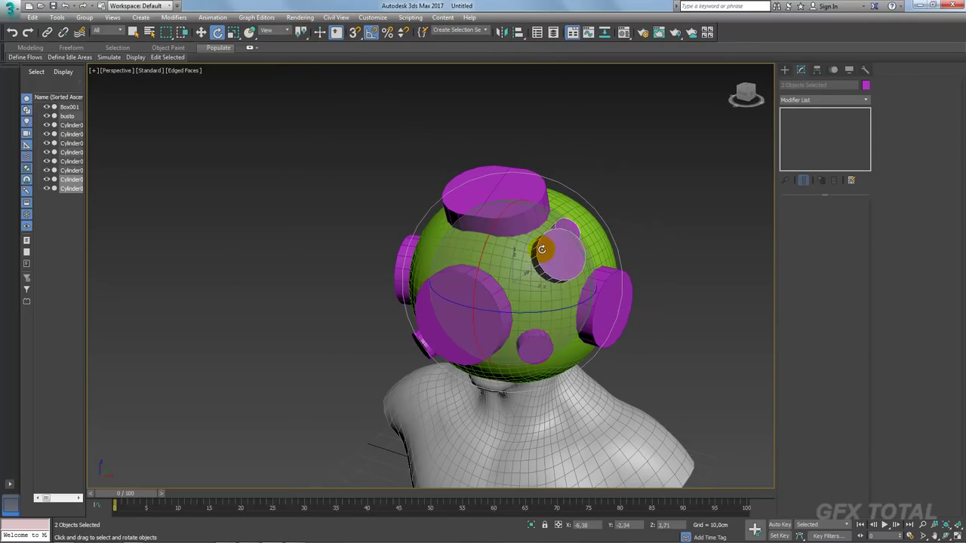
{"action": "mouse_move", "coordinate": [542, 249]}
{"action": "middle_mouse_down", "text": "alt"}
{"action": "mouse_move", "coordinate": [737, 212]}
{"action": "mouse_move", "coordinate": [720, 216]}
{"action": "mouse_move", "coordinate": [682, 261]}
{"action": "middle_mouse_up", "text": "alt"}
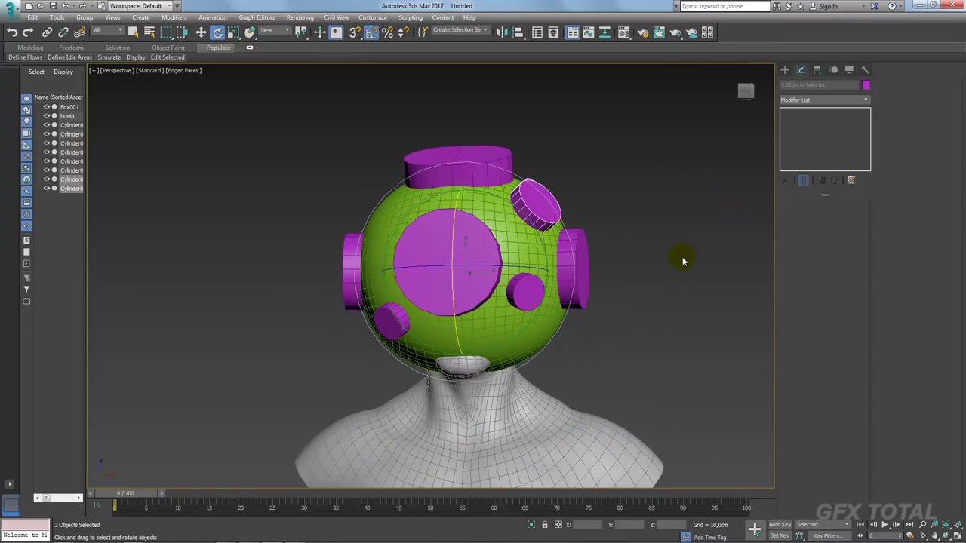
- Lower Box001's TurboSmooth iterations from 4 to 2
{"action": "left_click", "coordinate": [547, 320]}
{"action": "middle_click_drag", "start_coordinate": [604, 339], "coordinate": [613, 297], "text": "alt"}
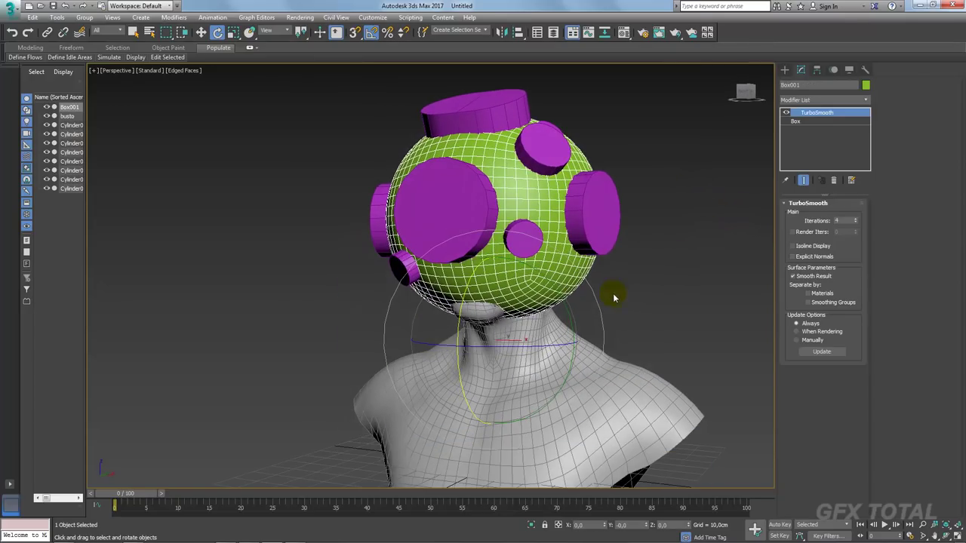
{"action": "left_click", "coordinate": [855, 223]}
{"action": "left_click", "coordinate": [856, 223]}
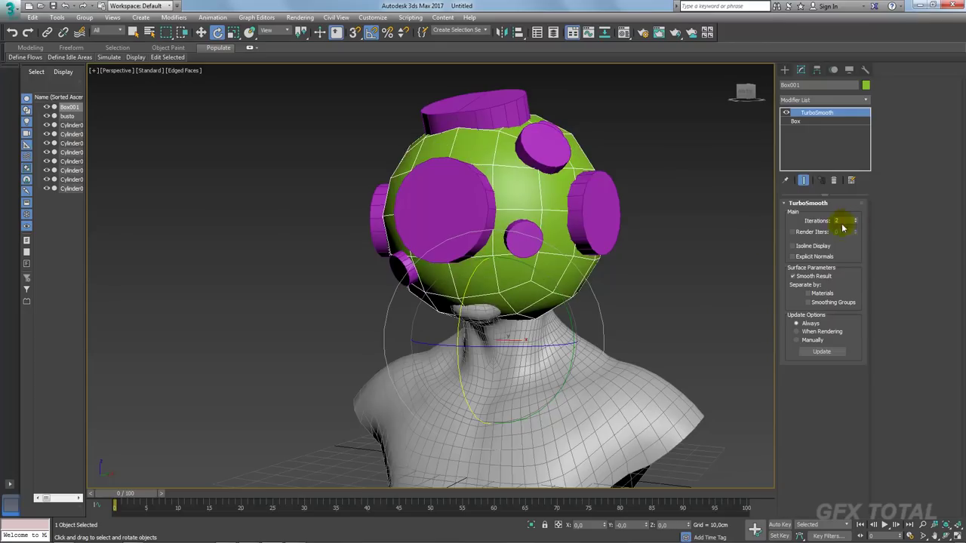
{"action": "mouse_move", "coordinate": [683, 246]}
{"action": "middle_mouse_down", "text": "alt"}
{"action": "mouse_move", "coordinate": [642, 244]}
{"action": "mouse_move", "coordinate": [690, 220]}
{"action": "mouse_move", "coordinate": [697, 247]}
{"action": "mouse_move", "coordinate": [678, 256]}
{"action": "middle_mouse_up", "text": "alt"}
{"action": "key", "text": "alt+Tab"}
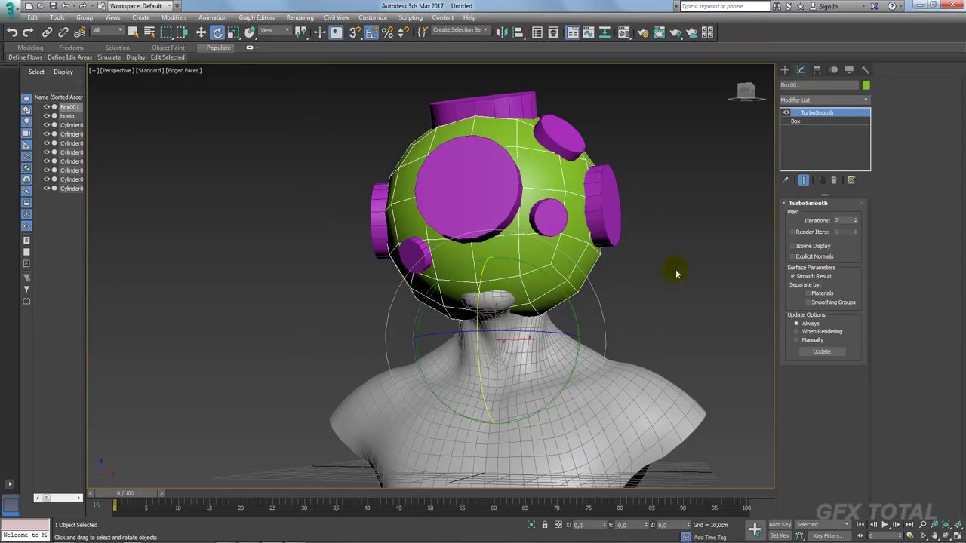
{"action": "left_click", "coordinate": [865, 101]}
{"action": "left_click_drag", "start_coordinate": [870, 119], "coordinate": [870, 162]}
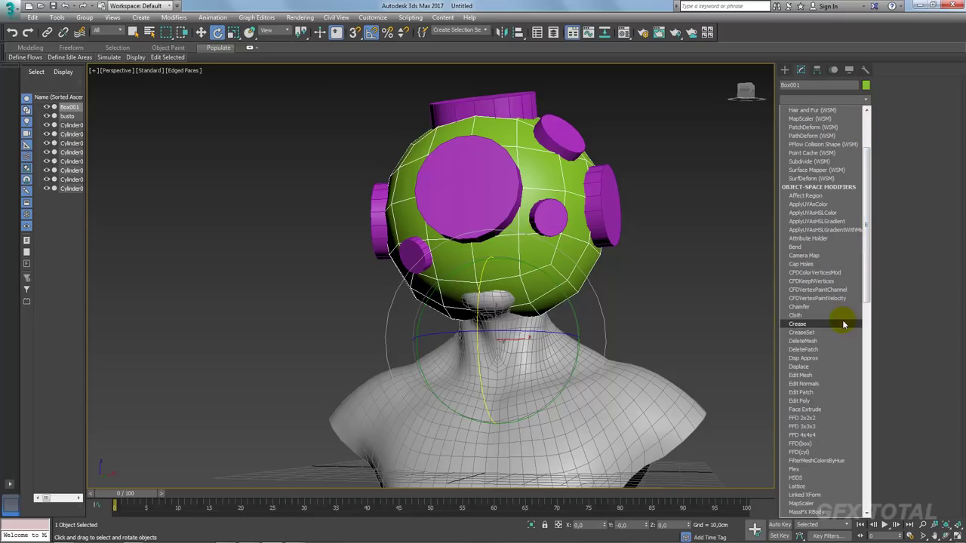
- Add an Edit Poly modifier to Box001 and inspect its polygons in the front view
{"action": "left_click", "coordinate": [800, 401]}
{"action": "left_click", "coordinate": [833, 283]}
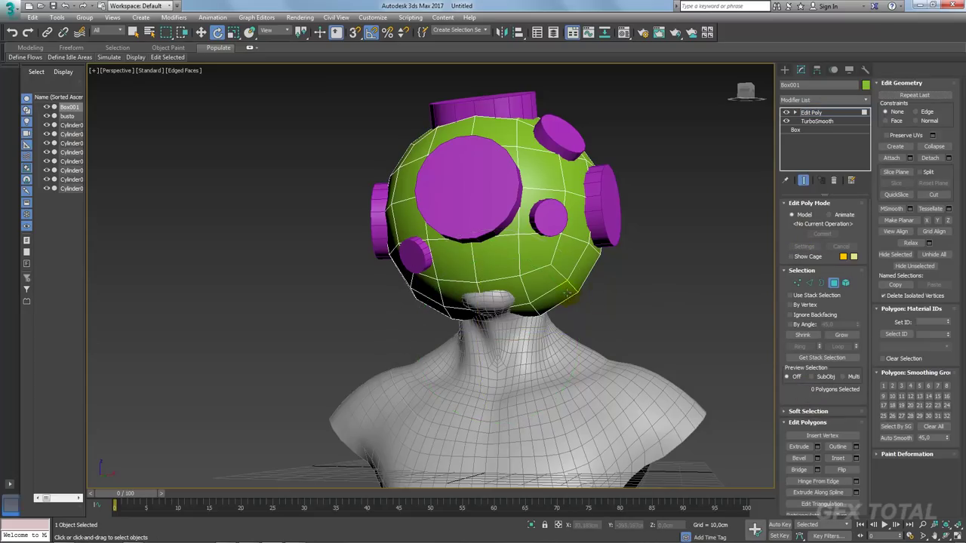
{"action": "mouse_move", "coordinate": [582, 242]}
{"action": "middle_mouse_down", "text": "alt"}
{"action": "mouse_move", "coordinate": [584, 306]}
{"action": "mouse_move", "coordinate": [574, 134]}
{"action": "middle_mouse_up", "text": "alt"}
{"action": "key", "text": "f"}
{"action": "scroll", "coordinate": [565, 311], "scroll_direction": "down", "scroll_amount": 5}
{"action": "scroll", "coordinate": [565, 311], "scroll_direction": "down", "scroll_amount": 3}
{"action": "scroll", "coordinate": [564, 311], "scroll_direction": "up", "scroll_amount": 5}
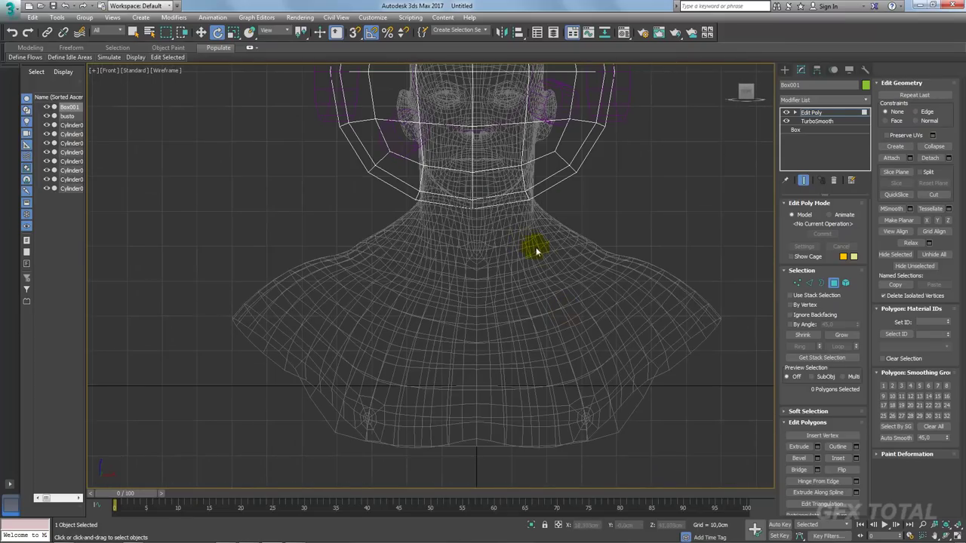
{"action": "left_click_drag", "start_coordinate": [392, 181], "coordinate": [394, 183]}
{"action": "left_click", "coordinate": [551, 198]}
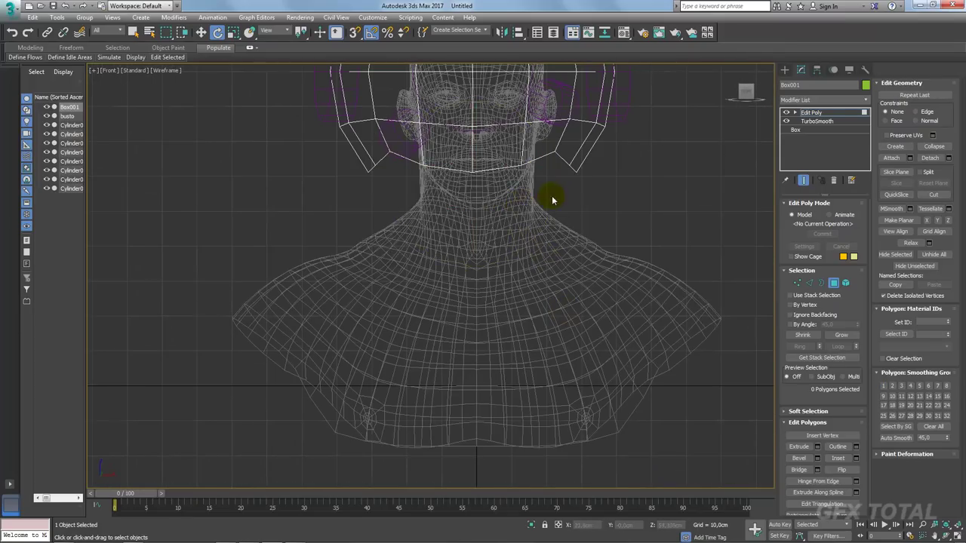
{"action": "key", "text": "p"}
{"action": "key", "text": "F3"}
{"action": "middle_click_drag", "start_coordinate": [597, 254], "coordinate": [483, 257], "text": "alt"}
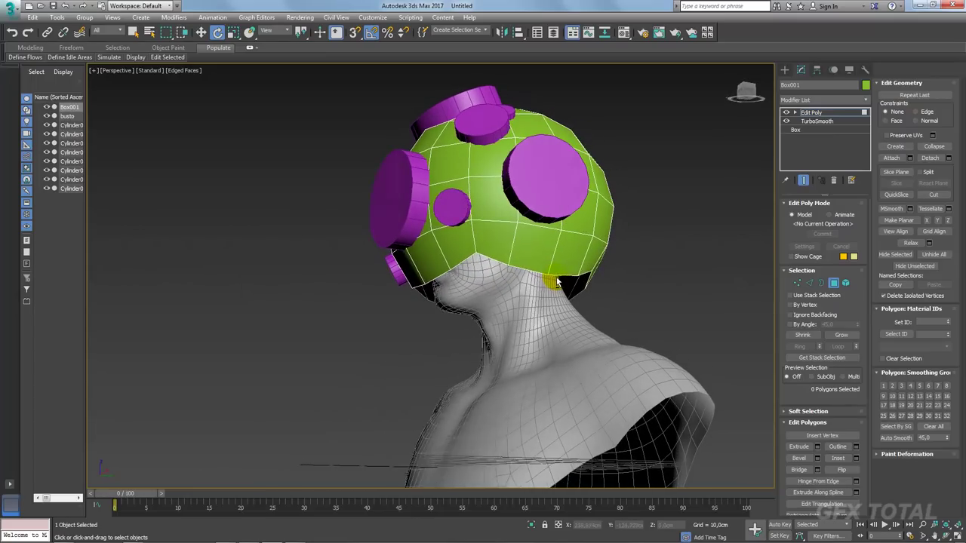
- Select the bottom open border, then try a Spherify modifier and delete it
{"action": "left_click", "coordinate": [821, 282]}
{"action": "left_click_drag", "start_coordinate": [575, 278], "coordinate": [574, 277]}
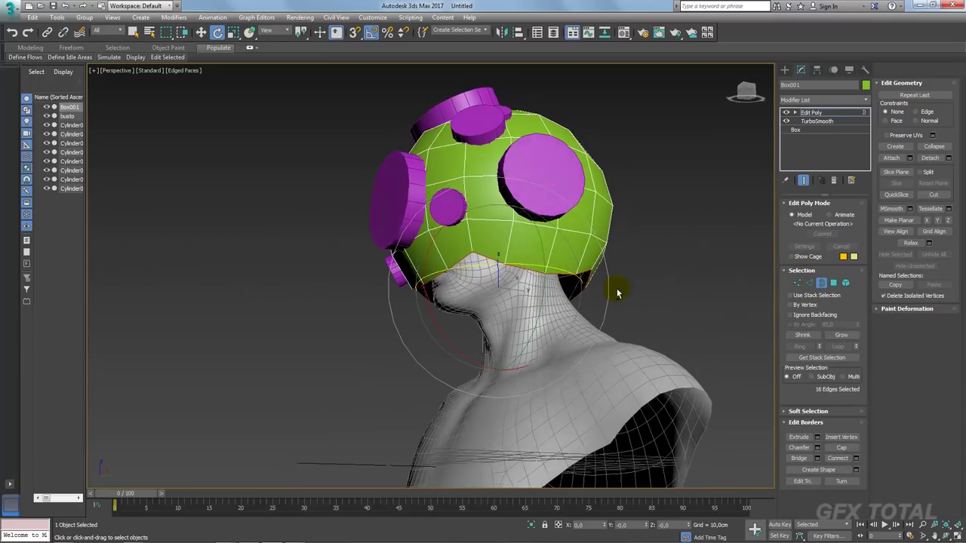
{"action": "middle_click_drag", "start_coordinate": [614, 287], "coordinate": [679, 249], "text": "alt"}
{"action": "left_click", "coordinate": [868, 101]}
{"action": "left_click_drag", "start_coordinate": [865, 140], "coordinate": [868, 370]}
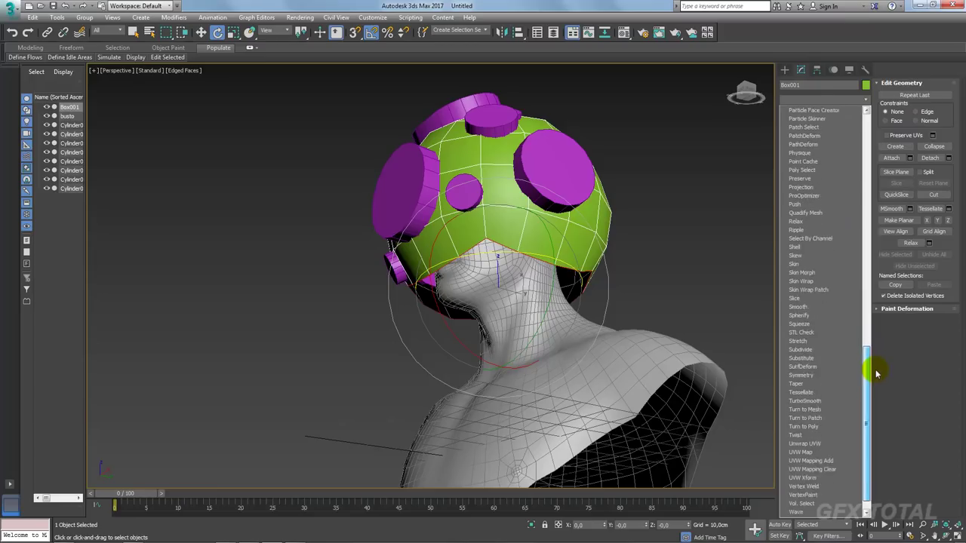
{"action": "left_click", "coordinate": [802, 298]}
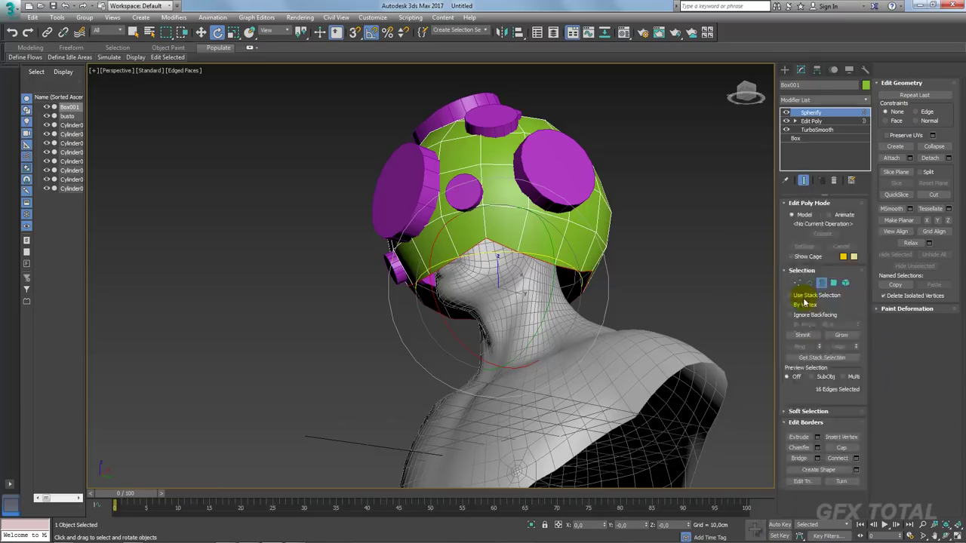
{"action": "mouse_move", "coordinate": [651, 274]}
{"action": "middle_mouse_down", "text": "alt"}
{"action": "mouse_move", "coordinate": [627, 254]}
{"action": "mouse_move", "coordinate": [674, 249]}
{"action": "mouse_move", "coordinate": [705, 295]}
{"action": "mouse_move", "coordinate": [692, 288]}
{"action": "middle_mouse_up", "text": "alt"}
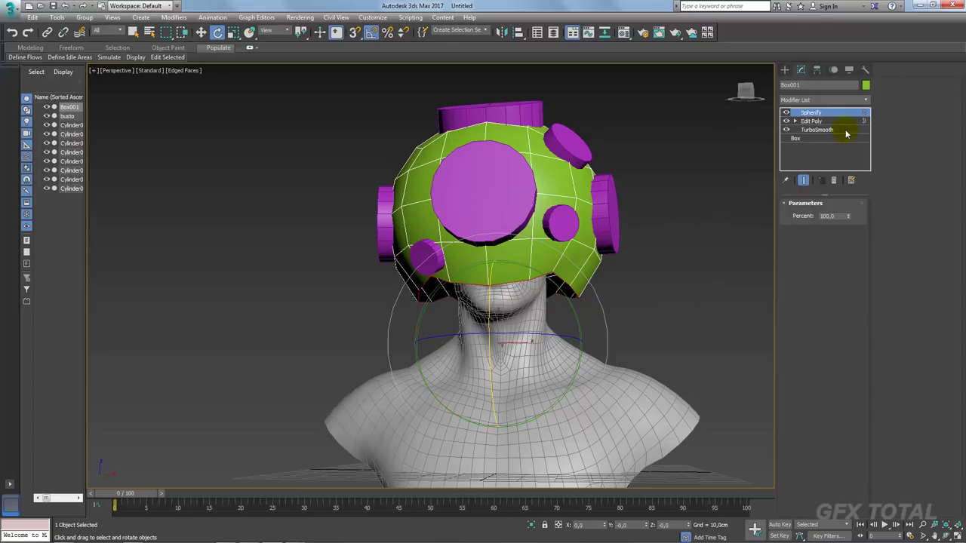
{"action": "left_click", "coordinate": [838, 179]}
{"action": "mouse_move", "coordinate": [690, 216]}
{"action": "middle_mouse_down", "text": "alt"}
{"action": "mouse_move", "coordinate": [646, 216]}
{"action": "mouse_move", "coordinate": [653, 231]}
{"action": "middle_mouse_up", "text": "alt"}
- Scale the bottom border inward to shrink the helmet's neck opening
{"action": "key", "text": "r"}
{"action": "left_click_drag", "start_coordinate": [501, 291], "coordinate": [501, 400]}
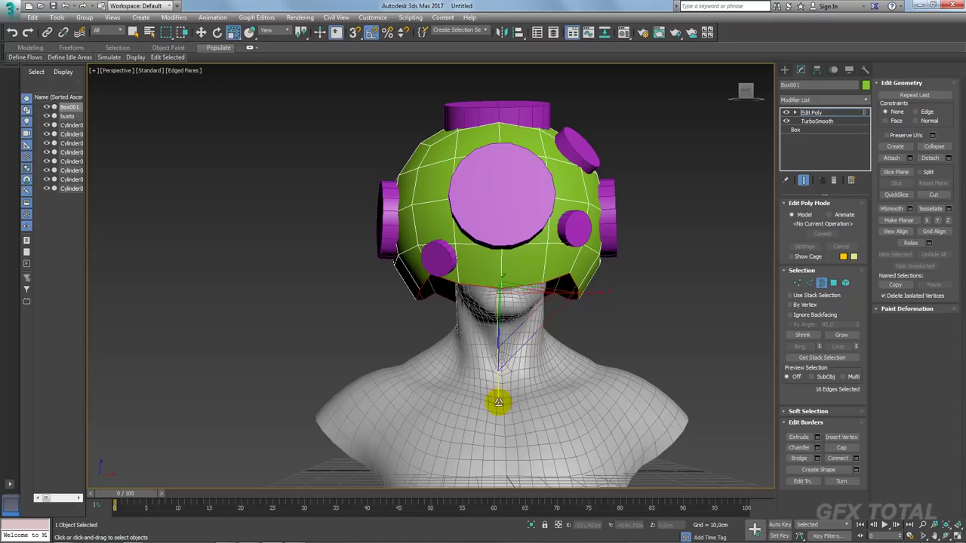
{"action": "key", "text": "w"}
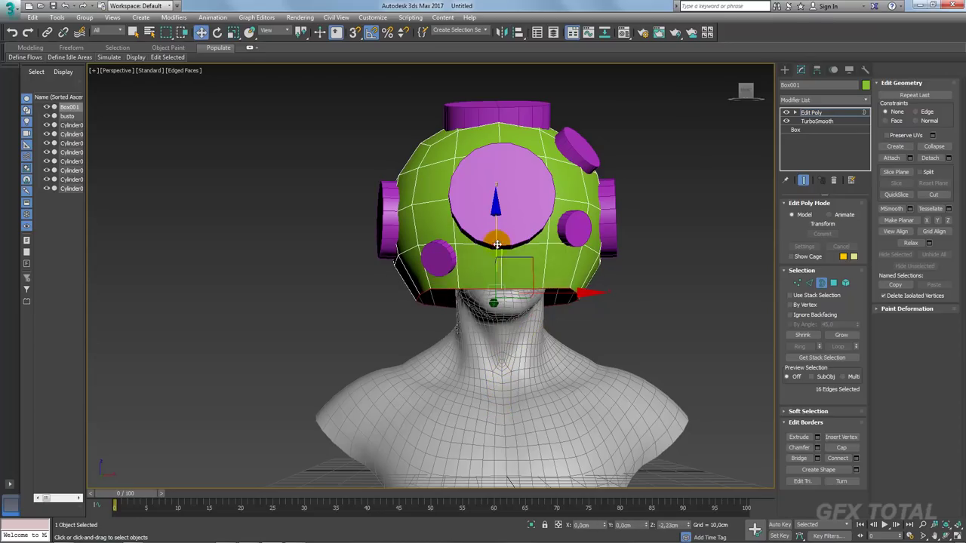
{"action": "mouse_move", "coordinate": [501, 270]}
{"action": "middle_mouse_down", "text": "alt"}
{"action": "mouse_move", "coordinate": [548, 283]}
{"action": "mouse_move", "coordinate": [507, 282]}
{"action": "mouse_move", "coordinate": [544, 301]}
{"action": "mouse_move", "coordinate": [591, 259]}
{"action": "middle_mouse_up", "text": "alt"}
{"action": "left_click", "coordinate": [812, 286]}
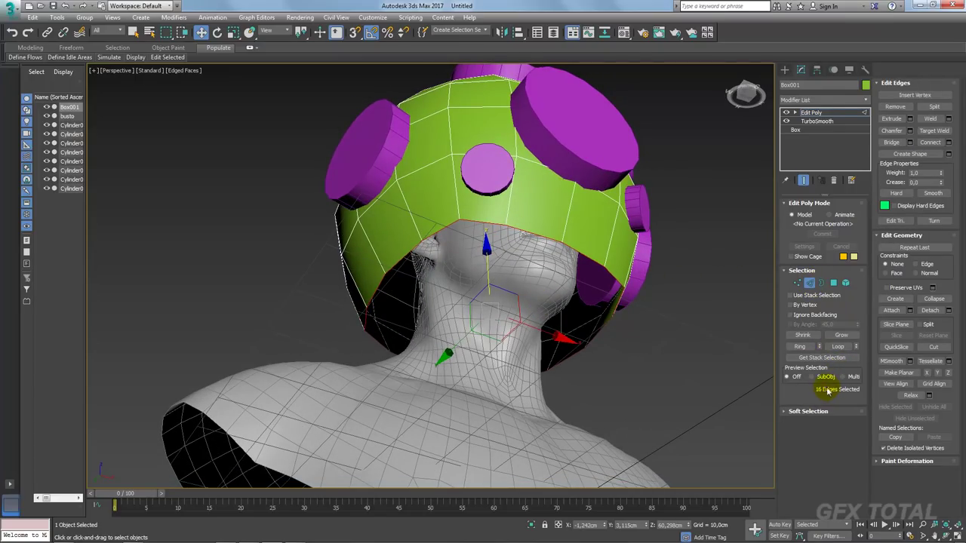
{"action": "mouse_move", "coordinate": [702, 151]}
{"action": "middle_mouse_down", "text": "alt"}
{"action": "mouse_move", "coordinate": [657, 155]}
{"action": "mouse_move", "coordinate": [717, 144]}
{"action": "middle_mouse_up", "text": "alt"}
{"action": "scroll", "coordinate": [657, 181], "scroll_direction": "down", "scroll_amount": 3}
{"action": "left_click", "coordinate": [785, 70]}
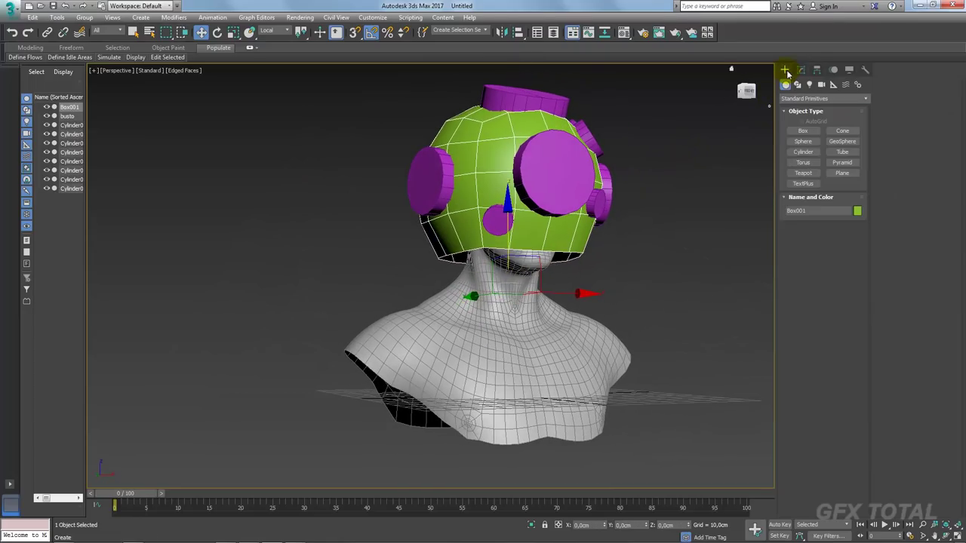
- Create a cylinder and align it pivot-to-pivot with Box001
{"action": "left_click", "coordinate": [803, 151]}
{"action": "left_click_drag", "start_coordinate": [674, 400], "coordinate": [705, 406]}
{"action": "left_click", "coordinate": [715, 317]}
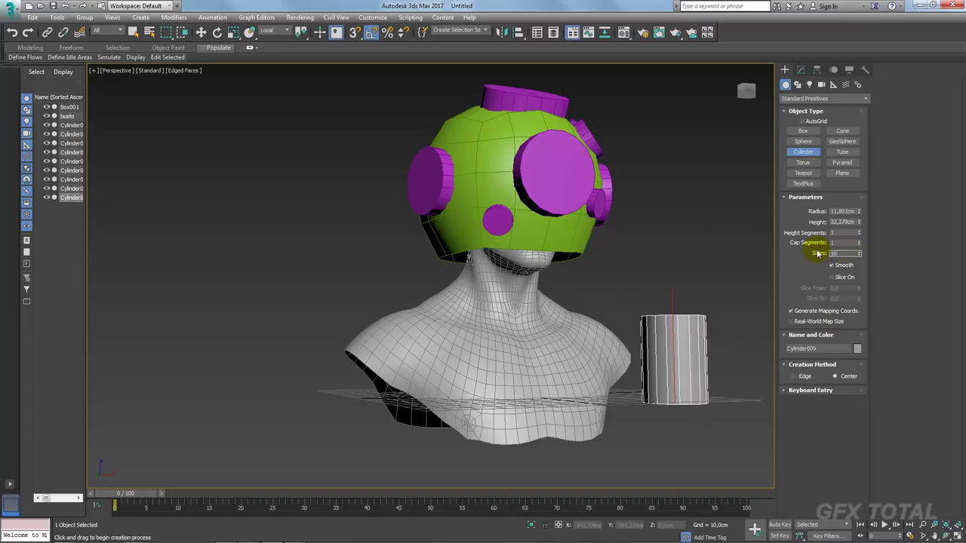
{"action": "middle_click_drag", "start_coordinate": [724, 255], "coordinate": [688, 264], "text": "alt"}
{"action": "key", "text": "alt+a"}
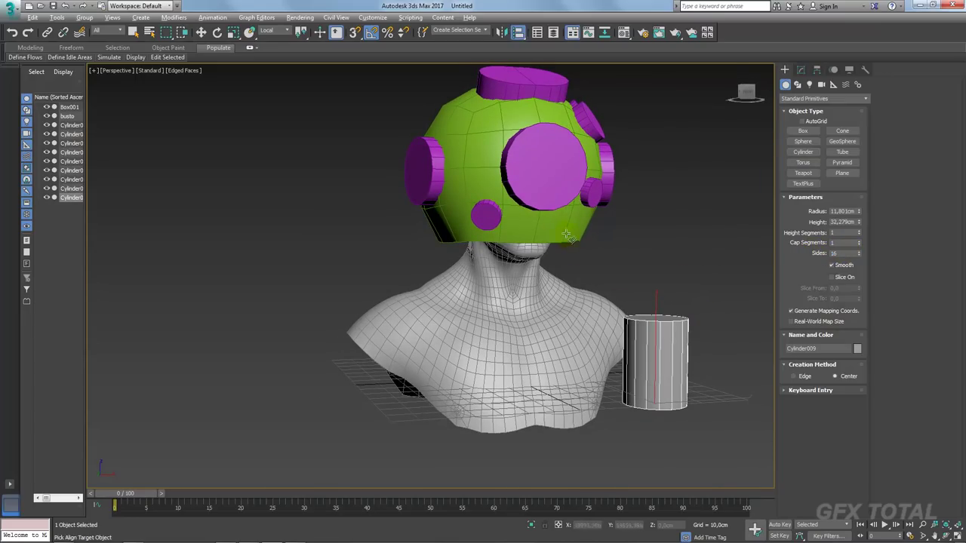
{"action": "left_click", "coordinate": [558, 281]}
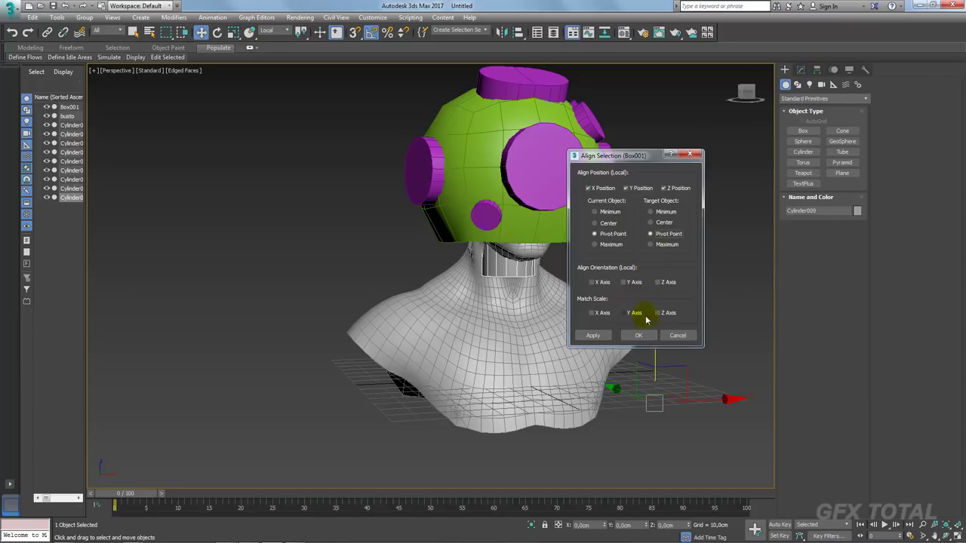
{"action": "left_click", "coordinate": [646, 333]}
- Widen the cylinder's radius to about 32 cm and twist it slightly around its vertical axis
{"action": "left_click", "coordinate": [801, 69]}
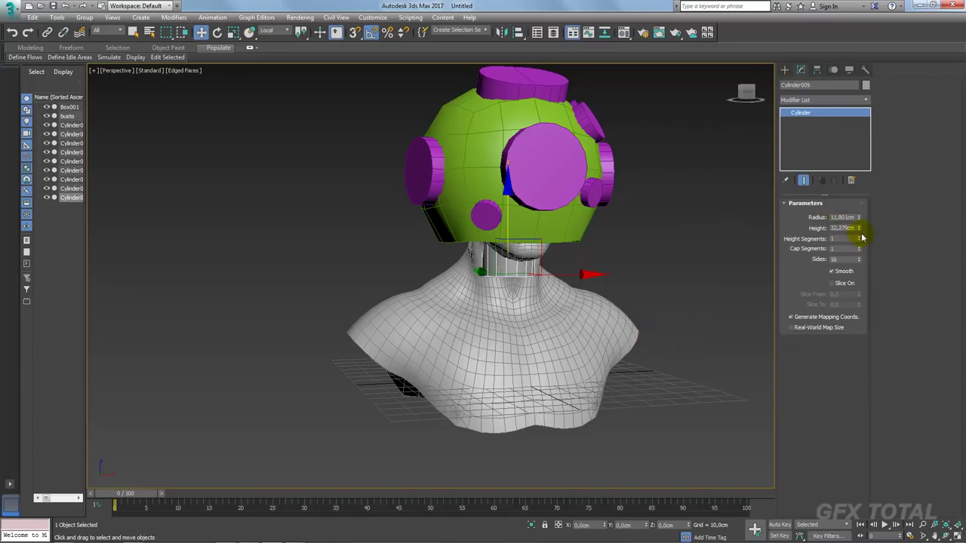
{"action": "mouse_move", "coordinate": [858, 216]}
{"action": "left_mouse_down"}
{"action": "mouse_move", "coordinate": [846, 122]}
{"action": "mouse_move", "coordinate": [843, 133]}
{"action": "mouse_move", "coordinate": [855, 132]}
{"action": "left_mouse_up"}
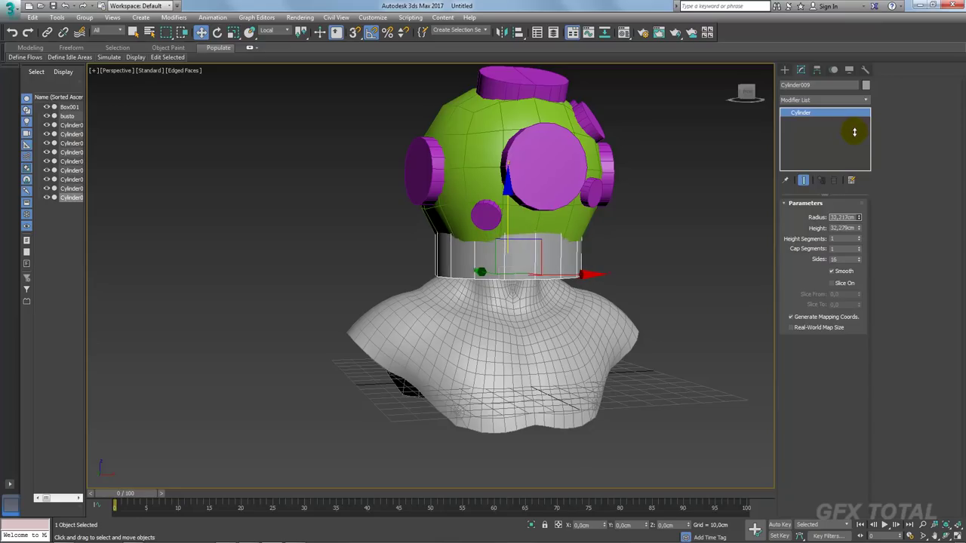
{"action": "middle_click_drag", "start_coordinate": [619, 295], "coordinate": [520, 298], "text": "alt"}
{"action": "key", "text": "alt+Tab"}
{"action": "key", "text": "alt+Tab"}
{"action": "key", "text": "e"}
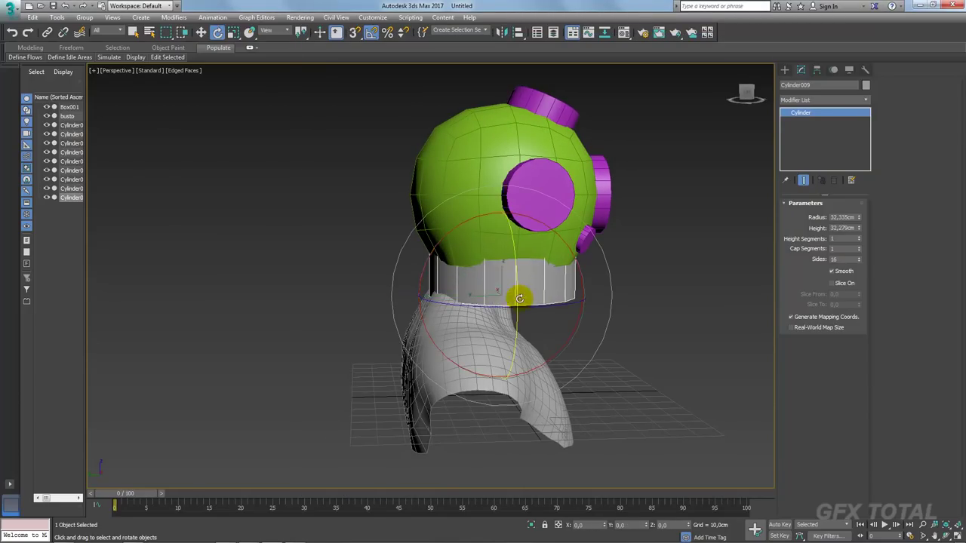
{"action": "mouse_move", "coordinate": [520, 299]}
{"action": "left_mouse_down"}
{"action": "mouse_move", "coordinate": [494, 306]}
{"action": "mouse_move", "coordinate": [608, 308]}
{"action": "left_mouse_up"}
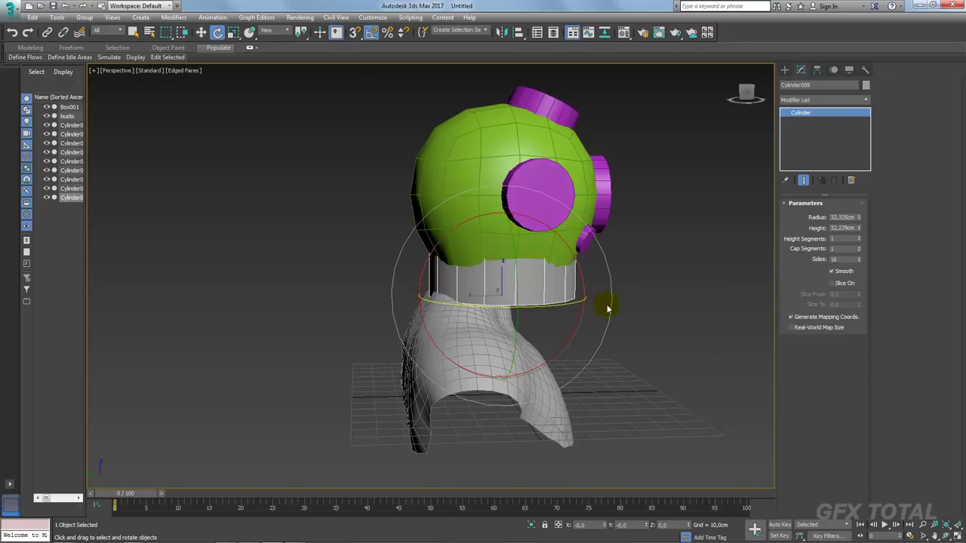
- Move the 16-sided neck cylinder down below the helmet around the bust's neck
{"action": "middle_click_drag", "start_coordinate": [607, 308], "coordinate": [545, 302], "text": "alt"}
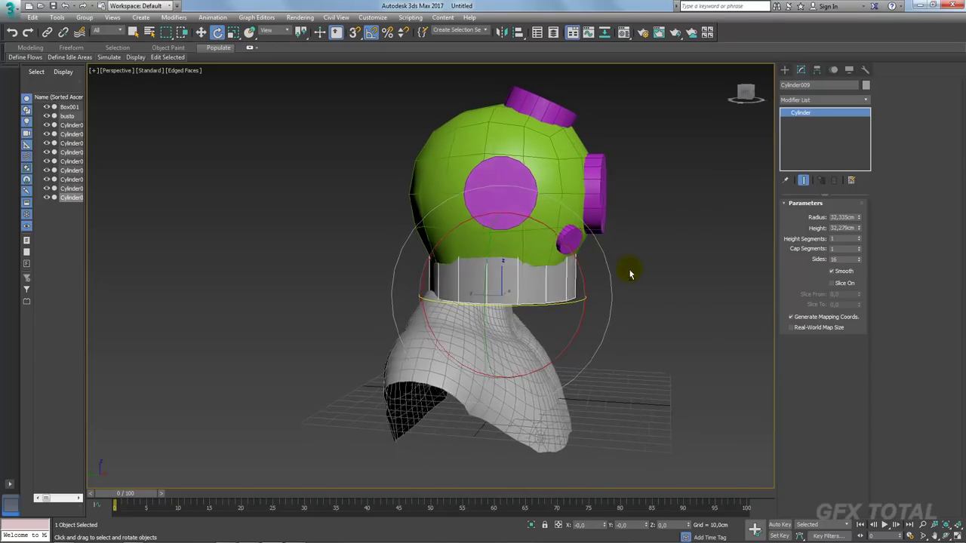
{"action": "middle_click_drag", "start_coordinate": [632, 270], "coordinate": [662, 250], "text": "alt"}
{"action": "left_click", "coordinate": [521, 180]}
{"action": "left_click", "coordinate": [473, 280]}
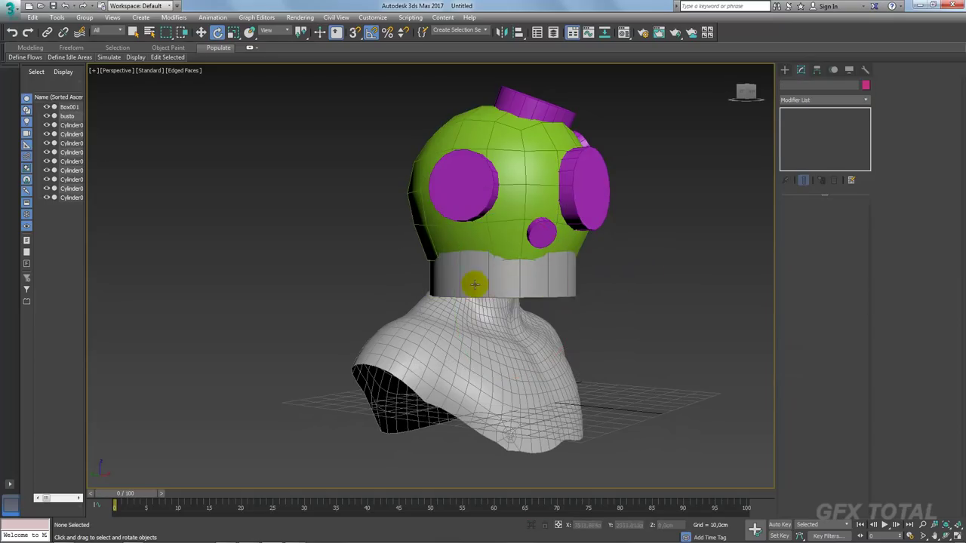
{"action": "key", "text": "w"}
{"action": "left_click_drag", "start_coordinate": [504, 283], "coordinate": [504, 317]}
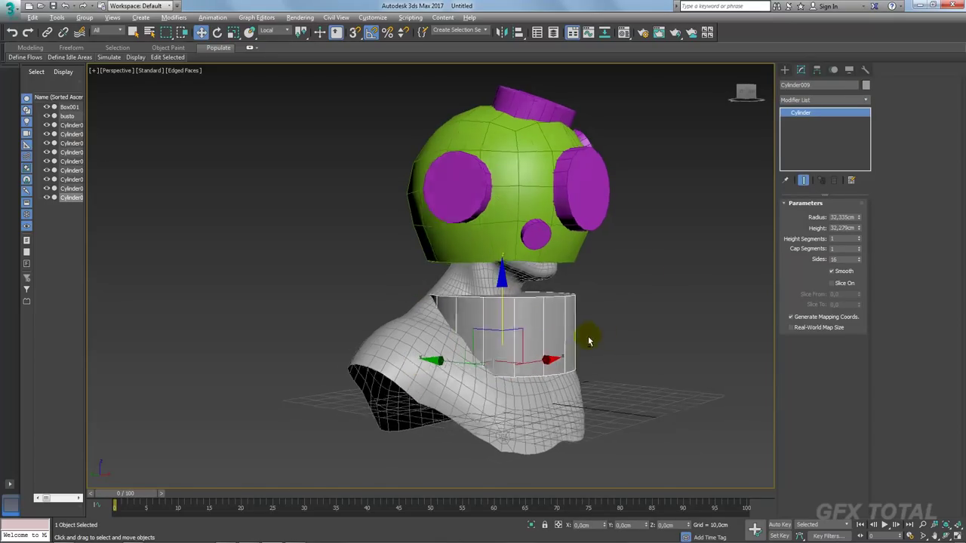
- Attach Cylinder009 to Box001 and bridge the helmet's bottom border to the cylinder's top
{"action": "middle_click_drag", "start_coordinate": [582, 334], "coordinate": [546, 235], "text": "alt"}
{"action": "left_click", "coordinate": [492, 234]}
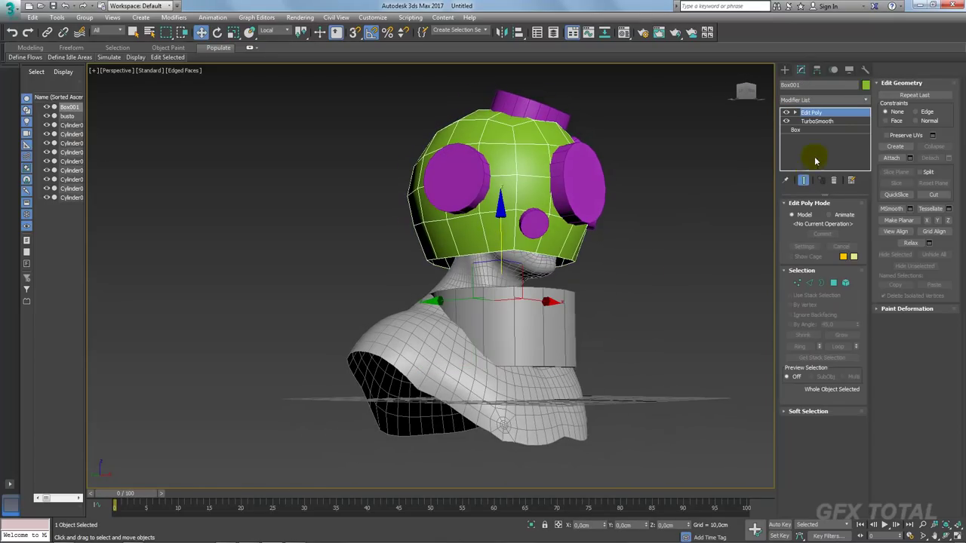
{"action": "left_click", "coordinate": [891, 158]}
{"action": "left_click", "coordinate": [547, 310]}
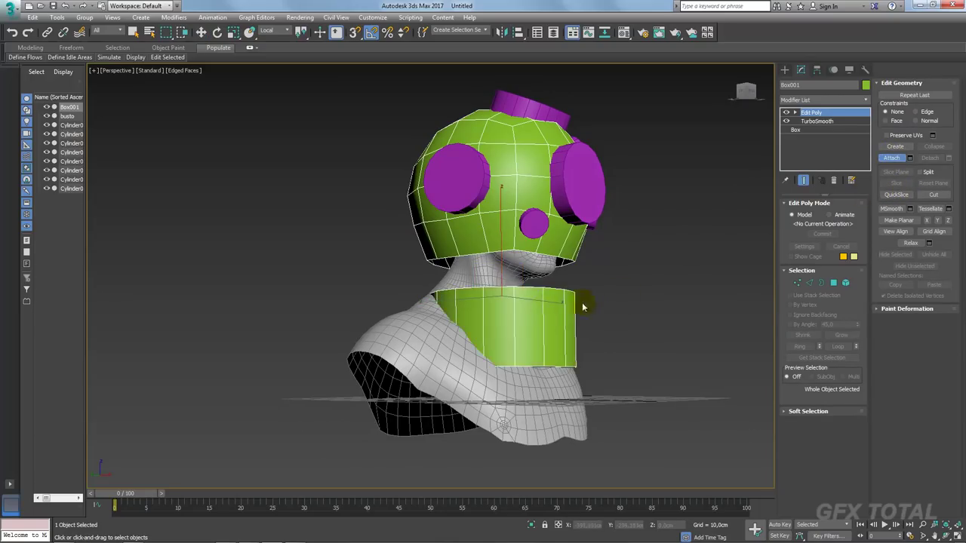
{"action": "middle_click_drag", "start_coordinate": [582, 307], "coordinate": [638, 304], "text": "alt"}
{"action": "left_click", "coordinate": [834, 284]}
{"action": "key", "text": "w"}
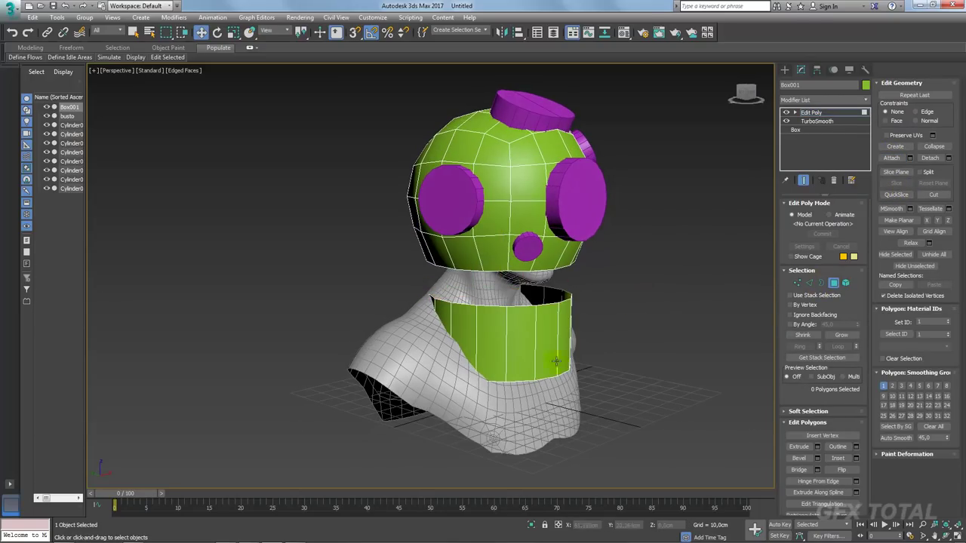
{"action": "left_click", "coordinate": [821, 283]}
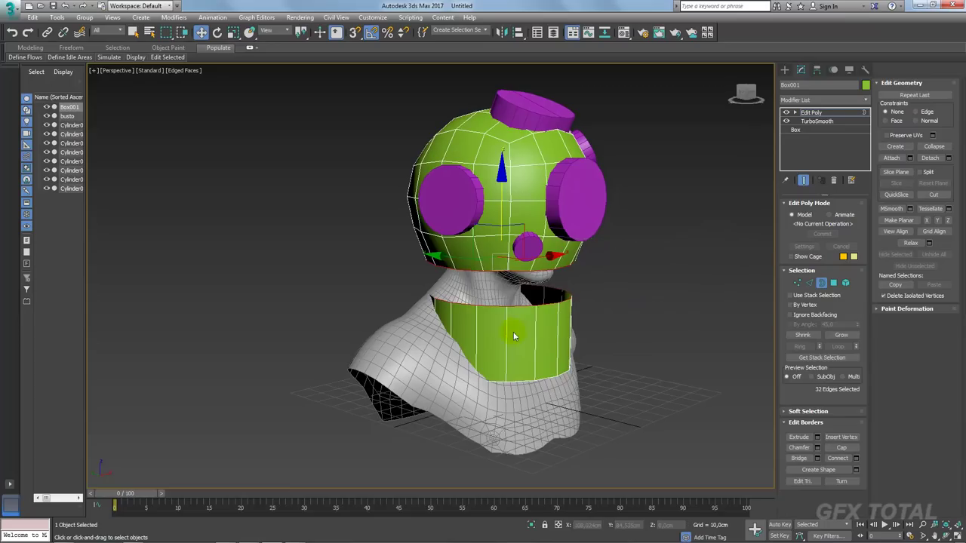
{"action": "left_click", "coordinate": [798, 458]}
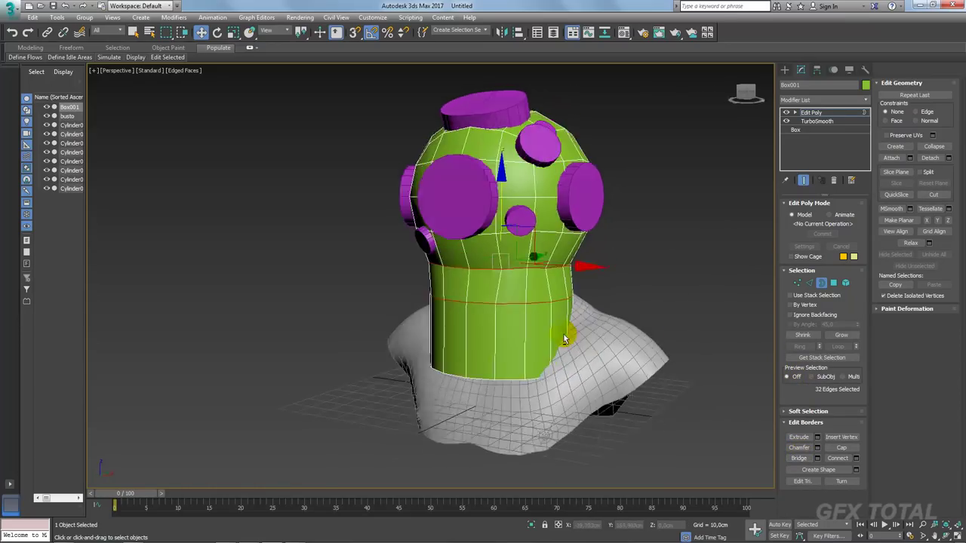
{"action": "middle_click_drag", "start_coordinate": [593, 329], "coordinate": [675, 267], "text": "alt"}
- Select the edge loop at the top of the neck where it meets the helmet
{"action": "left_click", "coordinate": [809, 282]}
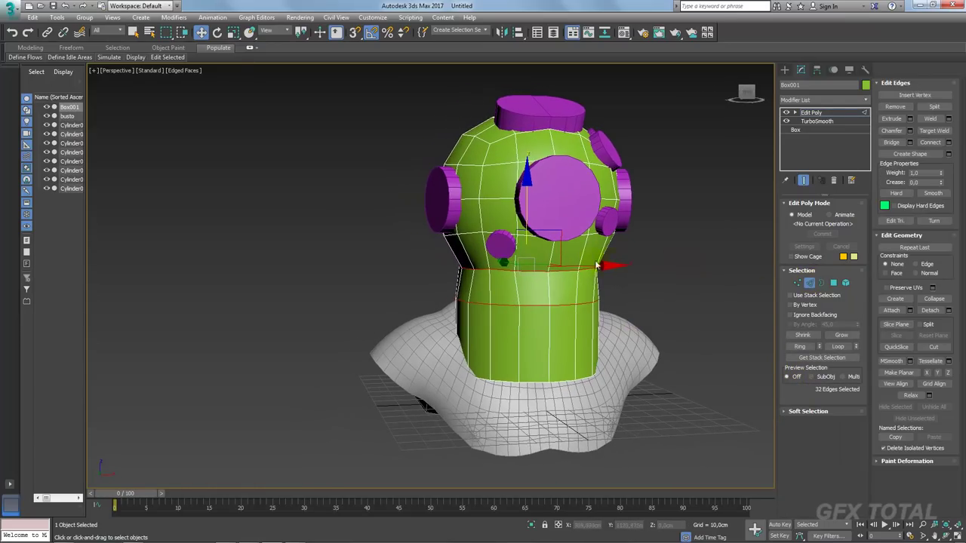
{"action": "scroll", "coordinate": [562, 277], "scroll_direction": "up", "scroll_amount": 4}
{"action": "double_click", "coordinate": [542, 287]}
{"action": "mouse_move", "coordinate": [658, 306]}
{"action": "middle_mouse_down", "text": "alt"}
{"action": "mouse_move", "coordinate": [545, 304]}
{"action": "mouse_move", "coordinate": [675, 315]}
{"action": "mouse_move", "coordinate": [651, 305]}
{"action": "middle_mouse_up", "text": "alt"}
{"action": "scroll", "coordinate": [629, 319], "scroll_direction": "down", "scroll_amount": 5}
{"action": "key", "text": "alt+Tab"}
{"action": "key", "text": "alt+Tab"}
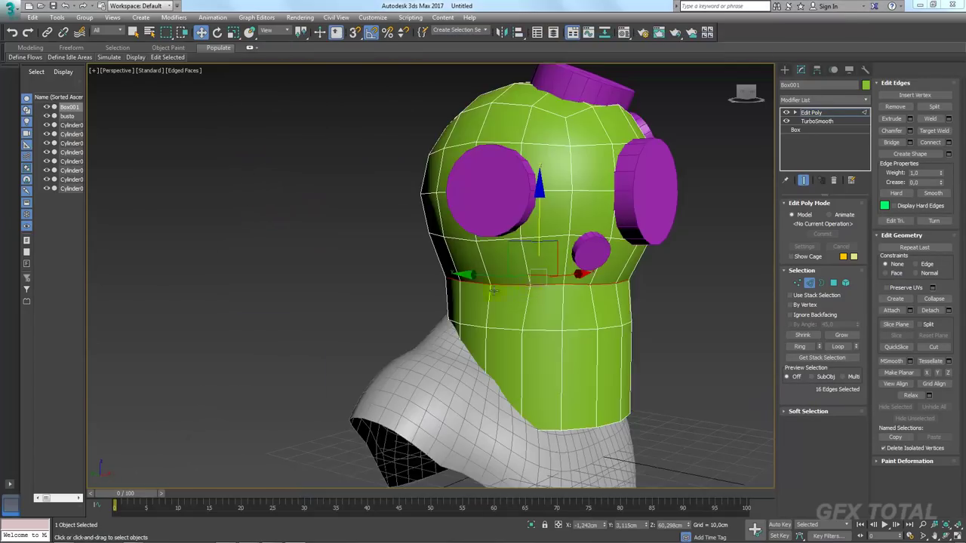
{"action": "scroll", "coordinate": [538, 278], "scroll_direction": "up", "scroll_amount": 1}
{"action": "scroll", "coordinate": [538, 279], "scroll_direction": "up", "scroll_amount": 3}
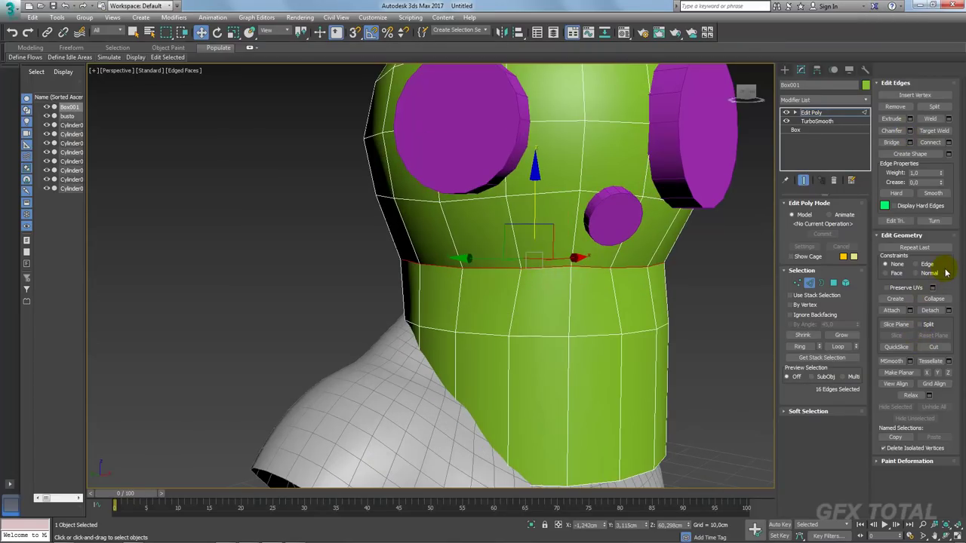
- Apply Relax four times to even out the 16-edge seam loop
{"action": "left_click", "coordinate": [911, 395]}
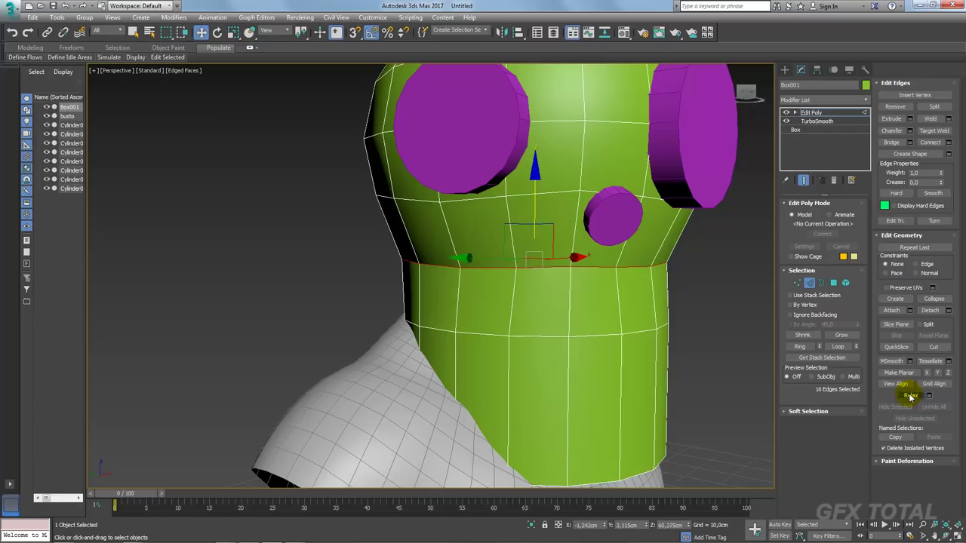
{"action": "left_click", "coordinate": [912, 395]}
{"action": "left_click", "coordinate": [911, 396]}
{"action": "left_click", "coordinate": [911, 395]}
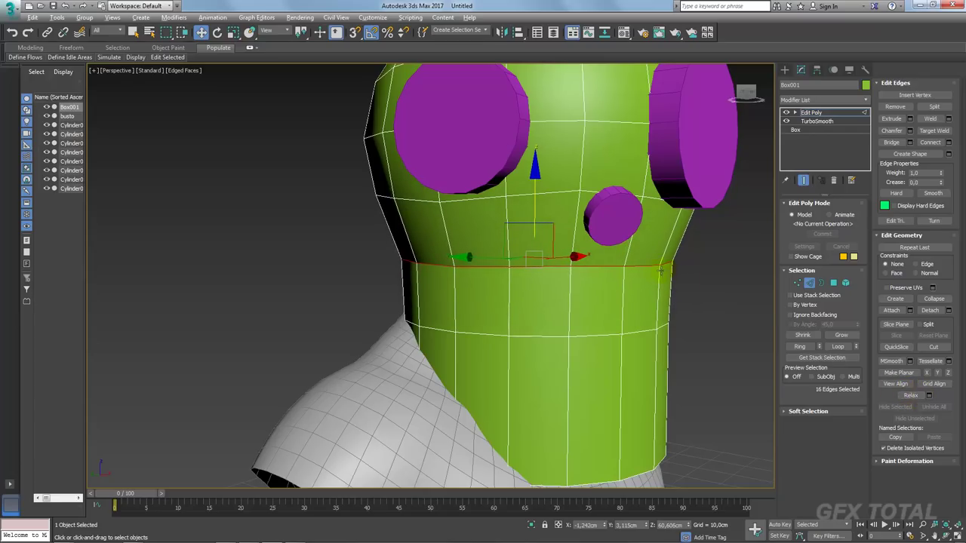
{"action": "middle_click_drag", "start_coordinate": [662, 273], "coordinate": [649, 294], "text": "alt"}
{"action": "key", "text": "r"}
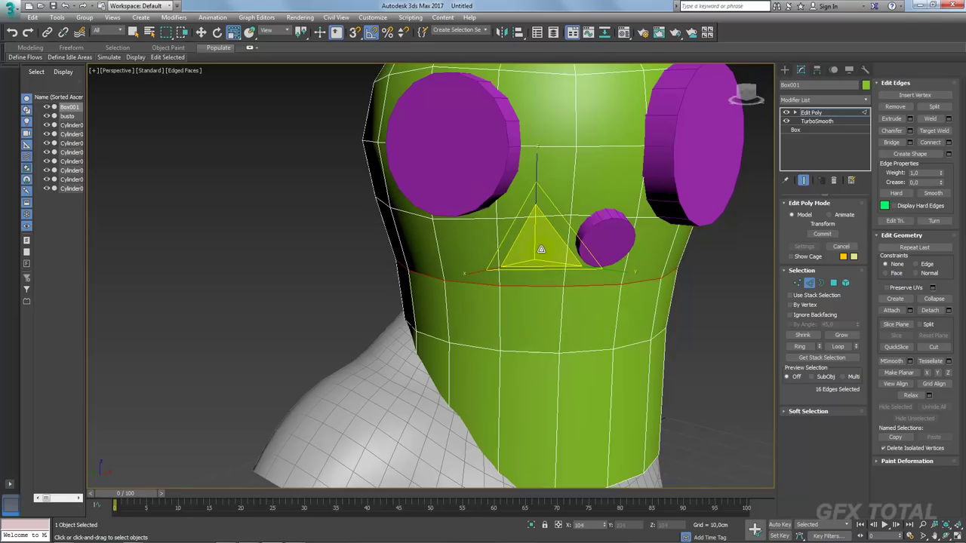
{"action": "middle_click_drag", "start_coordinate": [540, 249], "coordinate": [622, 296], "text": "alt"}
{"action": "scroll", "coordinate": [562, 253], "scroll_direction": "down", "scroll_amount": 3}
{"action": "scroll", "coordinate": [585, 279], "scroll_direction": "up", "scroll_amount": 3}
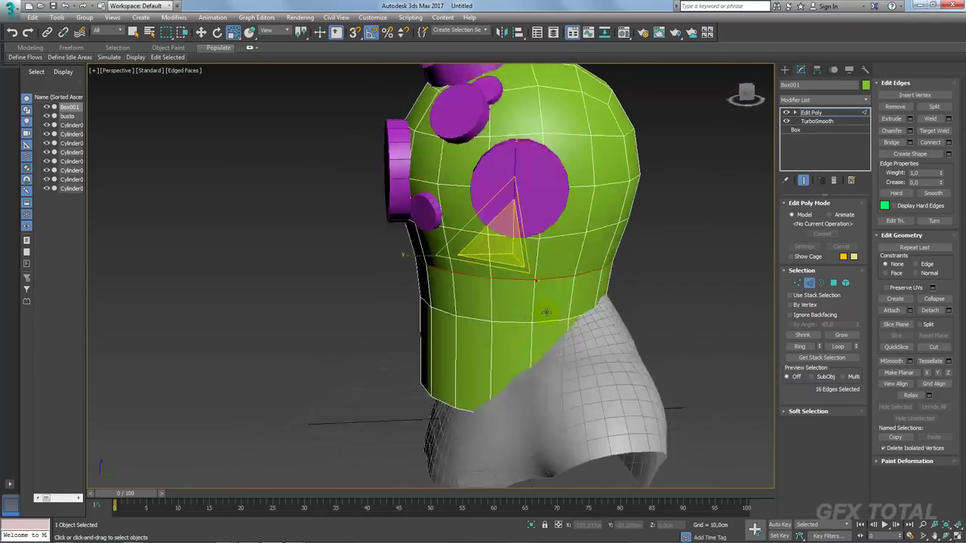
{"action": "key", "text": "alt+Tab"}
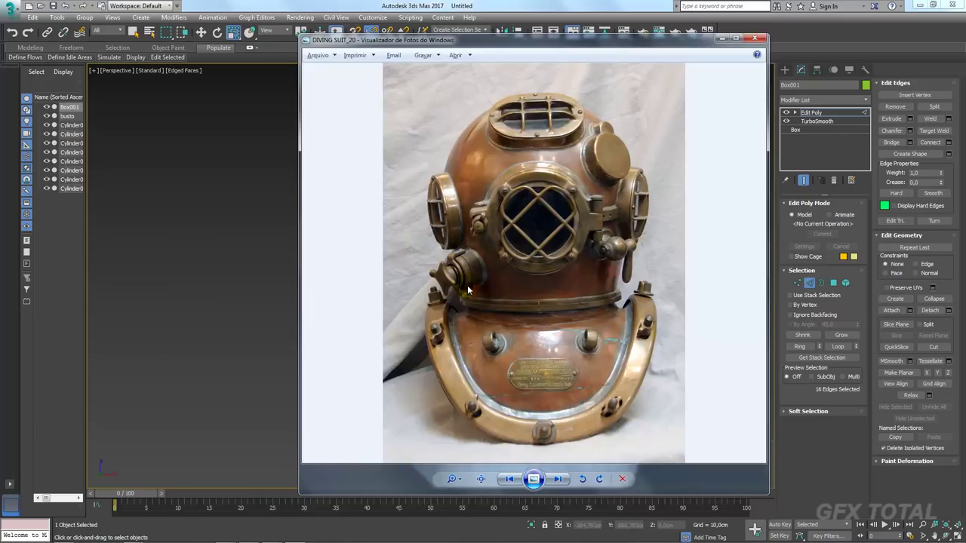
{"action": "key", "text": "alt+Tab"}
{"action": "middle_click_drag", "start_coordinate": [468, 289], "coordinate": [531, 241], "text": "alt"}
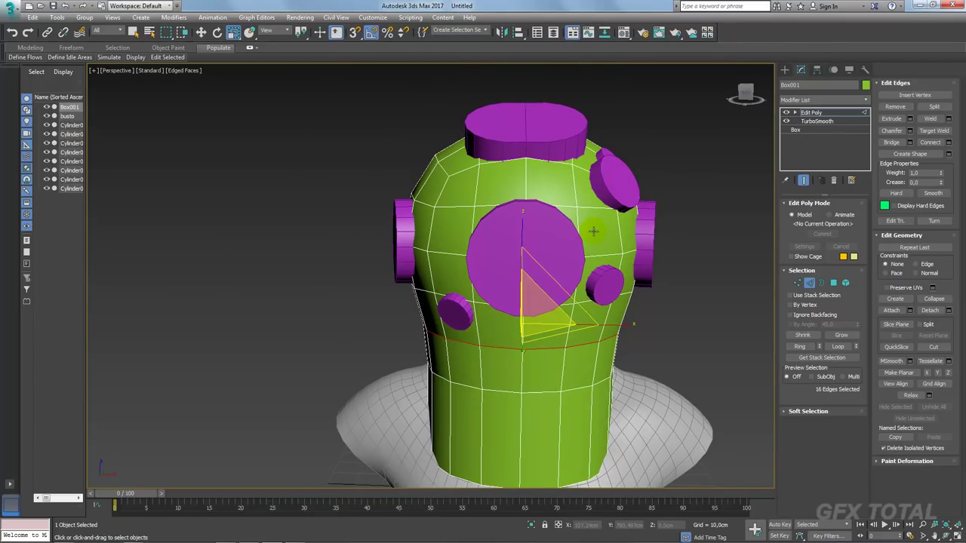
- Make the large front porthole cylinder see-through with Alt+X
{"action": "middle_click_drag", "start_coordinate": [594, 232], "coordinate": [640, 251], "text": "alt"}
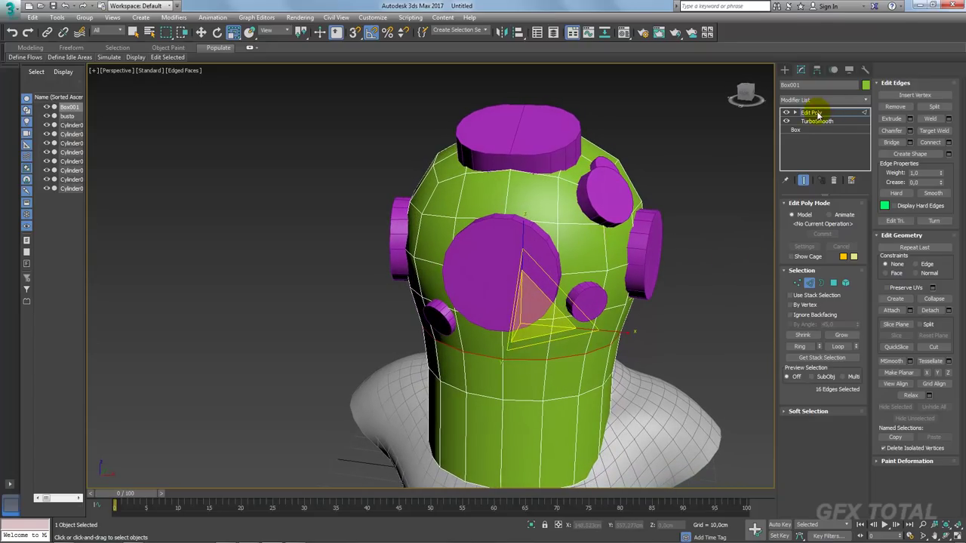
{"action": "middle_click_drag", "start_coordinate": [759, 285], "coordinate": [728, 280], "text": "alt"}
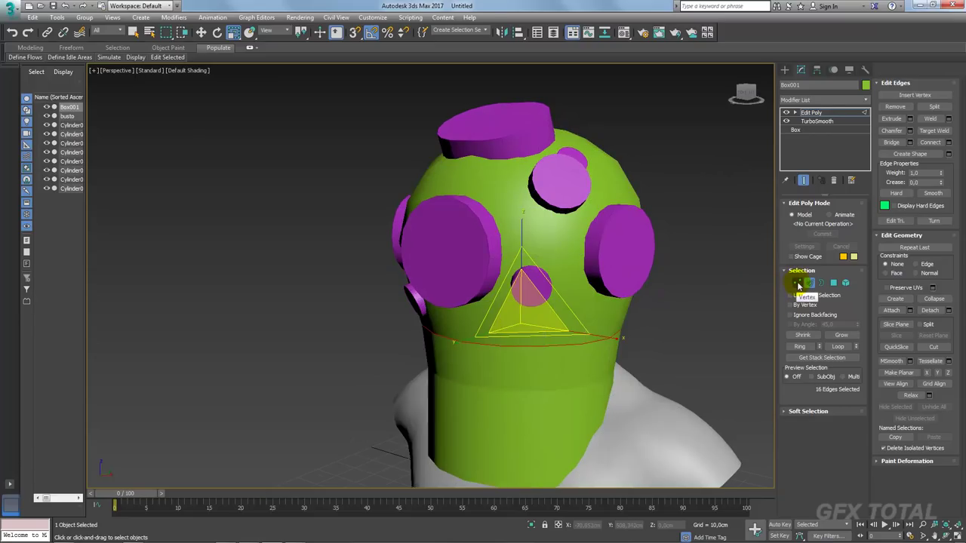
{"action": "left_click", "coordinate": [817, 120]}
{"action": "left_click", "coordinate": [472, 227]}
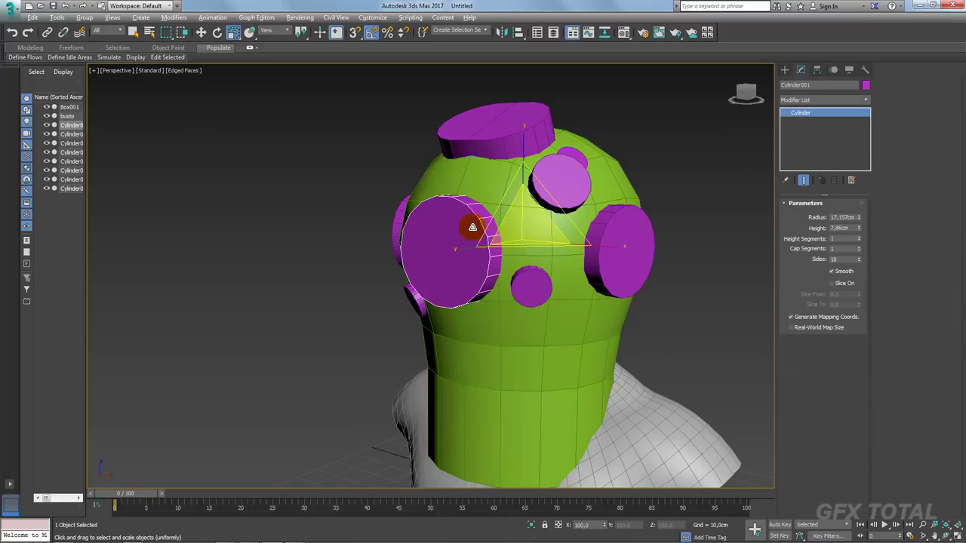
{"action": "key", "text": "alt+x"}
- On the head mesh Box001, select two vertices near the porthole and try moving them outward, undoing the misplaced move
{"action": "middle_click_drag", "start_coordinate": [500, 252], "coordinate": [518, 258], "text": "alt"}
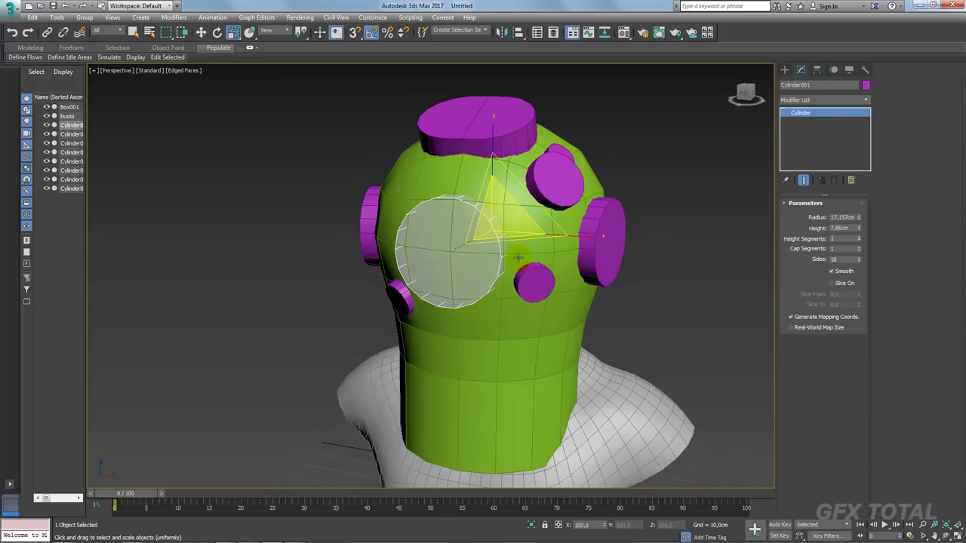
{"action": "left_click", "coordinate": [498, 322]}
{"action": "left_click", "coordinate": [799, 282]}
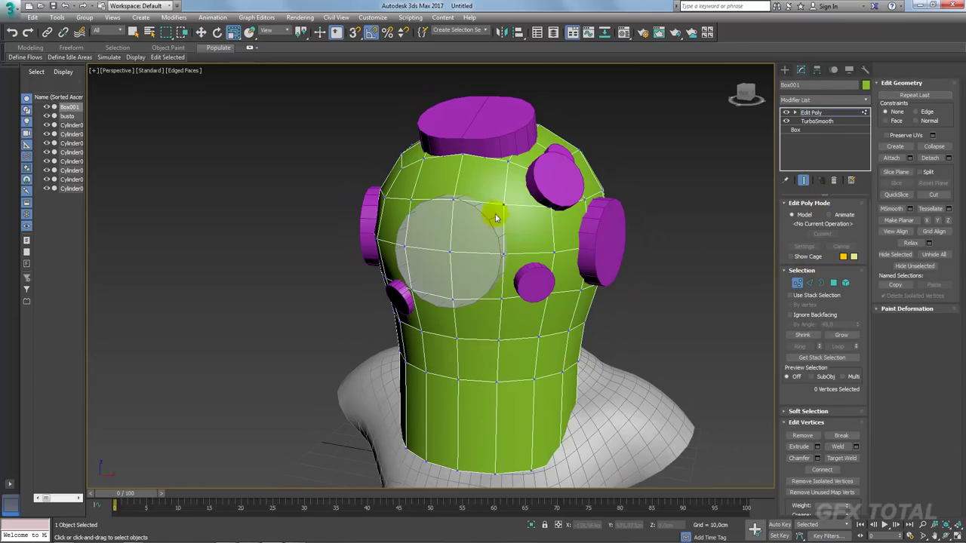
{"action": "left_click", "coordinate": [453, 200]}
{"action": "left_click", "coordinate": [450, 299], "text": "ctrl"}
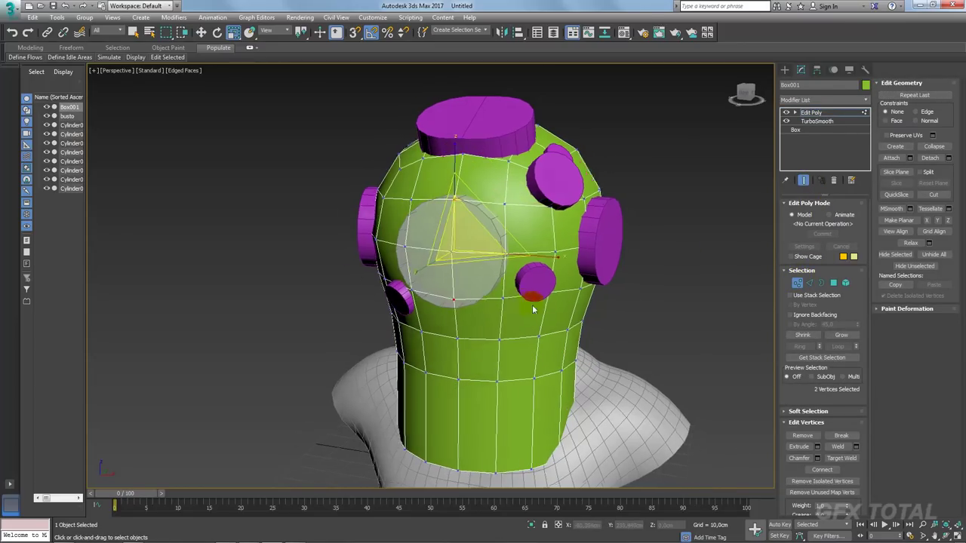
{"action": "mouse_move", "coordinate": [534, 302]}
{"action": "middle_mouse_down", "text": "alt"}
{"action": "mouse_move", "coordinate": [548, 308]}
{"action": "mouse_move", "coordinate": [487, 208]}
{"action": "middle_mouse_up", "text": "alt"}
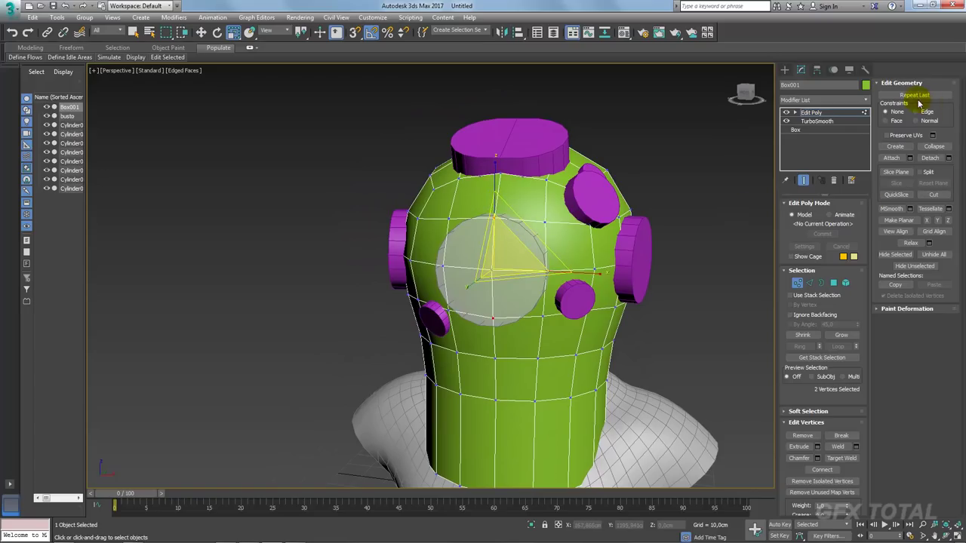
{"action": "left_click_drag", "start_coordinate": [481, 155], "coordinate": [494, 159]}
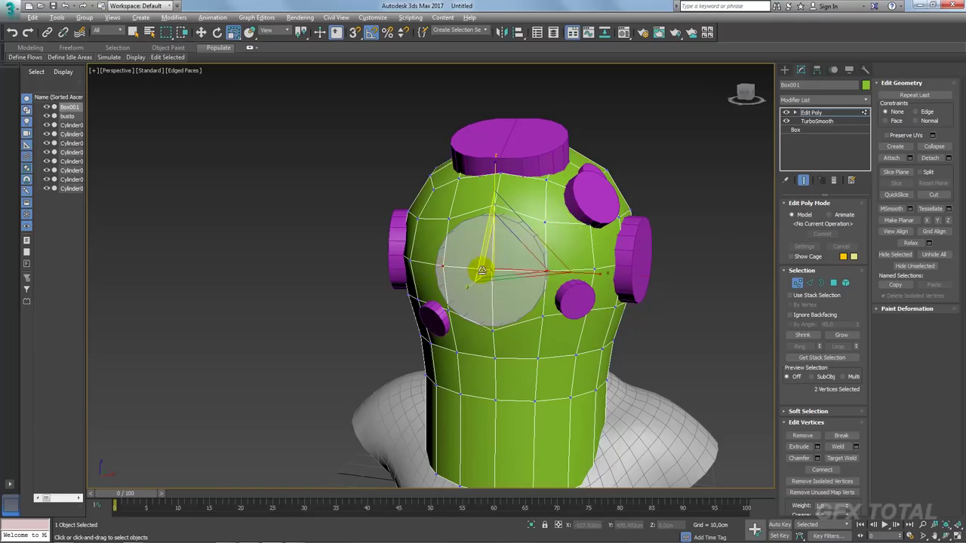
{"action": "left_click_drag", "start_coordinate": [482, 270], "coordinate": [607, 273]}
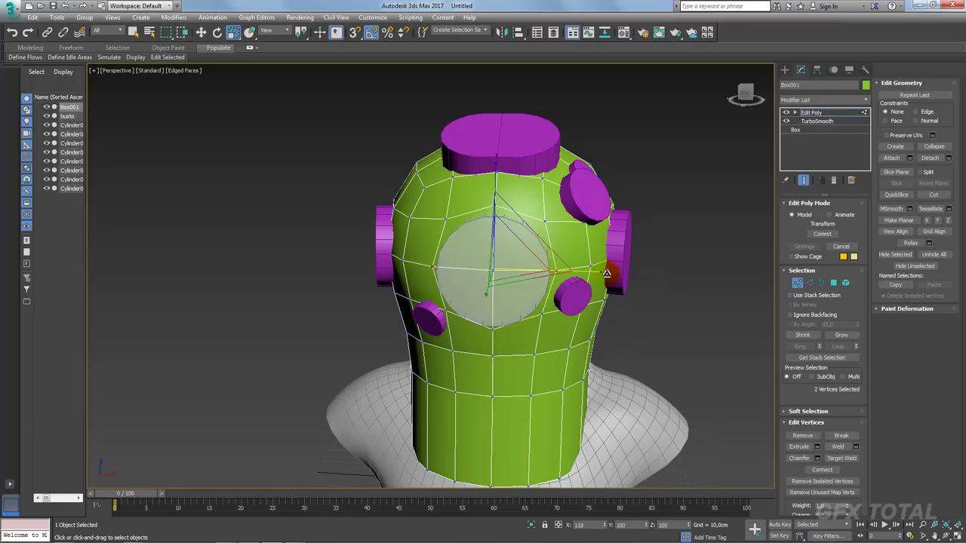
{"action": "middle_click_drag", "start_coordinate": [607, 273], "coordinate": [496, 273], "text": "alt"}
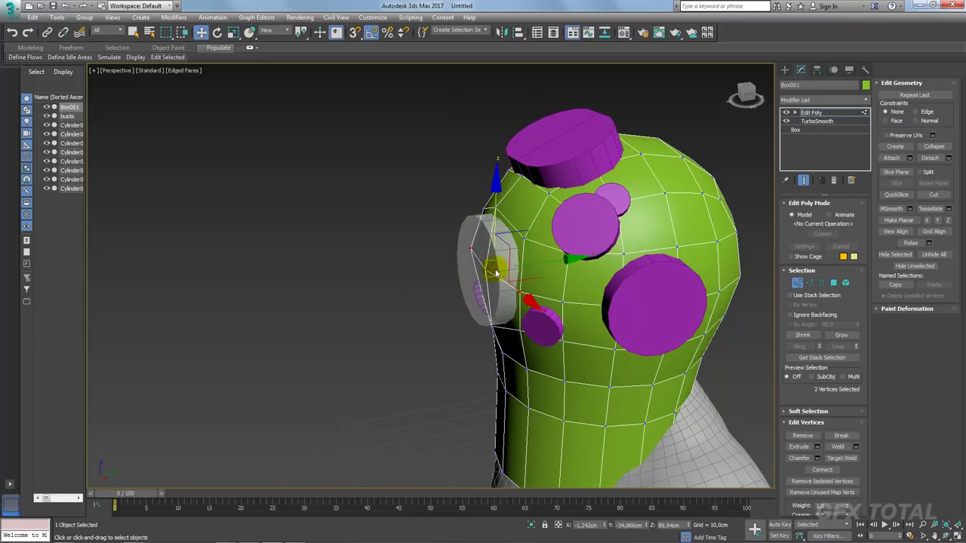
{"action": "left_click_drag", "start_coordinate": [547, 264], "coordinate": [423, 266]}
{"action": "key", "text": "ctrl+z"}
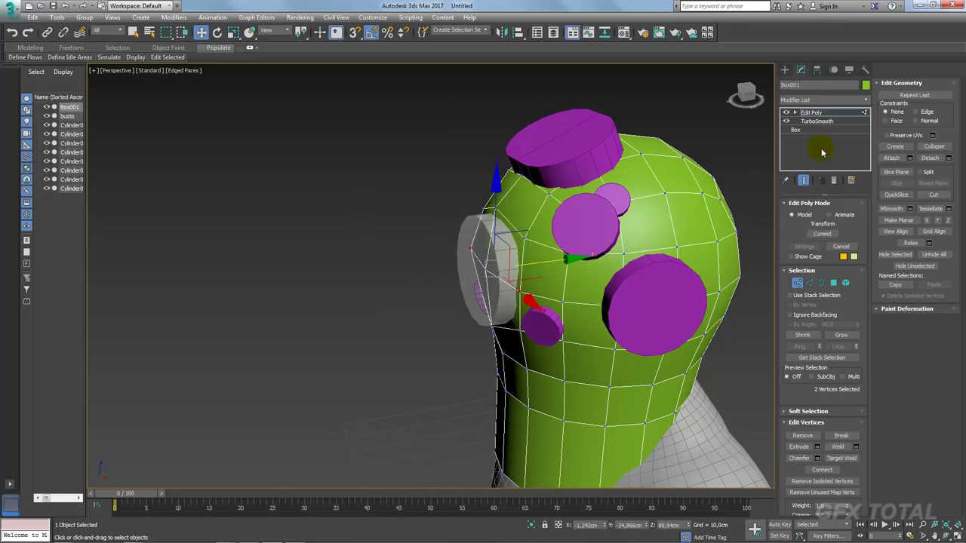
- With Edge constraint on, slide the selected vertices along edges to follow the porthole circle
{"action": "left_click", "coordinate": [924, 115]}
{"action": "mouse_move", "coordinate": [548, 263]}
{"action": "left_mouse_down"}
{"action": "mouse_move", "coordinate": [477, 267]}
{"action": "mouse_move", "coordinate": [541, 265]}
{"action": "mouse_move", "coordinate": [528, 268]}
{"action": "left_mouse_up"}
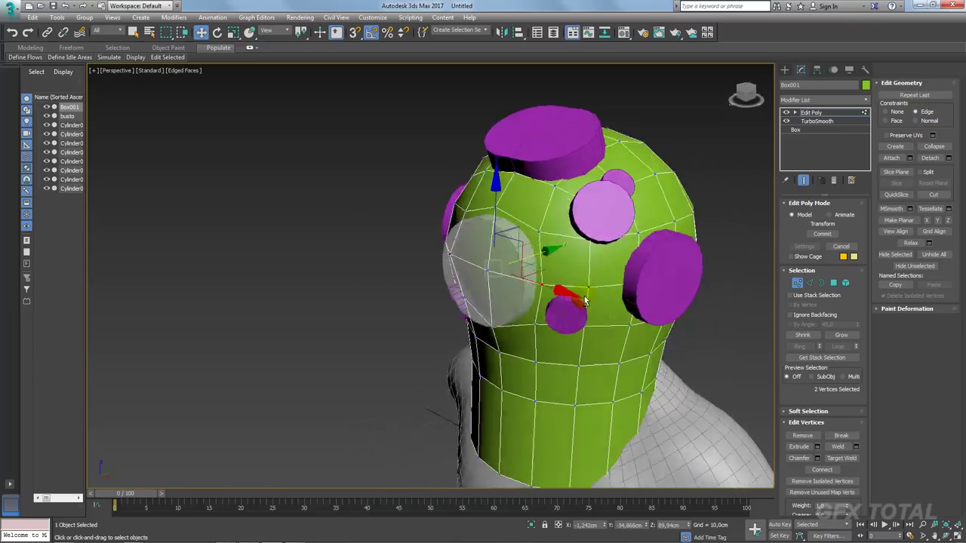
{"action": "middle_click_drag", "start_coordinate": [563, 297], "coordinate": [614, 299], "text": "alt"}
{"action": "left_click_drag", "start_coordinate": [595, 300], "coordinate": [559, 308]}
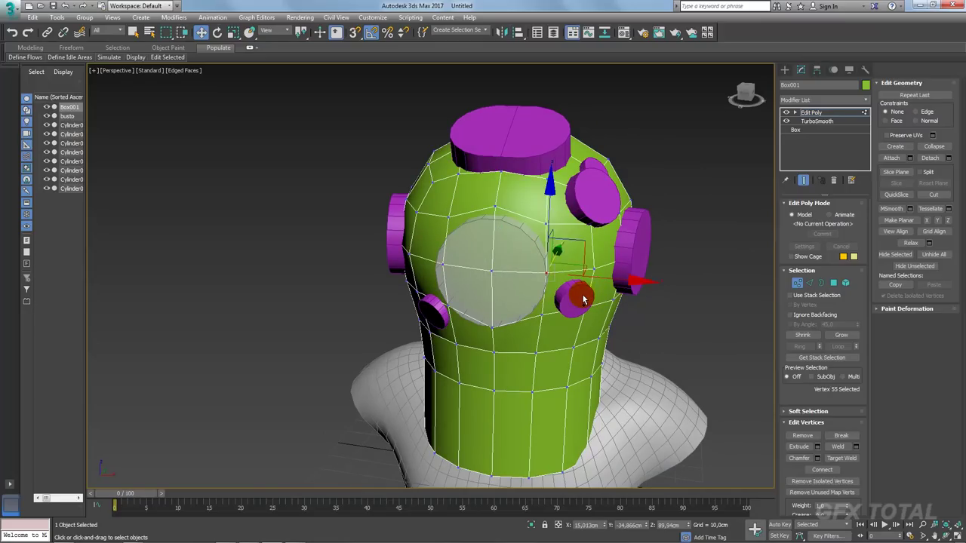
{"action": "middle_click_drag", "start_coordinate": [558, 306], "coordinate": [600, 306]}
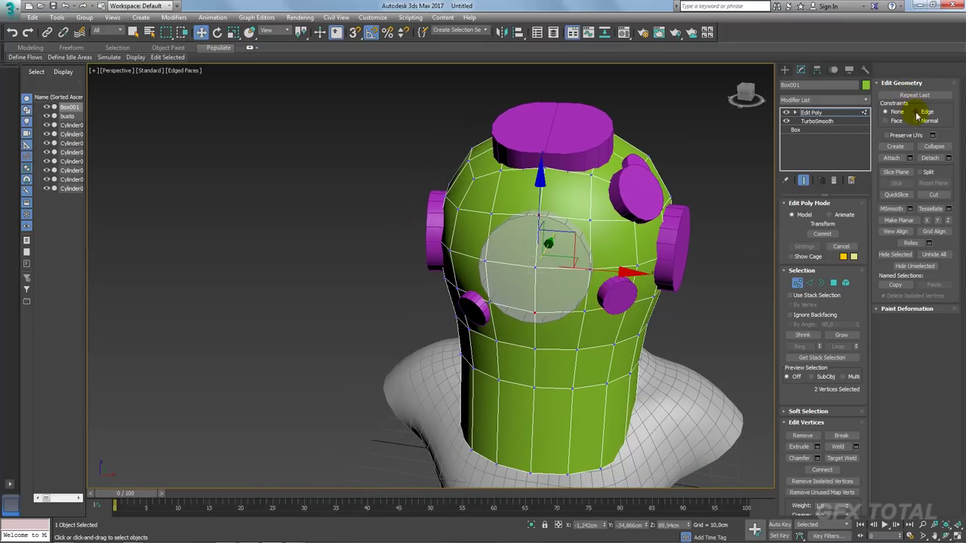
{"action": "middle_click_drag", "start_coordinate": [716, 202], "coordinate": [575, 197], "text": "alt"}
- Scale an opposite vertex pair on the porthole outline to 112% along X, then 105%
{"action": "key", "text": "r"}
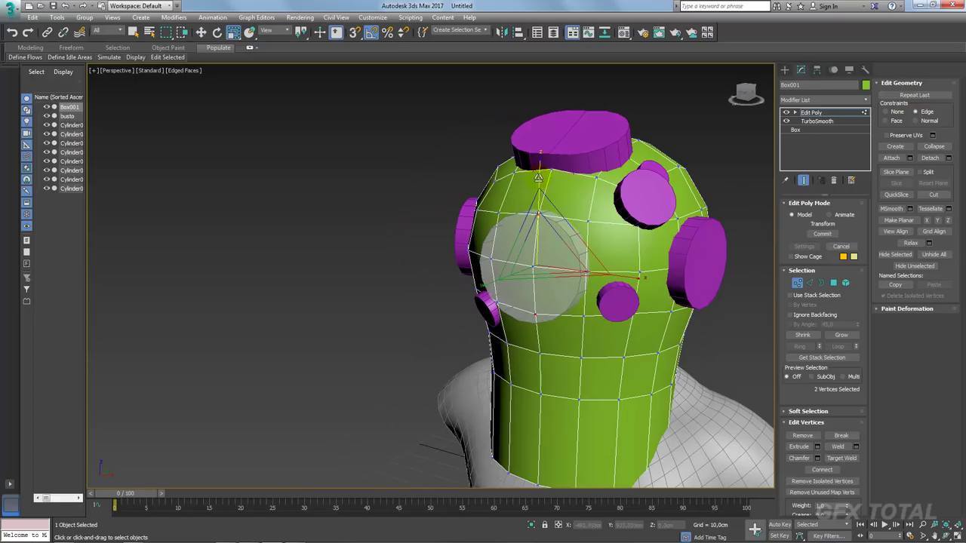
{"action": "left_click", "coordinate": [586, 280]}
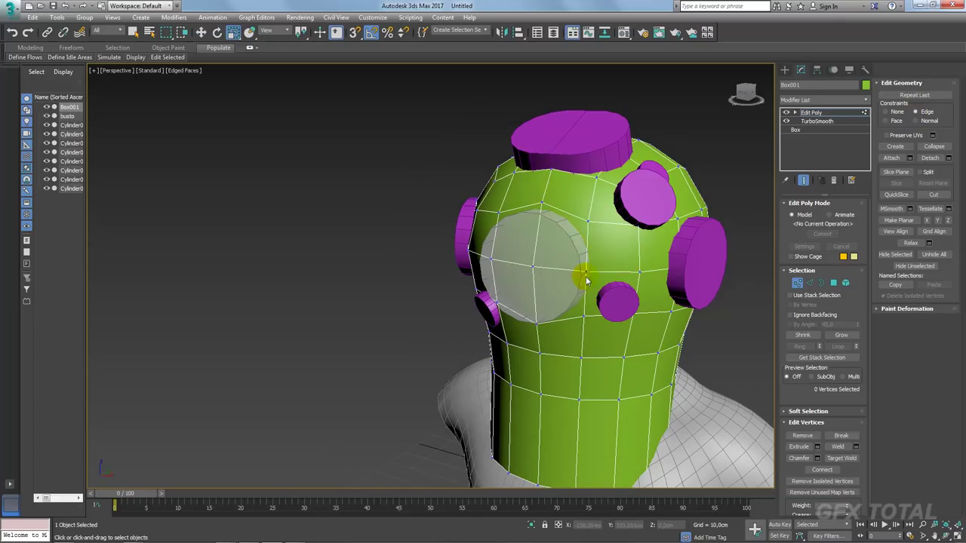
{"action": "left_click", "coordinate": [585, 274]}
{"action": "left_click", "coordinate": [490, 259], "text": "ctrl"}
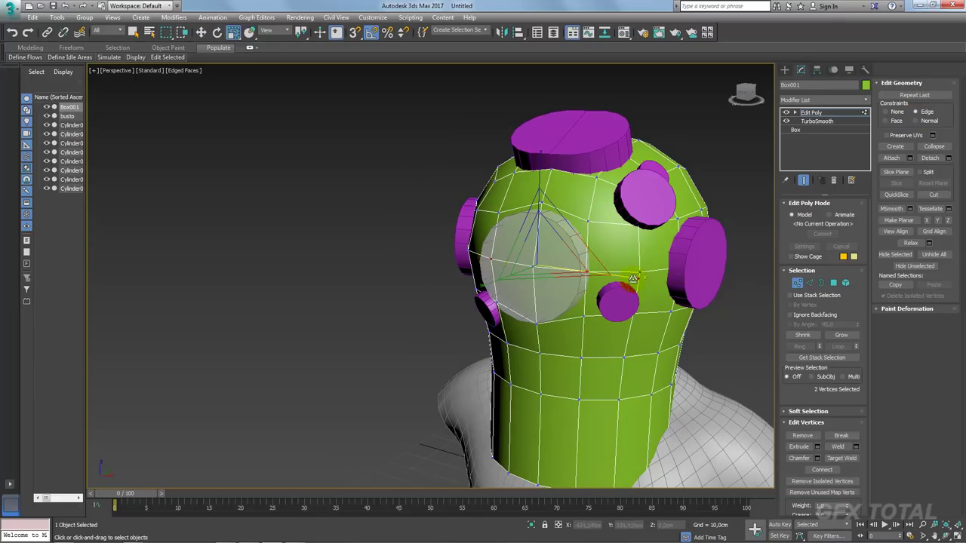
{"action": "left_click_drag", "start_coordinate": [632, 279], "coordinate": [638, 279]}
{"action": "middle_click_drag", "start_coordinate": [640, 280], "coordinate": [642, 279], "text": "alt"}
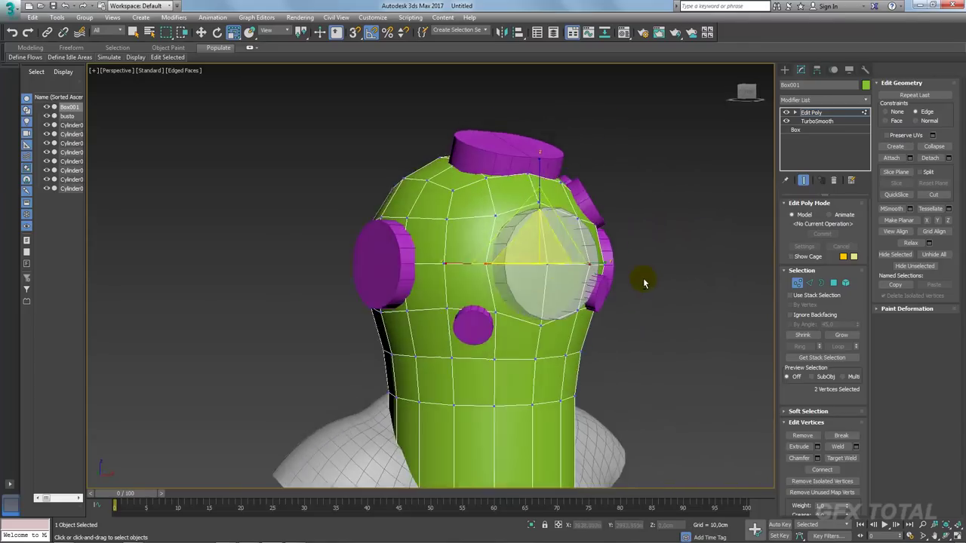
{"action": "left_click_drag", "start_coordinate": [642, 279], "coordinate": [650, 266]}
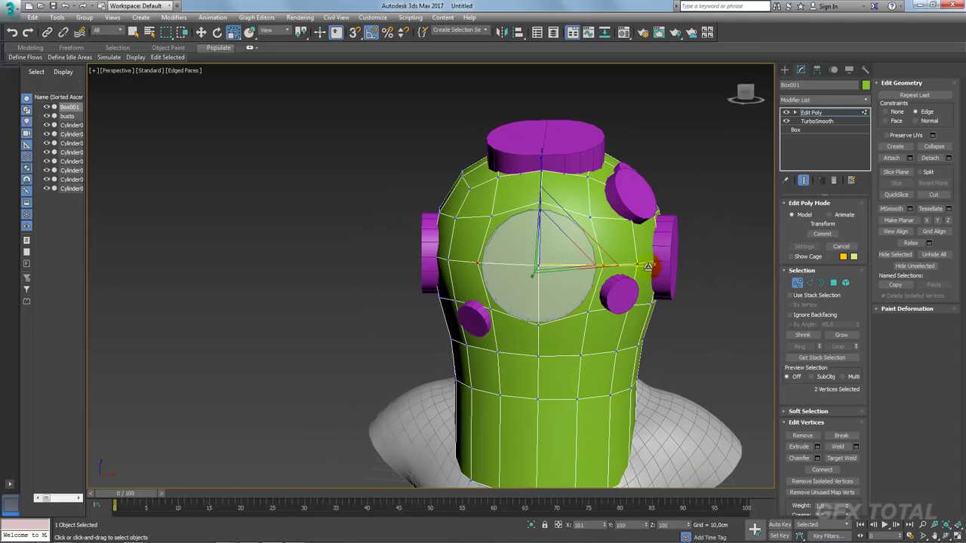
{"action": "middle_click_drag", "start_coordinate": [649, 267], "coordinate": [647, 293], "text": "alt"}
{"action": "left_click", "coordinate": [833, 283]}
- Select the four head polygons filling the front porthole, zoom in, and open the Inset settings
{"action": "left_click", "coordinate": [569, 253]}
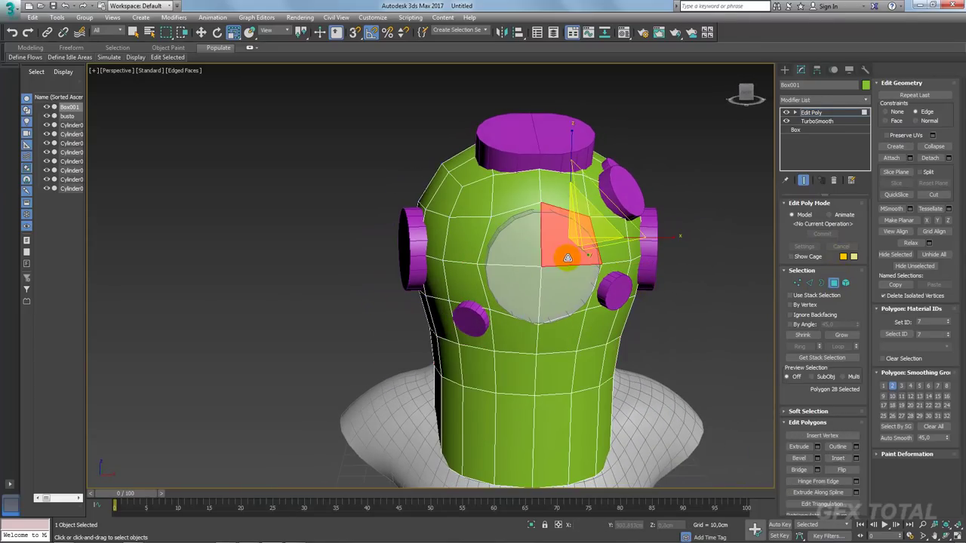
{"action": "left_click", "coordinate": [529, 255], "text": "ctrl"}
{"action": "left_click", "coordinate": [526, 280], "text": "ctrl"}
{"action": "left_click", "coordinate": [565, 284], "text": "ctrl"}
{"action": "scroll", "coordinate": [562, 296], "scroll_direction": "up", "scroll_amount": 3}
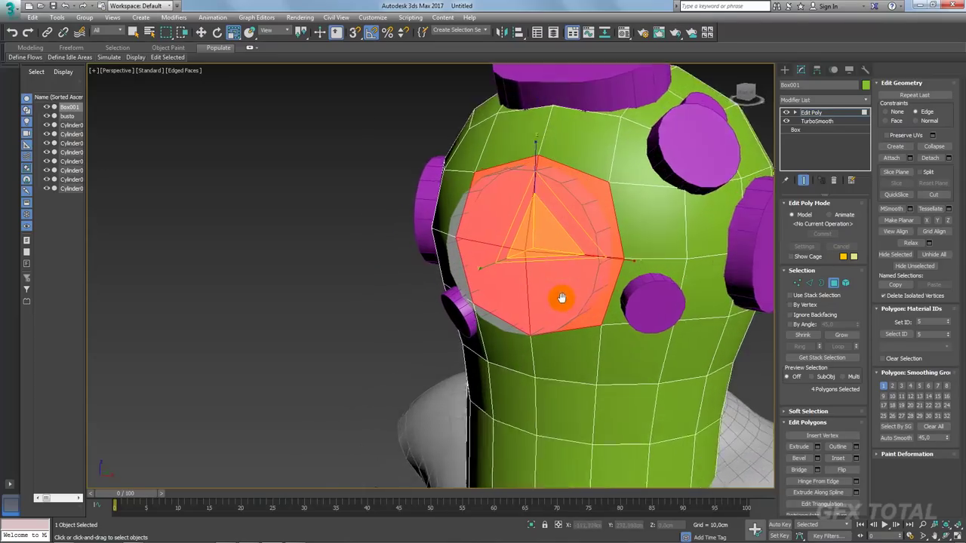
{"action": "scroll", "coordinate": [560, 297], "scroll_direction": "up", "scroll_amount": 3}
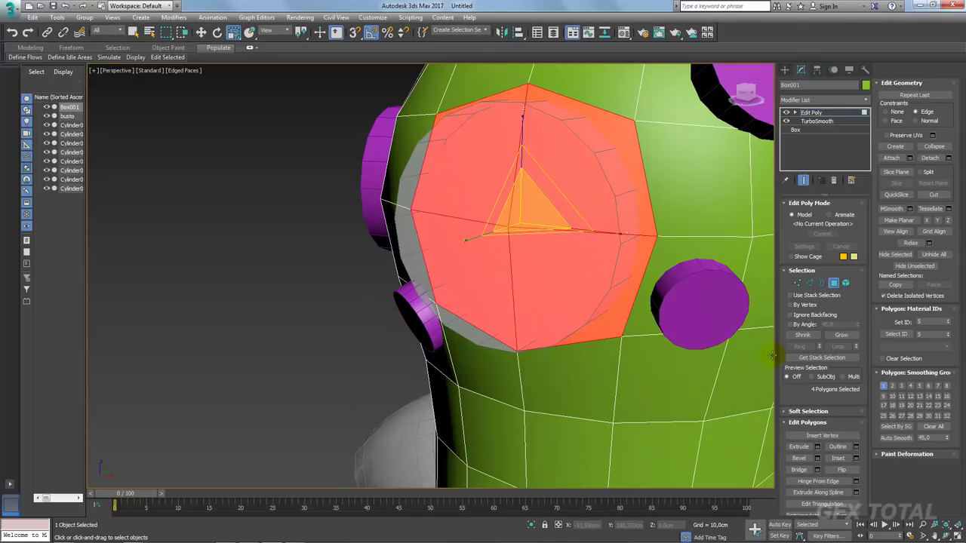
{"action": "left_click", "coordinate": [856, 459]}
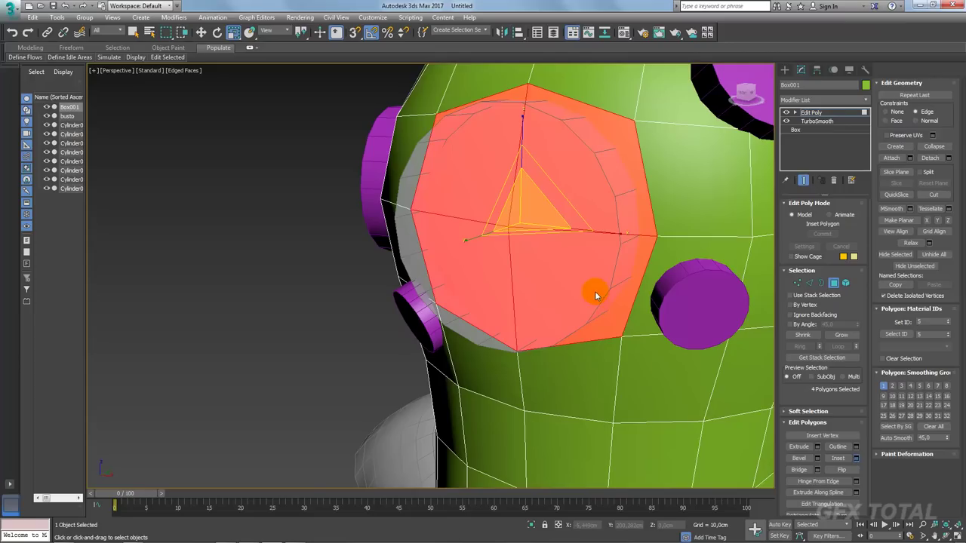
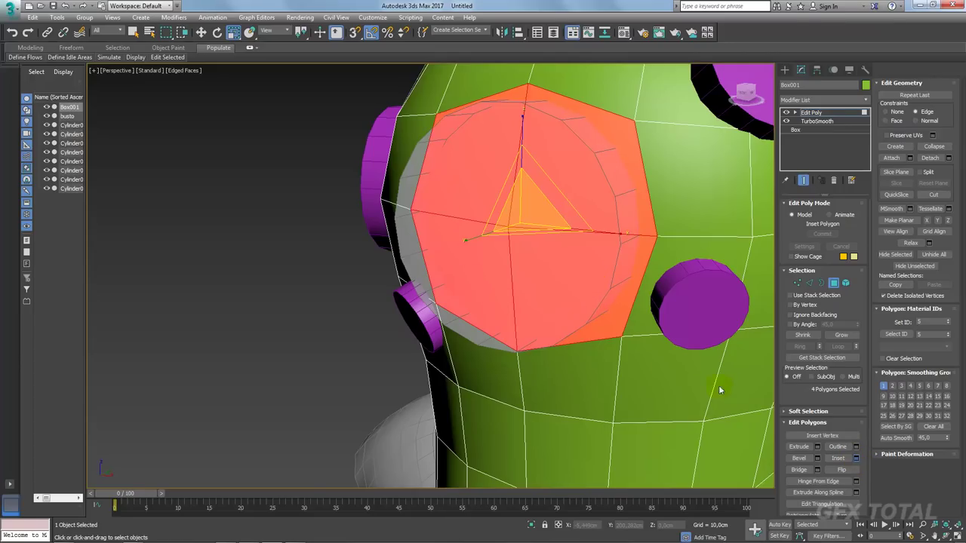
- Inset the four porthole polygons by 1,093cm
{"action": "left_click", "coordinate": [653, 367]}
{"action": "middle_click_drag", "start_coordinate": [654, 367], "coordinate": [452, 239], "text": "alt"}
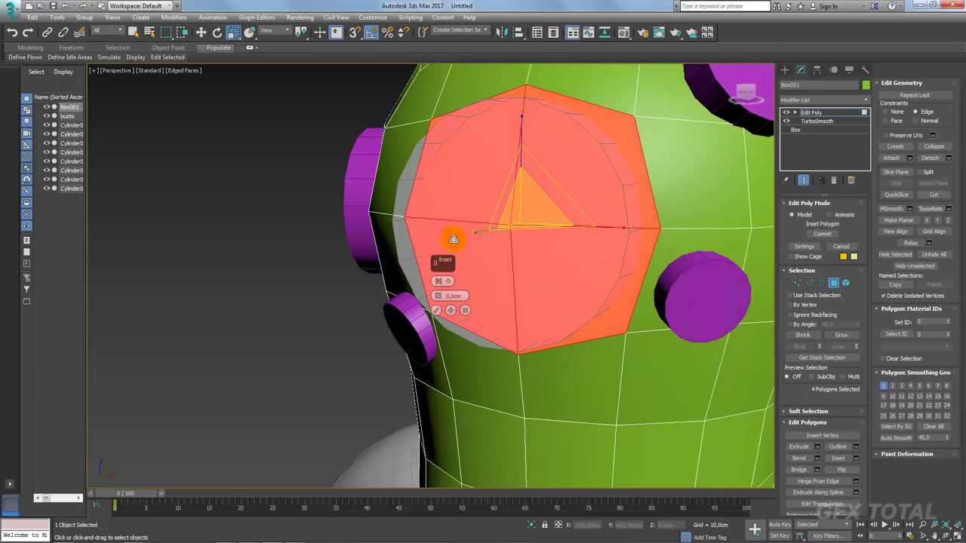
{"action": "left_click_drag", "start_coordinate": [440, 297], "coordinate": [441, 289]}
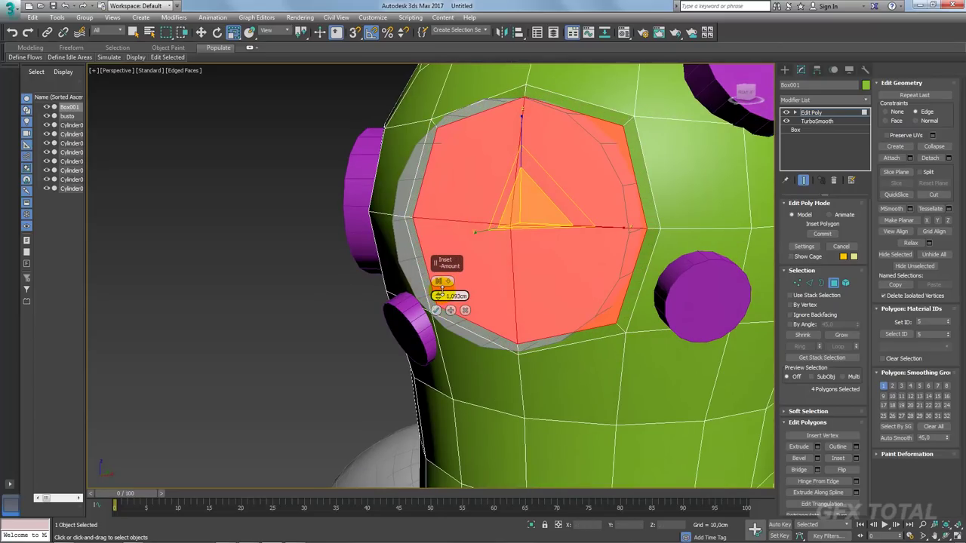
{"action": "left_click", "coordinate": [436, 310]}
{"action": "mouse_move", "coordinate": [435, 310]}
{"action": "middle_mouse_down", "text": "alt"}
{"action": "mouse_move", "coordinate": [524, 276]}
{"action": "mouse_move", "coordinate": [542, 252]}
{"action": "mouse_move", "coordinate": [596, 243]}
{"action": "middle_mouse_up", "text": "alt"}
- Apply a second 0,486cm inset to the porthole polygons and compare against the reference photo
{"action": "key", "text": "w"}
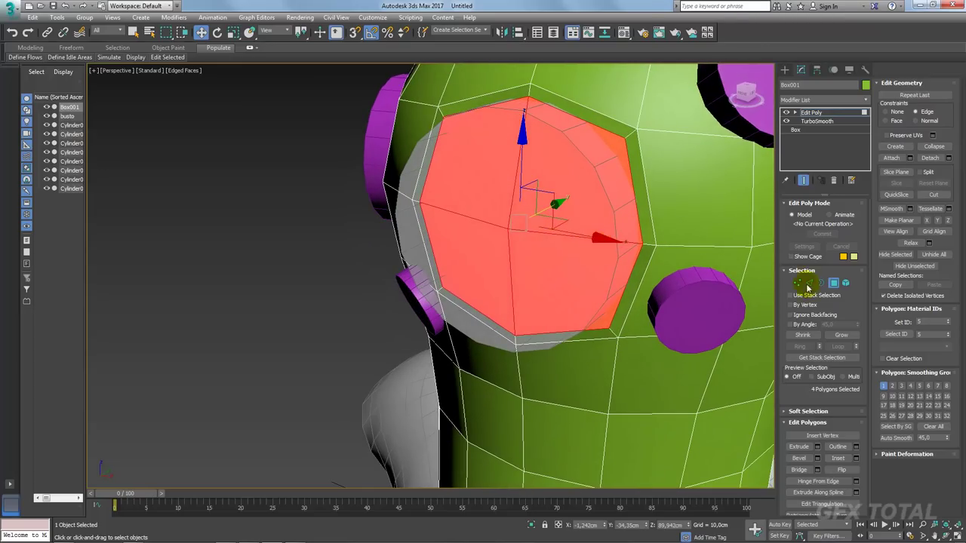
{"action": "key", "text": "semicolon"}
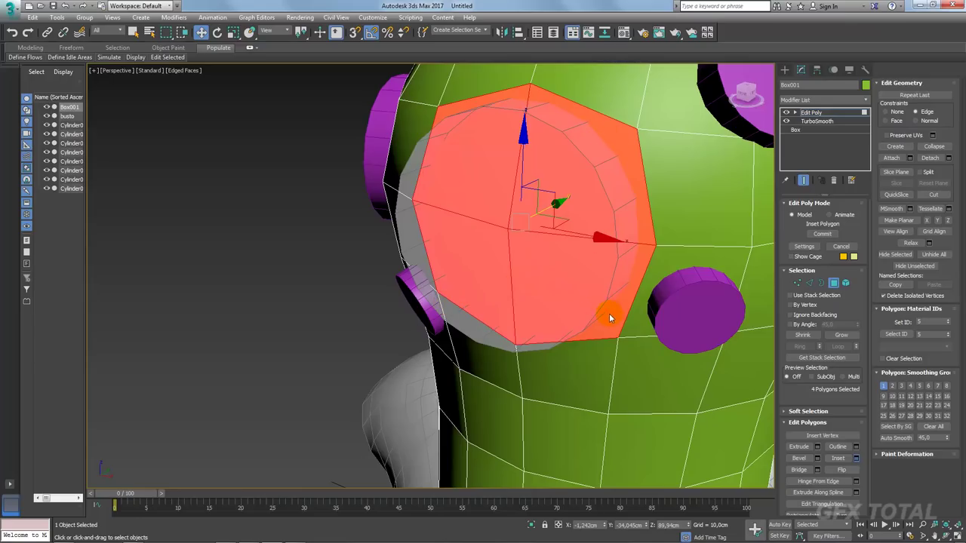
{"action": "key", "text": "semicolon"}
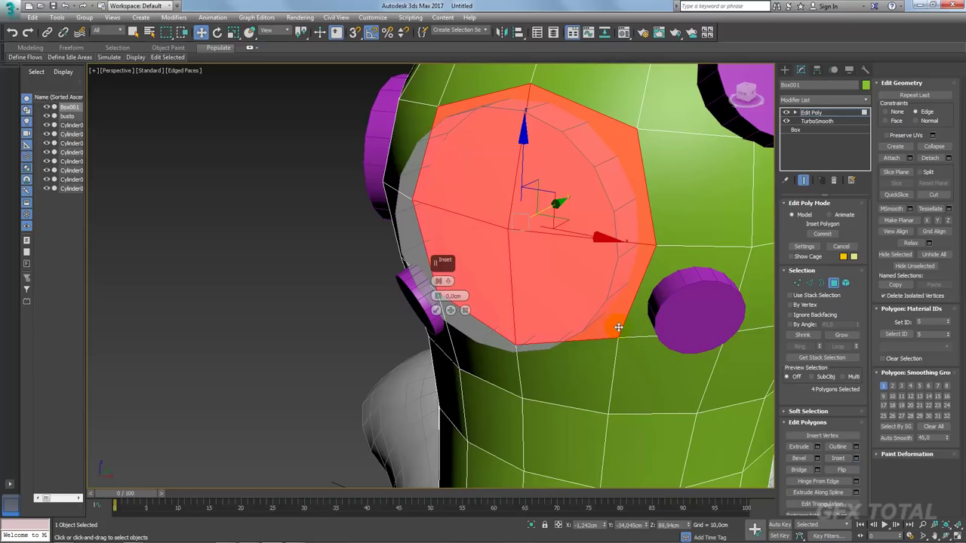
{"action": "left_click_drag", "start_coordinate": [437, 296], "coordinate": [439, 296]}
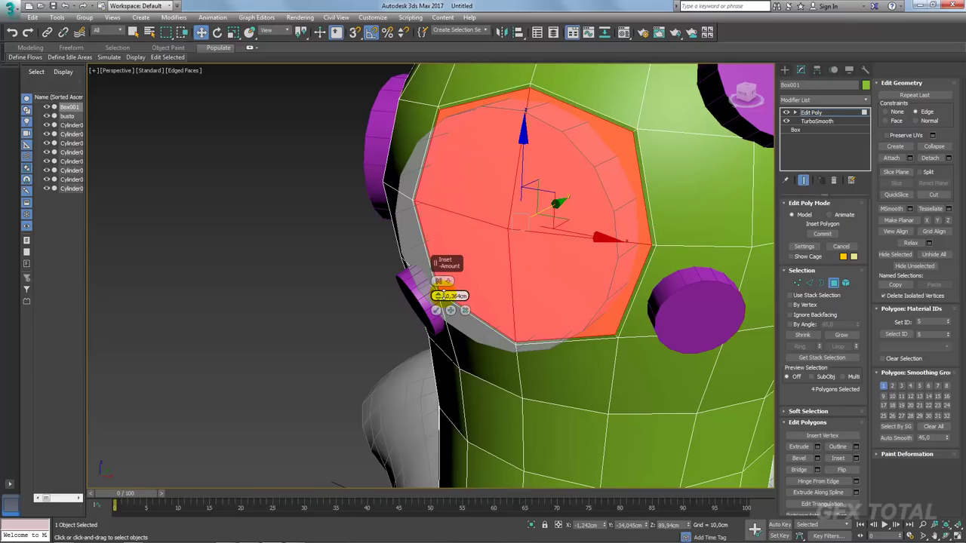
{"action": "left_click", "coordinate": [437, 312]}
{"action": "middle_click_drag", "start_coordinate": [604, 259], "coordinate": [553, 268], "text": "alt"}
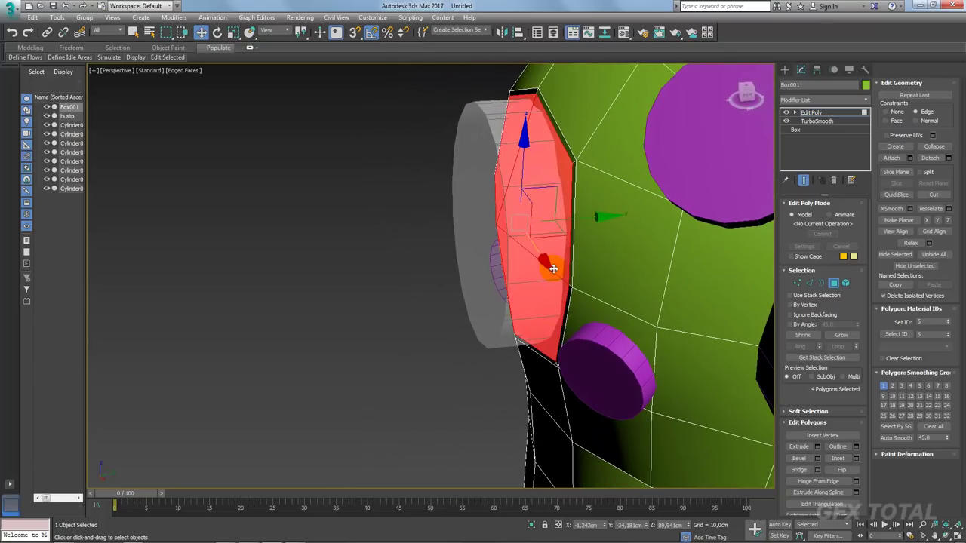
{"action": "key", "text": "alt+Tab"}
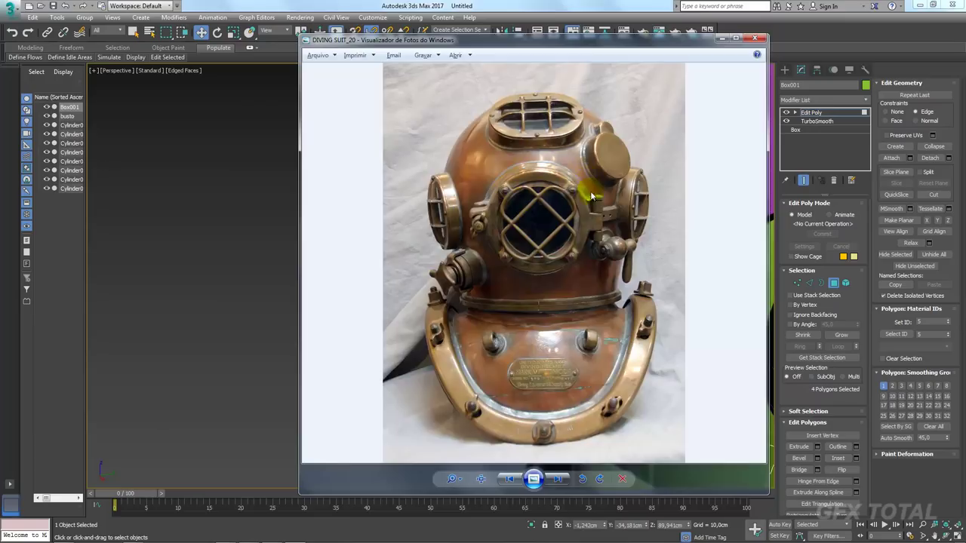
{"action": "key", "text": "alt+Tab"}
- Set Constraints to None and shift the porthole polygons slightly inward
{"action": "left_click_drag", "start_coordinate": [582, 222], "coordinate": [575, 220]}
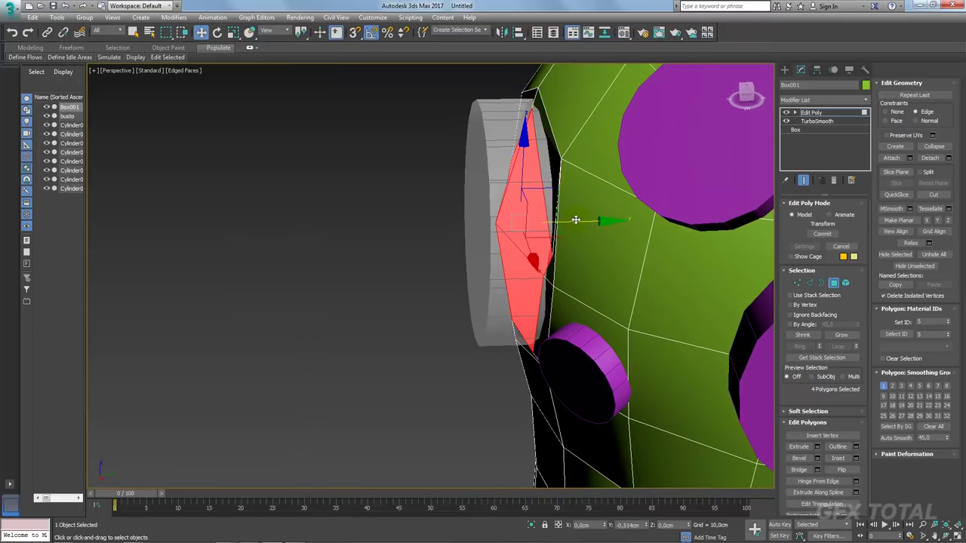
{"action": "middle_click_drag", "start_coordinate": [576, 220], "coordinate": [619, 226], "text": "alt"}
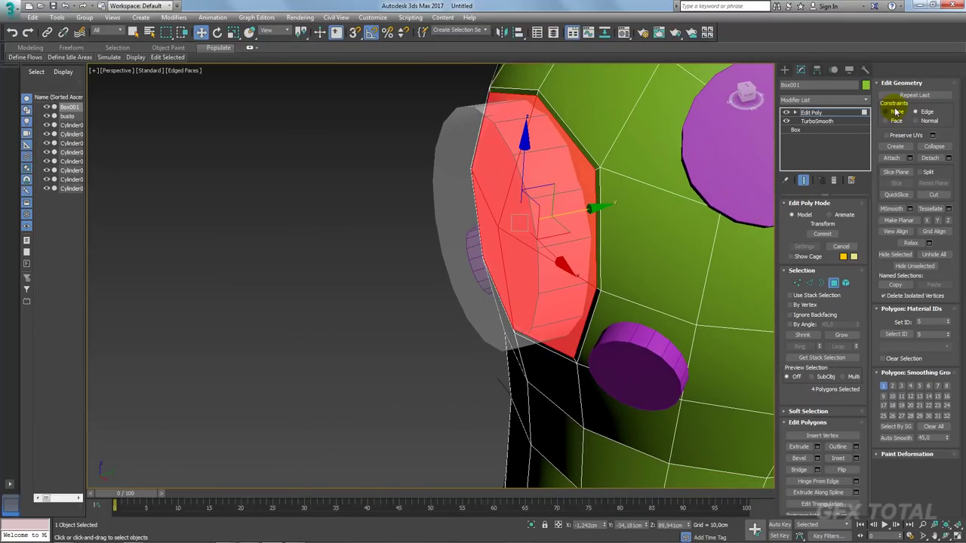
{"action": "left_click", "coordinate": [895, 114]}
{"action": "left_click_drag", "start_coordinate": [577, 212], "coordinate": [571, 212]}
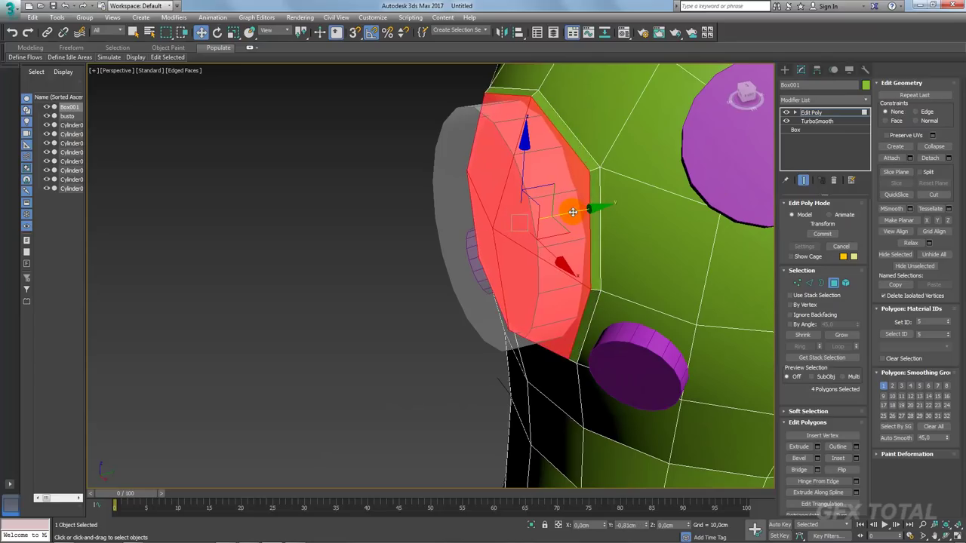
{"action": "mouse_move", "coordinate": [571, 212]}
{"action": "middle_mouse_down", "text": "alt"}
{"action": "mouse_move", "coordinate": [599, 218]}
{"action": "mouse_move", "coordinate": [558, 247]}
{"action": "middle_mouse_up", "text": "alt"}
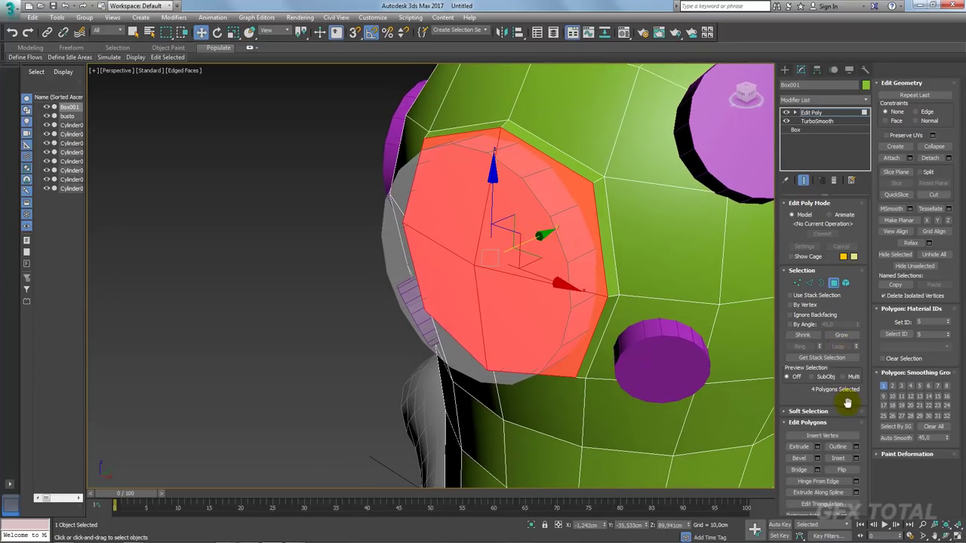
- Inset the porthole polygons again by about 0,729cm, then leave Polygon level
{"action": "left_click", "coordinate": [850, 458]}
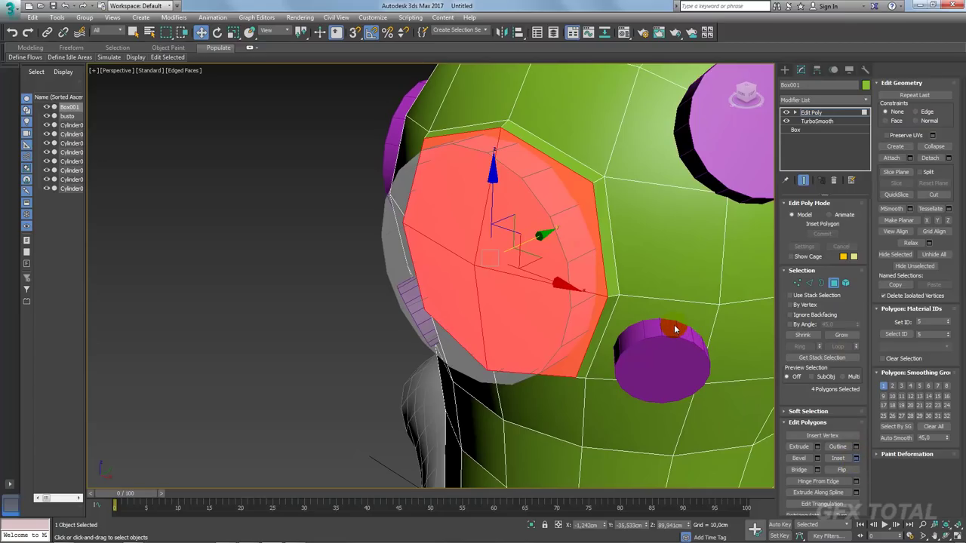
{"action": "middle_click_drag", "start_coordinate": [610, 274], "coordinate": [582, 261], "text": "alt"}
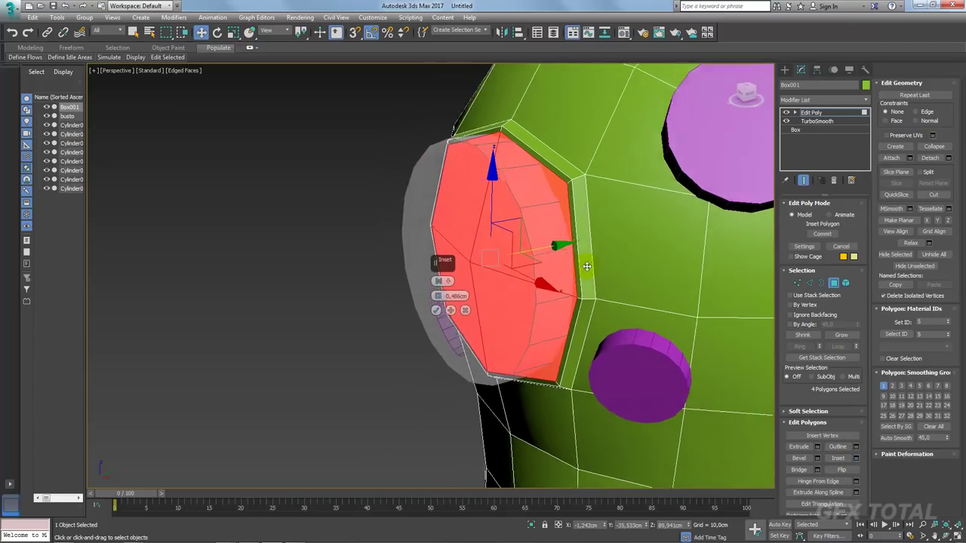
{"action": "left_click_drag", "start_coordinate": [442, 300], "coordinate": [442, 289]}
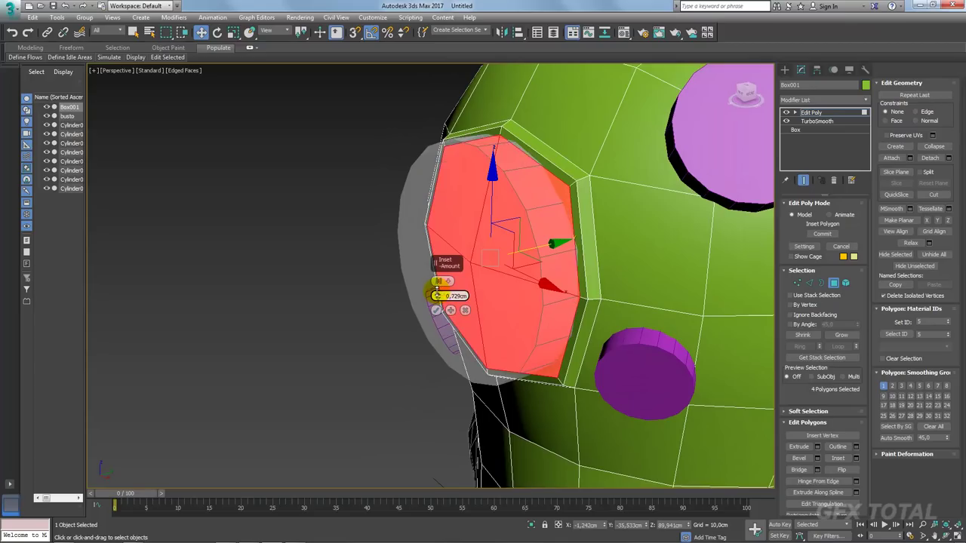
{"action": "left_click", "coordinate": [437, 311]}
{"action": "mouse_move", "coordinate": [557, 302]}
{"action": "middle_mouse_down", "text": "alt"}
{"action": "mouse_move", "coordinate": [640, 274]}
{"action": "mouse_move", "coordinate": [596, 252]}
{"action": "mouse_move", "coordinate": [601, 295]}
{"action": "mouse_move", "coordinate": [623, 295]}
{"action": "middle_mouse_up", "text": "alt"}
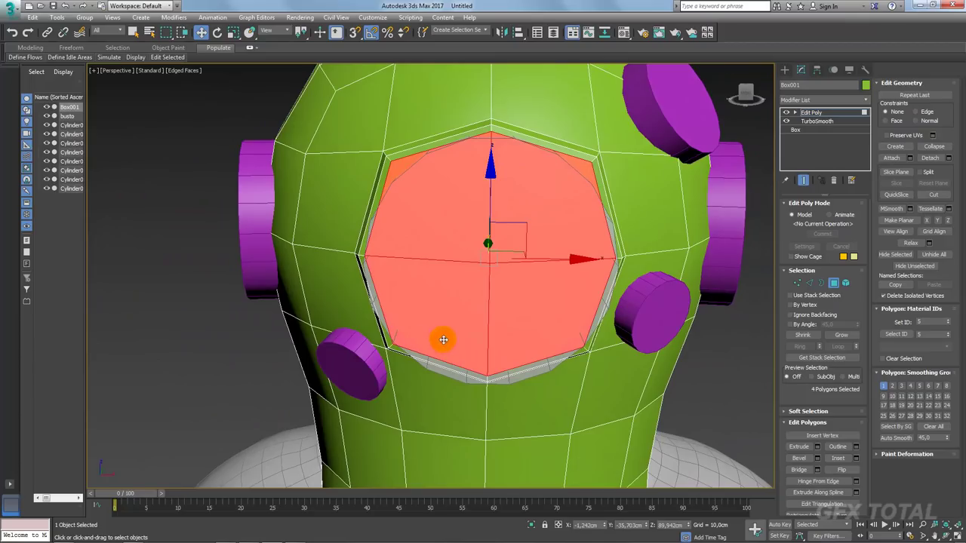
{"action": "middle_click_drag", "start_coordinate": [443, 340], "coordinate": [478, 335], "text": "alt"}
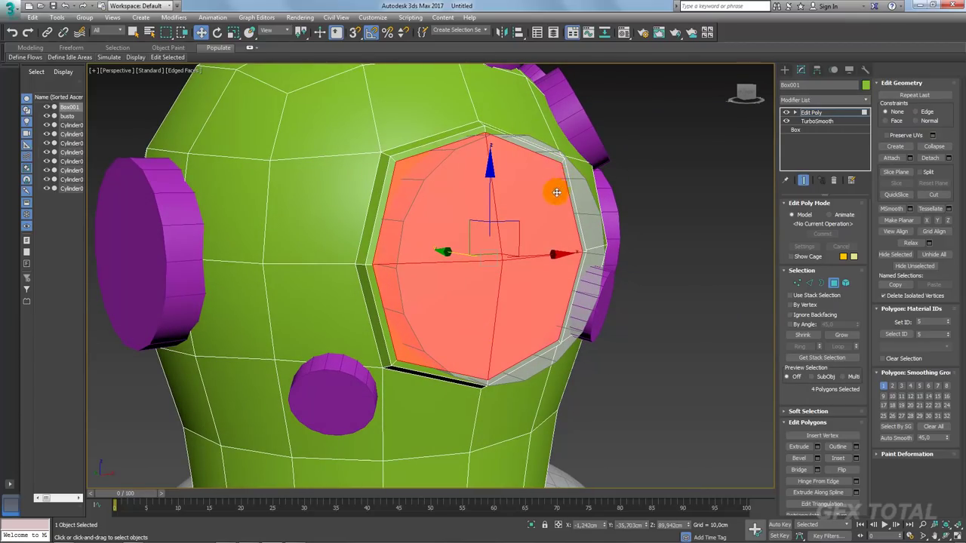
{"action": "middle_click_drag", "start_coordinate": [556, 191], "coordinate": [556, 226], "text": "alt"}
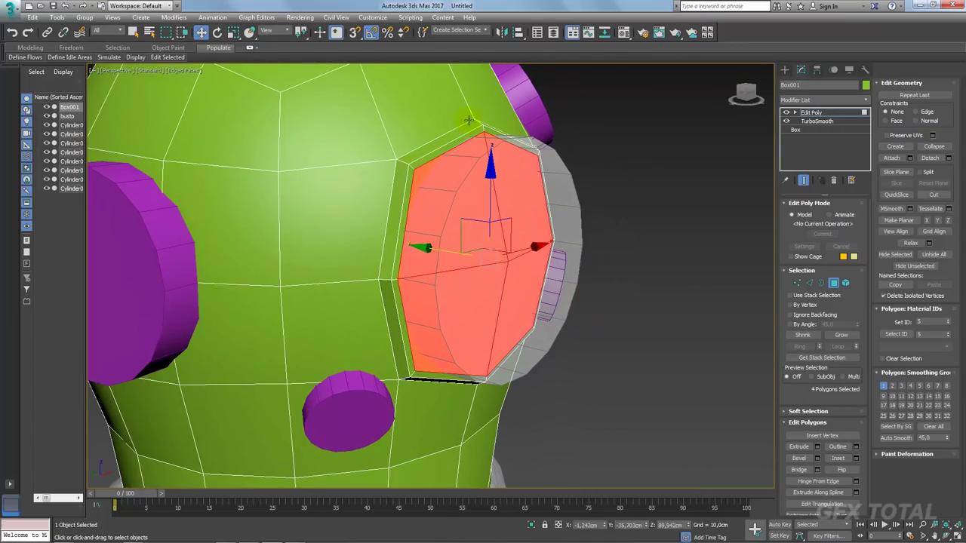
{"action": "mouse_move", "coordinate": [468, 121]}
{"action": "middle_mouse_down", "text": "alt"}
{"action": "mouse_move", "coordinate": [515, 162]}
{"action": "mouse_move", "coordinate": [478, 158]}
{"action": "mouse_move", "coordinate": [479, 168]}
{"action": "middle_mouse_up", "text": "alt"}
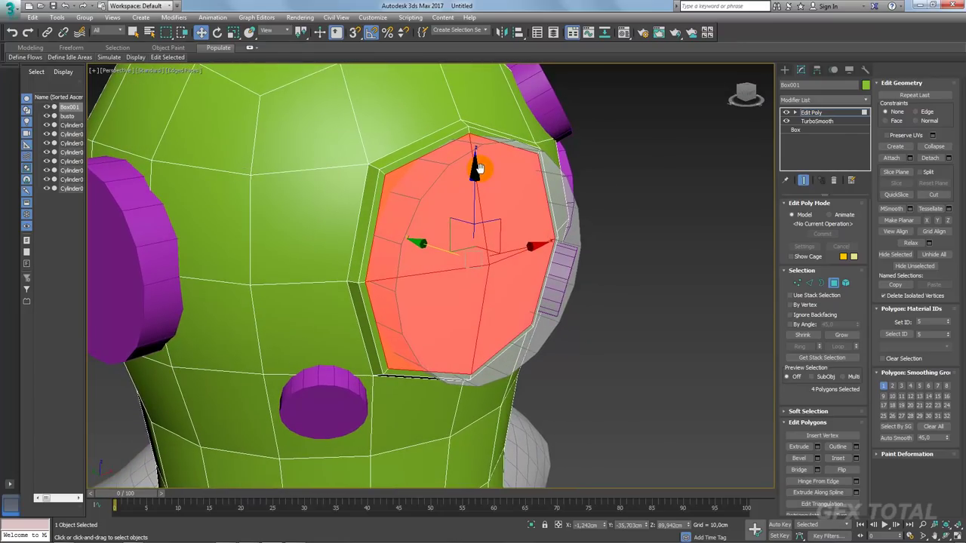
{"action": "scroll", "coordinate": [479, 168], "scroll_direction": "down", "scroll_amount": 4}
{"action": "left_click", "coordinate": [811, 112]}
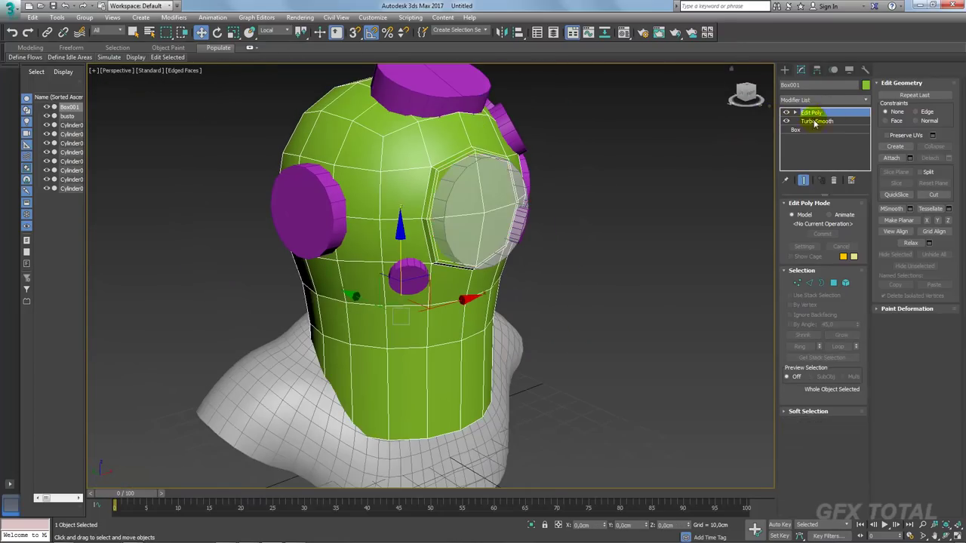
- Give the grey porthole cylinder Cylinder001 8 sides
{"action": "left_click", "coordinate": [505, 188]}
{"action": "middle_click_drag", "start_coordinate": [504, 188], "coordinate": [534, 212], "text": "alt"}
{"action": "scroll", "coordinate": [534, 212], "scroll_direction": "up", "scroll_amount": 3}
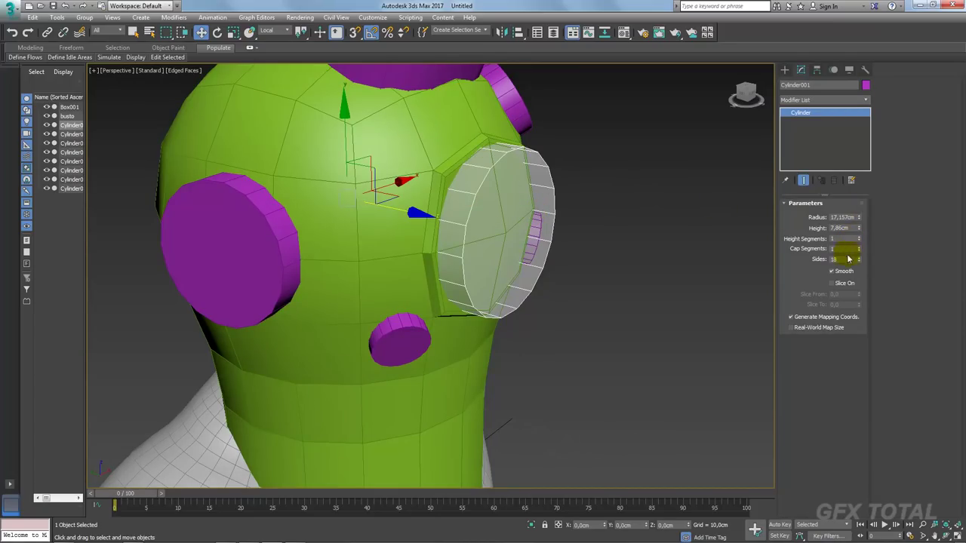
{"action": "type", "text": "8"}
{"action": "key", "text": "Return"}
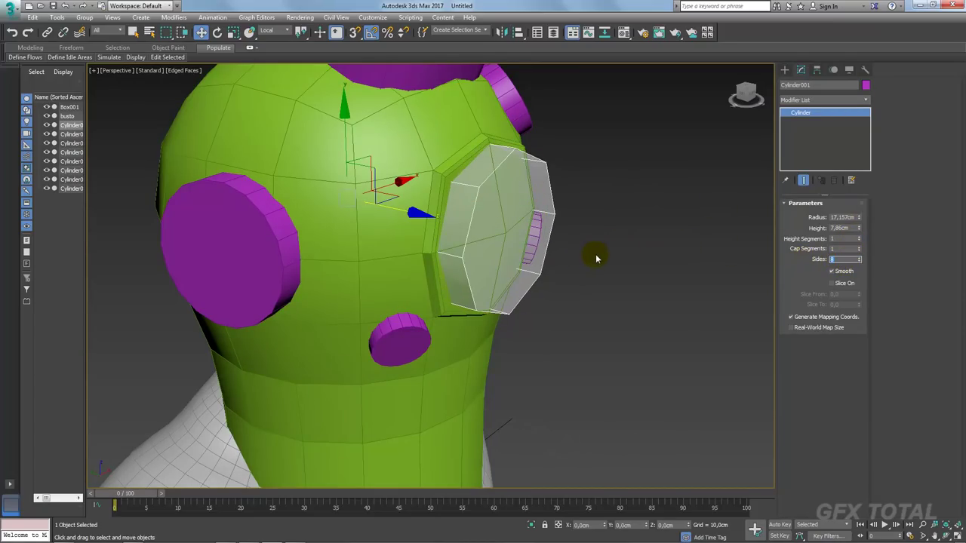
- Widen the cylinder radius to 17,502cm and place it just off the head's side
{"action": "middle_click_drag", "start_coordinate": [596, 258], "coordinate": [506, 221], "text": "alt"}
{"action": "left_click_drag", "start_coordinate": [402, 216], "coordinate": [544, 214]}
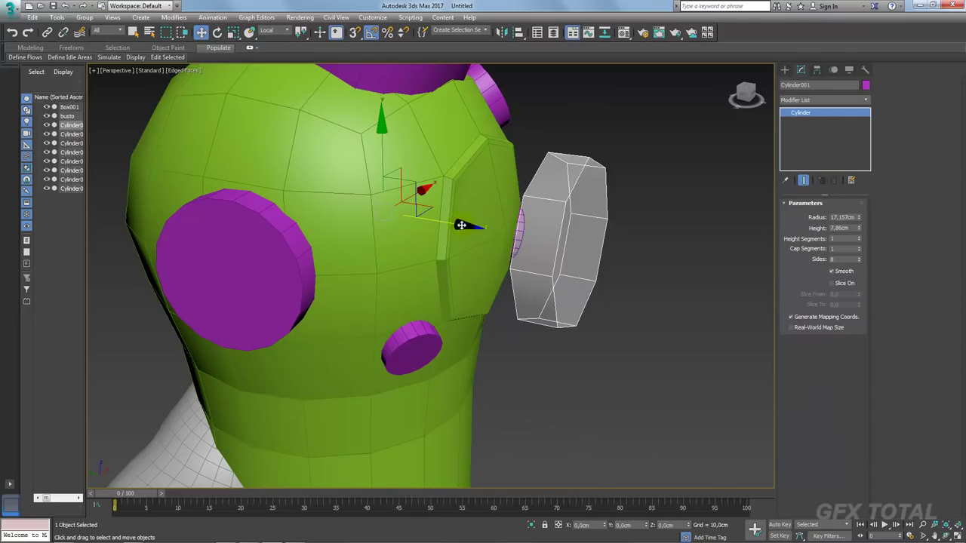
{"action": "left_click_drag", "start_coordinate": [462, 224], "coordinate": [414, 221]}
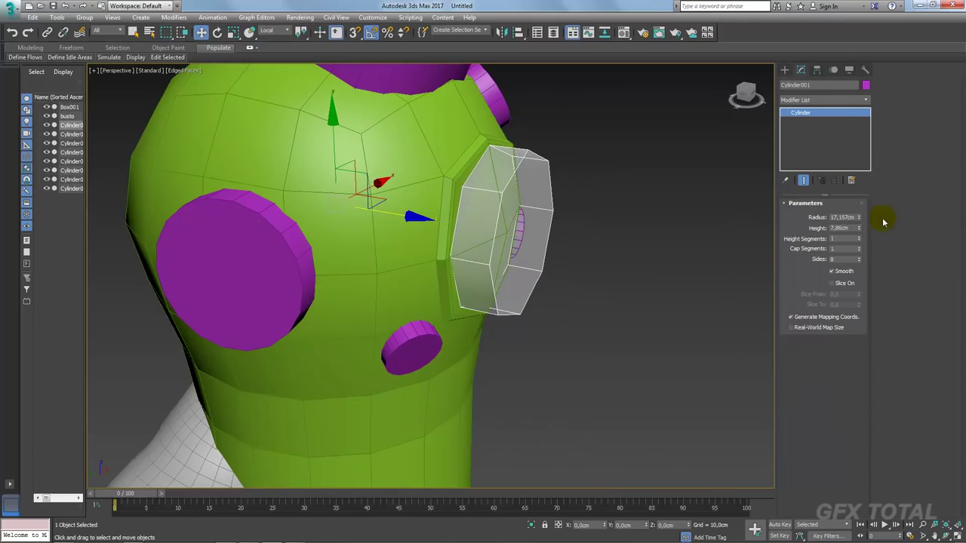
{"action": "left_click_drag", "start_coordinate": [858, 217], "coordinate": [858, 218]}
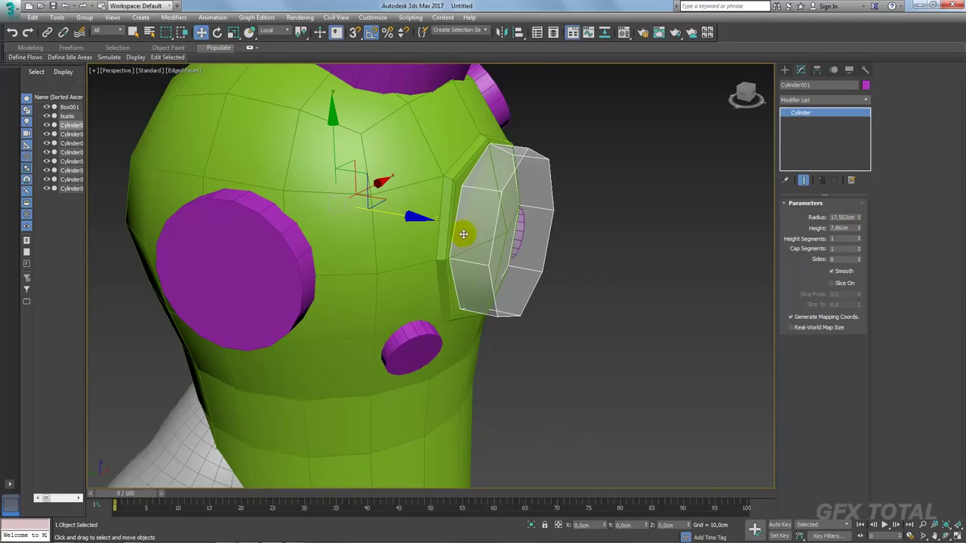
{"action": "left_click_drag", "start_coordinate": [395, 218], "coordinate": [430, 218]}
{"action": "left_click", "coordinate": [423, 227]}
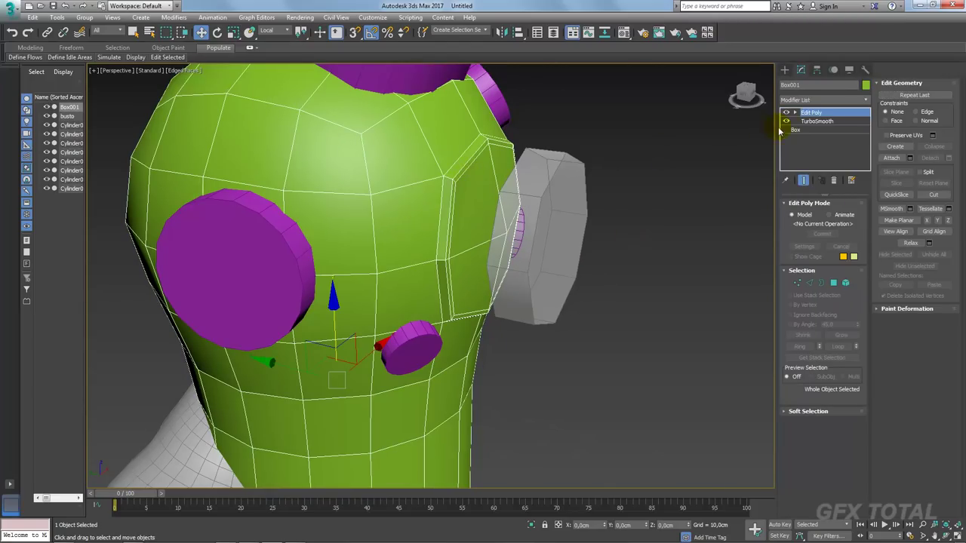
- Attach the porthole cylinder to the helmet and delete one of its side polygons
{"action": "left_click", "coordinate": [891, 158]}
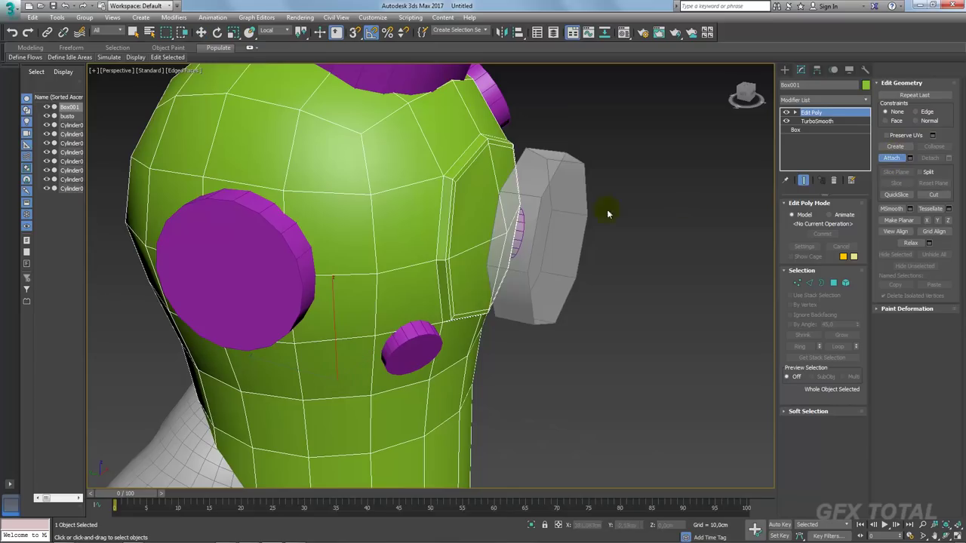
{"action": "left_click", "coordinate": [562, 212]}
{"action": "left_click", "coordinate": [833, 283]}
{"action": "mouse_move", "coordinate": [604, 242]}
{"action": "middle_mouse_down", "text": "alt"}
{"action": "mouse_move", "coordinate": [614, 245]}
{"action": "mouse_move", "coordinate": [453, 270]}
{"action": "middle_mouse_up", "text": "alt"}
{"action": "left_click", "coordinate": [543, 224]}
{"action": "key", "text": "Delete"}
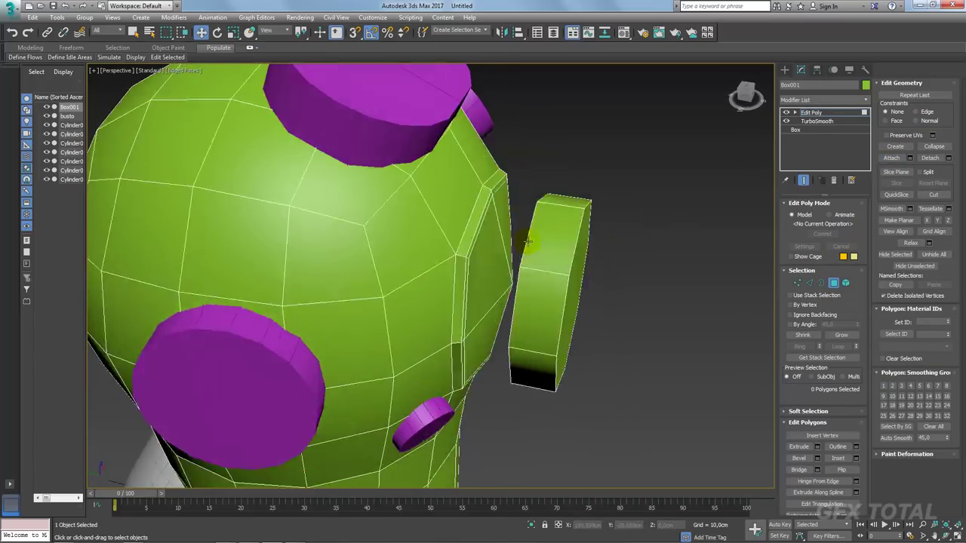
- Delete three porthole polygons on the head to open the window
{"action": "left_click", "coordinate": [453, 270]}
{"action": "left_click", "coordinate": [464, 241], "text": "ctrl"}
{"action": "scroll", "coordinate": [485, 275], "scroll_direction": "up", "scroll_amount": 1}
{"action": "left_click", "coordinate": [463, 407], "text": "ctrl"}
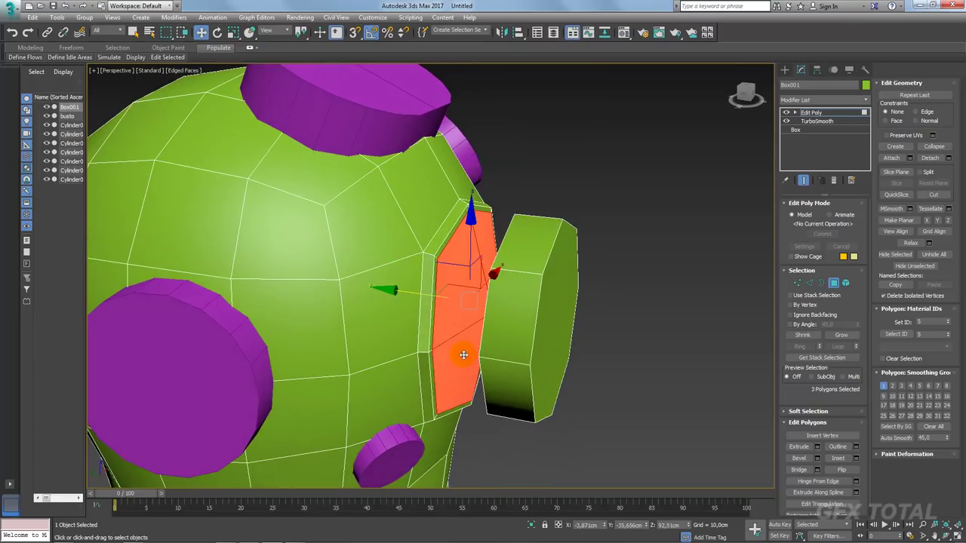
{"action": "middle_click_drag", "start_coordinate": [464, 408], "coordinate": [400, 298], "text": "alt"}
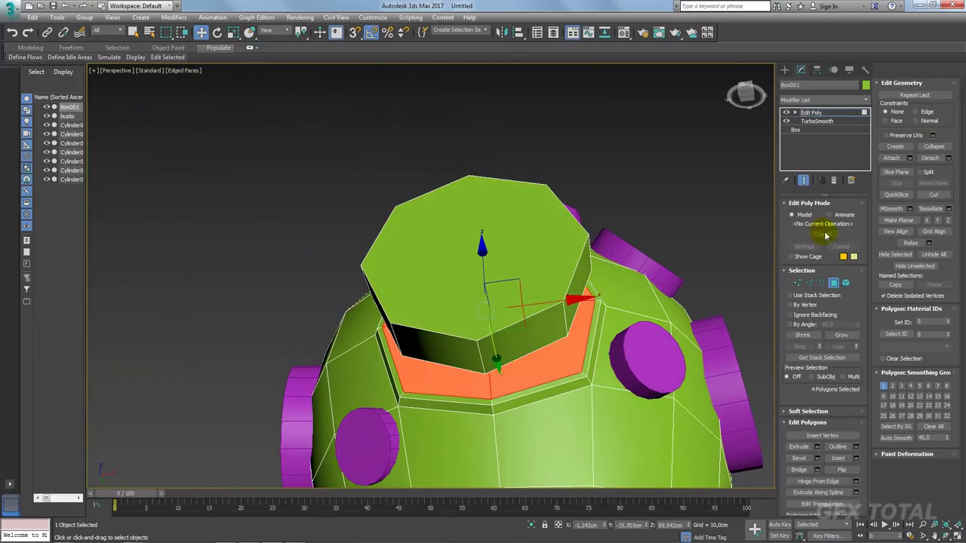
{"action": "key", "text": "Delete"}
- Bridge the two open borders into a tube joining the cylinder to the head
{"action": "left_click", "coordinate": [821, 283]}
{"action": "left_click", "coordinate": [672, 297]}
{"action": "middle_click_drag", "start_coordinate": [672, 297], "coordinate": [793, 332], "text": "alt"}
{"action": "left_click", "coordinate": [799, 459]}
{"action": "mouse_move", "coordinate": [594, 277]}
{"action": "middle_mouse_down", "text": "alt"}
{"action": "mouse_move", "coordinate": [668, 330]}
{"action": "mouse_move", "coordinate": [640, 279]}
{"action": "mouse_move", "coordinate": [669, 264]}
{"action": "mouse_move", "coordinate": [612, 247]}
{"action": "mouse_move", "coordinate": [635, 253]}
{"action": "middle_mouse_up", "text": "alt"}
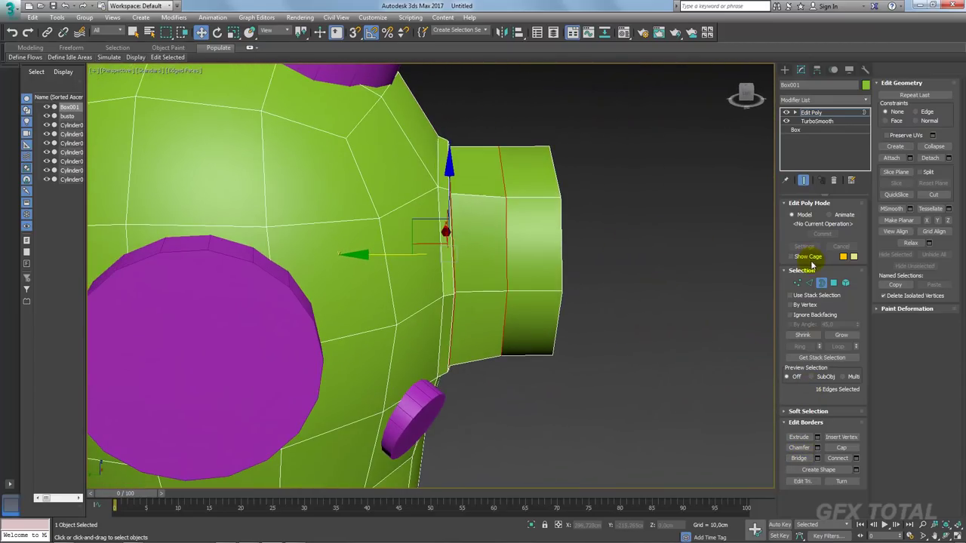
- Loop-select an edge near the snout's base and slide the loop toward the helmet
{"action": "left_click", "coordinate": [809, 283]}
{"action": "middle_click_drag", "start_coordinate": [468, 151], "coordinate": [422, 131], "text": "alt"}
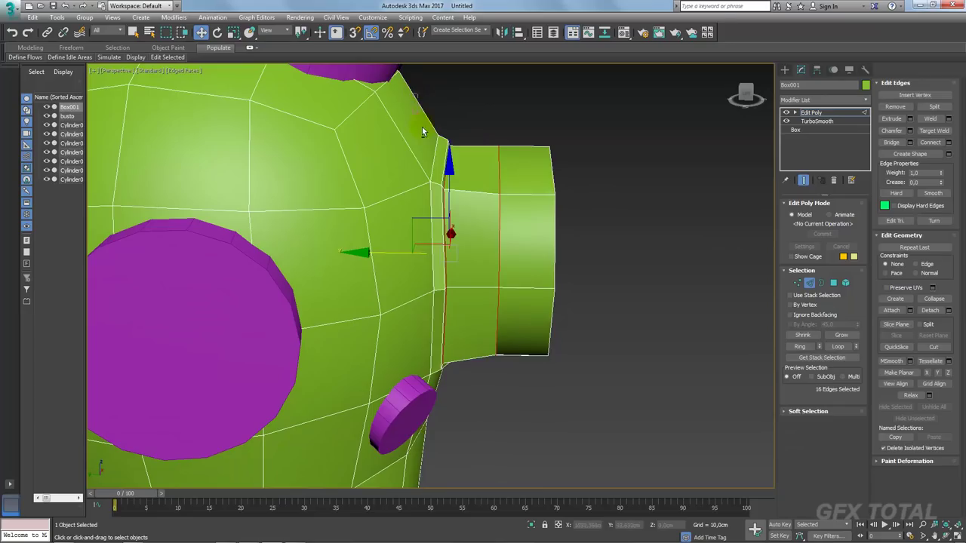
{"action": "left_click_drag", "start_coordinate": [469, 436], "coordinate": [469, 435]}
{"action": "left_click", "coordinate": [446, 249]}
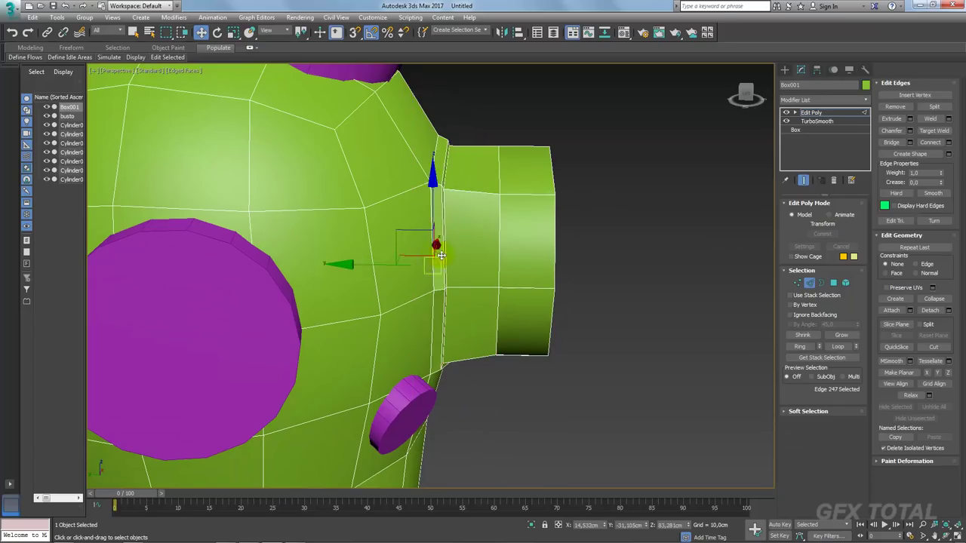
{"action": "key", "text": "alt+l"}
{"action": "left_click_drag", "start_coordinate": [402, 263], "coordinate": [367, 264]}
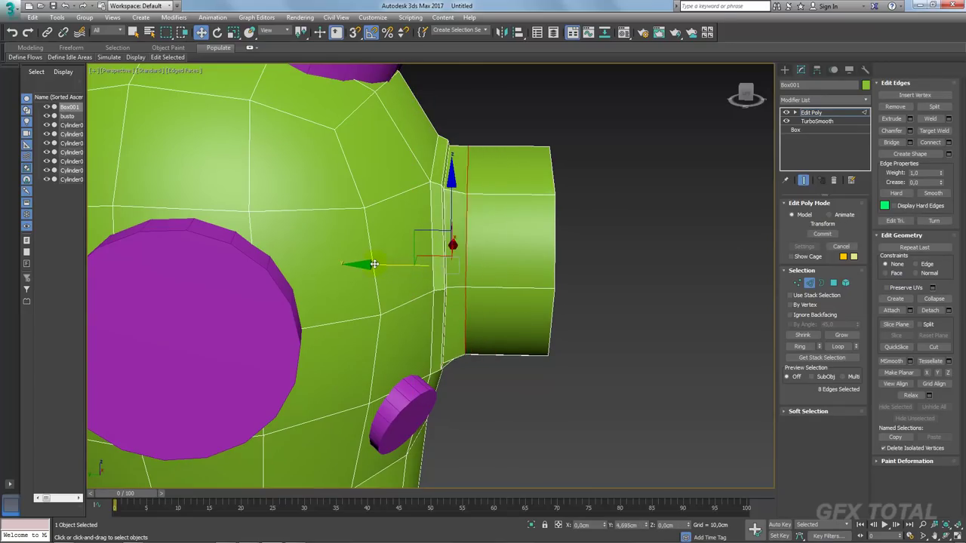
{"action": "mouse_move", "coordinate": [366, 264]}
{"action": "middle_mouse_down", "text": "alt"}
{"action": "mouse_move", "coordinate": [490, 259]}
{"action": "mouse_move", "coordinate": [453, 250]}
{"action": "mouse_move", "coordinate": [484, 201]}
{"action": "mouse_move", "coordinate": [446, 198]}
{"action": "mouse_move", "coordinate": [448, 154]}
{"action": "mouse_move", "coordinate": [438, 162]}
{"action": "middle_mouse_up", "text": "alt"}
- Pull two corner edges of the groove down and to the left
{"action": "scroll", "coordinate": [473, 219], "scroll_direction": "up", "scroll_amount": 5}
{"action": "left_click", "coordinate": [461, 197]}
{"action": "left_click", "coordinate": [451, 187], "text": "ctrl"}
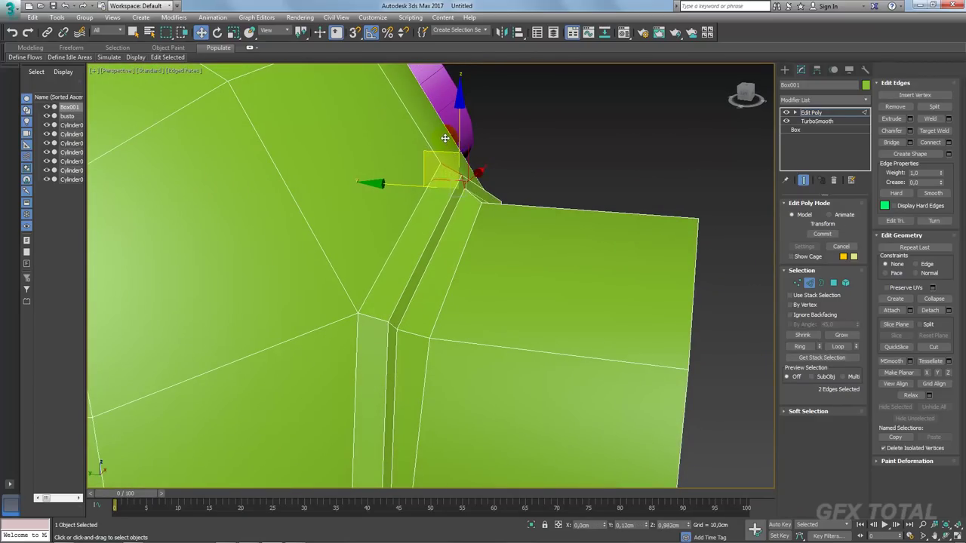
{"action": "scroll", "coordinate": [497, 233], "scroll_direction": "down", "scroll_amount": 5}
{"action": "middle_click_drag", "start_coordinate": [497, 233], "coordinate": [483, 250], "text": "alt"}
{"action": "scroll", "coordinate": [482, 311], "scroll_direction": "up", "scroll_amount": 3}
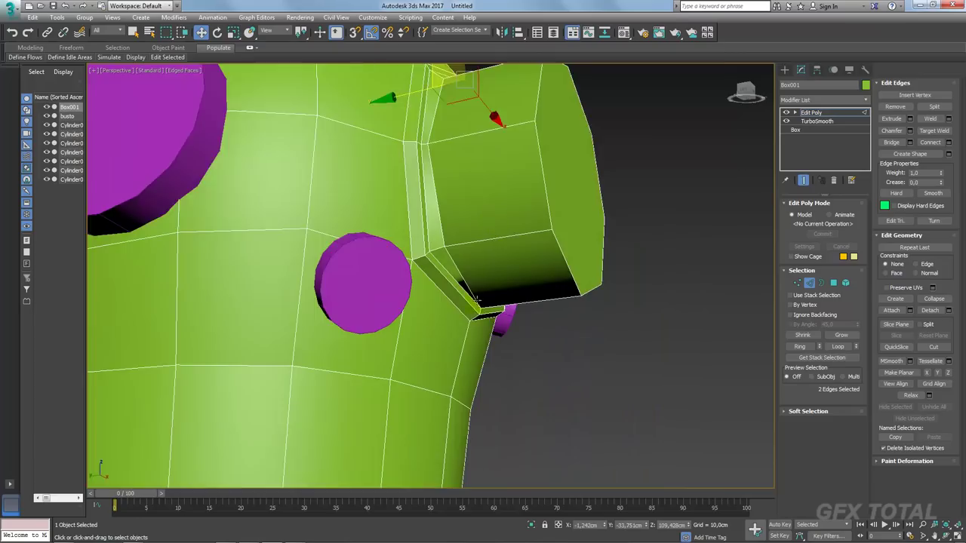
{"action": "scroll", "coordinate": [482, 311], "scroll_direction": "up", "scroll_amount": 3}
{"action": "left_click", "coordinate": [482, 311]}
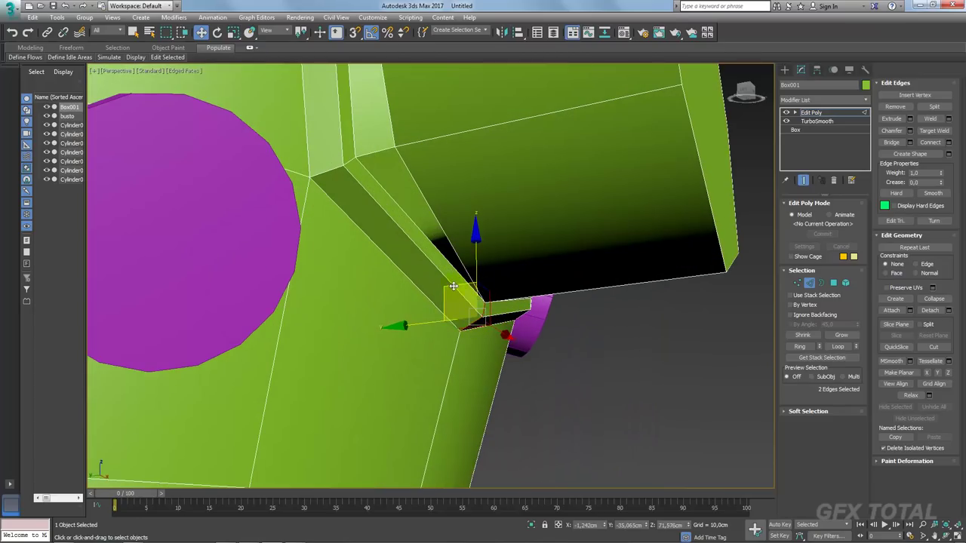
{"action": "left_click_drag", "start_coordinate": [482, 311], "coordinate": [441, 309]}
- Move the two edges inside the groove slot to tidy it
{"action": "mouse_move", "coordinate": [380, 205]}
{"action": "middle_mouse_down", "text": "alt"}
{"action": "mouse_move", "coordinate": [334, 235]}
{"action": "mouse_move", "coordinate": [362, 226]}
{"action": "middle_mouse_up", "text": "alt"}
{"action": "scroll", "coordinate": [302, 173], "scroll_direction": "up", "scroll_amount": 3}
{"action": "scroll", "coordinate": [302, 173], "scroll_direction": "up", "scroll_amount": 3}
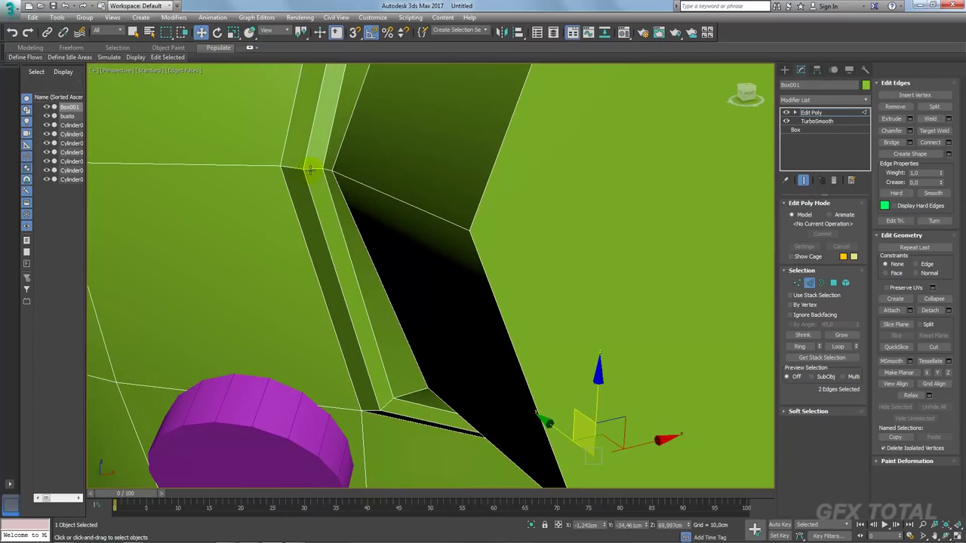
{"action": "left_click", "coordinate": [314, 121]}
{"action": "mouse_move", "coordinate": [313, 162]}
{"action": "middle_mouse_down", "text": "alt"}
{"action": "mouse_move", "coordinate": [322, 187]}
{"action": "mouse_move", "coordinate": [354, 152]}
{"action": "middle_mouse_up", "text": "alt"}
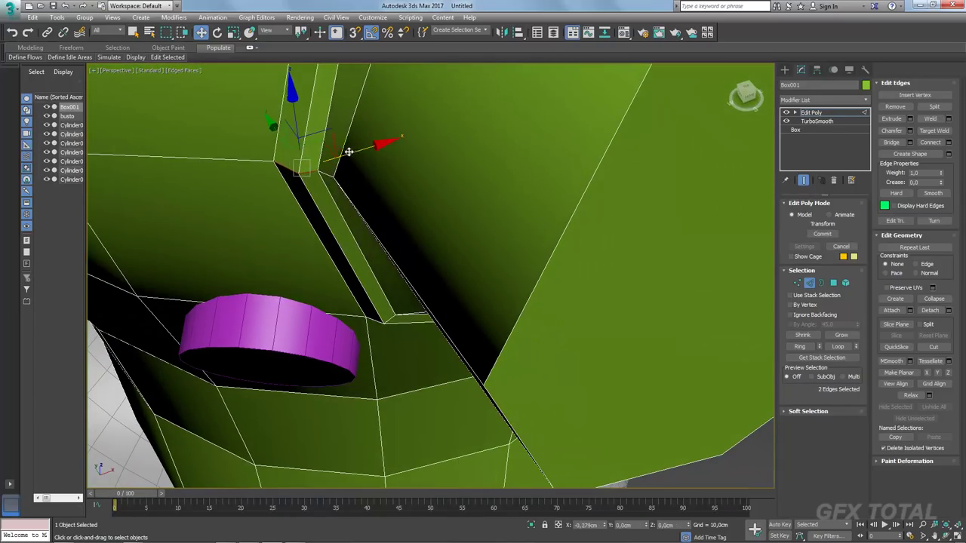
{"action": "left_click_drag", "start_coordinate": [354, 152], "coordinate": [345, 153]}
{"action": "mouse_move", "coordinate": [344, 153]}
{"action": "middle_mouse_down", "text": "alt"}
{"action": "mouse_move", "coordinate": [384, 166]}
{"action": "mouse_move", "coordinate": [460, 148]}
{"action": "mouse_move", "coordinate": [528, 174]}
{"action": "middle_mouse_up", "text": "alt"}
- Select the slot's corner edge pair, then select the snout's flat end face in Polygon mode
{"action": "scroll", "coordinate": [460, 149], "scroll_direction": "down", "scroll_amount": 3}
{"action": "scroll", "coordinate": [601, 194], "scroll_direction": "up", "scroll_amount": 3}
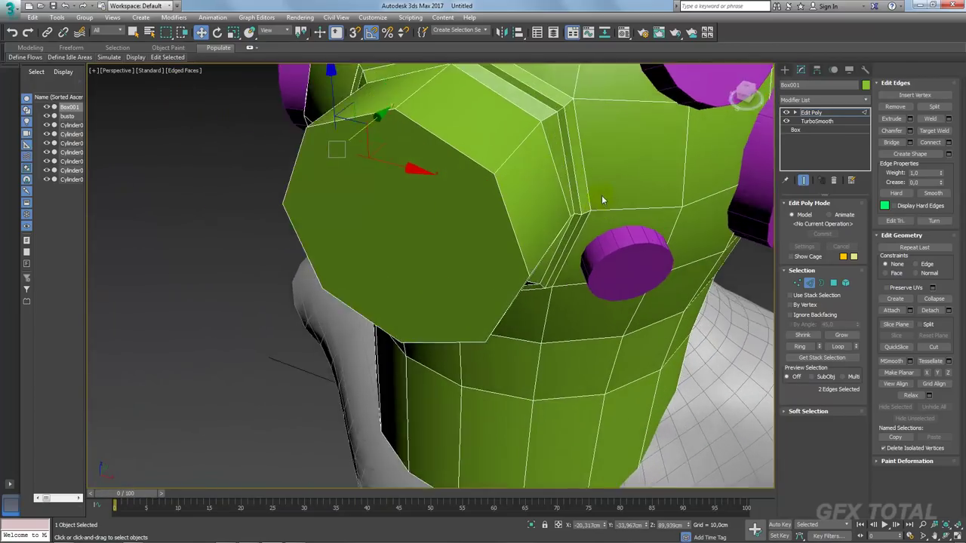
{"action": "scroll", "coordinate": [585, 215], "scroll_direction": "up", "scroll_amount": 3}
{"action": "left_click", "coordinate": [583, 217]}
{"action": "left_click", "coordinate": [558, 224], "text": "ctrl"}
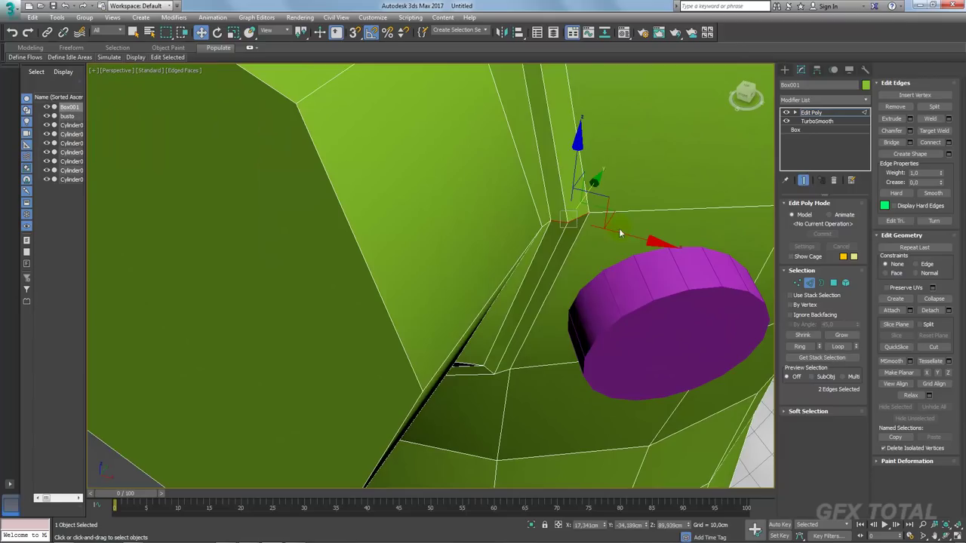
{"action": "mouse_move", "coordinate": [631, 232]}
{"action": "middle_mouse_down", "text": "alt"}
{"action": "mouse_move", "coordinate": [632, 249]}
{"action": "mouse_move", "coordinate": [668, 208]}
{"action": "middle_mouse_up", "text": "alt"}
{"action": "scroll", "coordinate": [653, 219], "scroll_direction": "down", "scroll_amount": 3}
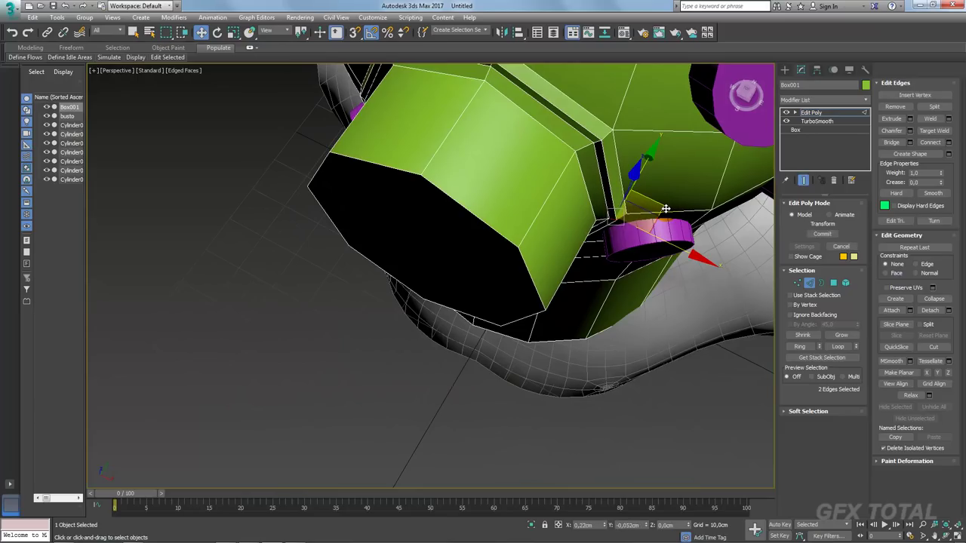
{"action": "mouse_move", "coordinate": [513, 158]}
{"action": "middle_mouse_down", "text": "alt"}
{"action": "mouse_move", "coordinate": [449, 264]}
{"action": "mouse_move", "coordinate": [522, 253]}
{"action": "mouse_move", "coordinate": [540, 285]}
{"action": "mouse_move", "coordinate": [811, 87]}
{"action": "middle_mouse_up", "text": "alt"}
{"action": "left_click", "coordinate": [833, 282]}
{"action": "left_click", "coordinate": [510, 279]}
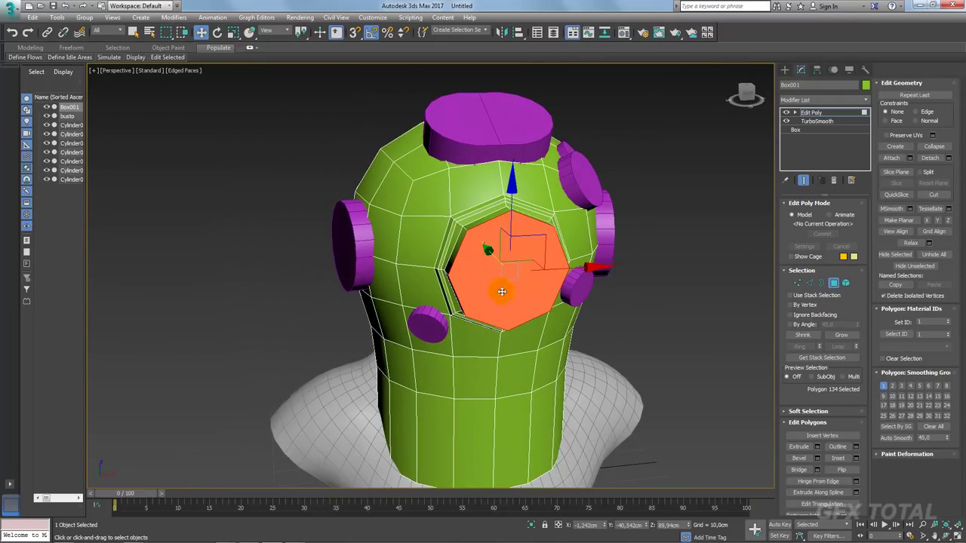
- Make the top collar cylinder Cylinder004 see-through
{"action": "left_click", "coordinate": [819, 115]}
{"action": "mouse_move", "coordinate": [621, 173]}
{"action": "middle_mouse_down", "text": "alt"}
{"action": "mouse_move", "coordinate": [496, 134]}
{"action": "mouse_move", "coordinate": [473, 151]}
{"action": "middle_mouse_up", "text": "alt"}
{"action": "left_click", "coordinate": [495, 134]}
{"action": "scroll", "coordinate": [509, 183], "scroll_direction": "up", "scroll_amount": 3}
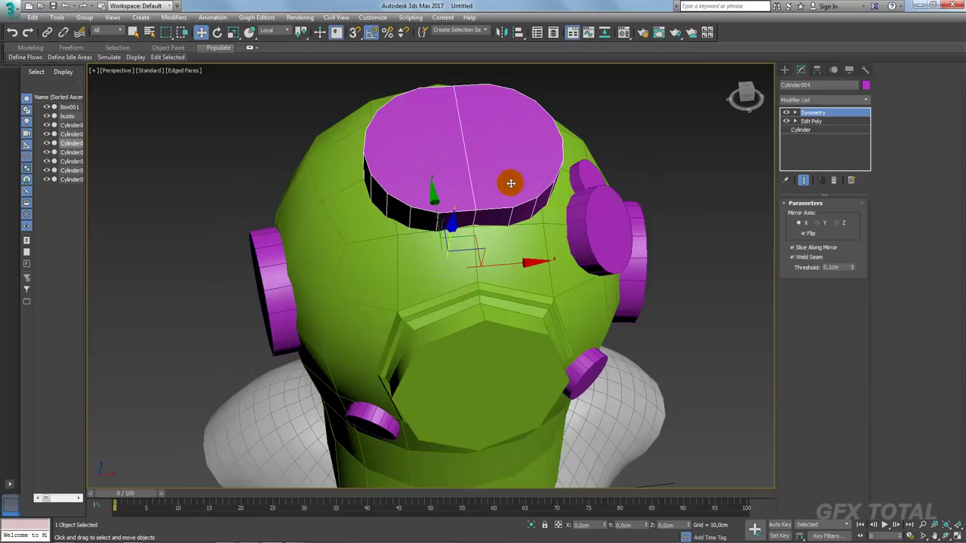
{"action": "middle_click_drag", "start_coordinate": [536, 177], "coordinate": [525, 202], "text": "alt"}
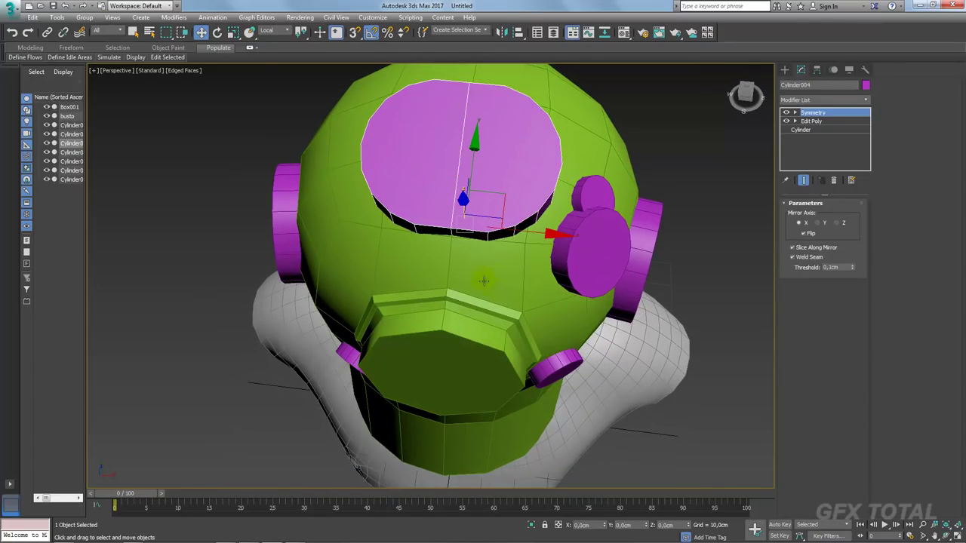
{"action": "left_click", "coordinate": [496, 259]}
{"action": "middle_click_drag", "start_coordinate": [496, 259], "coordinate": [501, 276], "text": "alt"}
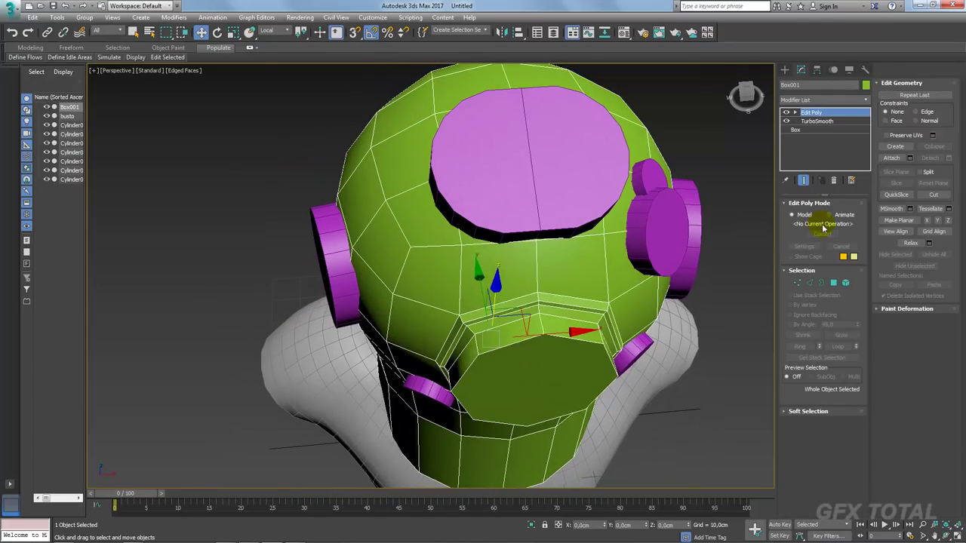
{"action": "left_click", "coordinate": [798, 282]}
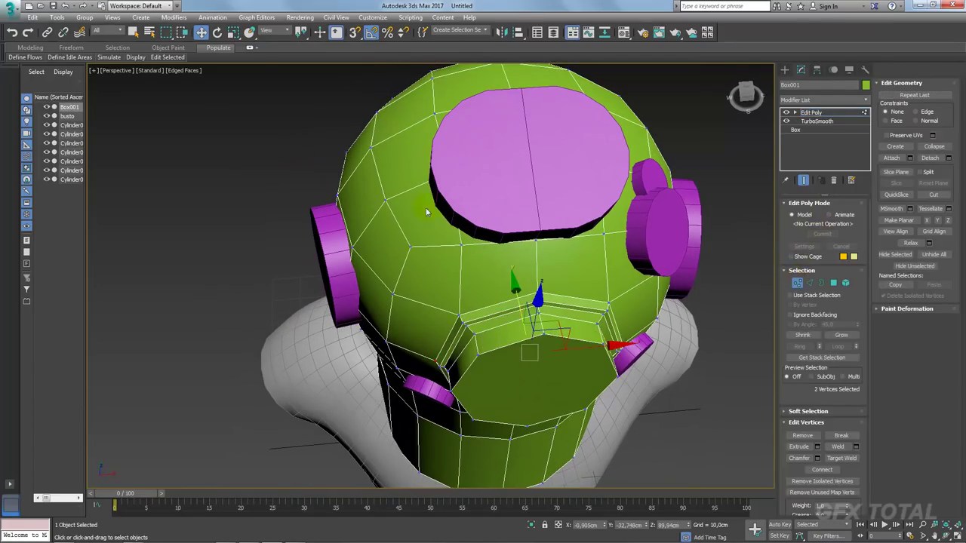
{"action": "left_click", "coordinate": [450, 170]}
{"action": "key", "text": "F3"}
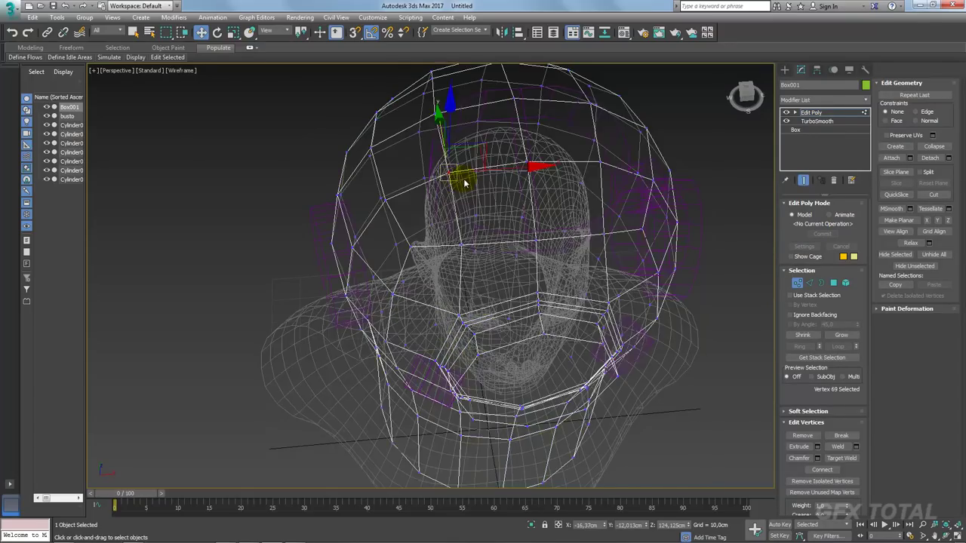
{"action": "key", "text": "F3"}
{"action": "key", "text": "1"}
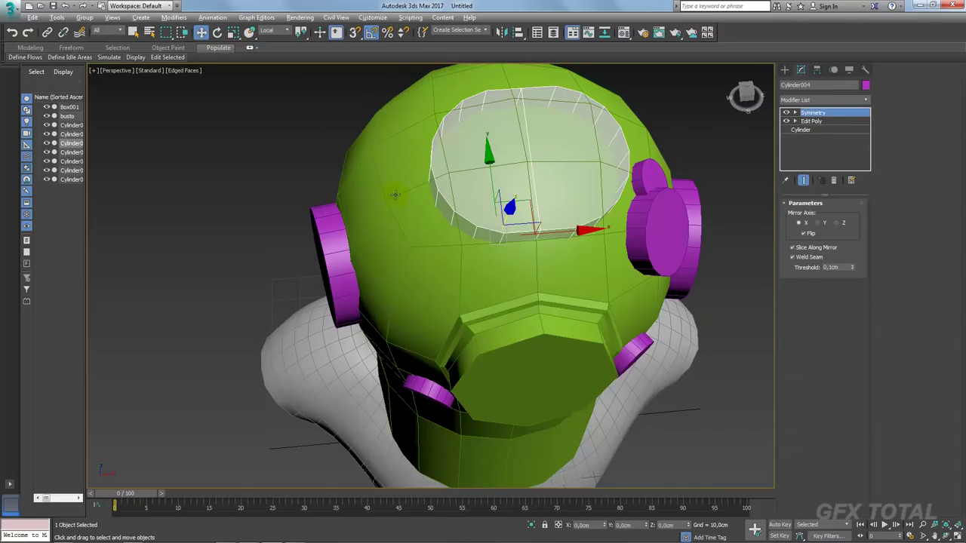
- Move crown vertex 69 of Box001 along X to line up beneath the collar
{"action": "left_click", "coordinate": [396, 195]}
{"action": "key", "text": "1"}
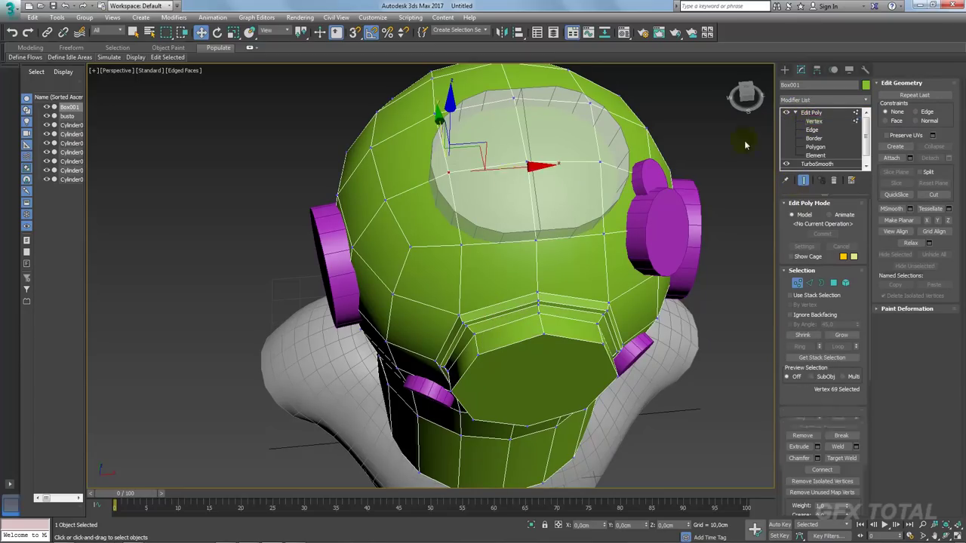
{"action": "middle_click_drag", "start_coordinate": [461, 177], "coordinate": [497, 182], "text": "alt"}
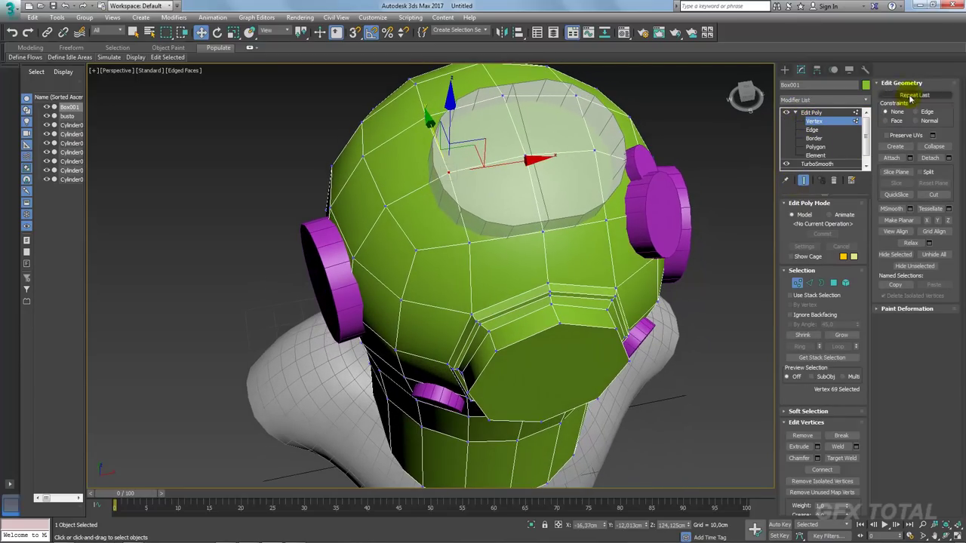
{"action": "left_click_drag", "start_coordinate": [505, 164], "coordinate": [489, 167]}
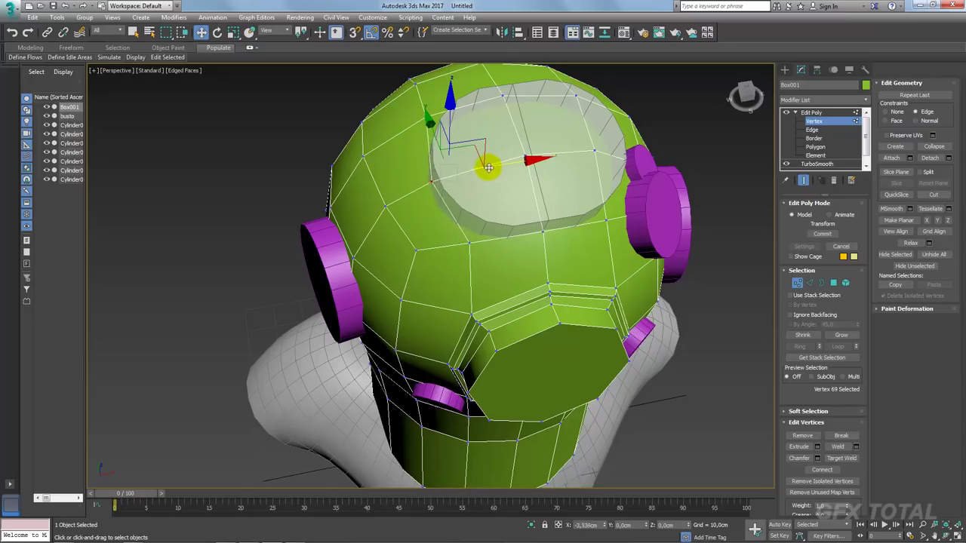
{"action": "middle_click_drag", "start_coordinate": [476, 173], "coordinate": [496, 229], "text": "alt"}
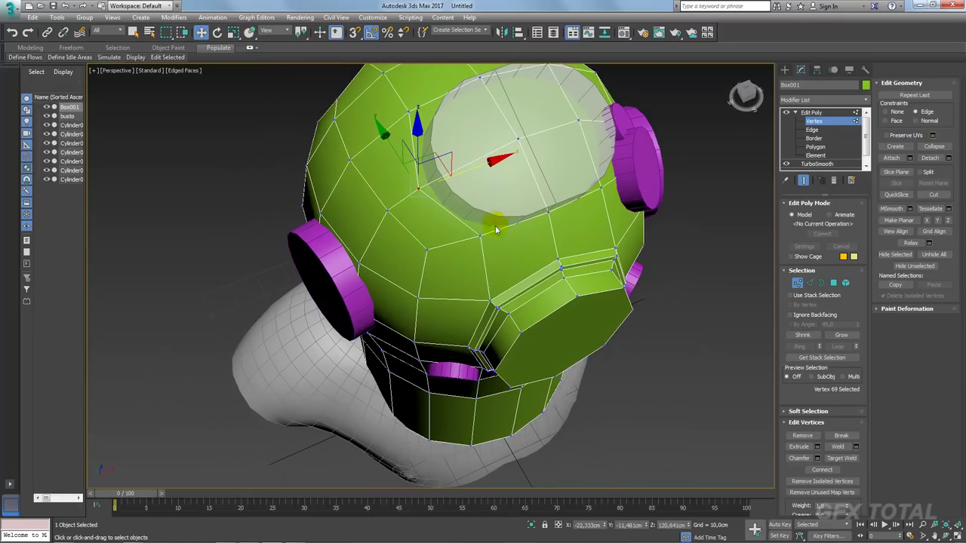
{"action": "mouse_move", "coordinate": [470, 166]}
{"action": "middle_mouse_down", "text": "alt"}
{"action": "mouse_move", "coordinate": [556, 194]}
{"action": "mouse_move", "coordinate": [587, 183]}
{"action": "mouse_move", "coordinate": [511, 188]}
{"action": "mouse_move", "coordinate": [543, 194]}
{"action": "mouse_move", "coordinate": [517, 219]}
{"action": "mouse_move", "coordinate": [534, 221]}
{"action": "middle_mouse_up", "text": "alt"}
{"action": "left_click", "coordinate": [499, 215]}
{"action": "left_click", "coordinate": [812, 112]}
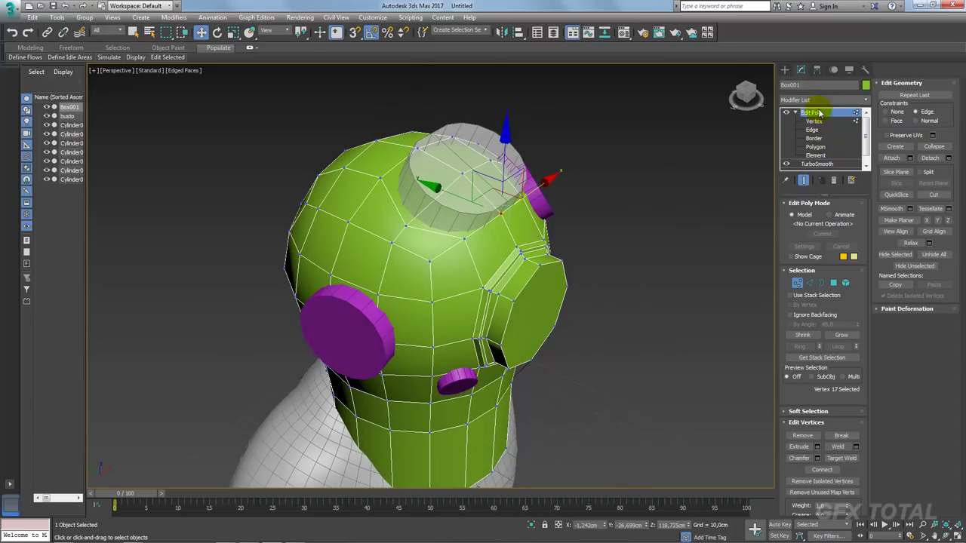
{"action": "mouse_move", "coordinate": [755, 147]}
{"action": "middle_mouse_down", "text": "alt"}
{"action": "mouse_move", "coordinate": [702, 163]}
{"action": "mouse_move", "coordinate": [728, 159]}
{"action": "middle_mouse_up", "text": "alt"}
{"action": "left_click", "coordinate": [866, 101]}
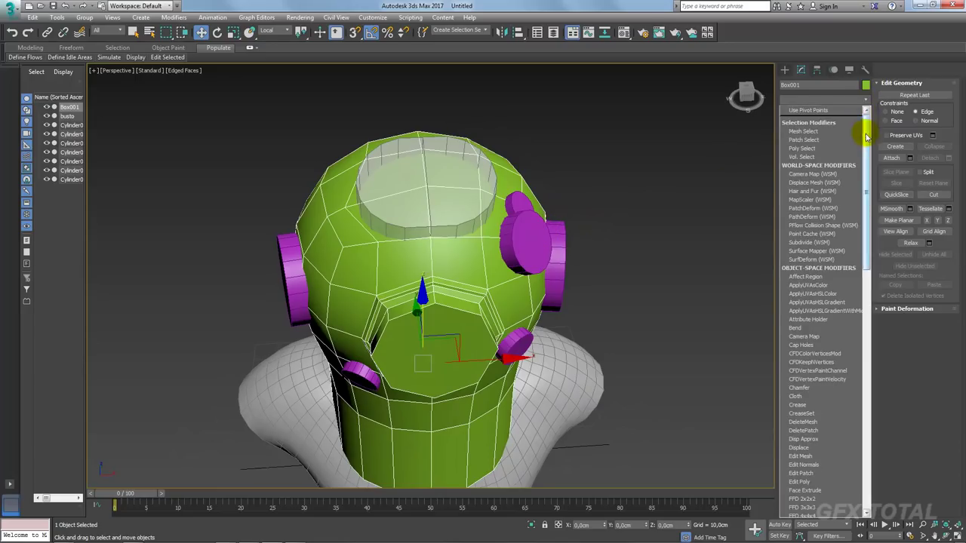
{"action": "left_click_drag", "start_coordinate": [863, 134], "coordinate": [886, 448]}
{"action": "left_click", "coordinate": [804, 358]}
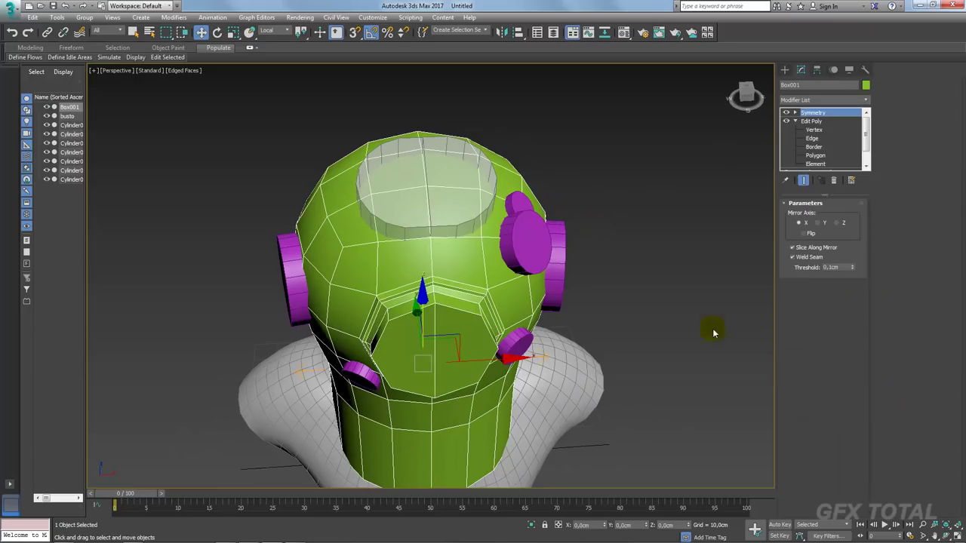
{"action": "middle_click_drag", "start_coordinate": [612, 269], "coordinate": [694, 261]}
{"action": "left_click", "coordinate": [809, 234]}
{"action": "middle_click_drag", "start_coordinate": [498, 173], "coordinate": [478, 156], "text": "alt"}
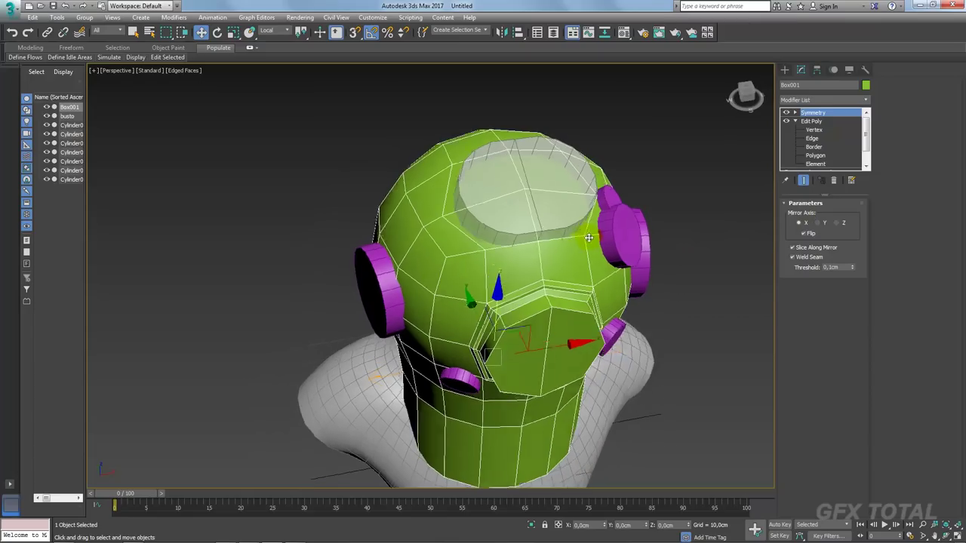
{"action": "mouse_move", "coordinate": [575, 224]}
{"action": "middle_mouse_down", "text": "alt"}
{"action": "mouse_move", "coordinate": [569, 257]}
{"action": "mouse_move", "coordinate": [574, 227]}
{"action": "middle_mouse_up", "text": "alt"}
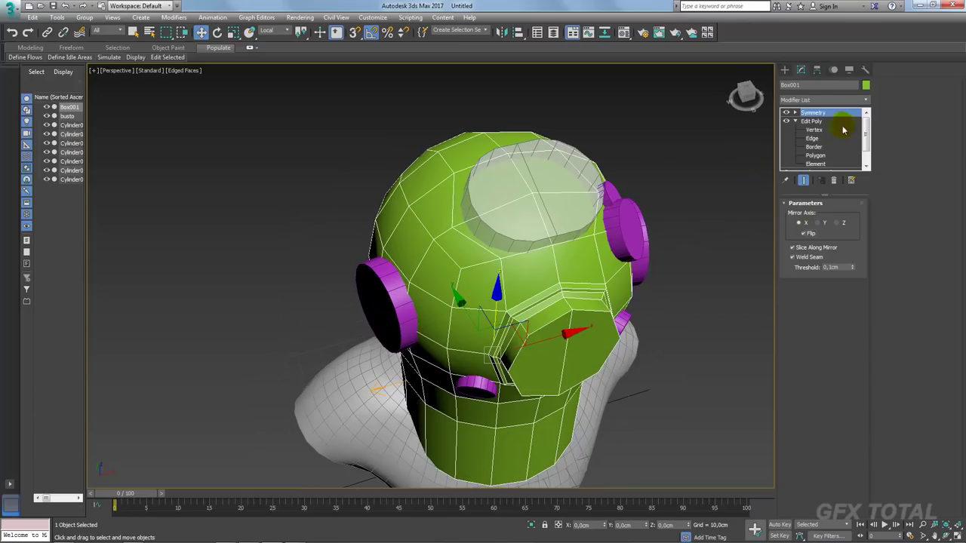
{"action": "left_click", "coordinate": [835, 179]}
{"action": "middle_click_drag", "start_coordinate": [667, 260], "coordinate": [662, 262], "text": "alt"}
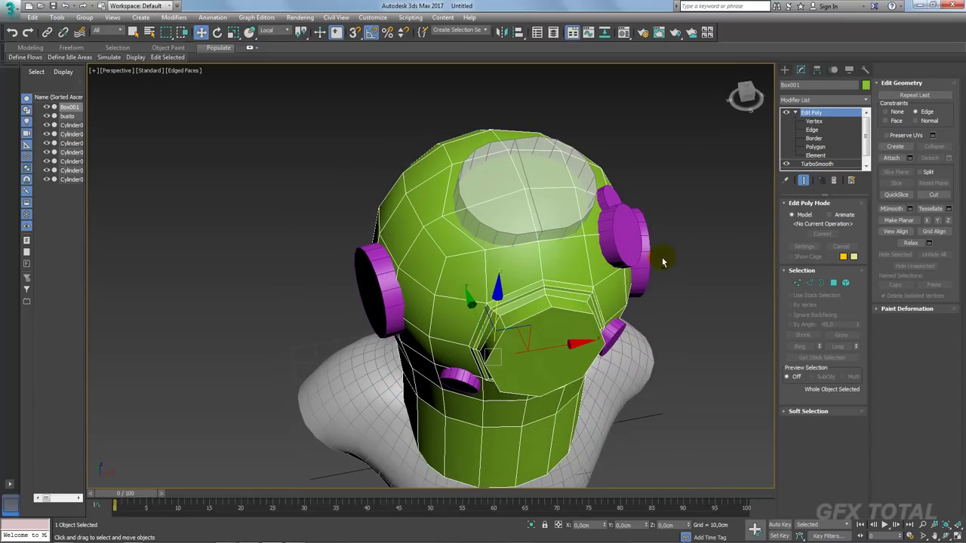
{"action": "left_click", "coordinate": [832, 284]}
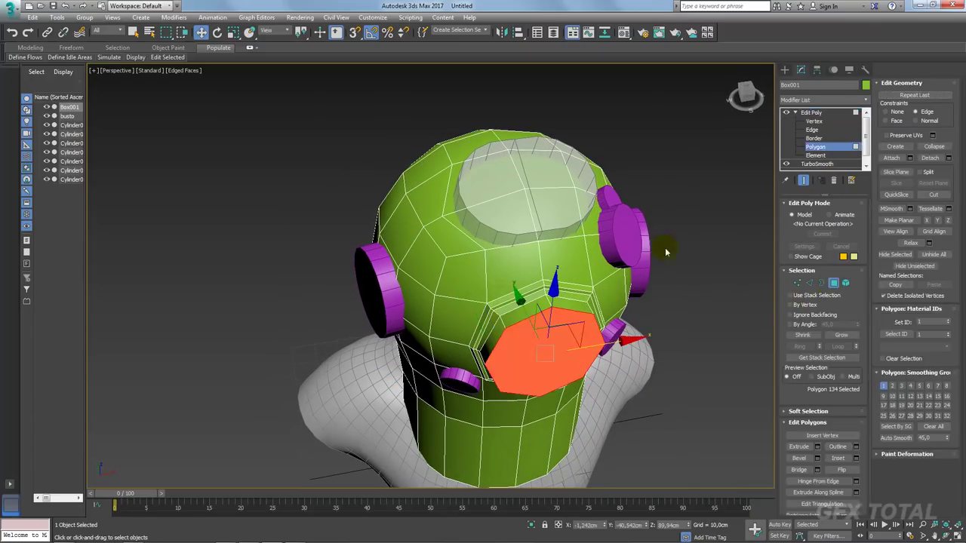
- Select the four top-cap polygons of the helmet
{"action": "left_click", "coordinate": [553, 216]}
{"action": "left_click", "coordinate": [492, 184], "text": "ctrl"}
{"action": "left_click", "coordinate": [550, 204], "text": "ctrl"}
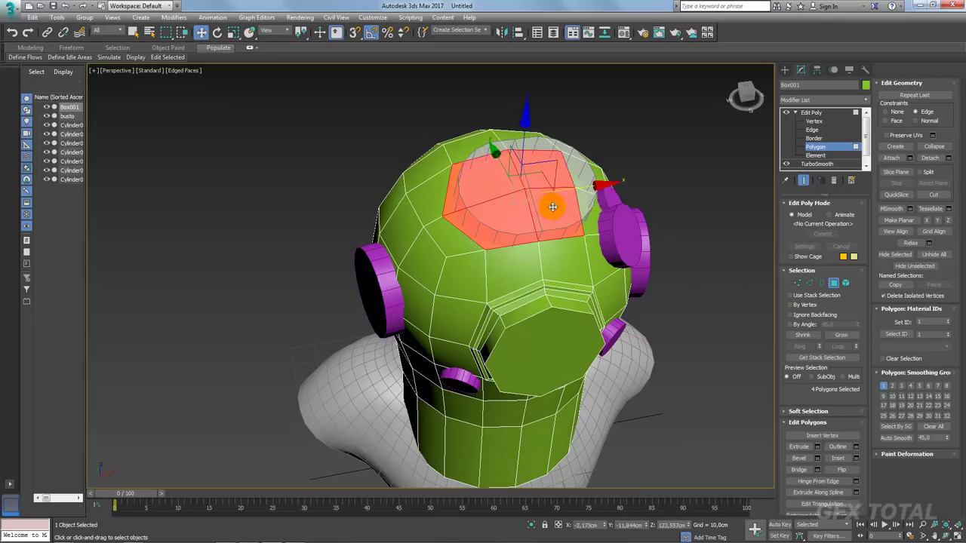
{"action": "mouse_move", "coordinate": [550, 205]}
{"action": "middle_mouse_down", "text": "alt"}
{"action": "mouse_move", "coordinate": [593, 235]}
{"action": "mouse_move", "coordinate": [550, 231]}
{"action": "middle_mouse_up", "text": "alt"}
{"action": "scroll", "coordinate": [550, 231], "scroll_direction": "up", "scroll_amount": 2}
{"action": "scroll", "coordinate": [546, 237], "scroll_direction": "up", "scroll_amount": 1}
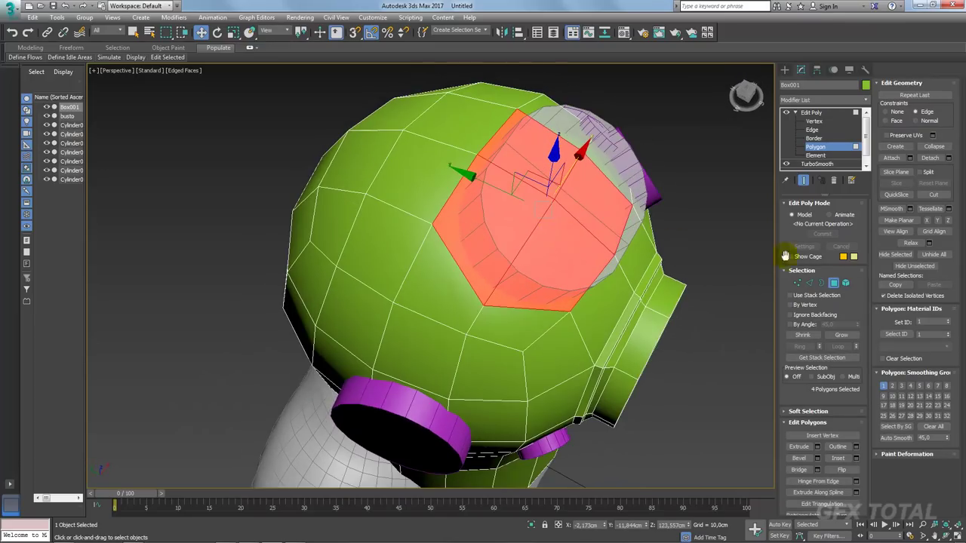
- Adjust a top vertex and delete the four crown polygons to open the helmet's top
{"action": "left_click", "coordinate": [798, 283]}
{"action": "left_click", "coordinate": [435, 223]}
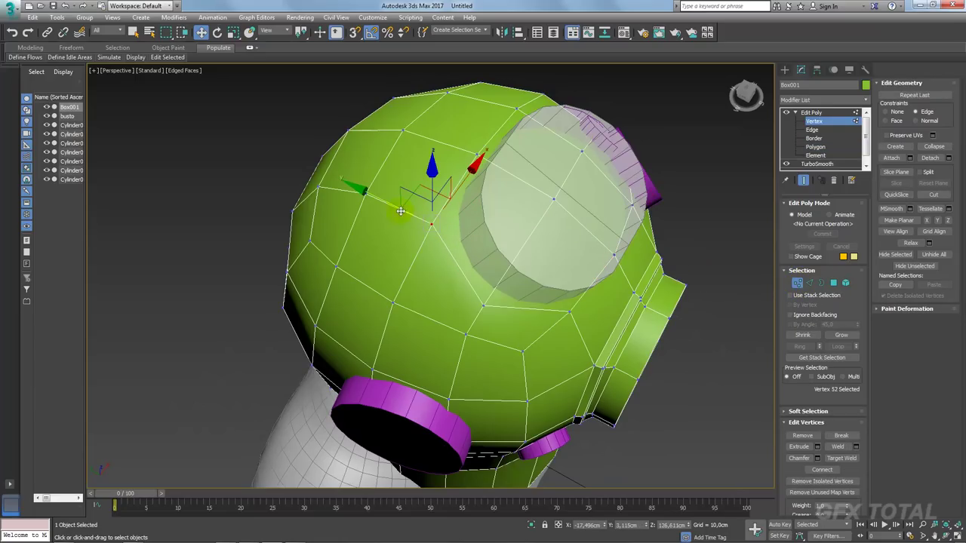
{"action": "mouse_move", "coordinate": [385, 203]}
{"action": "left_mouse_down"}
{"action": "mouse_move", "coordinate": [471, 202]}
{"action": "mouse_move", "coordinate": [399, 210]}
{"action": "mouse_move", "coordinate": [381, 195]}
{"action": "left_mouse_up"}
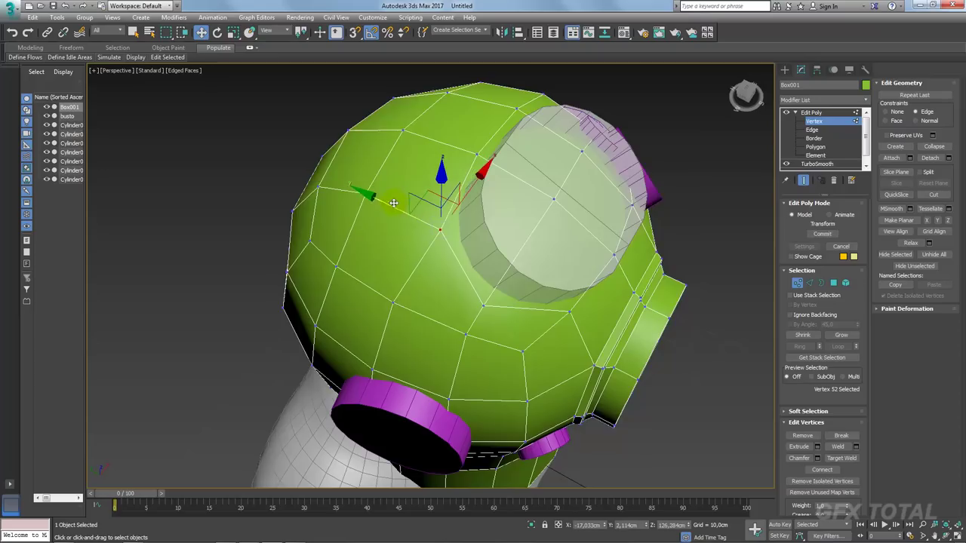
{"action": "mouse_move", "coordinate": [528, 237]}
{"action": "middle_mouse_down", "text": "alt"}
{"action": "mouse_move", "coordinate": [684, 222]}
{"action": "mouse_move", "coordinate": [621, 234]}
{"action": "mouse_move", "coordinate": [702, 237]}
{"action": "middle_mouse_up", "text": "alt"}
{"action": "left_click", "coordinate": [834, 286]}
{"action": "key", "text": "Delete"}
- Lift the see-through collar cylinder Cylinder004 up above the new opening
{"action": "left_click", "coordinate": [621, 234]}
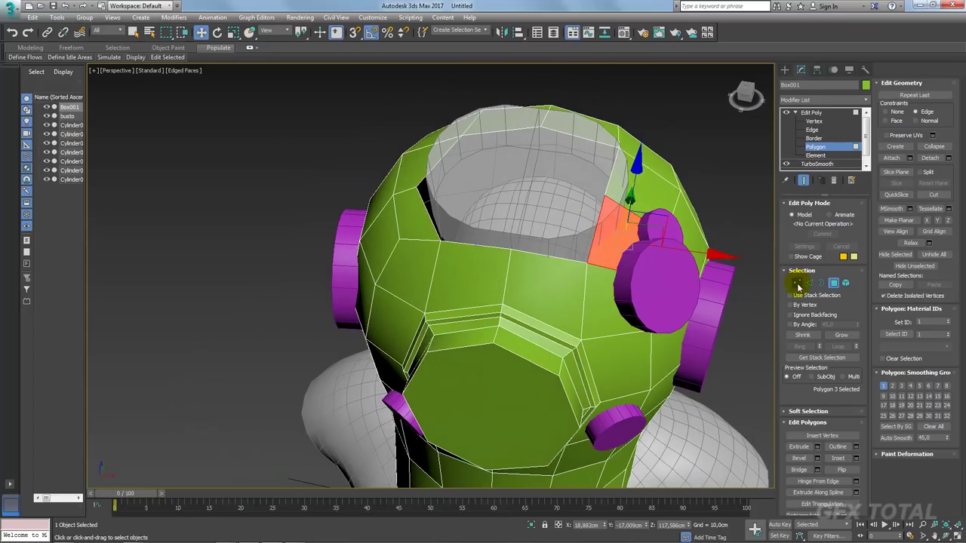
{"action": "left_click", "coordinate": [797, 284]}
{"action": "left_click", "coordinate": [612, 157]}
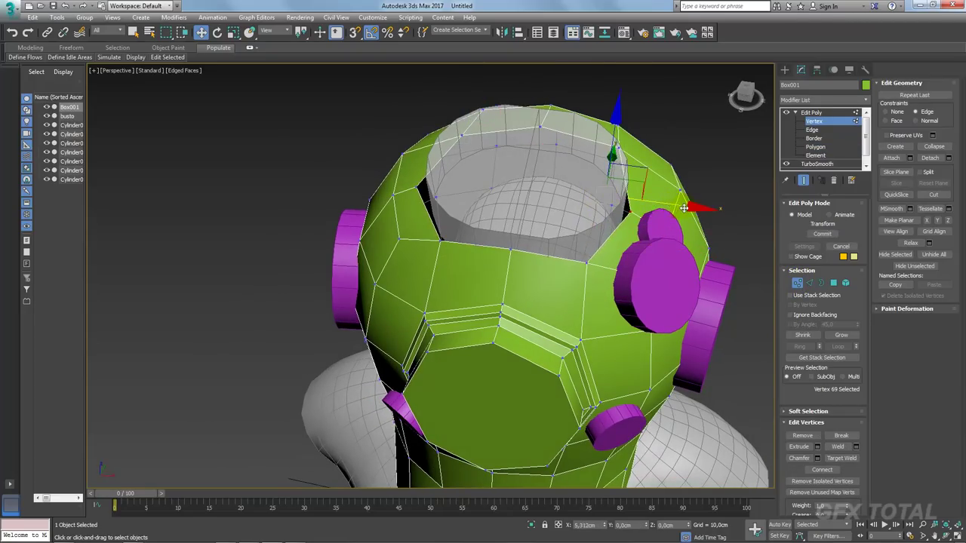
{"action": "middle_click_drag", "start_coordinate": [683, 208], "coordinate": [551, 262], "text": "alt"}
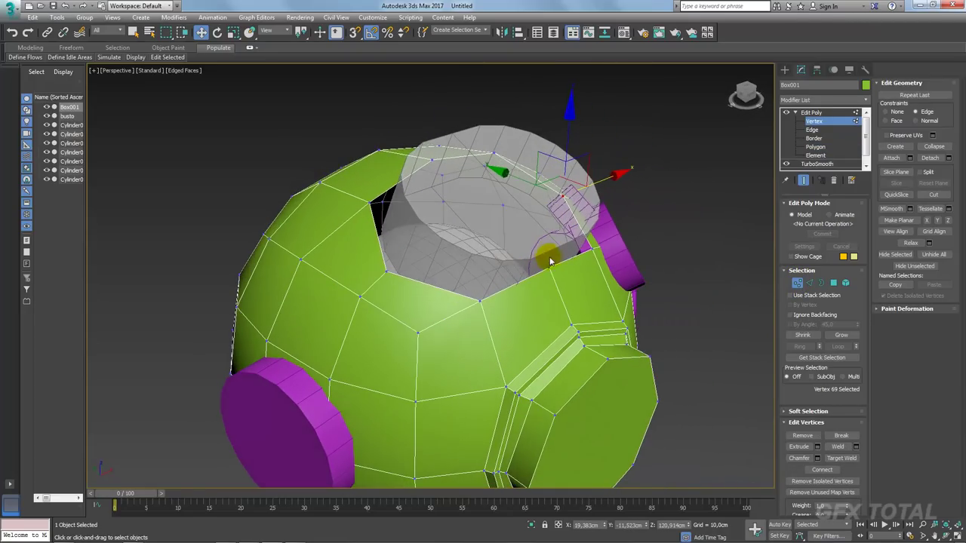
{"action": "left_click", "coordinate": [840, 112]}
{"action": "mouse_move", "coordinate": [539, 233]}
{"action": "middle_mouse_down", "text": "alt"}
{"action": "mouse_move", "coordinate": [468, 229]}
{"action": "mouse_move", "coordinate": [509, 257]}
{"action": "mouse_move", "coordinate": [465, 288]}
{"action": "middle_mouse_up", "text": "alt"}
{"action": "left_click", "coordinate": [483, 243]}
{"action": "left_click_drag", "start_coordinate": [444, 295], "coordinate": [512, 233]}
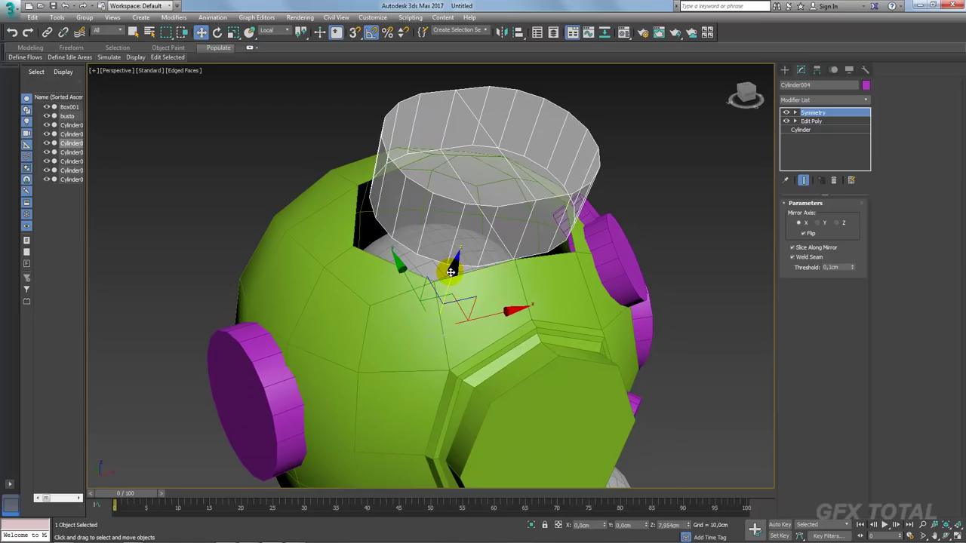
- Convert the collar cylinder to Editable Poly and remove four of its edges
{"action": "middle_click_drag", "start_coordinate": [512, 232], "coordinate": [483, 227], "text": "alt"}
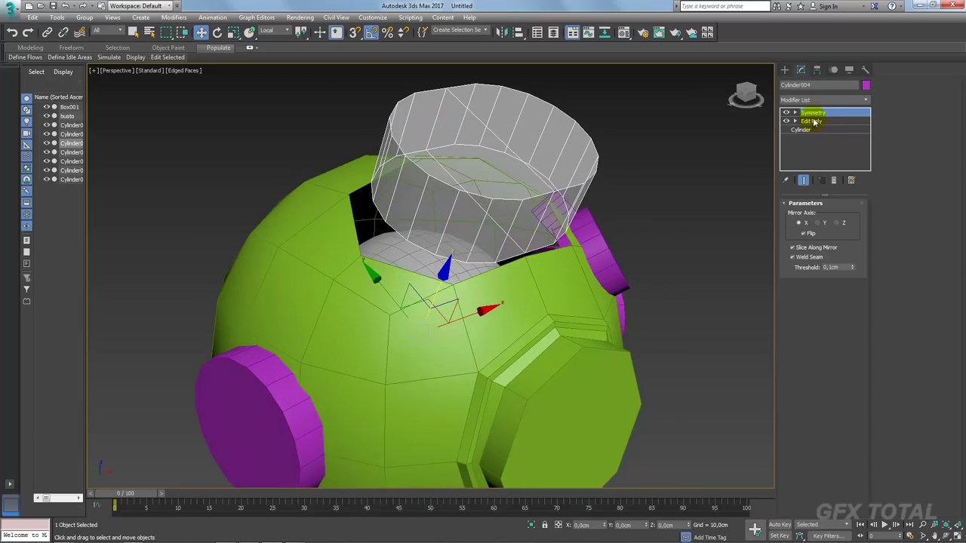
{"action": "middle_click_drag", "start_coordinate": [676, 187], "coordinate": [648, 191], "text": "alt"}
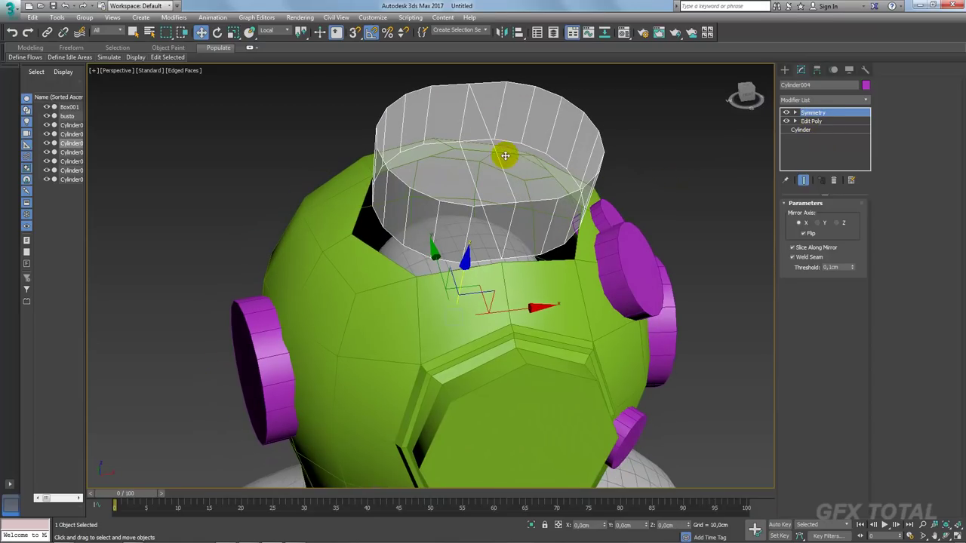
{"action": "middle_click_drag", "start_coordinate": [498, 166], "coordinate": [486, 155], "text": "alt"}
{"action": "right_click", "coordinate": [483, 147]}
{"action": "mouse_move", "coordinate": [504, 254]}
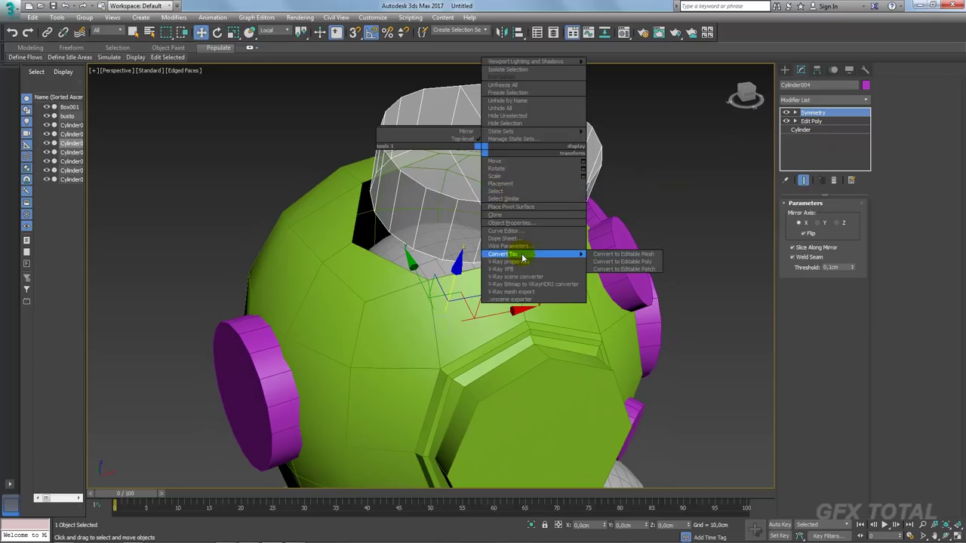
{"action": "left_click", "coordinate": [615, 262]}
{"action": "left_click", "coordinate": [810, 216]}
{"action": "left_click", "coordinate": [506, 175]}
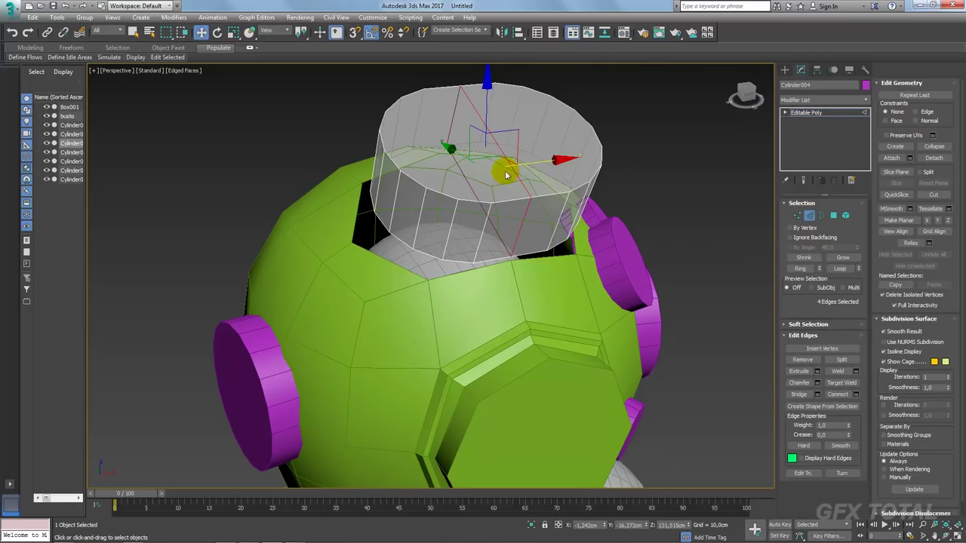
{"action": "left_click", "coordinate": [810, 361]}
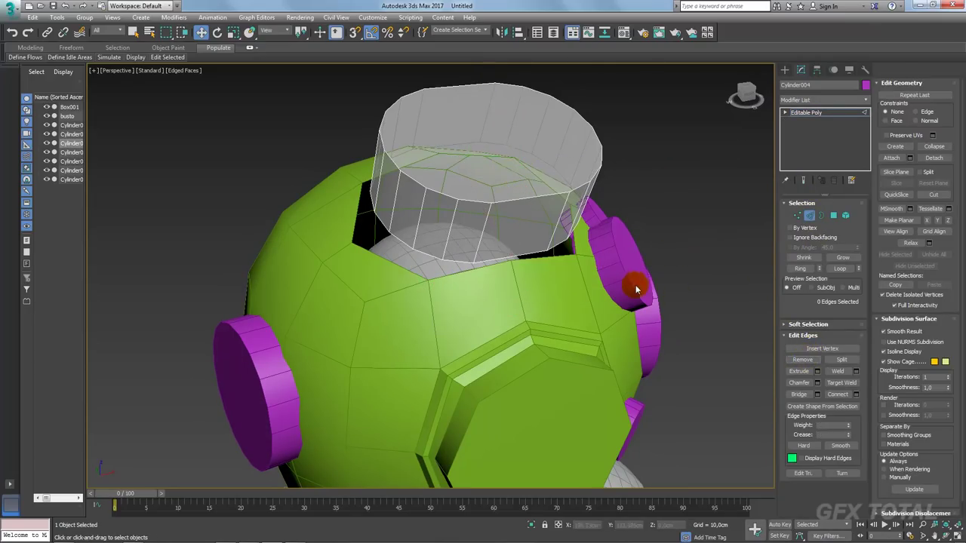
- Delete the collar cylinder's bottom polygon
{"action": "mouse_move", "coordinate": [636, 287]}
{"action": "middle_mouse_down", "text": "alt"}
{"action": "mouse_move", "coordinate": [617, 287]}
{"action": "mouse_move", "coordinate": [629, 279]}
{"action": "middle_mouse_up", "text": "alt"}
{"action": "mouse_move", "coordinate": [526, 223]}
{"action": "middle_mouse_down", "text": "alt"}
{"action": "mouse_move", "coordinate": [541, 246]}
{"action": "mouse_move", "coordinate": [496, 325]}
{"action": "middle_mouse_up", "text": "alt"}
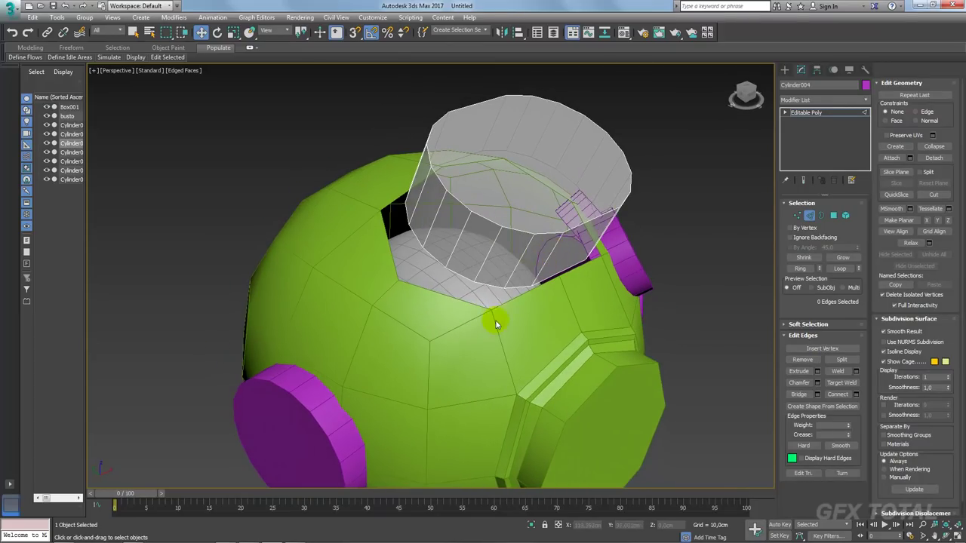
{"action": "left_click", "coordinate": [834, 216]}
{"action": "mouse_move", "coordinate": [470, 276]}
{"action": "middle_mouse_down", "text": "alt"}
{"action": "mouse_move", "coordinate": [524, 263]}
{"action": "mouse_move", "coordinate": [523, 221]}
{"action": "middle_mouse_up", "text": "alt"}
{"action": "left_click", "coordinate": [529, 223]}
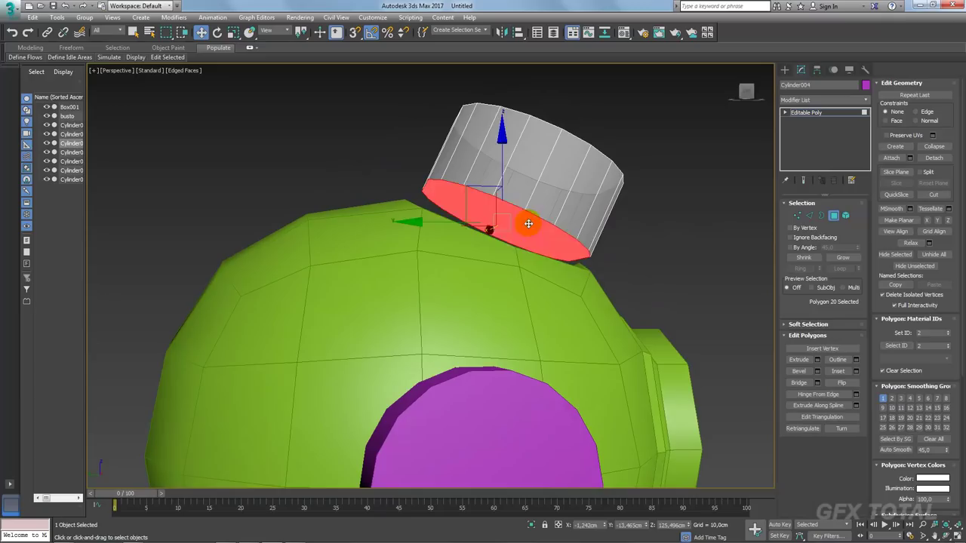
{"action": "key", "text": "Delete"}
{"action": "mouse_move", "coordinate": [768, 244]}
{"action": "middle_mouse_down", "text": "alt"}
{"action": "mouse_move", "coordinate": [699, 254]}
{"action": "mouse_move", "coordinate": [724, 226]}
{"action": "middle_mouse_up", "text": "alt"}
{"action": "left_click", "coordinate": [807, 113]}
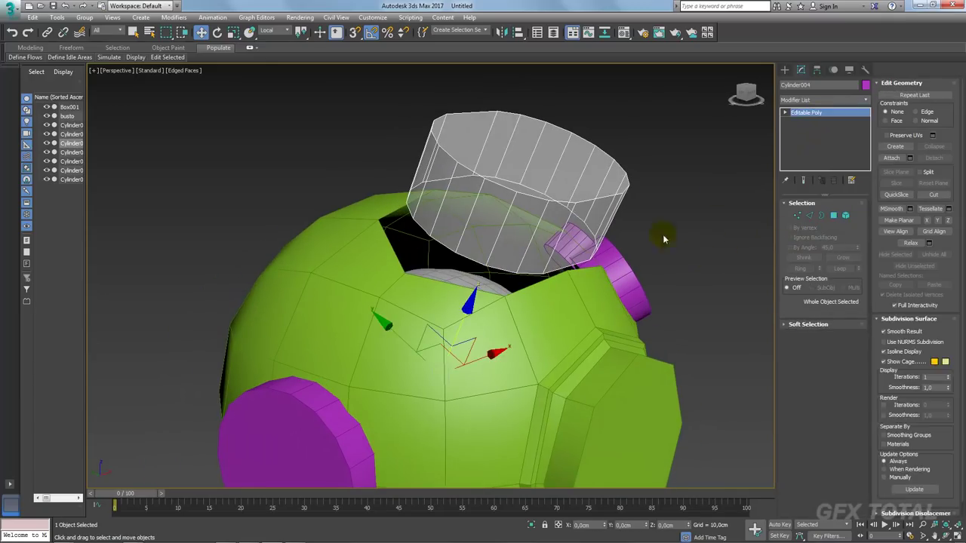
- Select the border of the helmet's top opening to check its size
{"action": "left_click", "coordinate": [568, 295]}
{"action": "left_click", "coordinate": [821, 282]}
{"action": "left_click", "coordinate": [574, 292]}
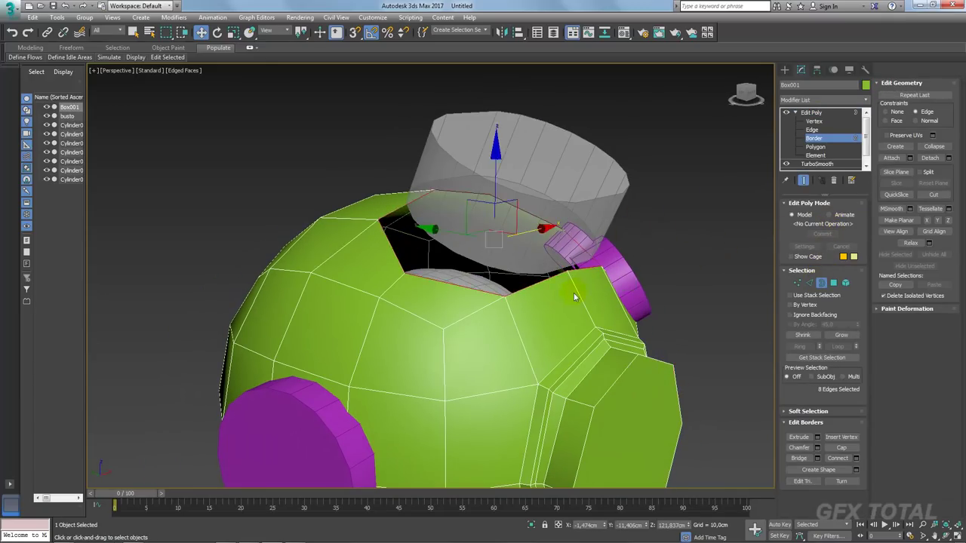
{"action": "mouse_move", "coordinate": [573, 293]}
{"action": "middle_mouse_down", "text": "alt"}
{"action": "mouse_move", "coordinate": [615, 295]}
{"action": "mouse_move", "coordinate": [633, 214]}
{"action": "middle_mouse_up", "text": "alt"}
{"action": "left_click", "coordinate": [799, 439]}
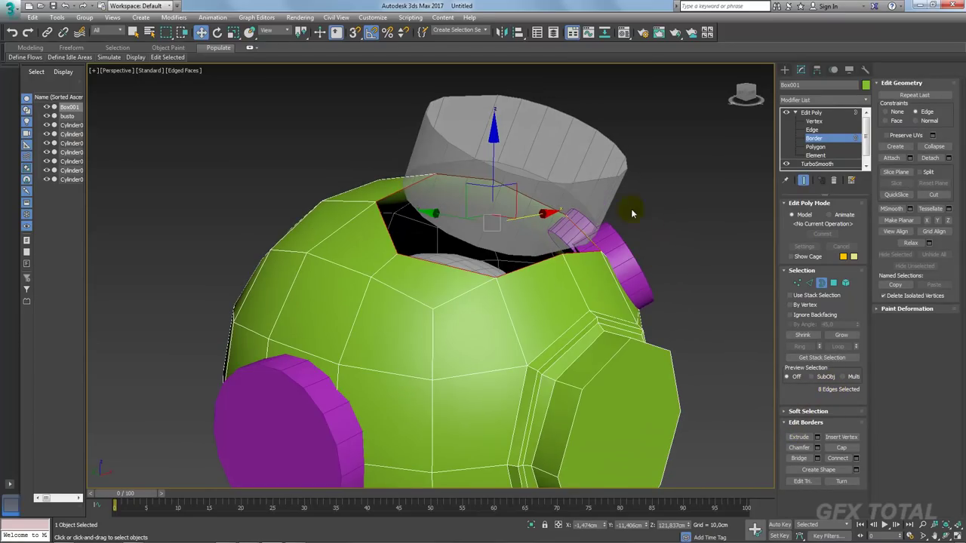
{"action": "left_click", "coordinate": [812, 113]}
- Remove a first vertical edge from the collar cylinder
{"action": "left_click", "coordinate": [613, 195]}
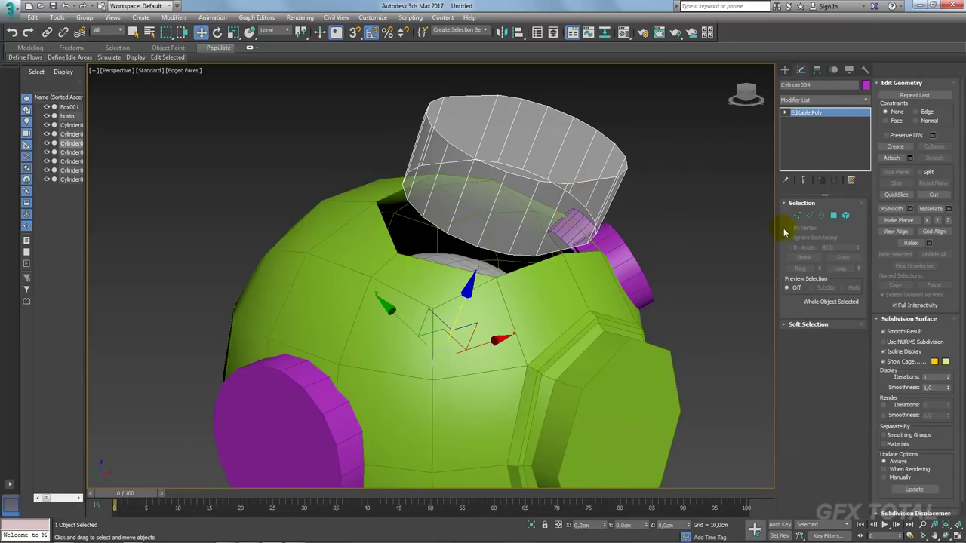
{"action": "left_click", "coordinate": [810, 215]}
{"action": "mouse_move", "coordinate": [565, 220]}
{"action": "middle_mouse_down", "text": "alt"}
{"action": "mouse_move", "coordinate": [488, 223]}
{"action": "mouse_move", "coordinate": [479, 252]}
{"action": "mouse_move", "coordinate": [486, 222]}
{"action": "mouse_move", "coordinate": [497, 241]}
{"action": "mouse_move", "coordinate": [427, 249]}
{"action": "middle_mouse_up", "text": "alt"}
{"action": "left_click", "coordinate": [494, 240]}
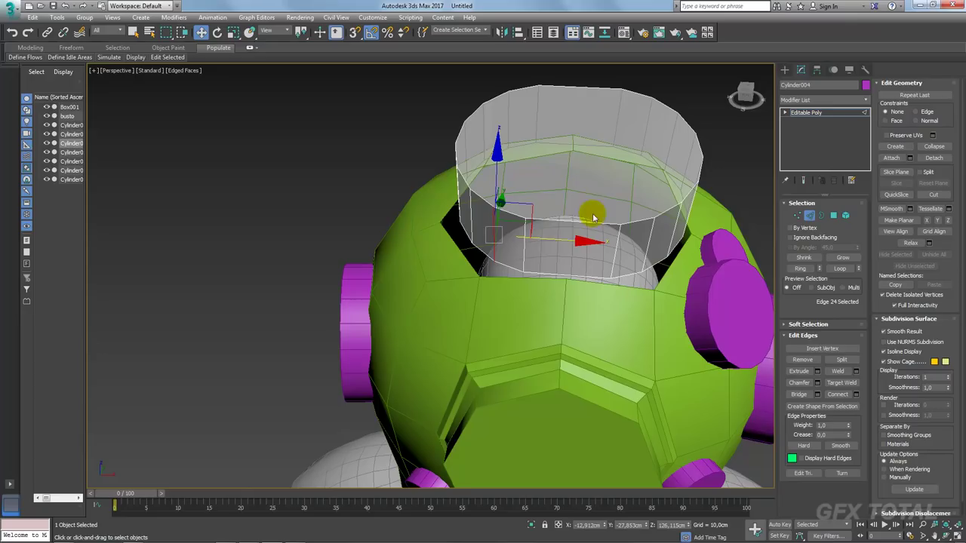
{"action": "left_click", "coordinate": [571, 274]}
{"action": "middle_click_drag", "start_coordinate": [563, 275], "coordinate": [520, 250], "text": "alt"}
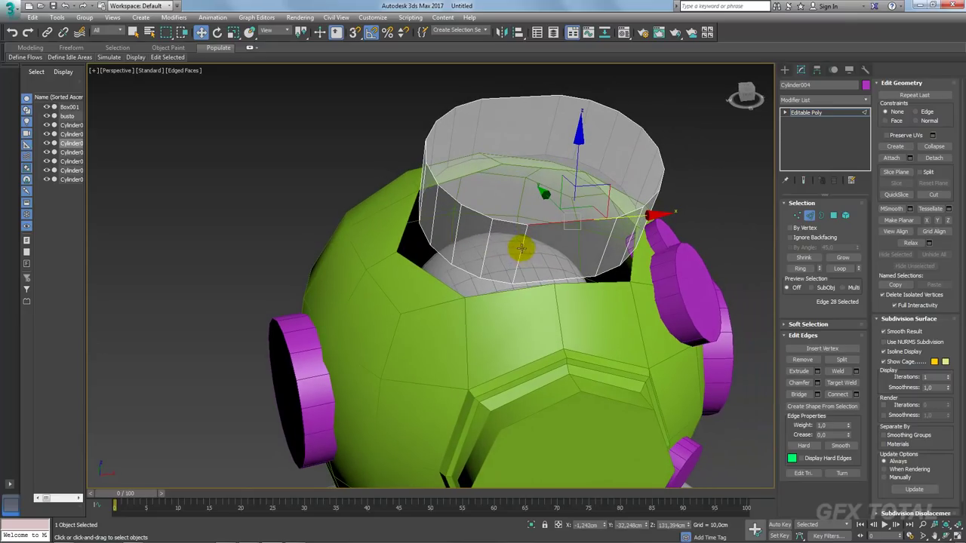
{"action": "left_click", "coordinate": [803, 359]}
- Remove three more vertical edges from the collar, one at a time
{"action": "middle_click_drag", "start_coordinate": [491, 244], "coordinate": [506, 266], "text": "alt"}
{"action": "left_click", "coordinate": [454, 244]}
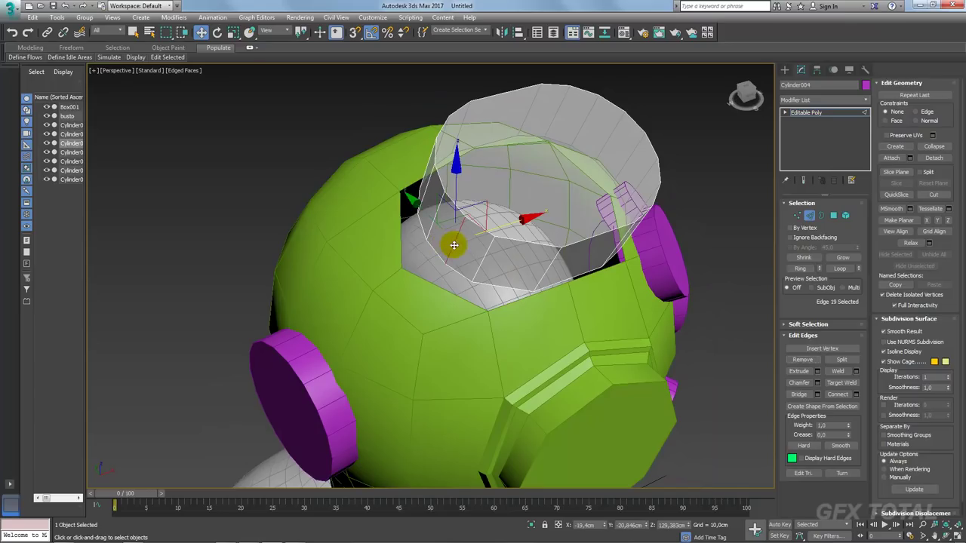
{"action": "left_click", "coordinate": [802, 359]}
{"action": "middle_click_drag", "start_coordinate": [702, 306], "coordinate": [464, 211], "text": "alt"}
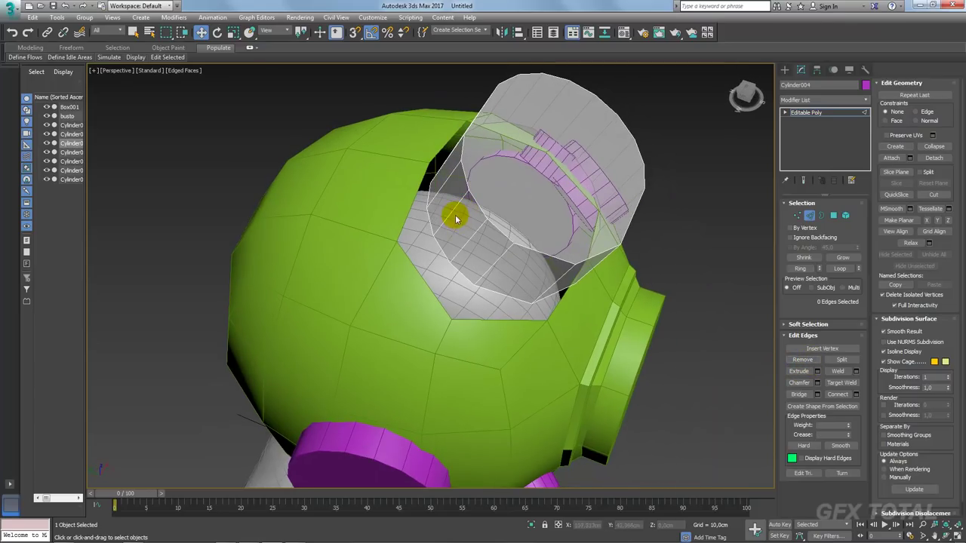
{"action": "left_click", "coordinate": [471, 237]}
{"action": "left_click", "coordinate": [803, 359]}
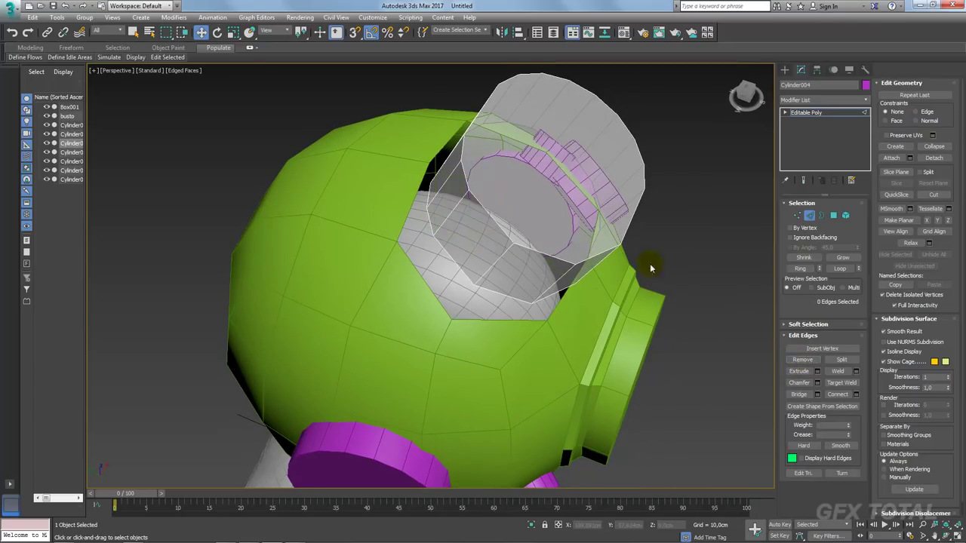
{"action": "left_click", "coordinate": [444, 182]}
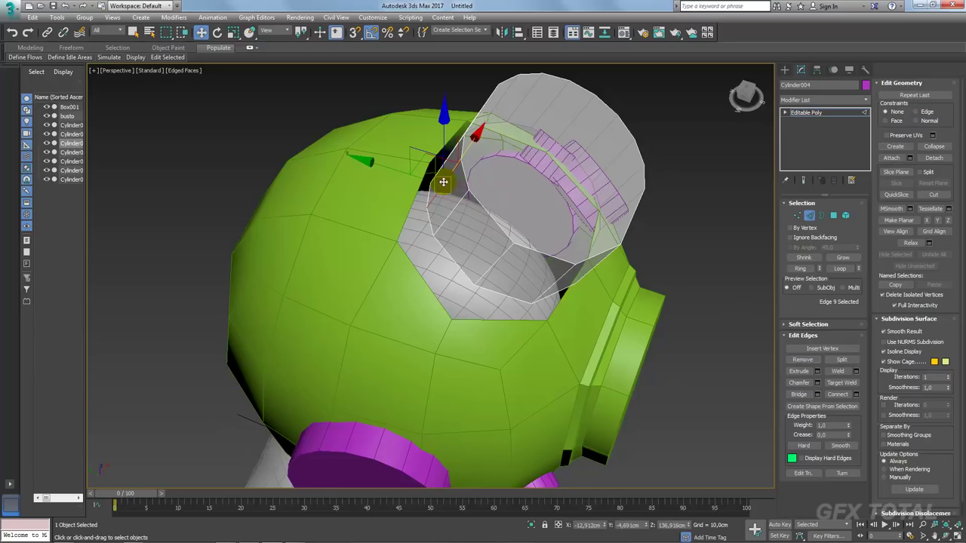
{"action": "left_click", "coordinate": [803, 360]}
{"action": "mouse_move", "coordinate": [565, 222]}
{"action": "middle_mouse_down", "text": "alt"}
{"action": "mouse_move", "coordinate": [519, 207]}
{"action": "mouse_move", "coordinate": [463, 255]}
{"action": "mouse_move", "coordinate": [667, 190]}
{"action": "middle_mouse_up", "text": "alt"}
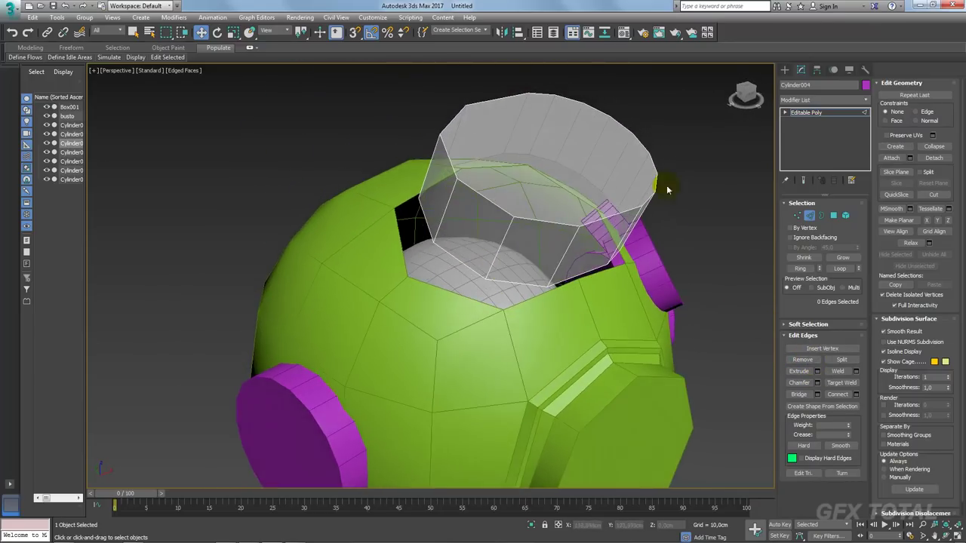
- Select the collar cylinder and lower it slightly
{"action": "left_click", "coordinate": [815, 115]}
{"action": "left_click", "coordinate": [482, 343]}
{"action": "mouse_move", "coordinate": [556, 280]}
{"action": "middle_mouse_down", "text": "alt"}
{"action": "mouse_move", "coordinate": [619, 263]}
{"action": "mouse_move", "coordinate": [606, 261]}
{"action": "middle_mouse_up", "text": "alt"}
{"action": "left_click", "coordinate": [553, 166]}
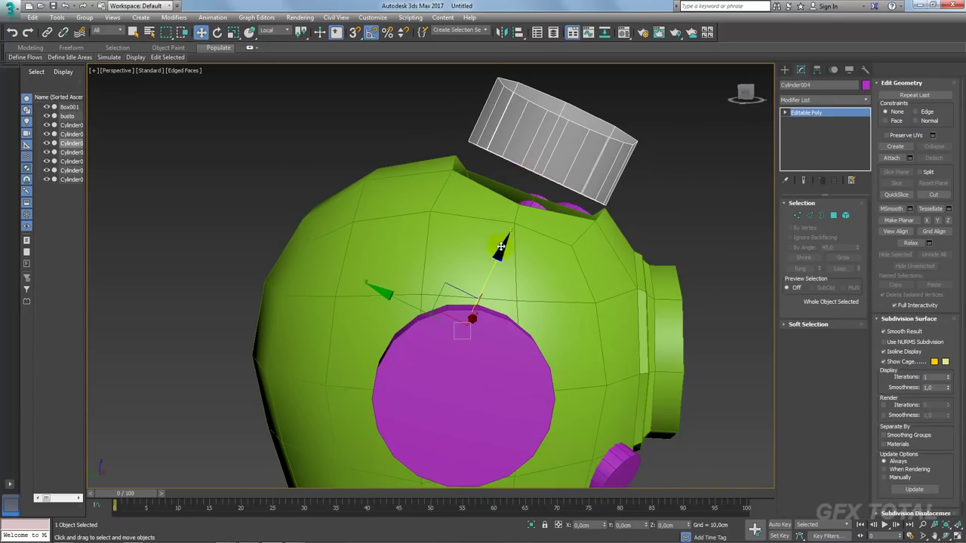
{"action": "left_click_drag", "start_coordinate": [500, 247], "coordinate": [501, 250]}
{"action": "middle_click_drag", "start_coordinate": [501, 250], "coordinate": [533, 223], "text": "alt"}
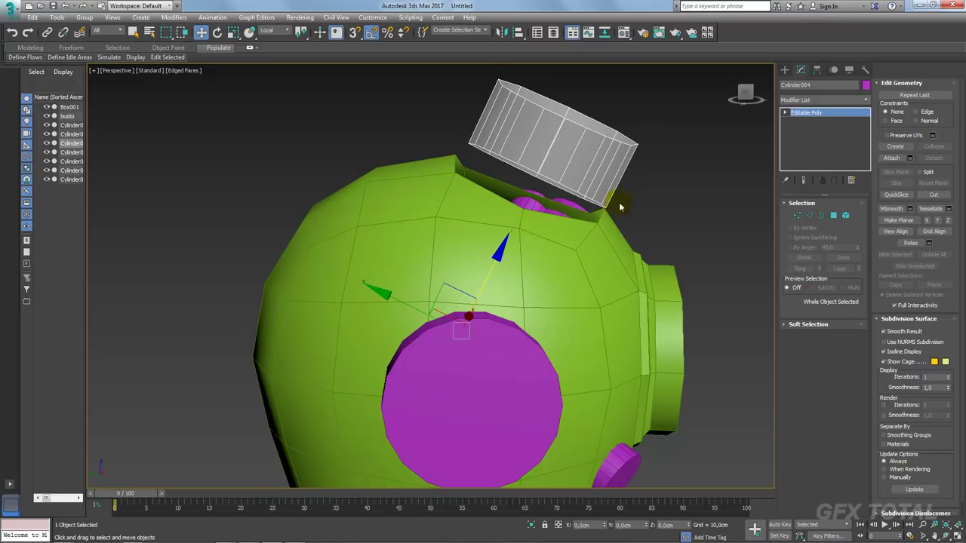
- Rotate the collar element upright, shift it left, and select one of its edges
{"action": "left_click", "coordinate": [837, 218]}
{"action": "left_click", "coordinate": [626, 172]}
{"action": "key", "text": "e"}
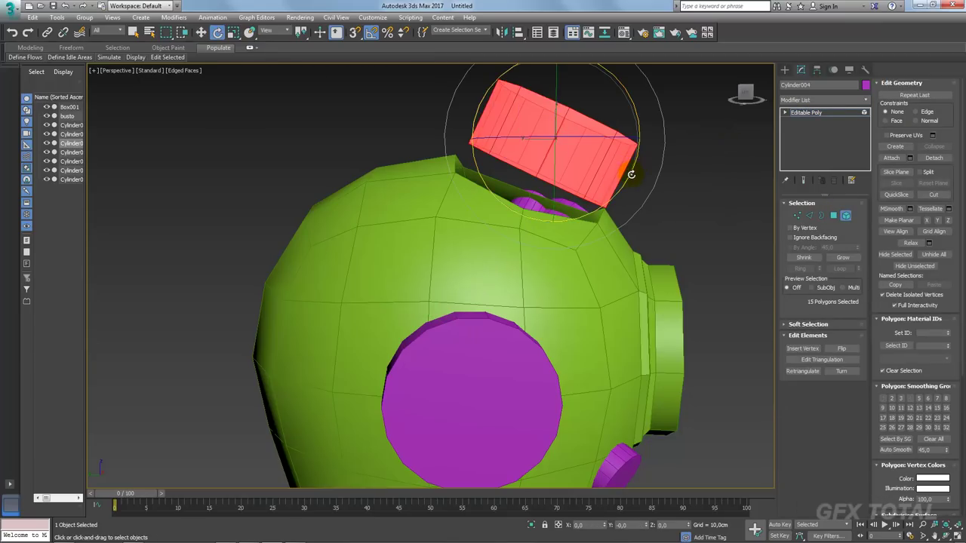
{"action": "left_click_drag", "start_coordinate": [633, 175], "coordinate": [632, 169]}
{"action": "key", "text": "w"}
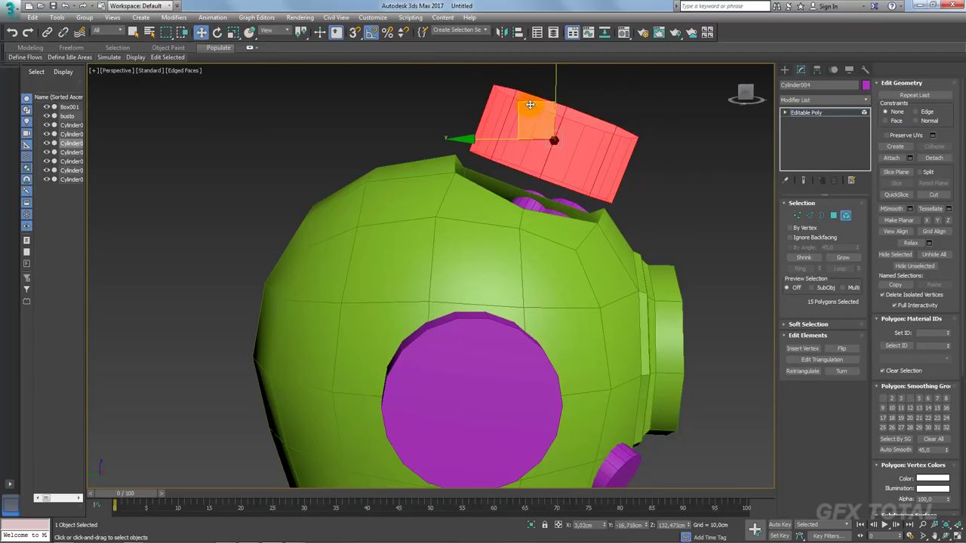
{"action": "left_click_drag", "start_coordinate": [528, 108], "coordinate": [521, 106]}
{"action": "mouse_move", "coordinate": [522, 107]}
{"action": "middle_mouse_down", "text": "alt"}
{"action": "mouse_move", "coordinate": [608, 181]}
{"action": "mouse_move", "coordinate": [785, 205]}
{"action": "mouse_move", "coordinate": [526, 225]}
{"action": "middle_mouse_up", "text": "alt"}
{"action": "left_click", "coordinate": [809, 216]}
{"action": "left_click", "coordinate": [508, 220]}
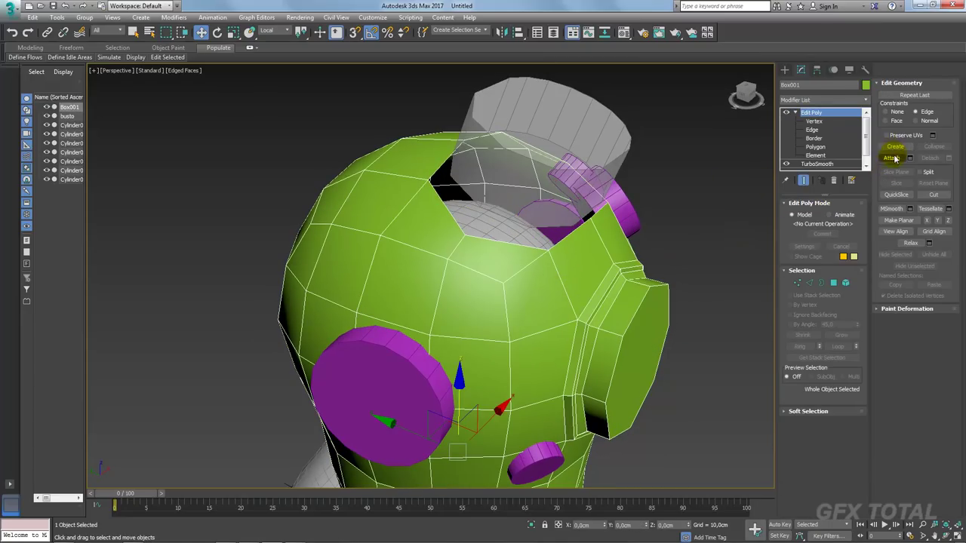
- Attach the cylinder to the helmet and select edges along the collar seam
{"action": "left_click", "coordinate": [551, 143]}
{"action": "left_click", "coordinate": [809, 283]}
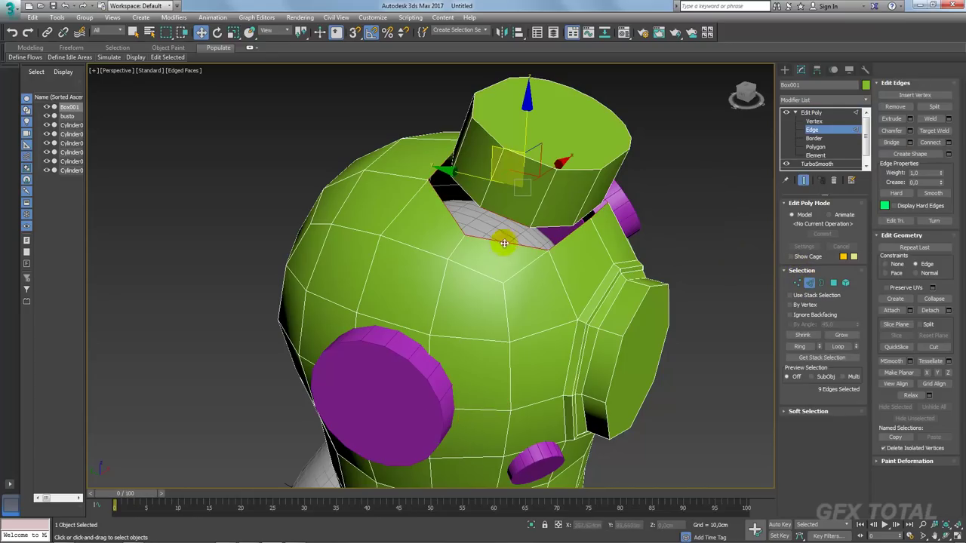
{"action": "left_click", "coordinate": [492, 231]}
{"action": "left_click", "coordinate": [445, 218], "text": "ctrl"}
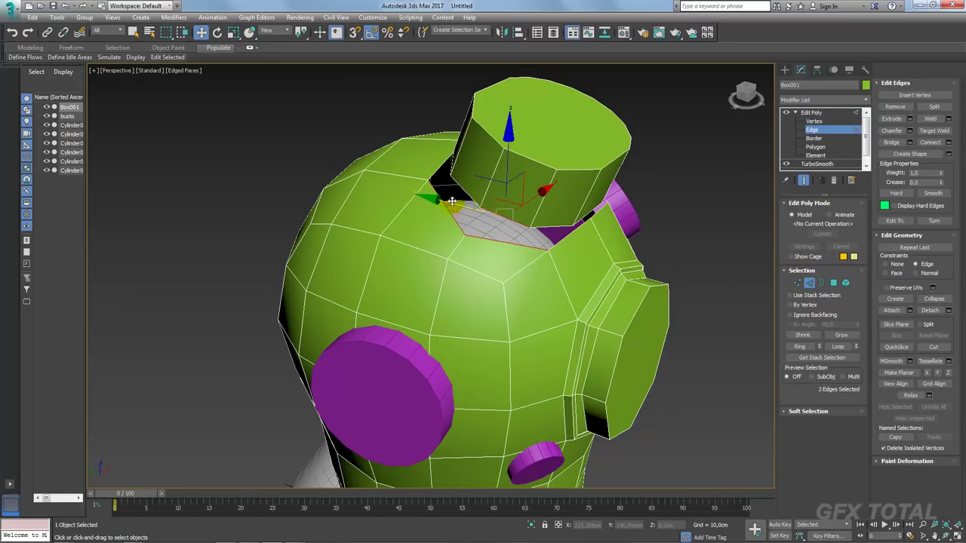
{"action": "left_click", "coordinate": [461, 188], "text": "ctrl"}
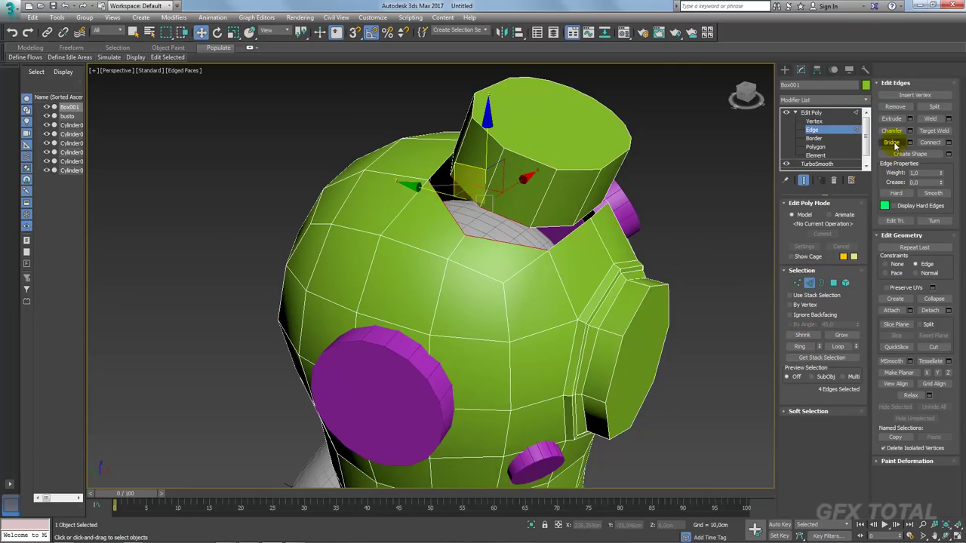
{"action": "mouse_move", "coordinate": [604, 164]}
{"action": "middle_mouse_down", "text": "alt"}
{"action": "mouse_move", "coordinate": [598, 275]}
{"action": "mouse_move", "coordinate": [561, 335]}
{"action": "mouse_move", "coordinate": [545, 329]}
{"action": "middle_mouse_up", "text": "alt"}
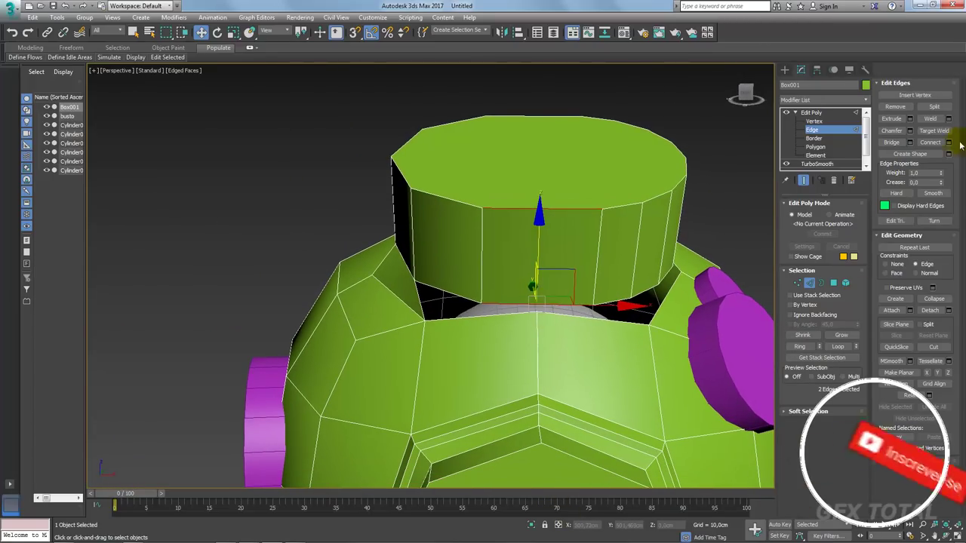
{"action": "left_click", "coordinate": [517, 311]}
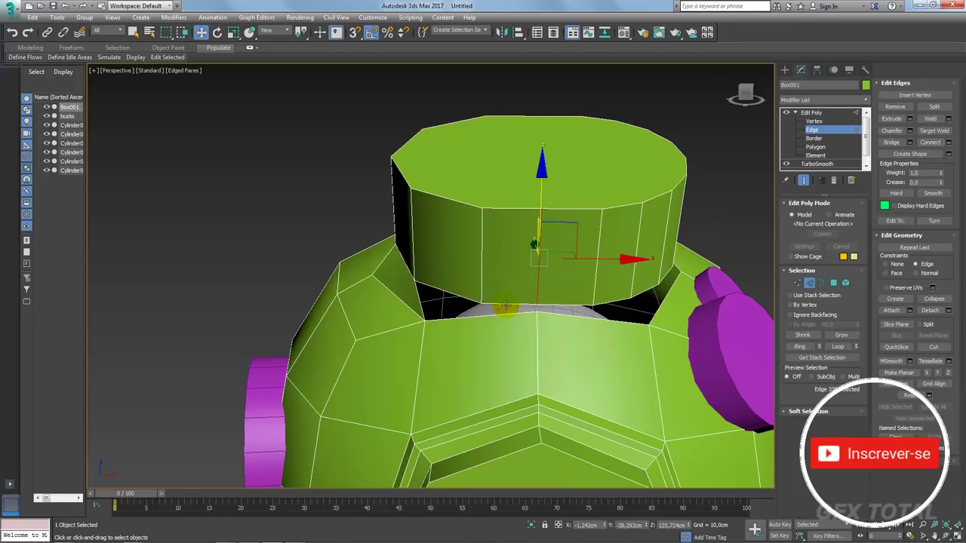
{"action": "mouse_move", "coordinate": [494, 309]}
{"action": "middle_mouse_down", "text": "alt"}
{"action": "mouse_move", "coordinate": [531, 339]}
{"action": "mouse_move", "coordinate": [532, 326]}
{"action": "mouse_move", "coordinate": [443, 330]}
{"action": "middle_mouse_up", "text": "alt"}
{"action": "middle_click_drag", "start_coordinate": [412, 297], "coordinate": [355, 301], "text": "alt"}
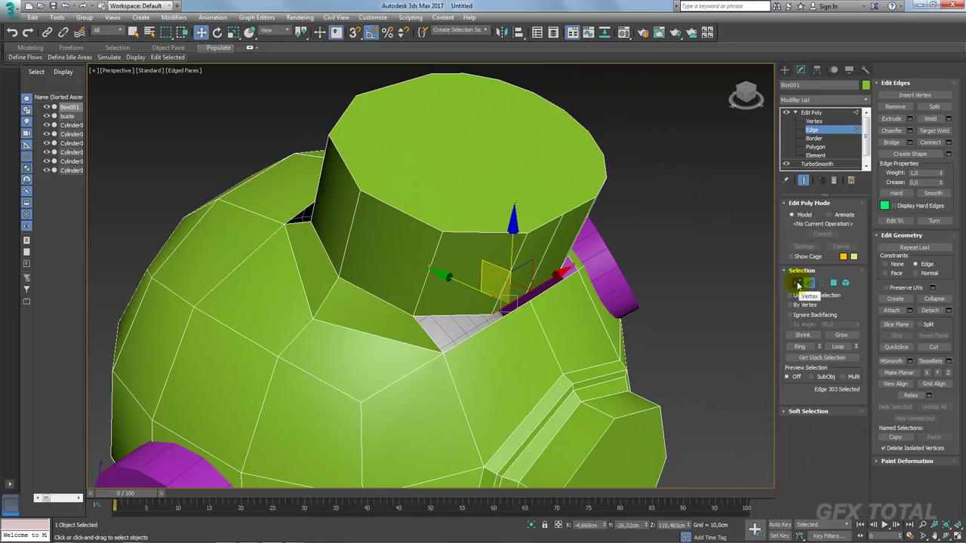
- Move seam vertex 155 sideways and up toward the collar
{"action": "left_click", "coordinate": [798, 284]}
{"action": "left_click", "coordinate": [411, 317]}
{"action": "middle_click_drag", "start_coordinate": [411, 317], "coordinate": [459, 320], "text": "alt"}
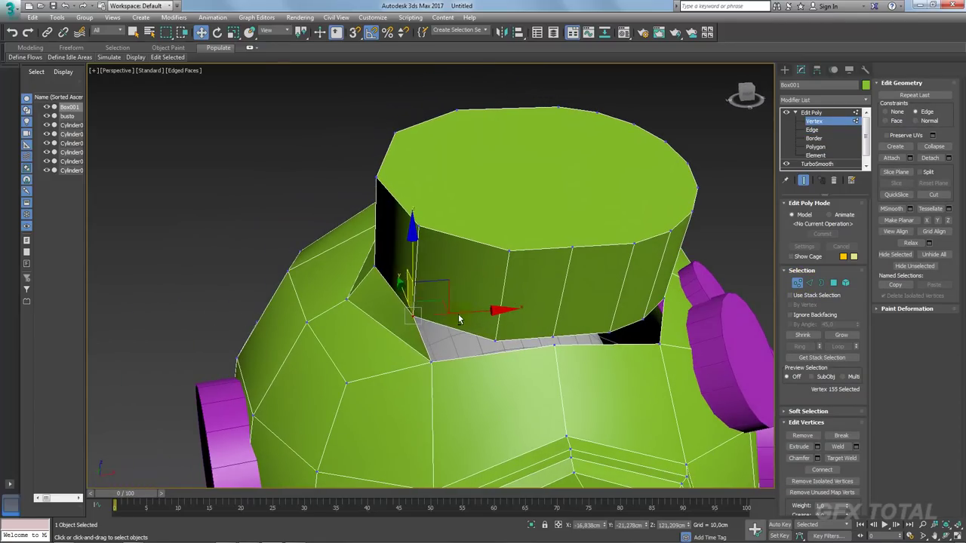
{"action": "left_click_drag", "start_coordinate": [459, 313], "coordinate": [481, 318]}
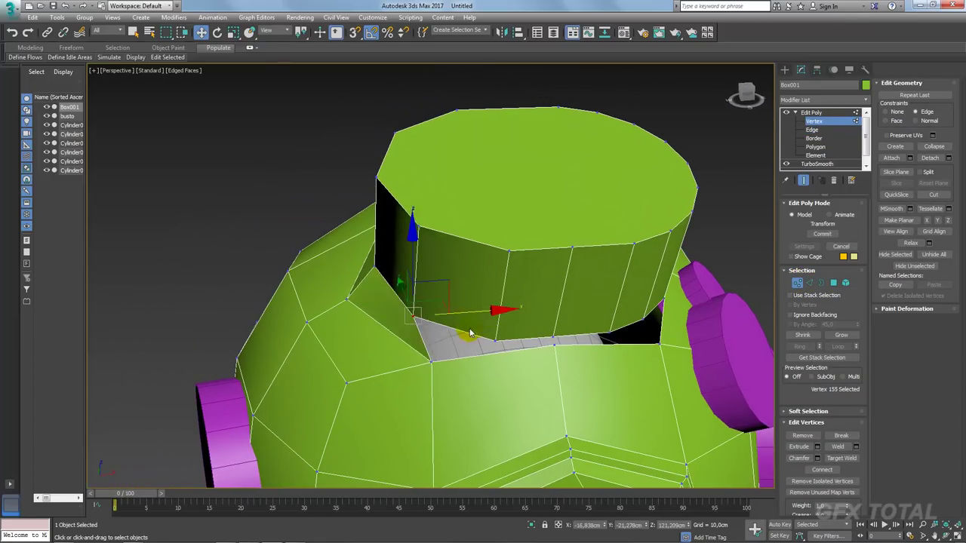
{"action": "middle_click_drag", "start_coordinate": [485, 318], "coordinate": [406, 307], "text": "alt"}
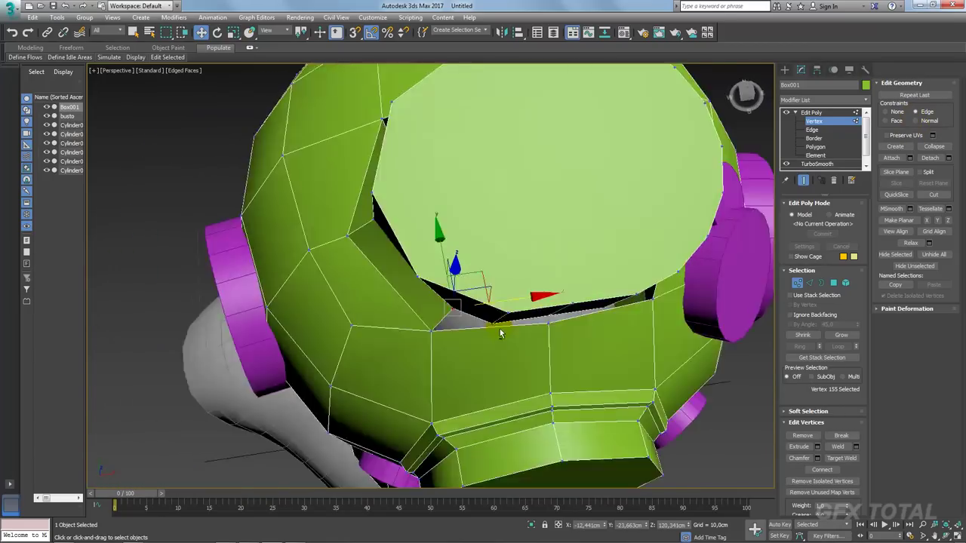
{"action": "middle_click_drag", "start_coordinate": [424, 306], "coordinate": [460, 298], "text": "alt"}
{"action": "left_click_drag", "start_coordinate": [460, 299], "coordinate": [431, 268]}
{"action": "middle_click_drag", "start_coordinate": [431, 268], "coordinate": [462, 233], "text": "alt"}
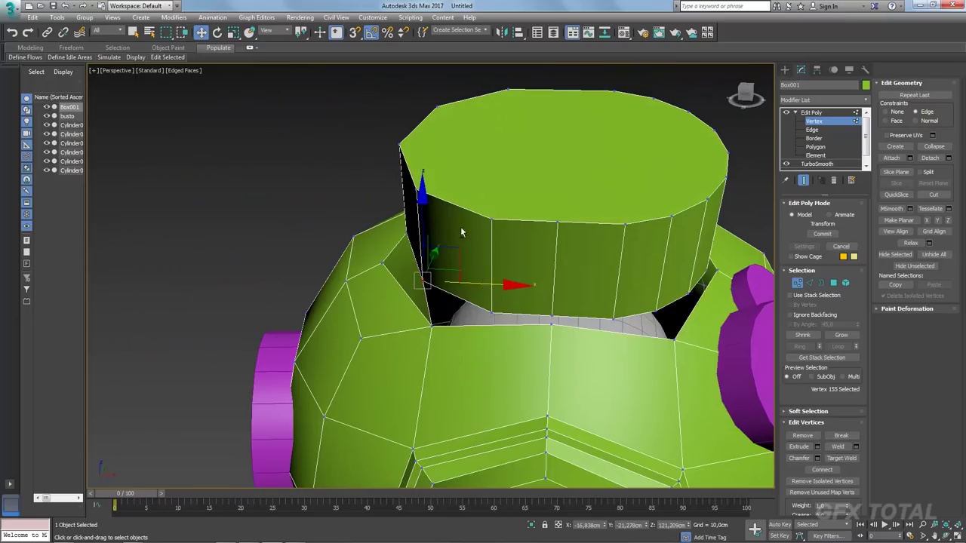
- Select the ring of vertices on the collar top
{"action": "scroll", "coordinate": [444, 320], "scroll_direction": "down", "scroll_amount": 5}
{"action": "mouse_move", "coordinate": [444, 320]}
{"action": "middle_mouse_down", "text": "alt"}
{"action": "mouse_move", "coordinate": [445, 301]}
{"action": "mouse_move", "coordinate": [519, 250]}
{"action": "mouse_move", "coordinate": [529, 260]}
{"action": "mouse_move", "coordinate": [615, 242]}
{"action": "middle_mouse_up", "text": "alt"}
{"action": "scroll", "coordinate": [445, 298], "scroll_direction": "up", "scroll_amount": 5}
{"action": "scroll", "coordinate": [509, 257], "scroll_direction": "up", "scroll_amount": 3}
{"action": "scroll", "coordinate": [507, 259], "scroll_direction": "down", "scroll_amount": 3}
{"action": "double_click", "coordinate": [589, 245]}
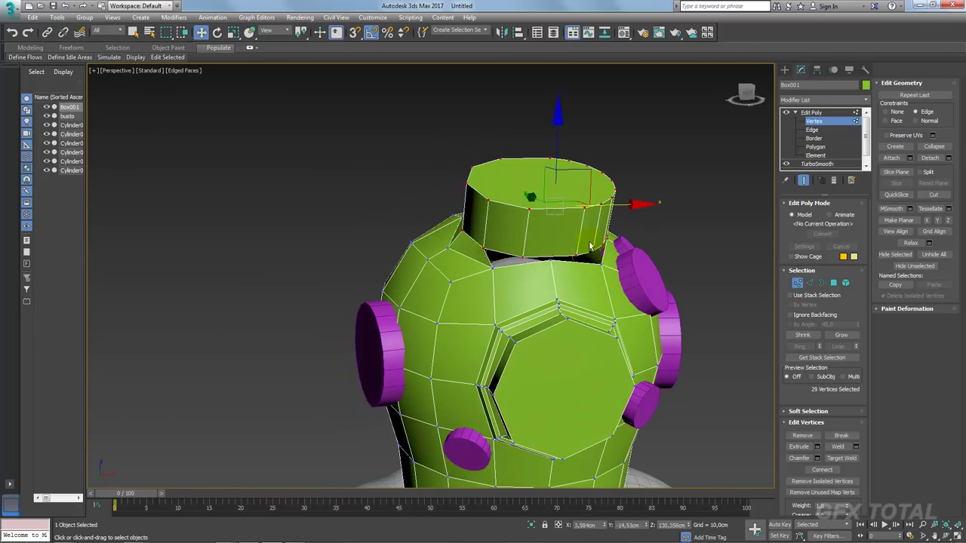
- Add a Symmetry modifier mirrored across X to Cylinder004, then reselect Box001
{"action": "left_click", "coordinate": [615, 232]}
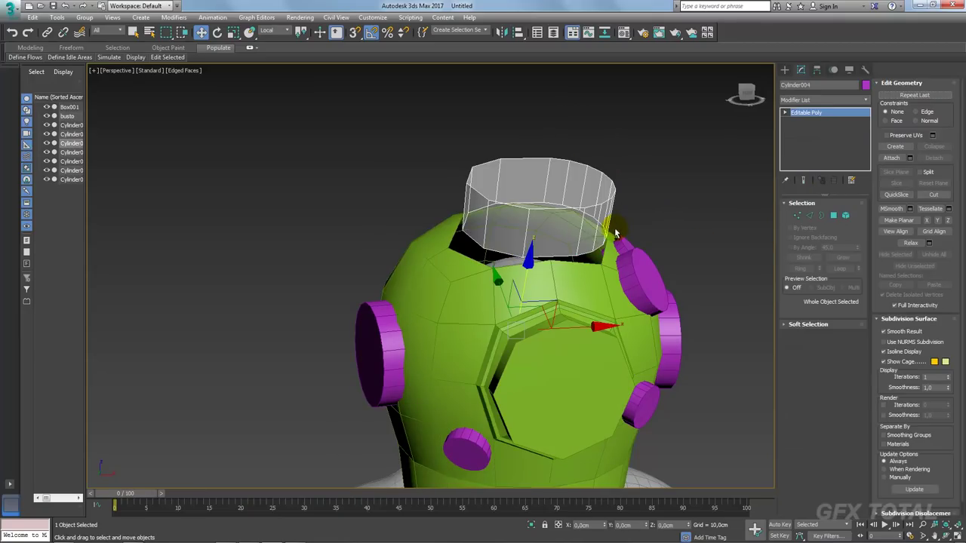
{"action": "key", "text": "ctrl+z"}
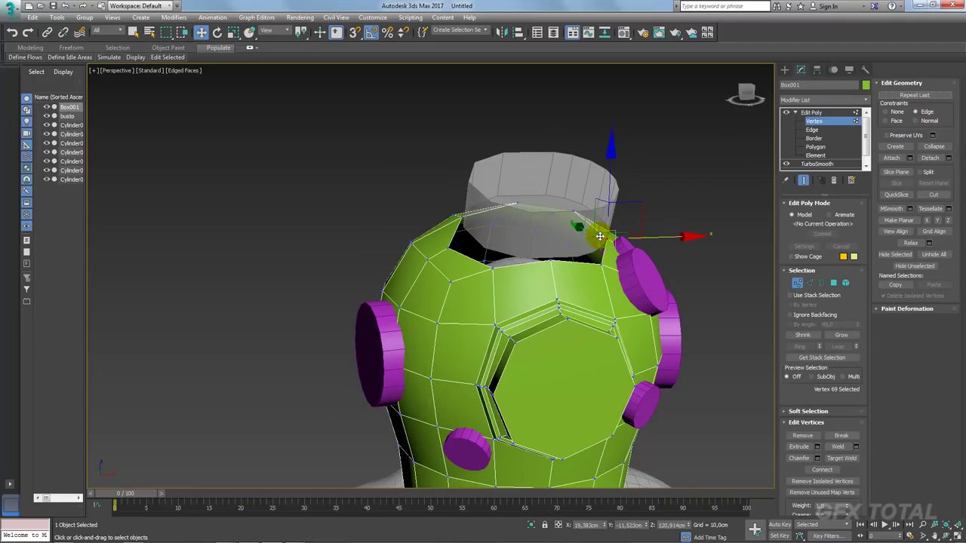
{"action": "left_click", "coordinate": [581, 212]}
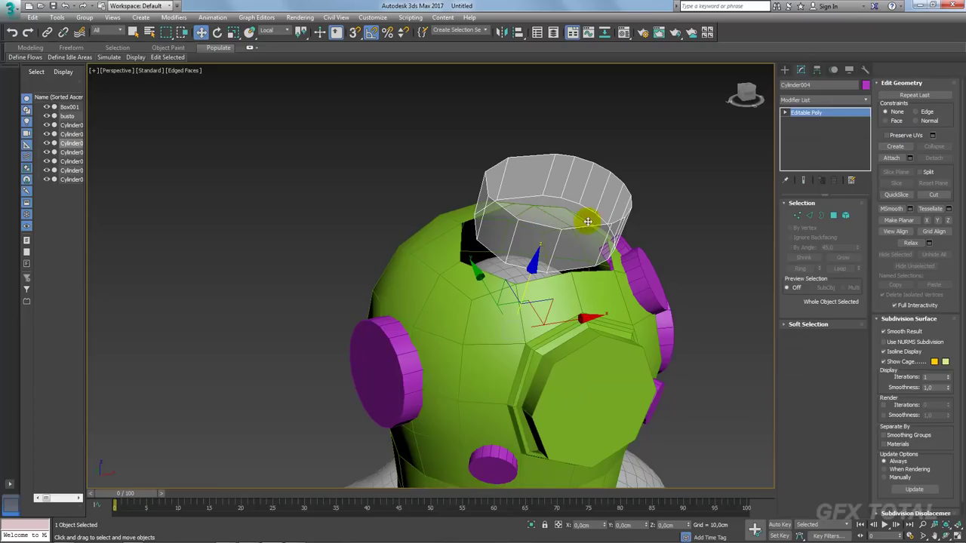
{"action": "left_click", "coordinate": [860, 101]}
{"action": "scroll", "coordinate": [823, 227], "scroll_direction": "down", "scroll_amount": 10}
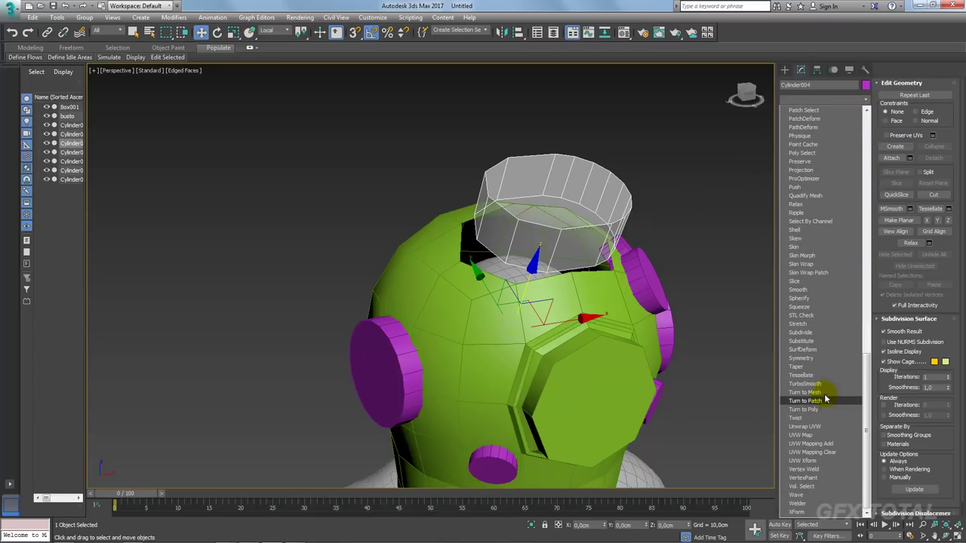
{"action": "left_click", "coordinate": [800, 358]}
{"action": "middle_click_drag", "start_coordinate": [750, 320], "coordinate": [725, 332], "text": "alt"}
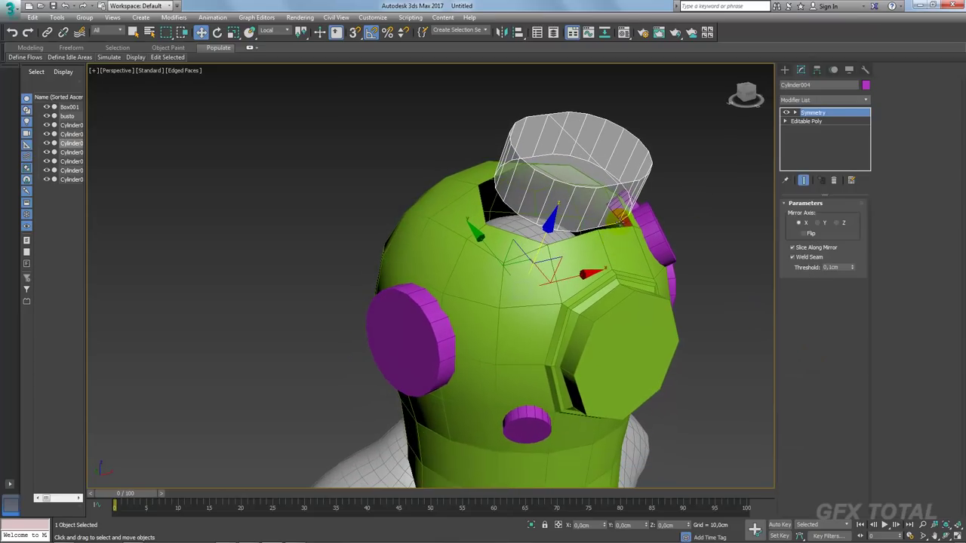
{"action": "left_click", "coordinate": [516, 326]}
{"action": "middle_click_drag", "start_coordinate": [516, 326], "coordinate": [543, 258], "text": "alt"}
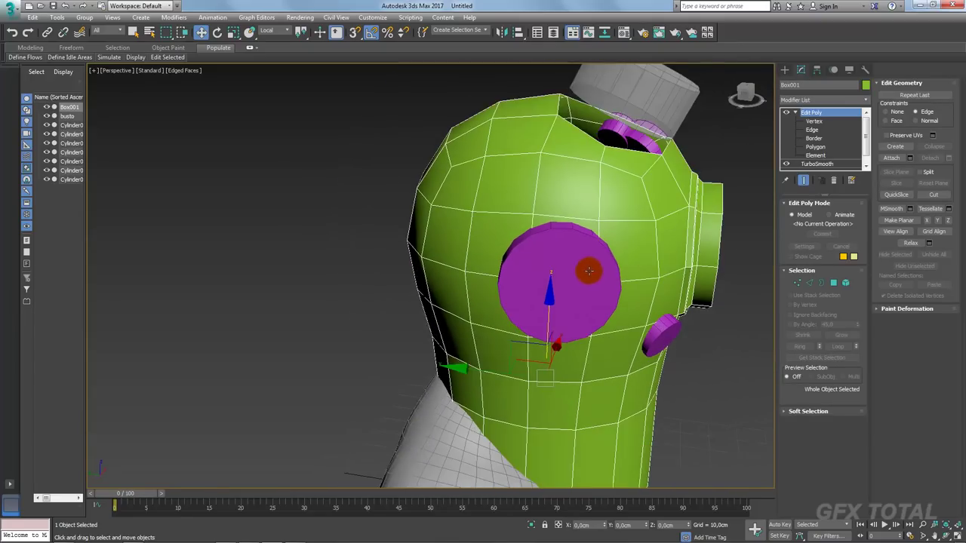
- Select and grow the head vertices behind the side disc, then shift them left
{"action": "middle_click_drag", "start_coordinate": [544, 257], "coordinate": [615, 291], "text": "alt"}
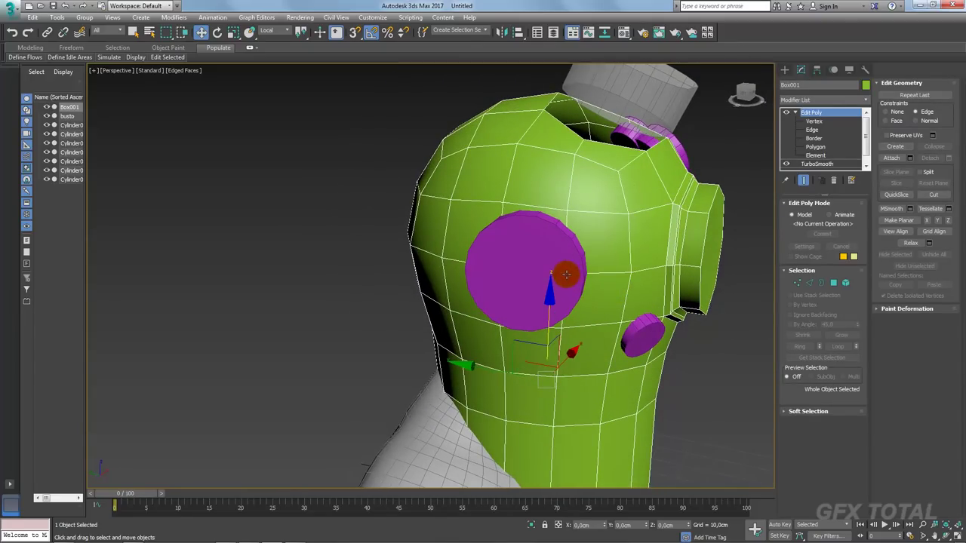
{"action": "left_click", "coordinate": [797, 284]}
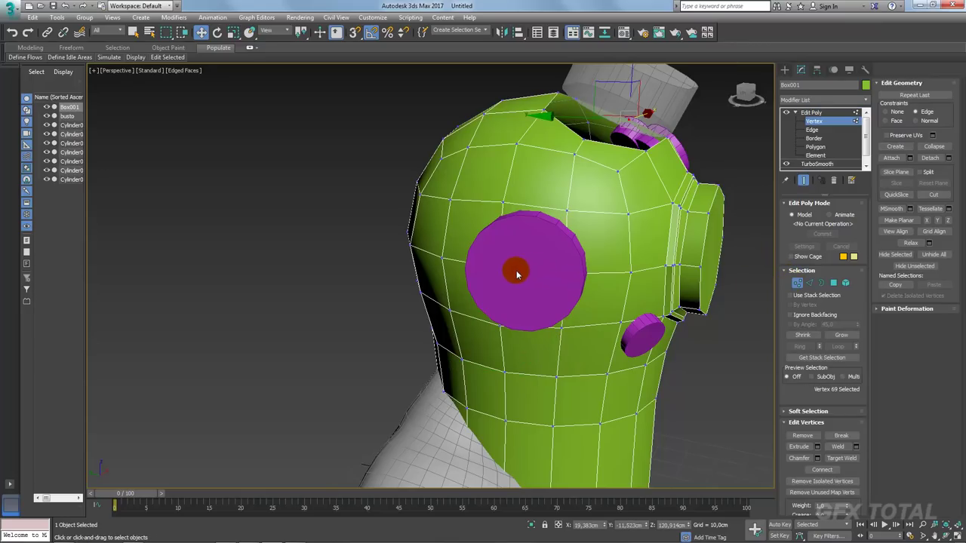
{"action": "key", "text": "F3"}
{"action": "left_click", "coordinate": [501, 275]}
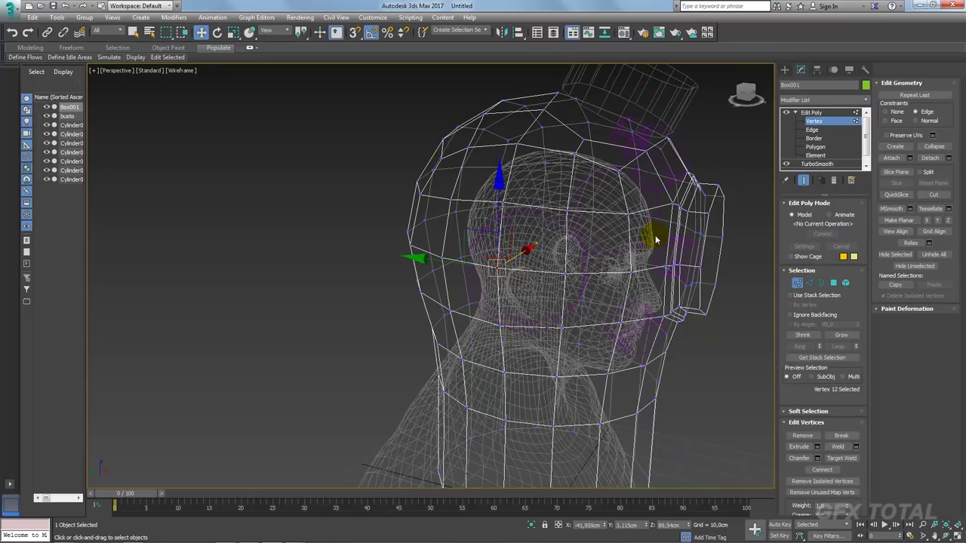
{"action": "key", "text": "F3"}
{"action": "middle_click_drag", "start_coordinate": [656, 240], "coordinate": [474, 275], "text": "alt"}
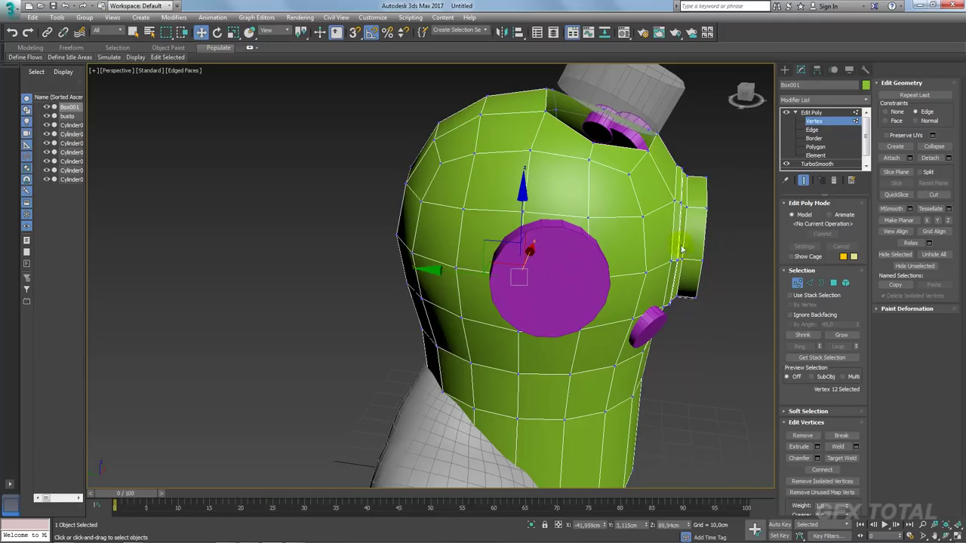
{"action": "left_click", "coordinate": [813, 123]}
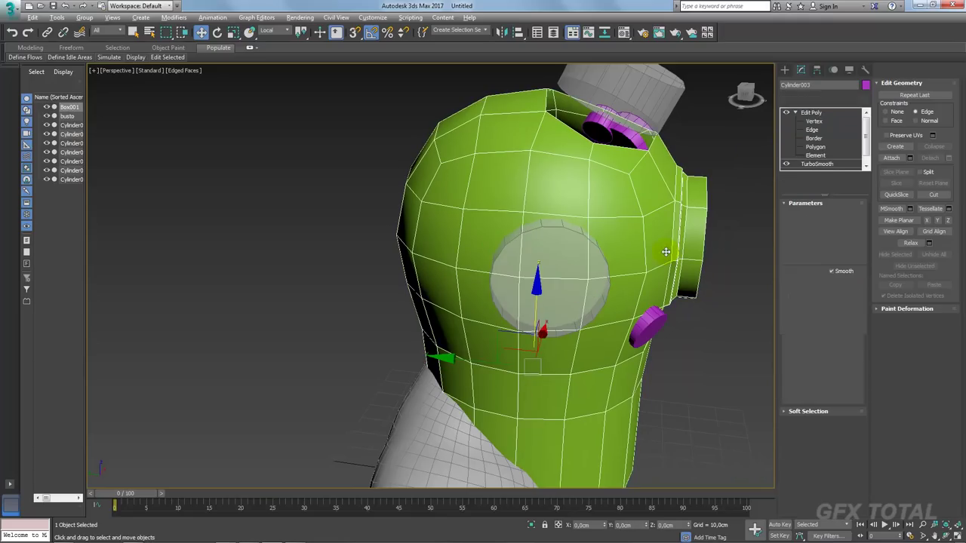
{"action": "key", "text": "1"}
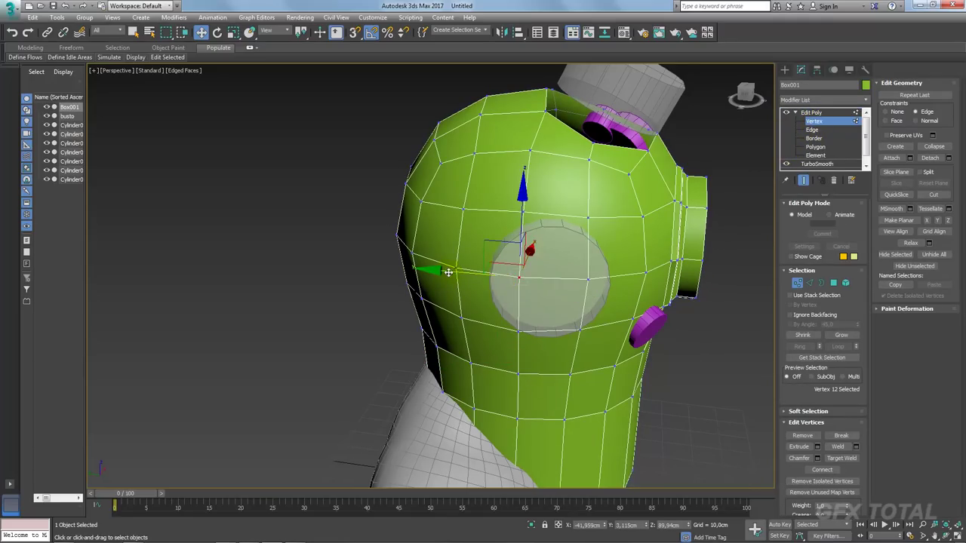
{"action": "key", "text": "ctrl+Page_Up"}
{"action": "mouse_move", "coordinate": [587, 274]}
{"action": "middle_mouse_down", "text": "alt"}
{"action": "mouse_move", "coordinate": [613, 291]}
{"action": "mouse_move", "coordinate": [601, 287]}
{"action": "middle_mouse_up", "text": "alt"}
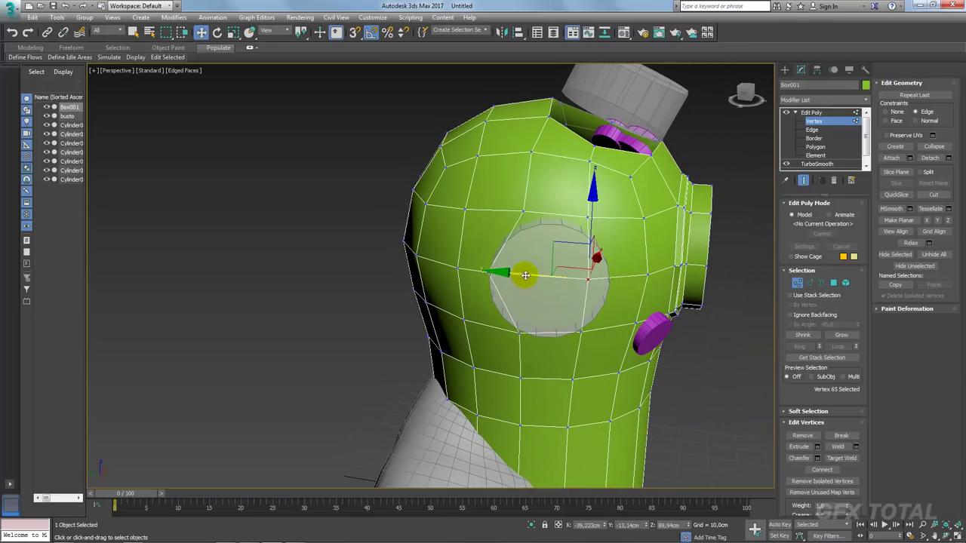
{"action": "left_click_drag", "start_coordinate": [525, 274], "coordinate": [505, 272]}
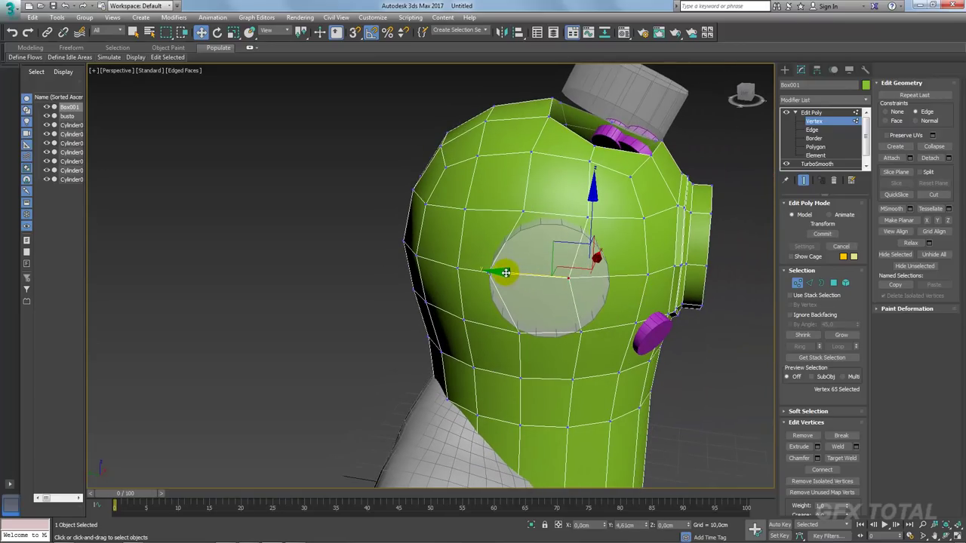
- Slide two vertices above the disc left and select two vertices below it
{"action": "left_click", "coordinate": [514, 217]}
{"action": "left_click", "coordinate": [591, 217], "text": "ctrl"}
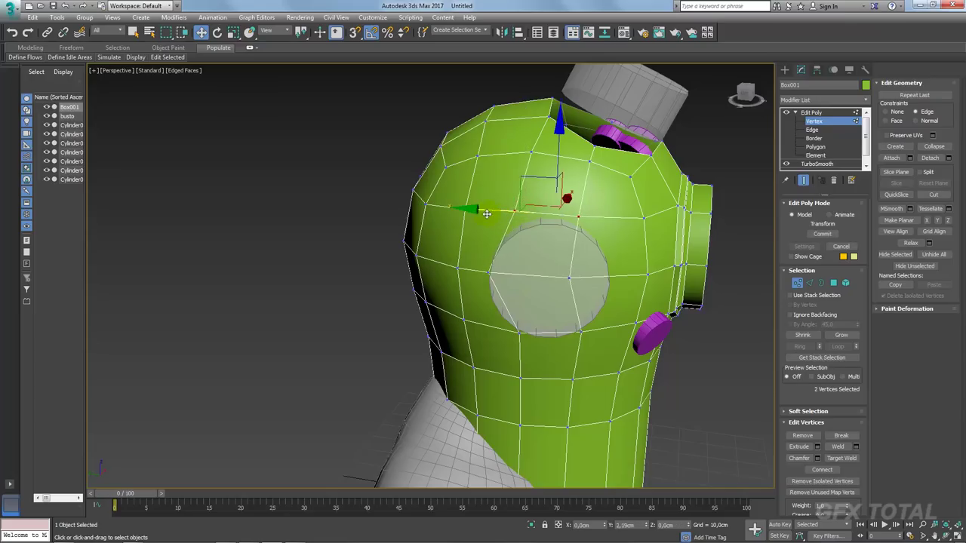
{"action": "left_click_drag", "start_coordinate": [507, 213], "coordinate": [484, 220]}
{"action": "left_click", "coordinate": [518, 338]}
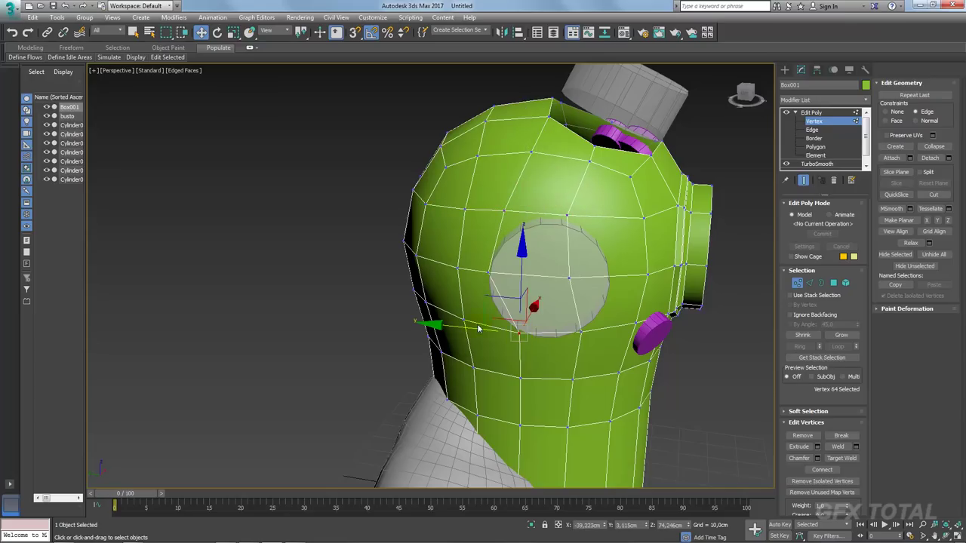
{"action": "left_click", "coordinate": [580, 328], "text": "ctrl"}
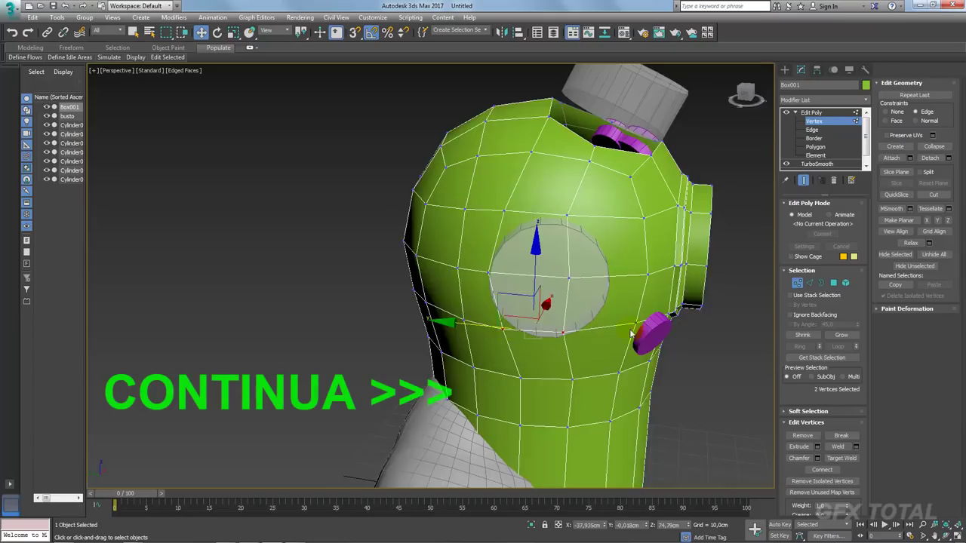
{"action": "middle_click_drag", "start_coordinate": [581, 329], "coordinate": [632, 334], "text": "alt"}
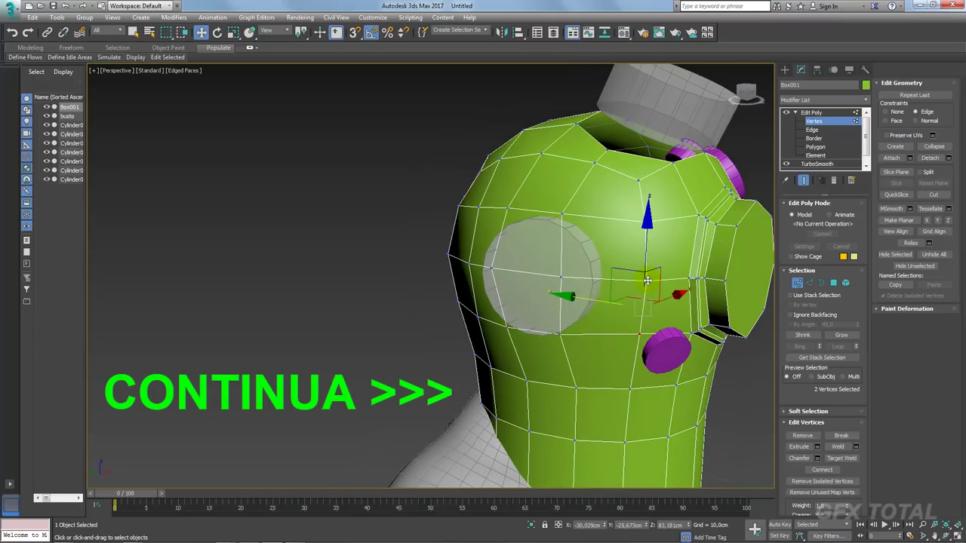